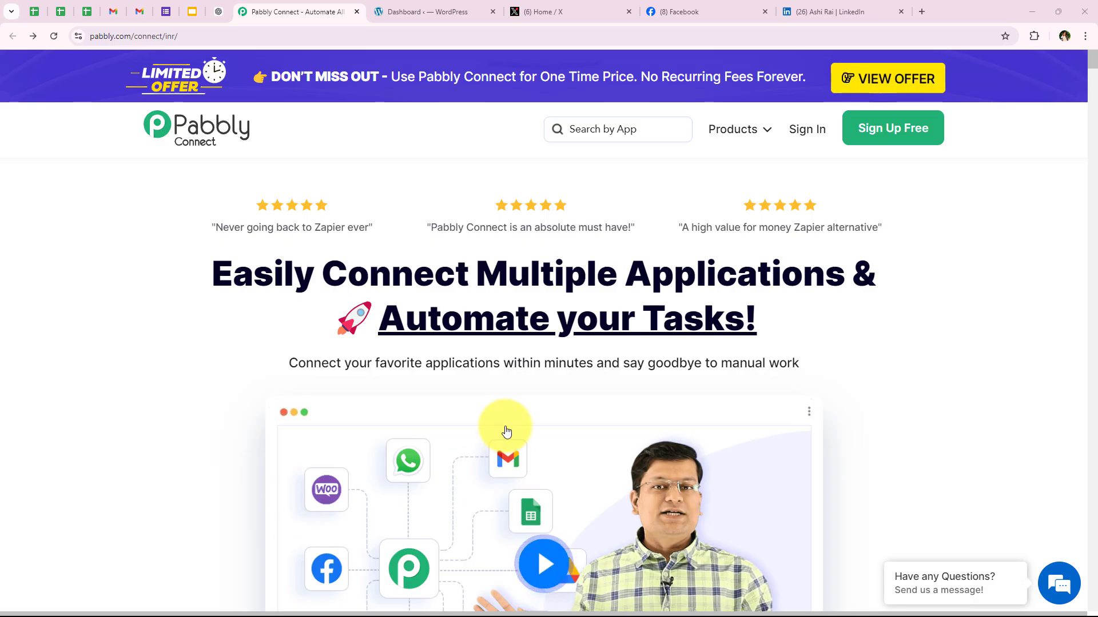
Step: Look over the open Facebook, X and LinkedIn pages, and return to the Pabbly Connect home page
left_click(675, 11)
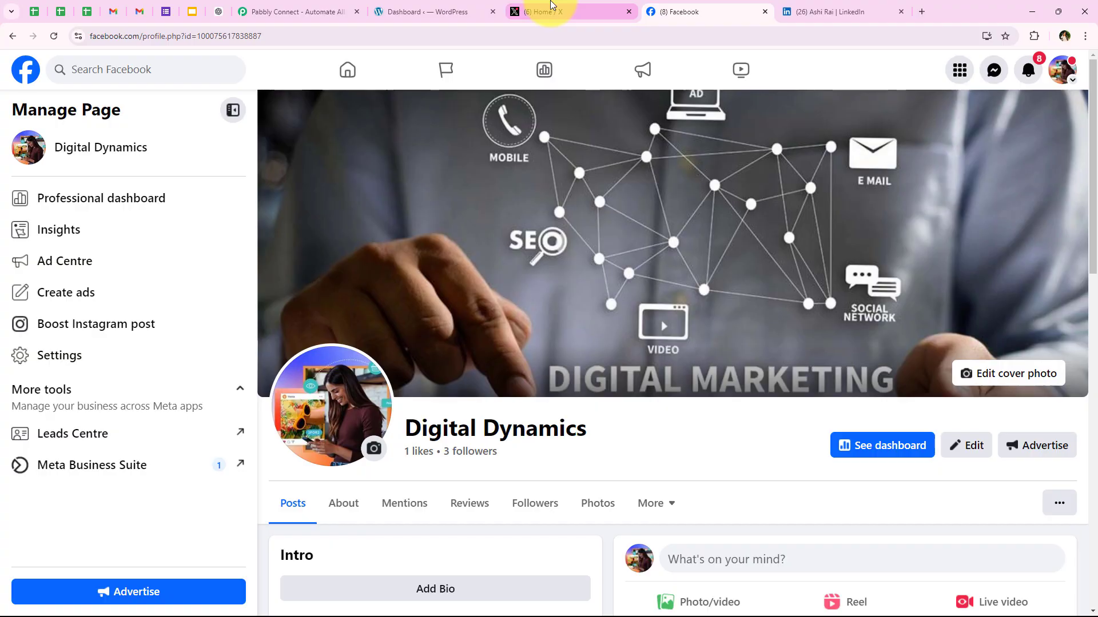
left_click(552, 7)
left_click(812, 9)
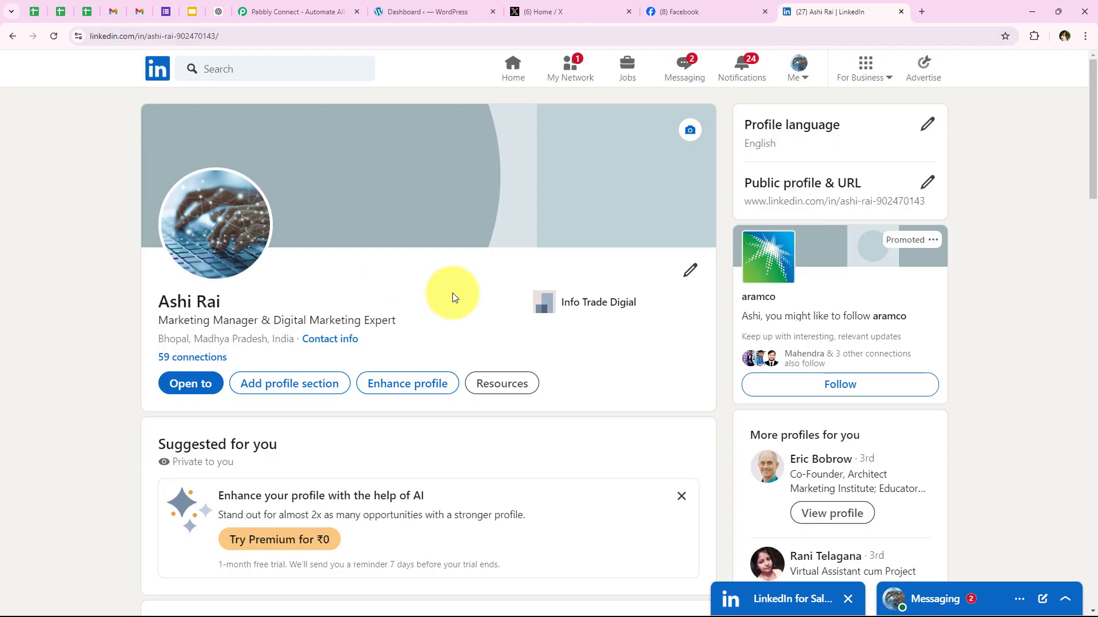
left_click(300, 9)
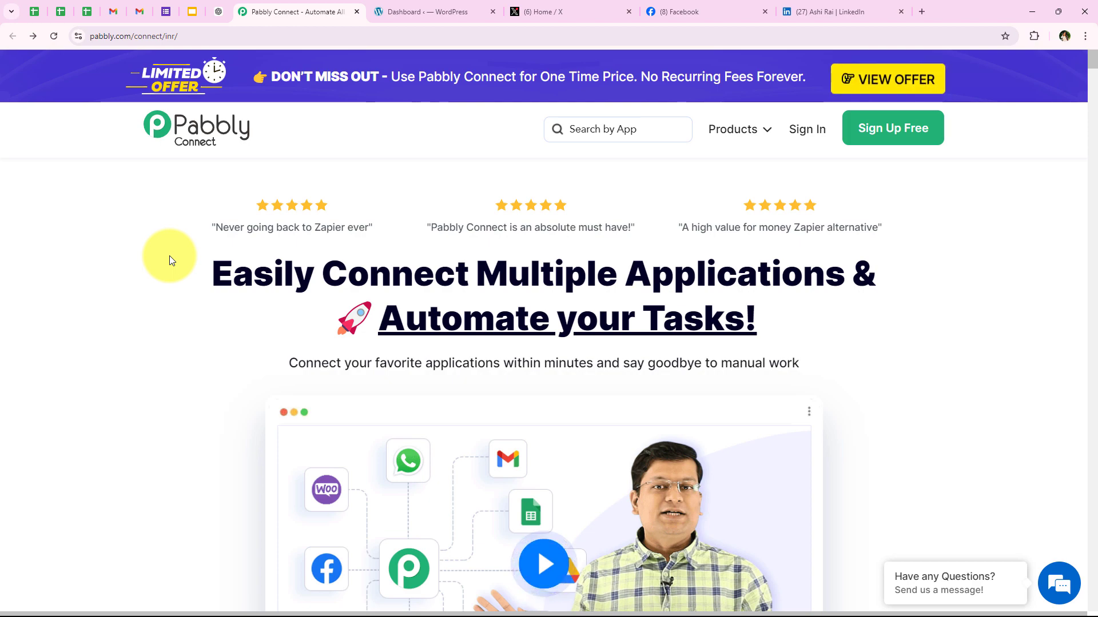
Step: Sign in to Pabbly from the Pabbly Connect home page
left_click(216, 36)
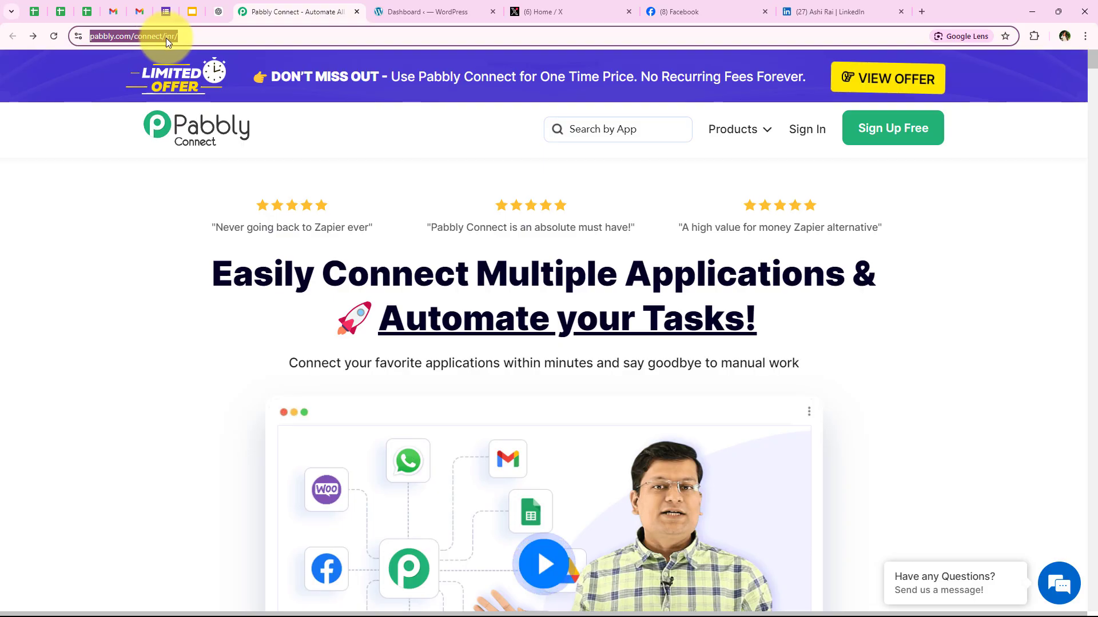
left_click(136, 281)
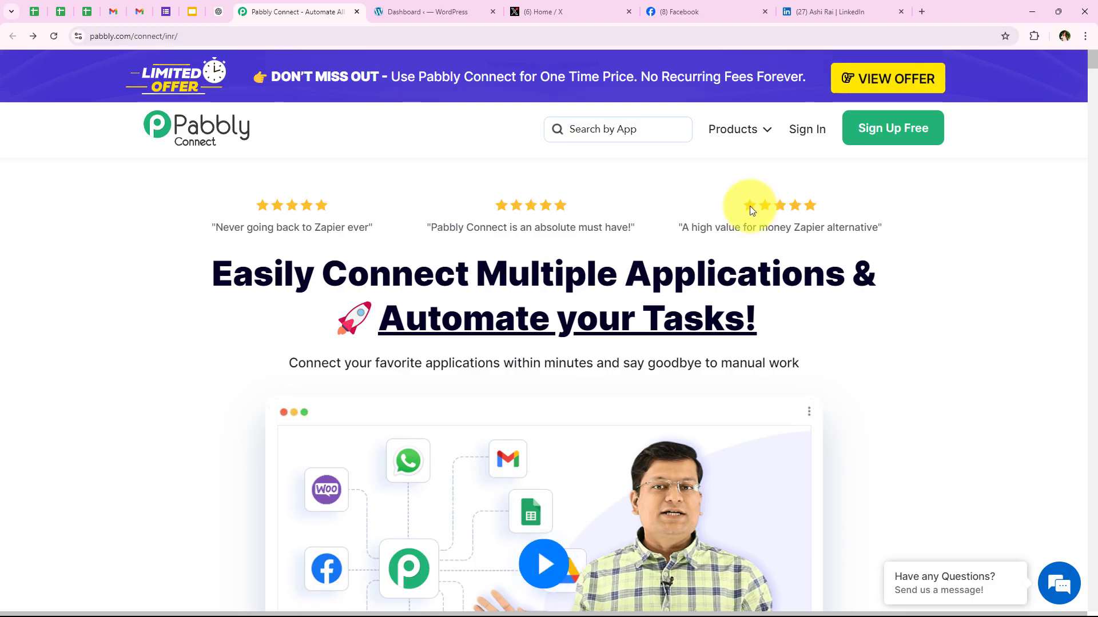
left_click(806, 140)
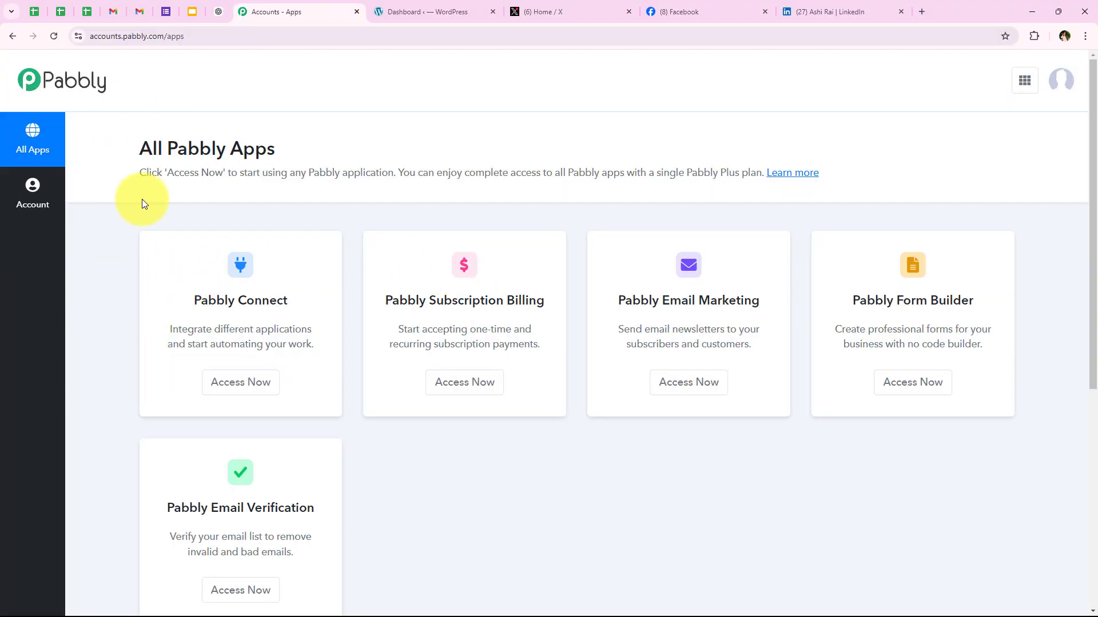
Step: Review the available Pabbly apps and open Pabbly Connect
left_click_drag(141, 147, 303, 156)
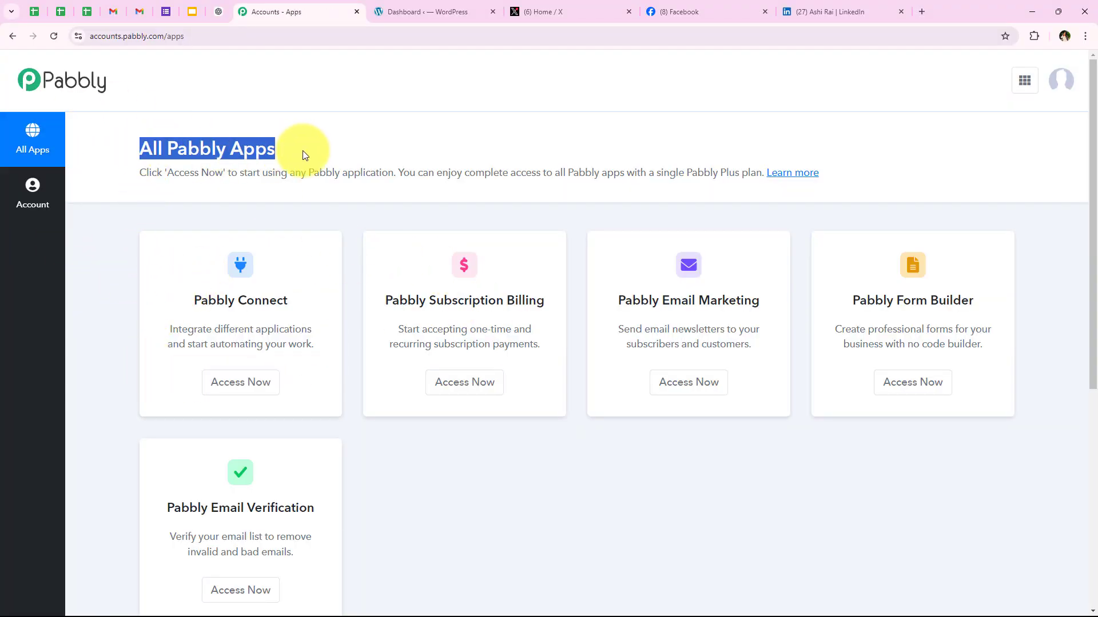
scroll(376, 187, "down", 2)
scroll(361, 367, "up", 2)
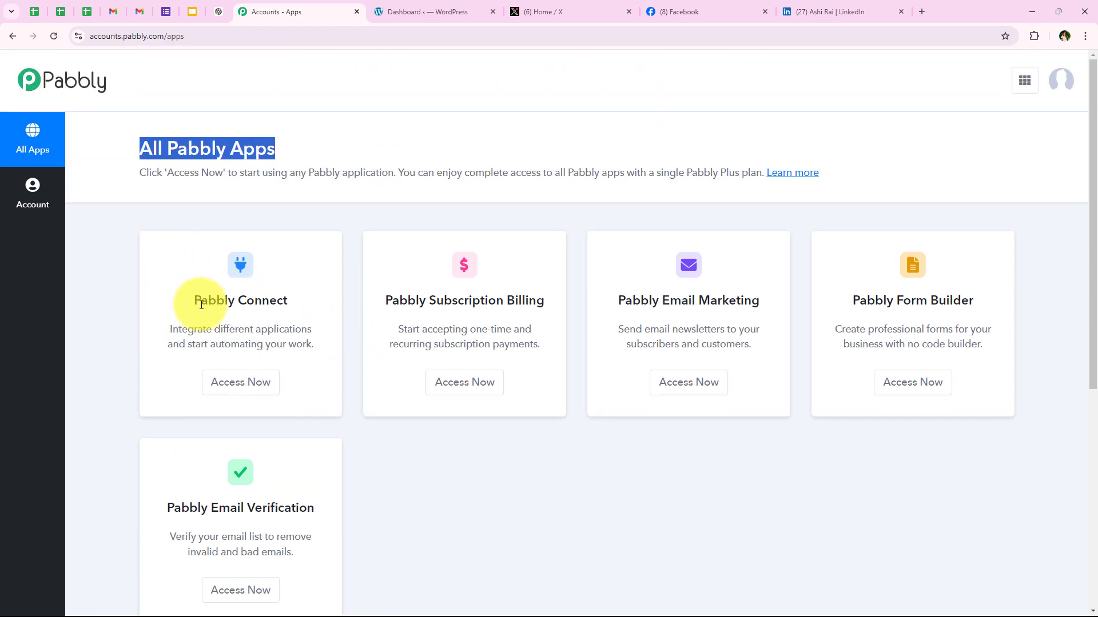
left_click_drag(194, 301, 309, 304)
left_click_drag(214, 329, 282, 327)
left_click(330, 398)
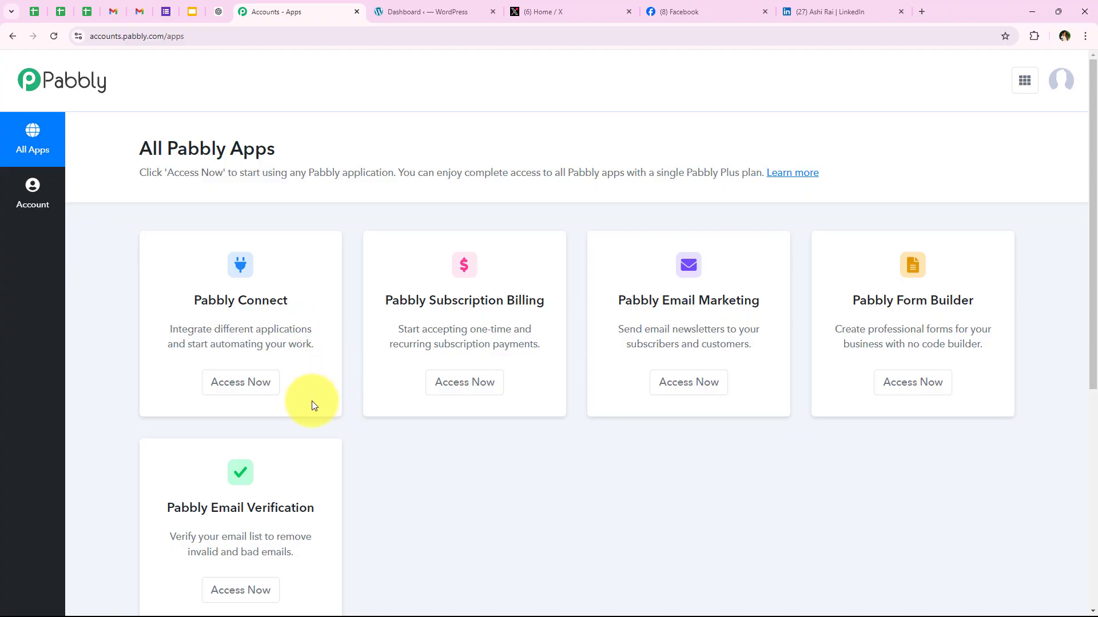
left_click(257, 394)
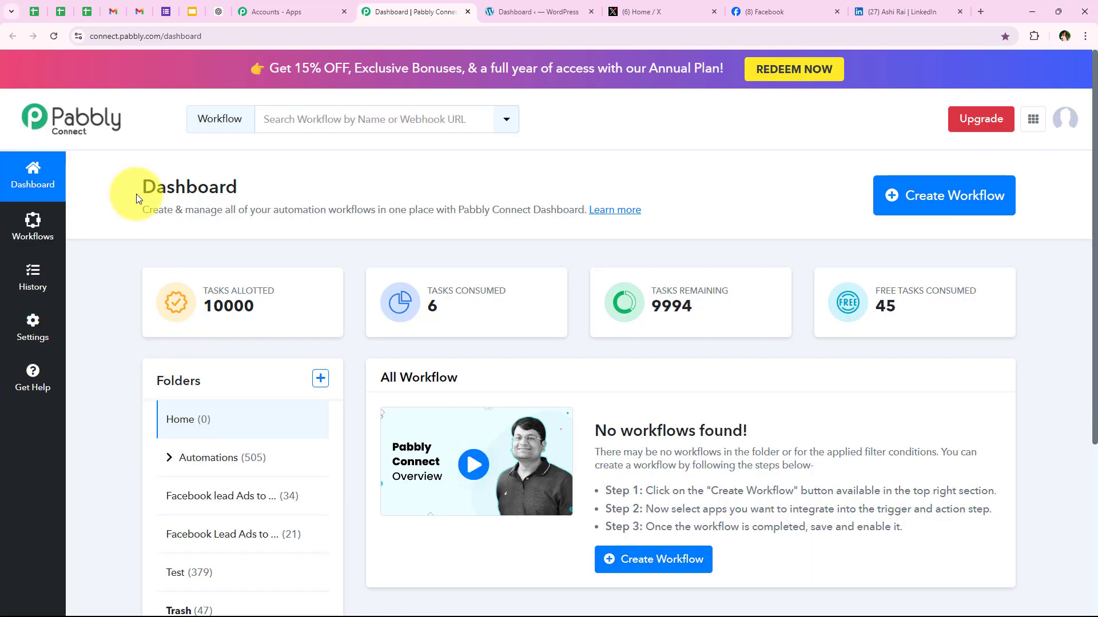
Step: Create a workflow named "How to Auto Share WordPress Posts on Social Media" in the Automations folder
left_click_drag(142, 191, 240, 190)
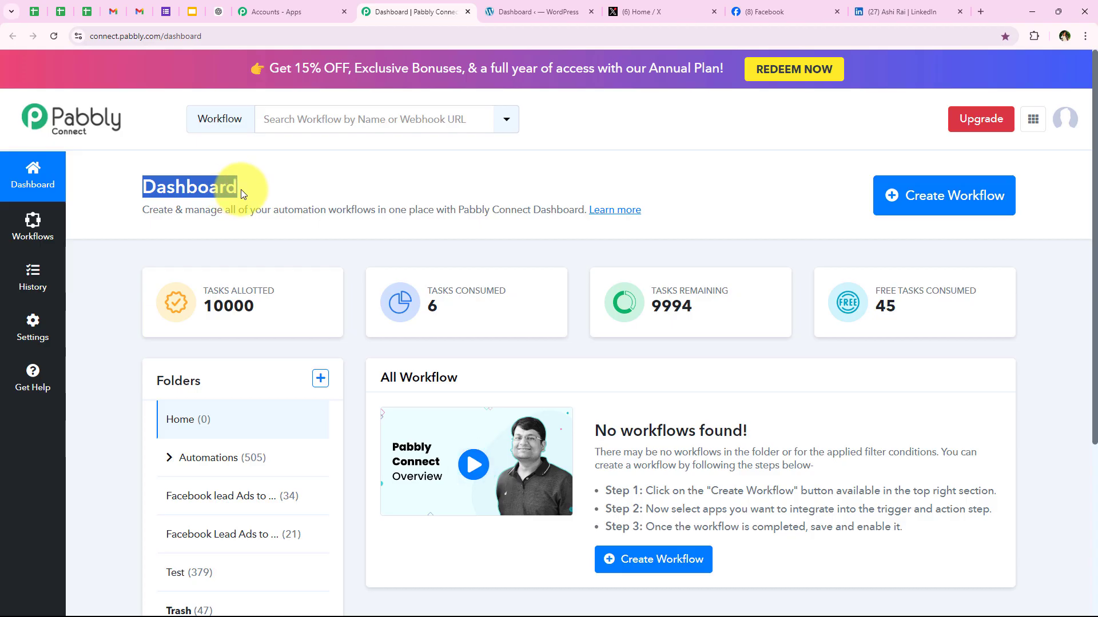
left_click(241, 190)
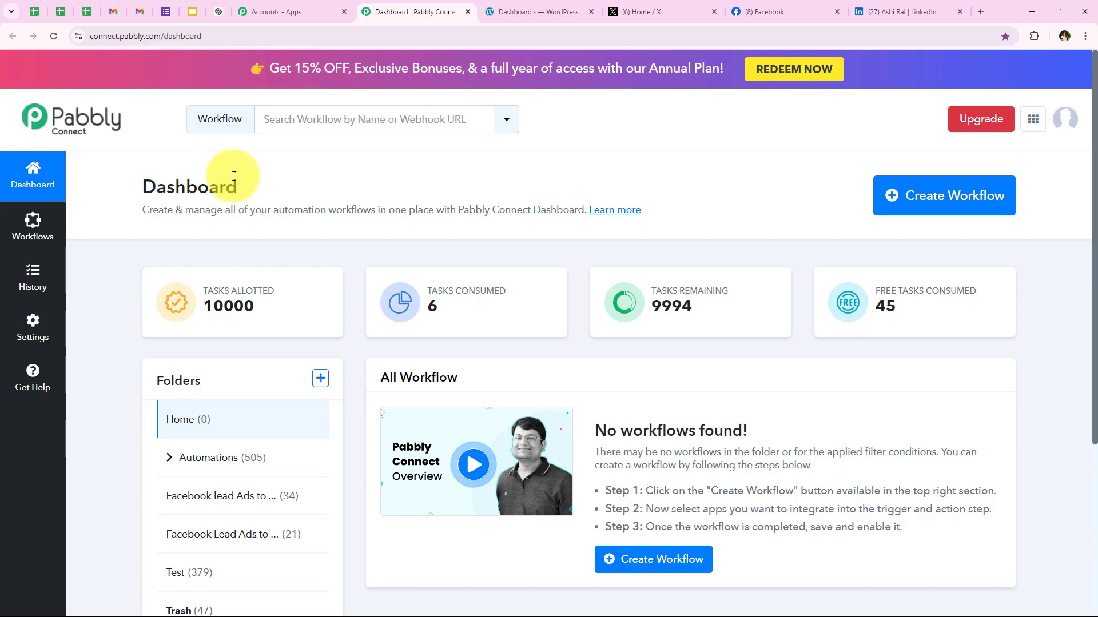
left_click(979, 189)
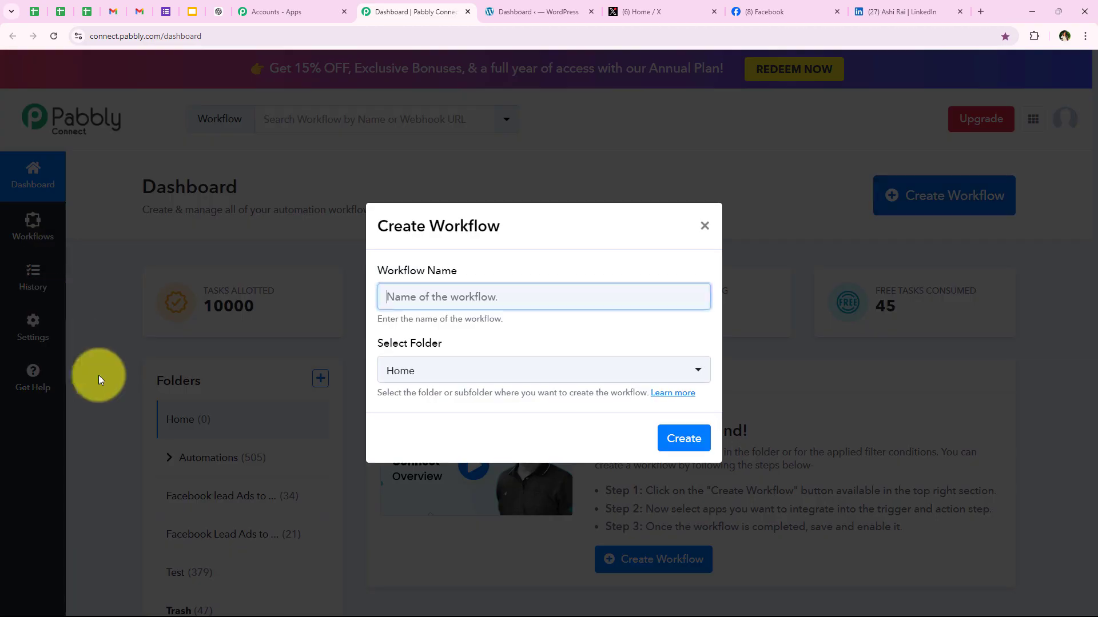
left_click_drag(371, 269, 509, 274)
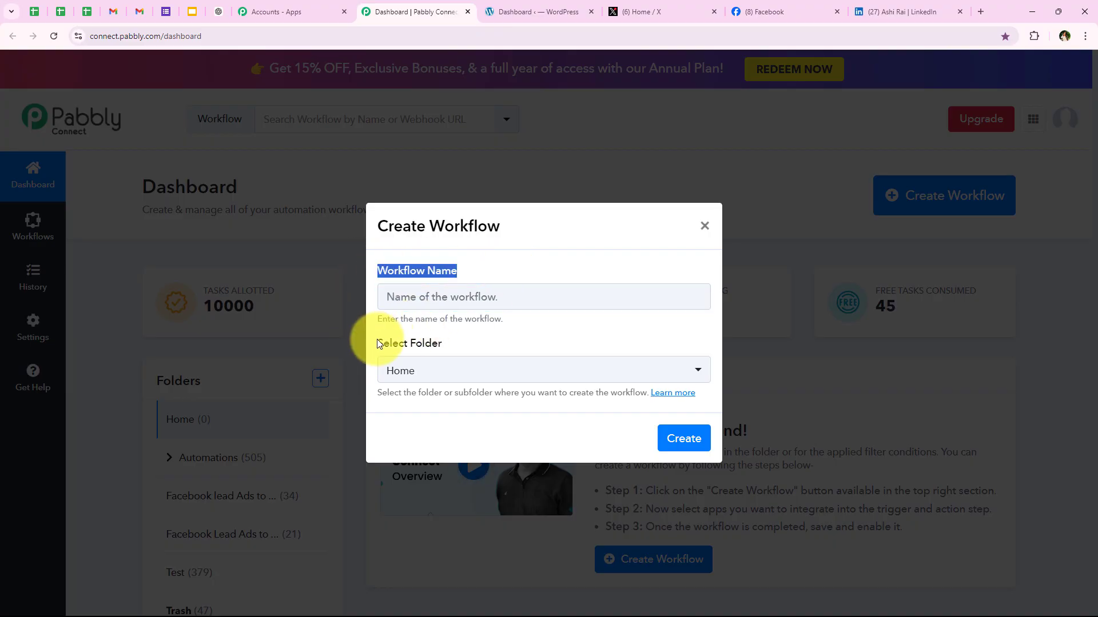
left_click_drag(378, 342, 468, 342)
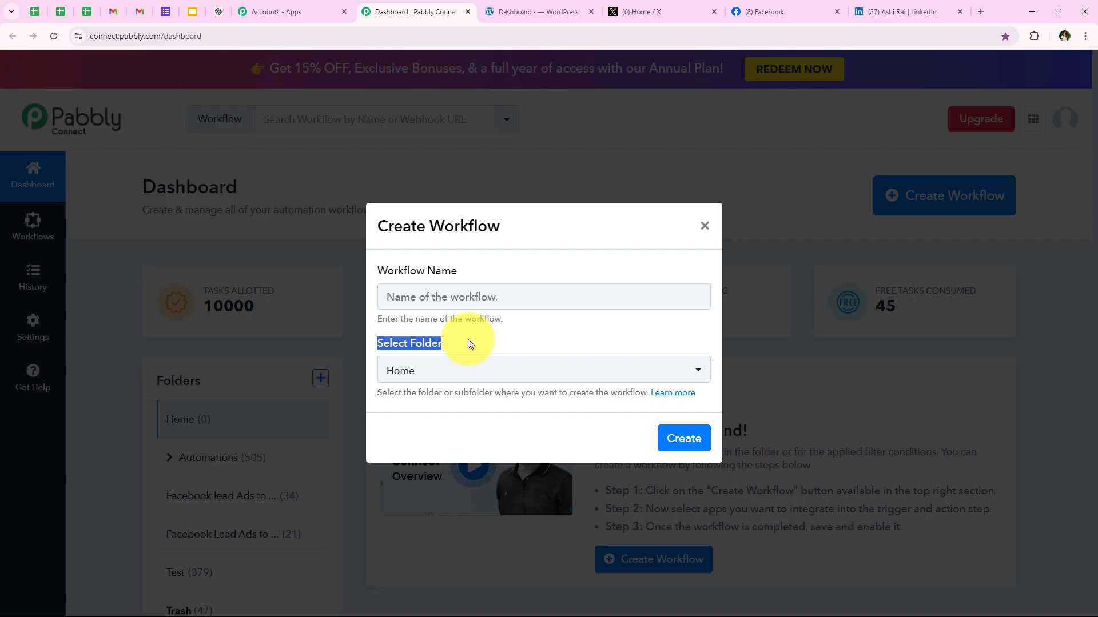
left_click(466, 369)
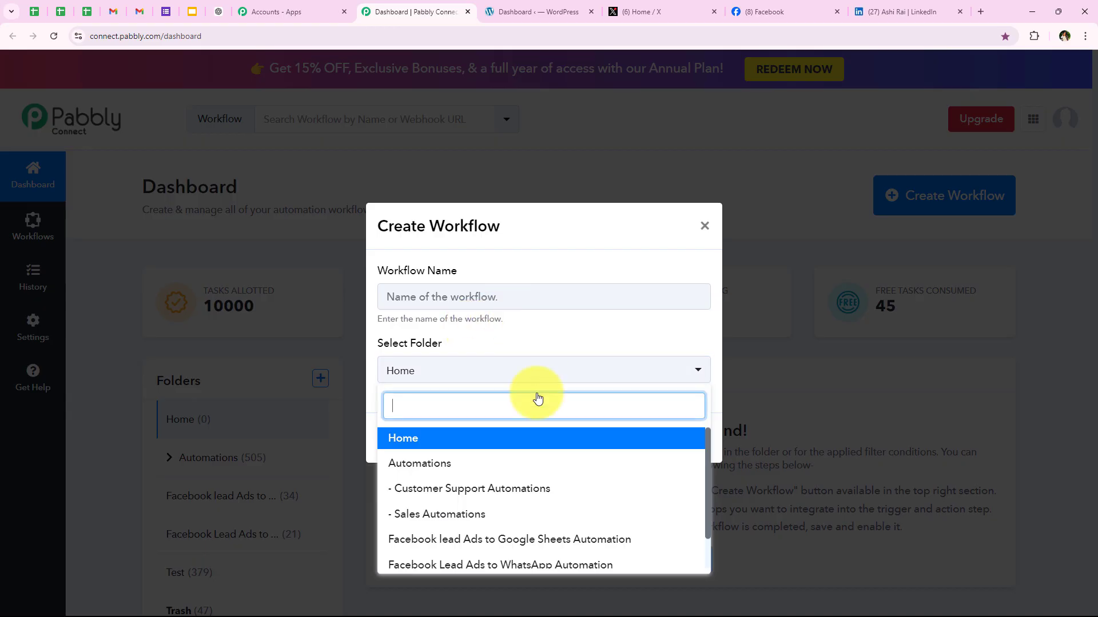
left_click(693, 465)
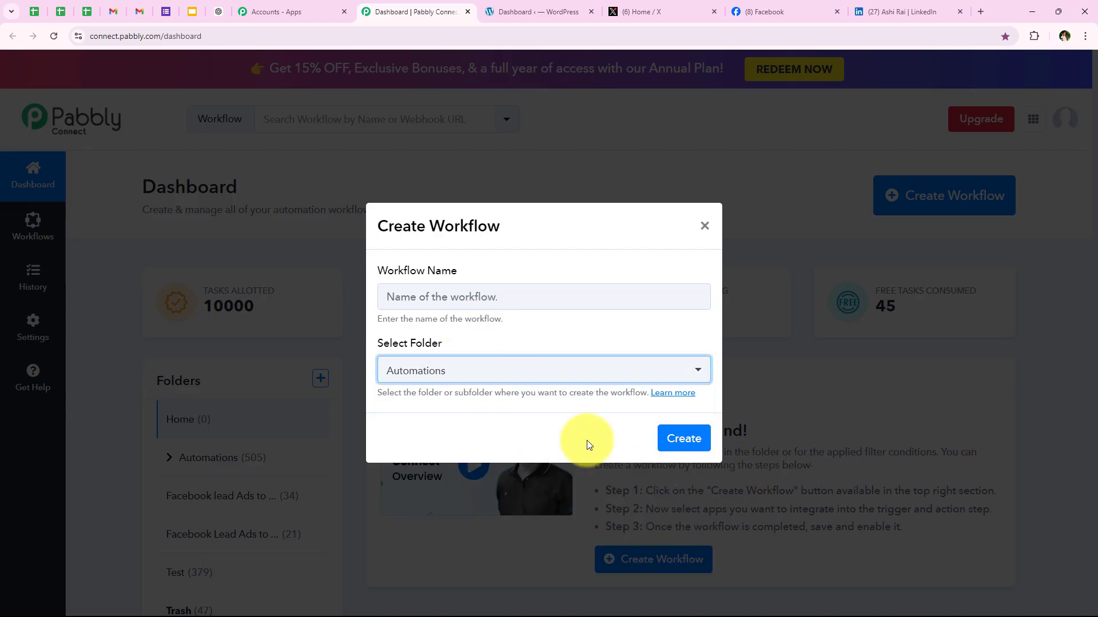
left_click(516, 296)
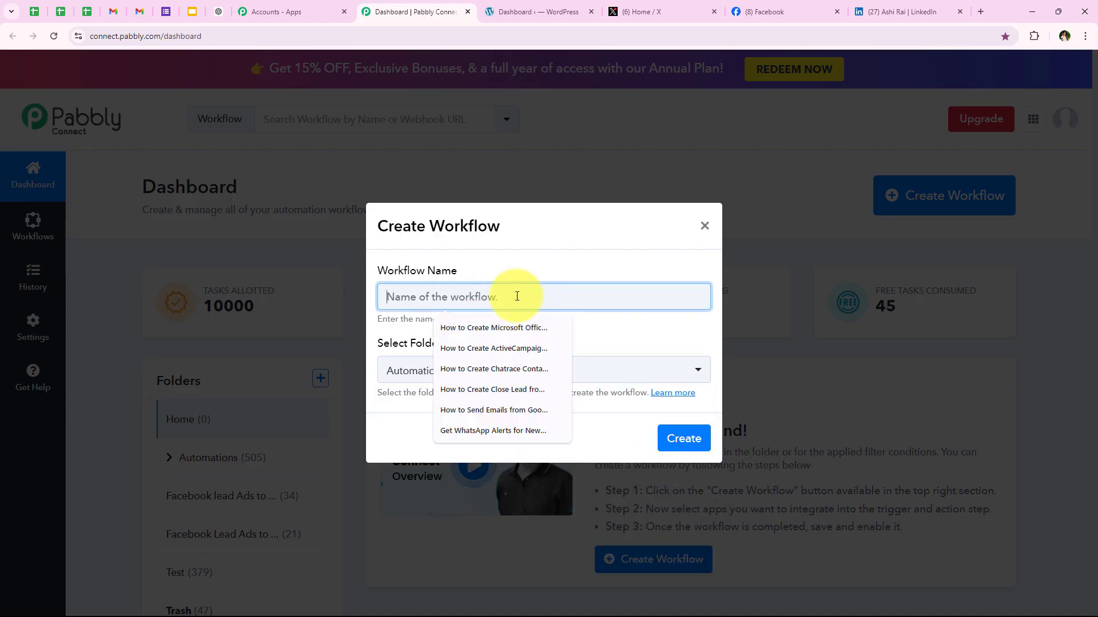
type("How to Auto Share WordPress Posts on Social Media")
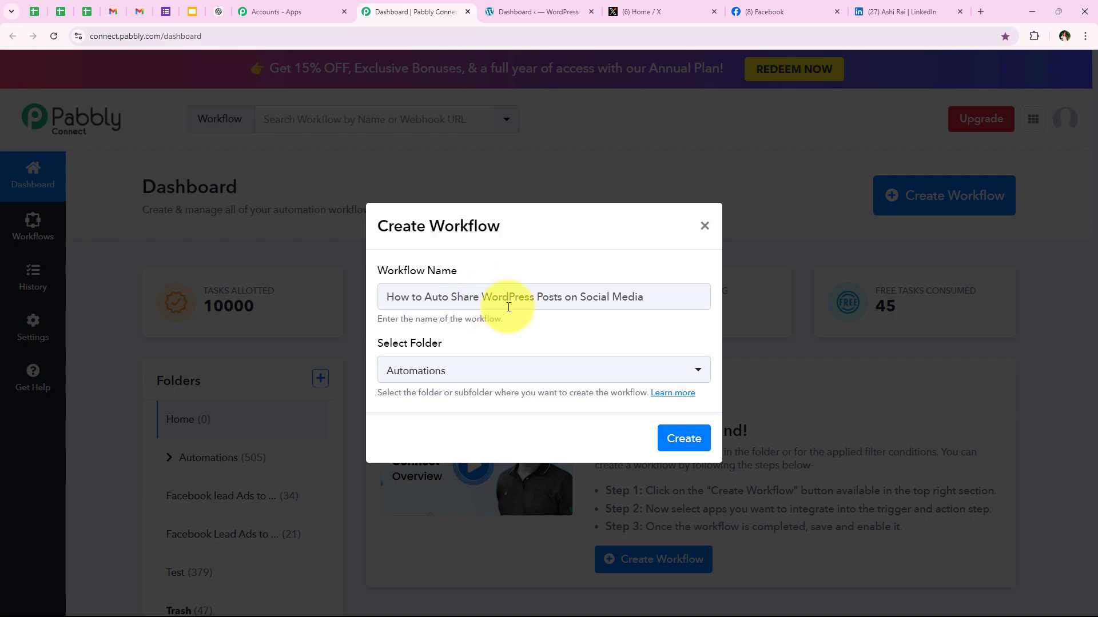
left_click(682, 441)
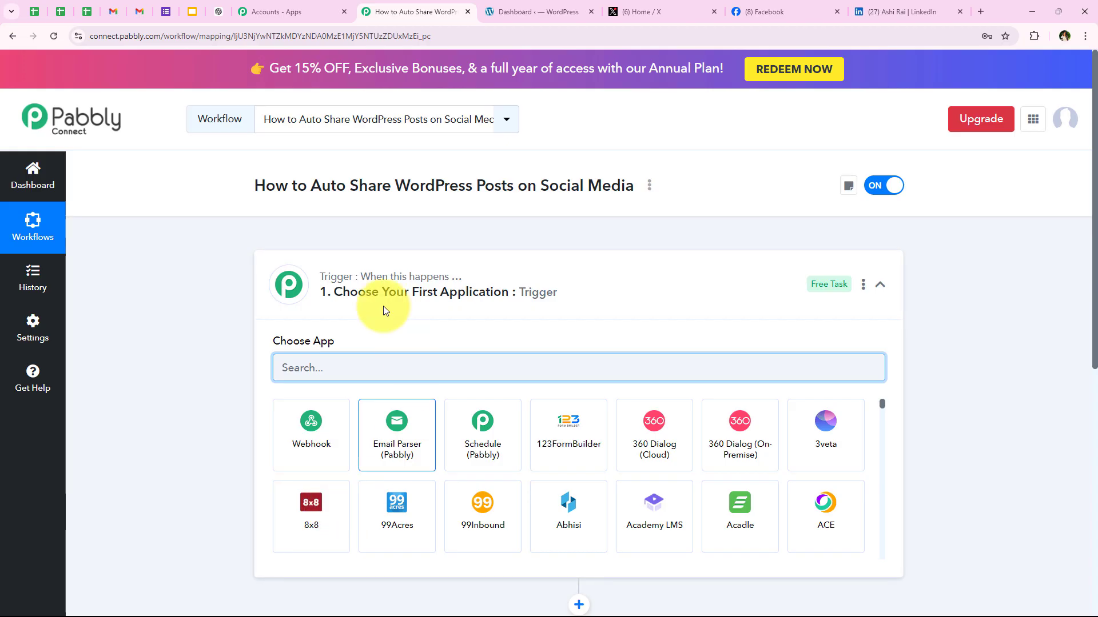
Step: Search for WordPress and choose it as the app for the workflow's trigger
left_click(348, 293)
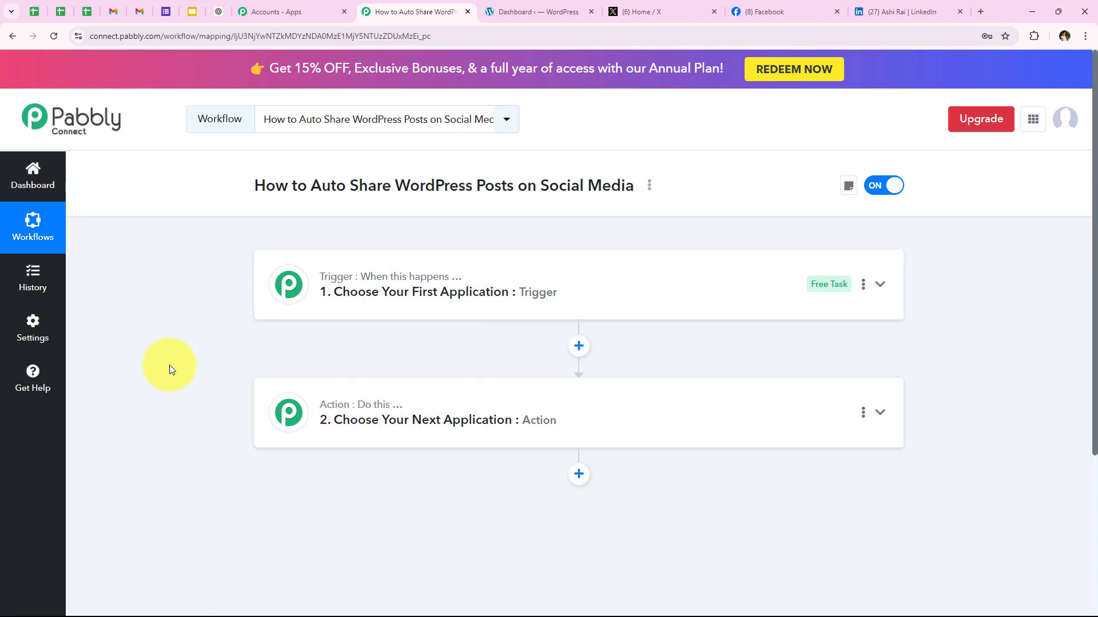
left_click(407, 303)
left_click(335, 366)
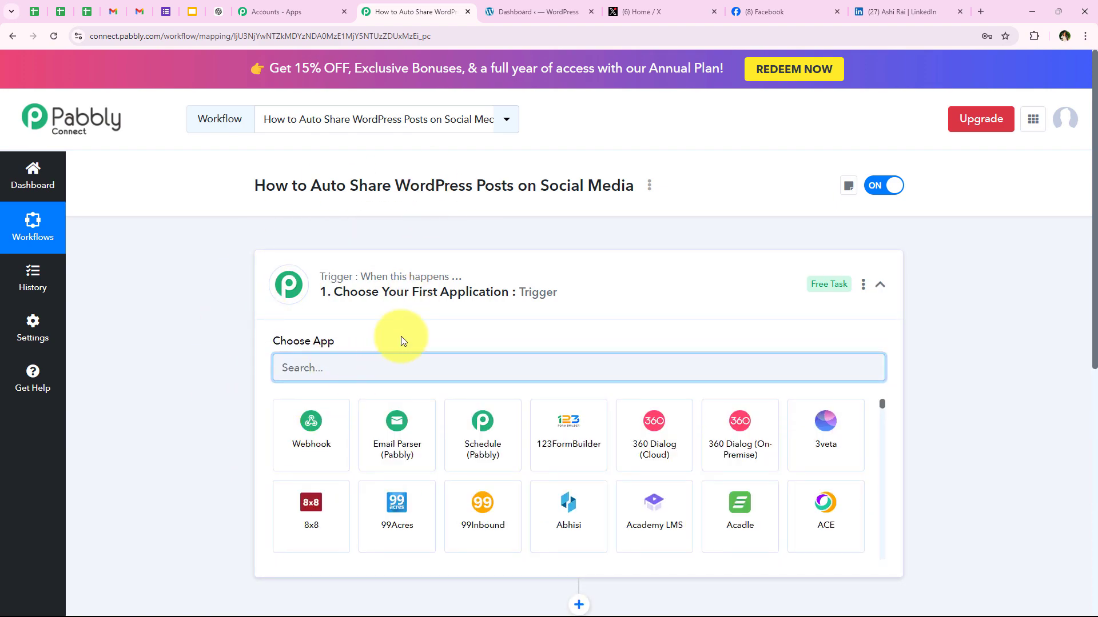
type("Word")
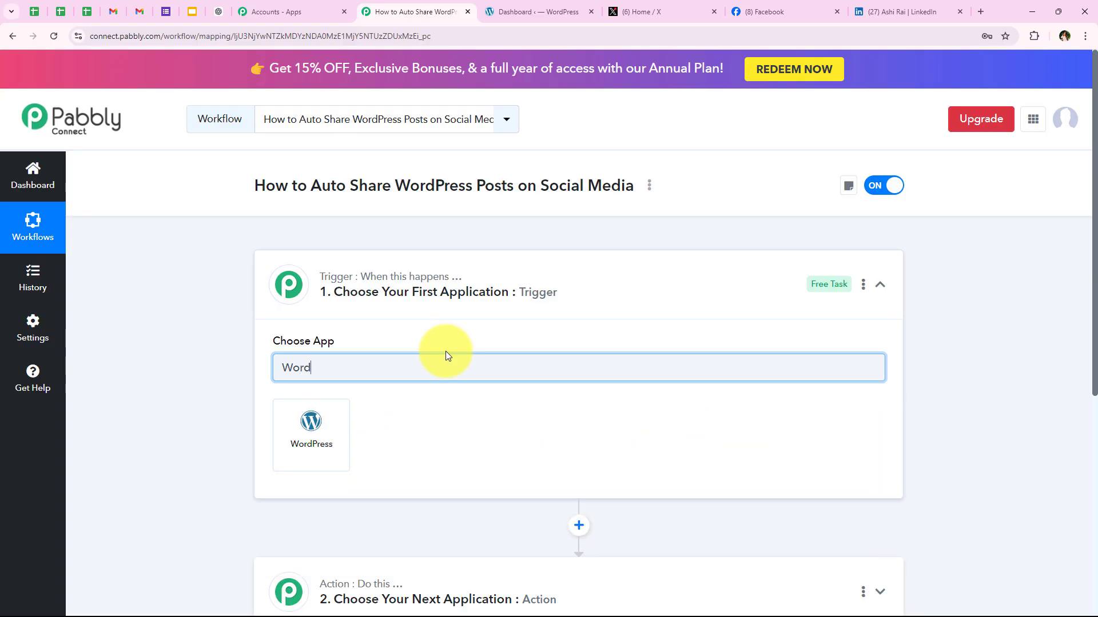
type("Press")
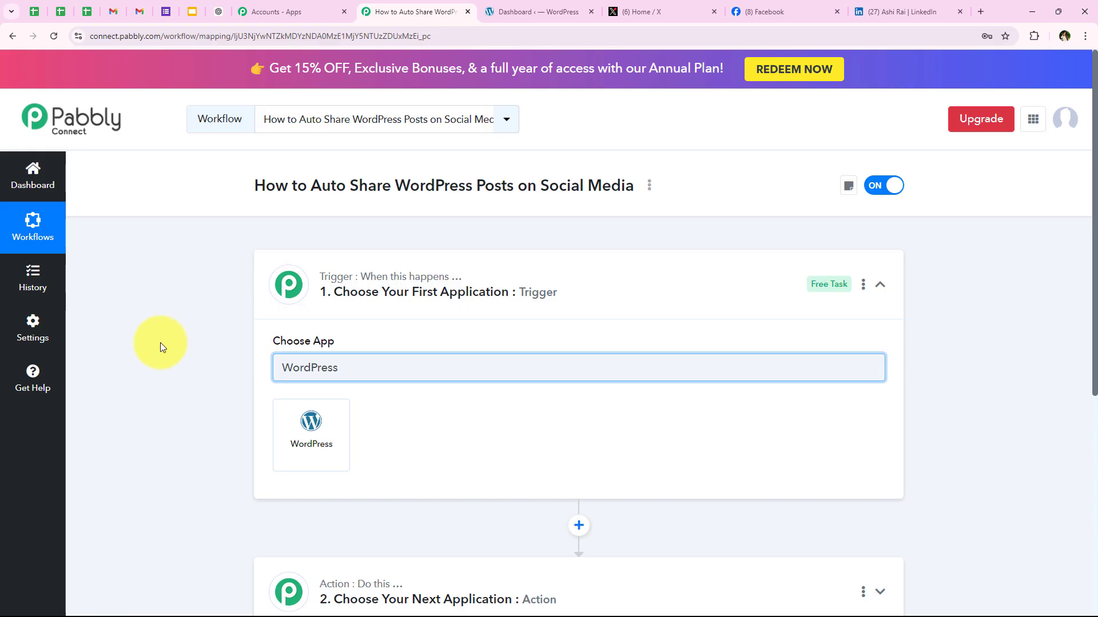
left_click(283, 449)
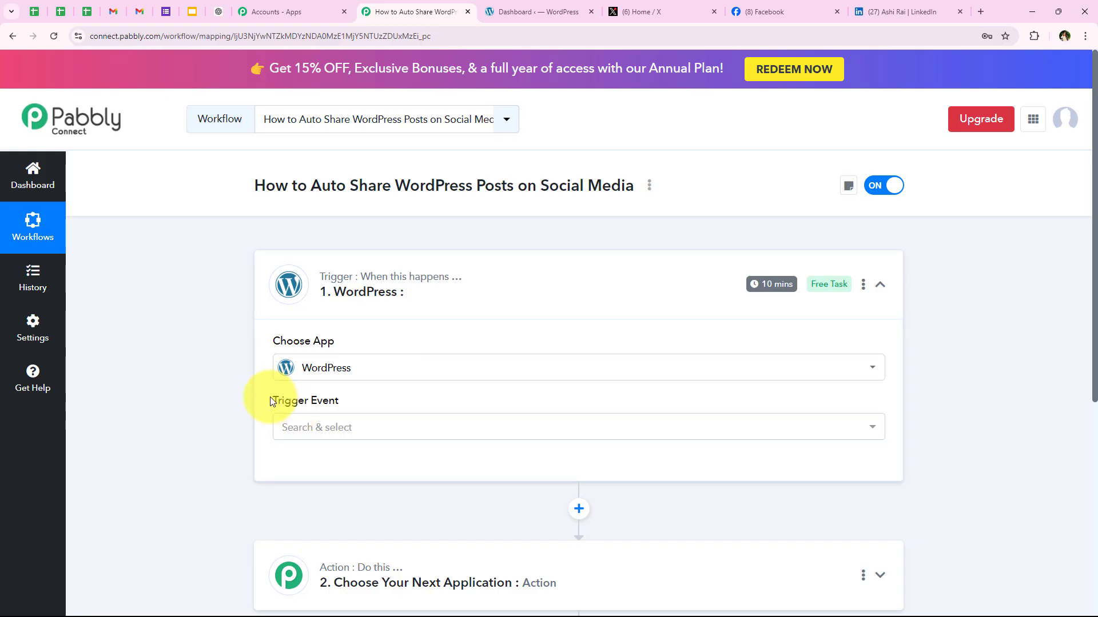
Step: Set the WordPress trigger event to New Post Published
left_click_drag(270, 400, 369, 401)
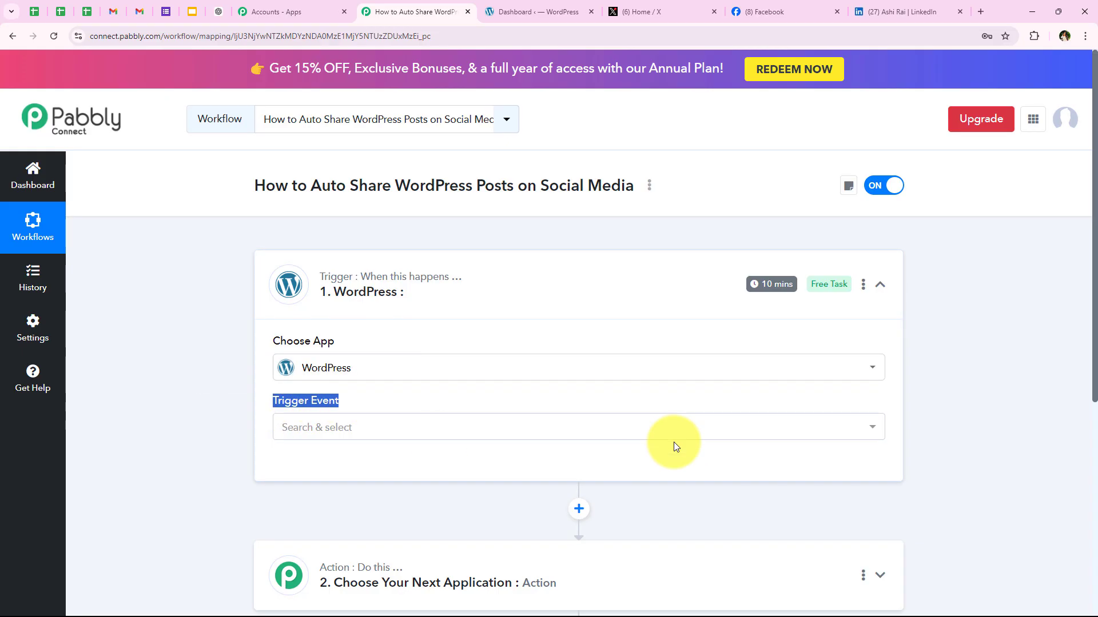
left_click(293, 435)
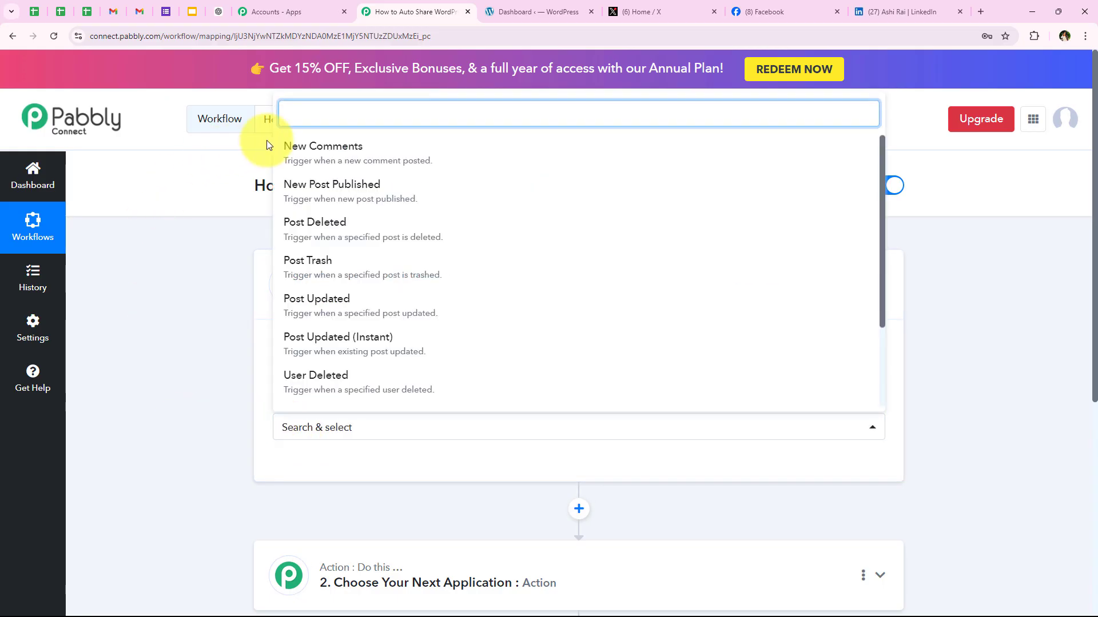
left_click(366, 193)
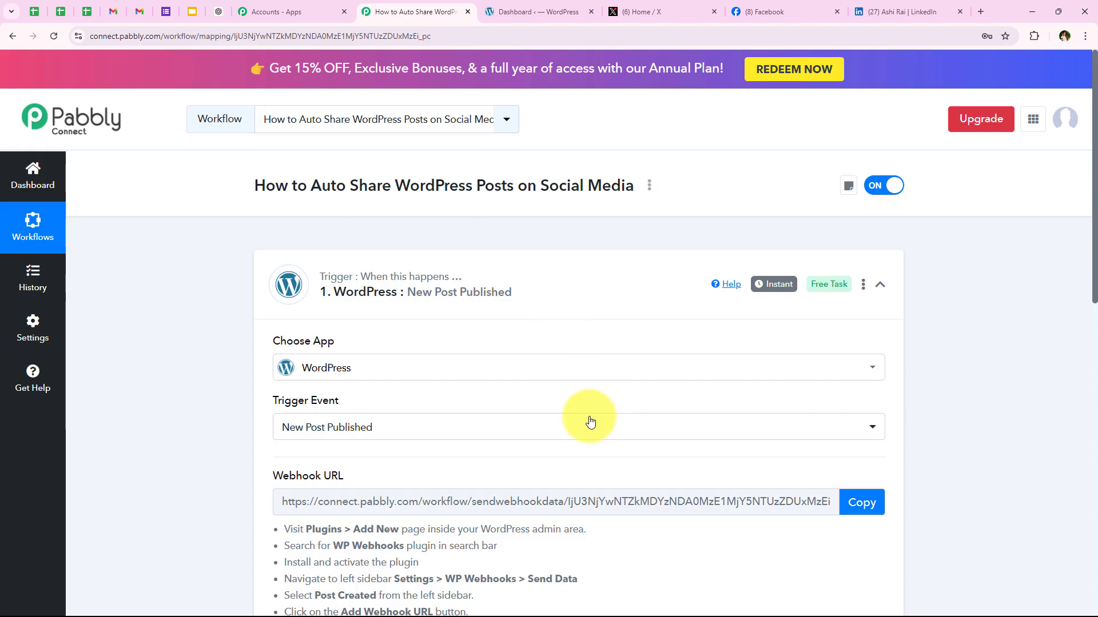
Step: Examine the trigger's webhook URL and the instructions for setting it up in WordPress with the WP Webhooks plugin
scroll(193, 260, "down", 4)
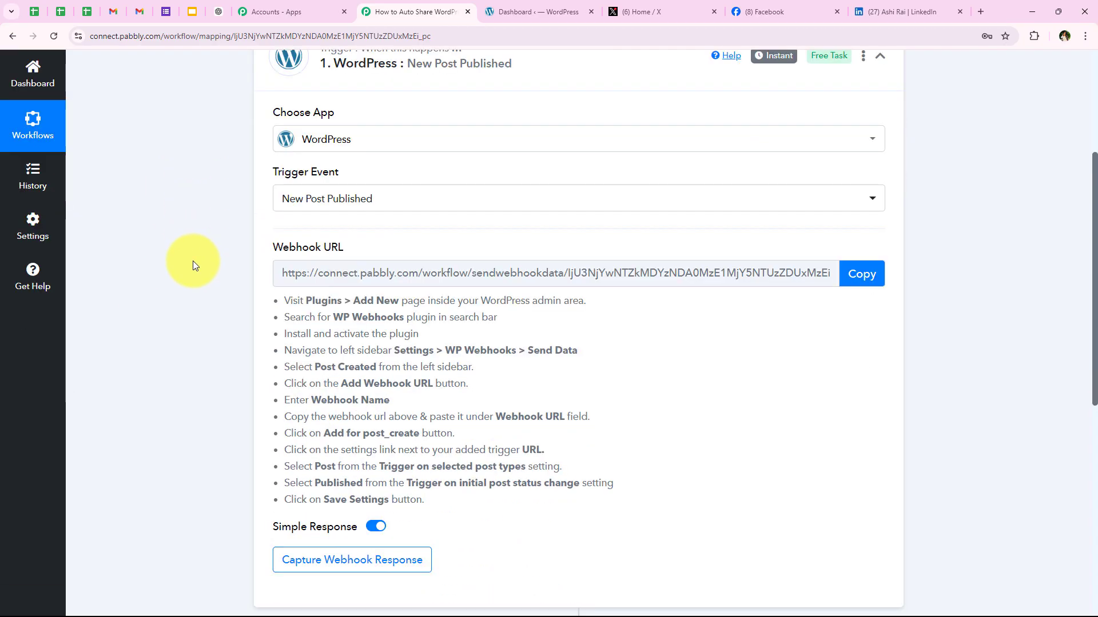
left_click_drag(269, 247, 342, 245)
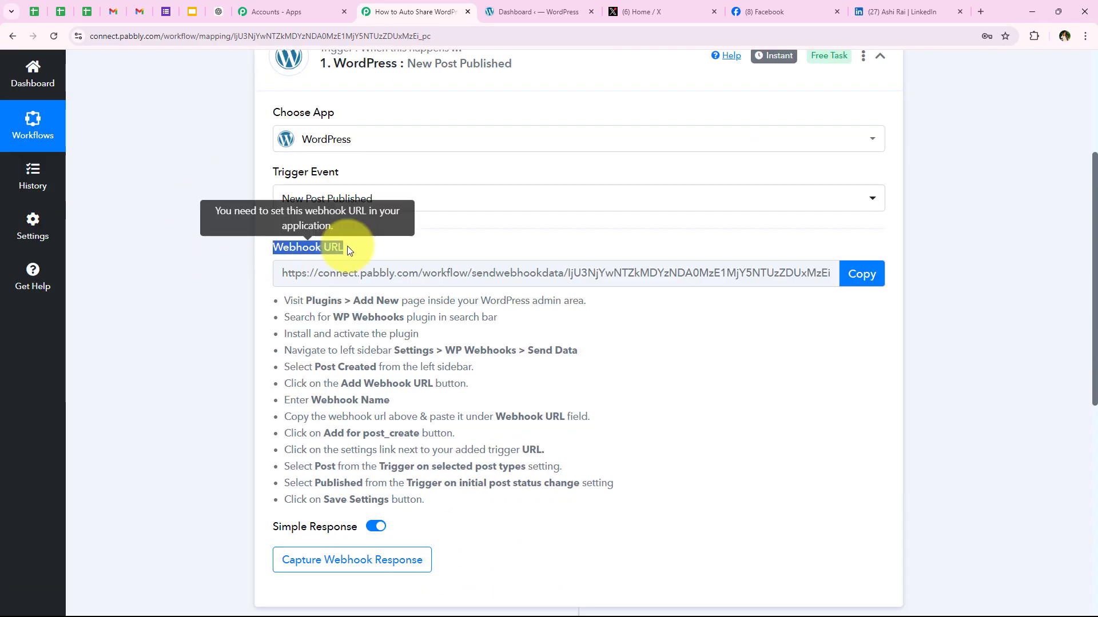
left_click(351, 247)
left_click_drag(279, 273, 830, 299)
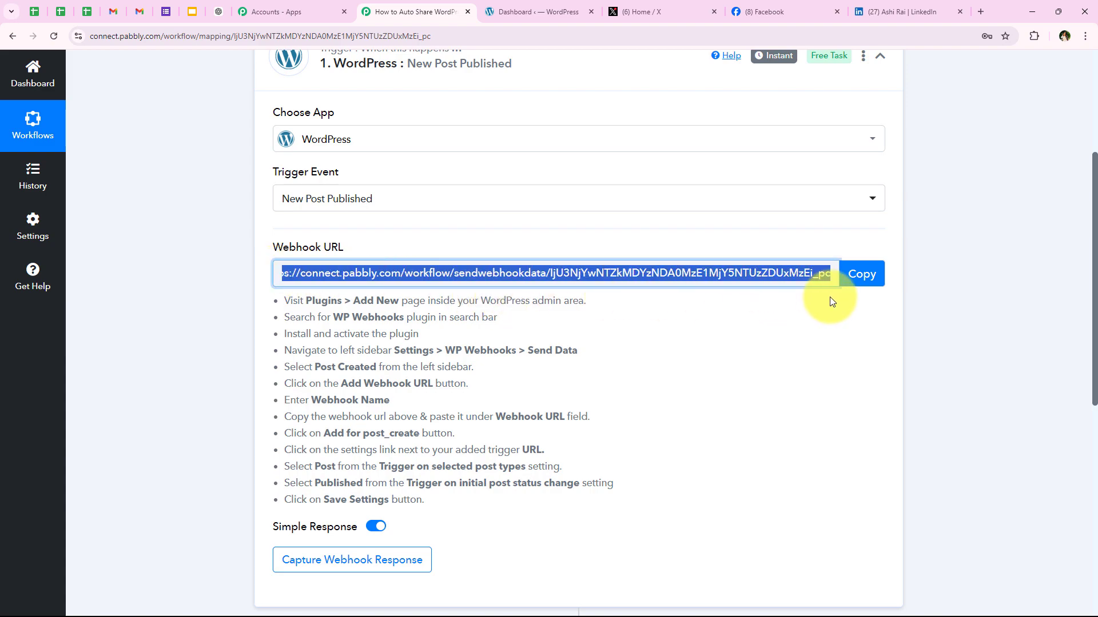
left_click(670, 370)
scroll(225, 239, "down", 1)
scroll(226, 239, "up", 1)
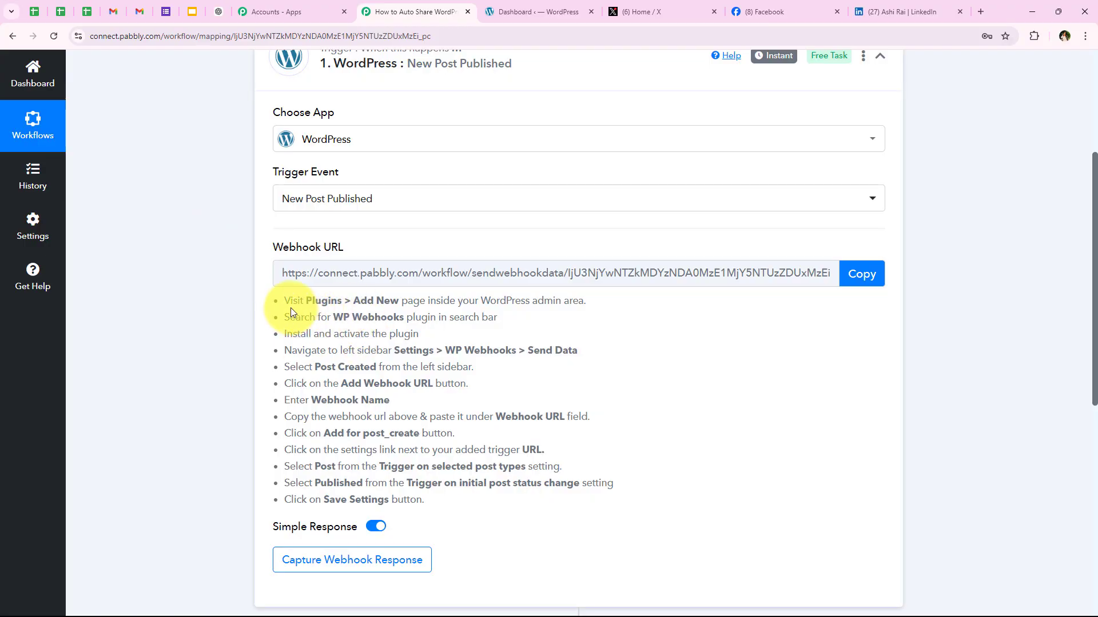
left_click_drag(285, 301, 475, 480)
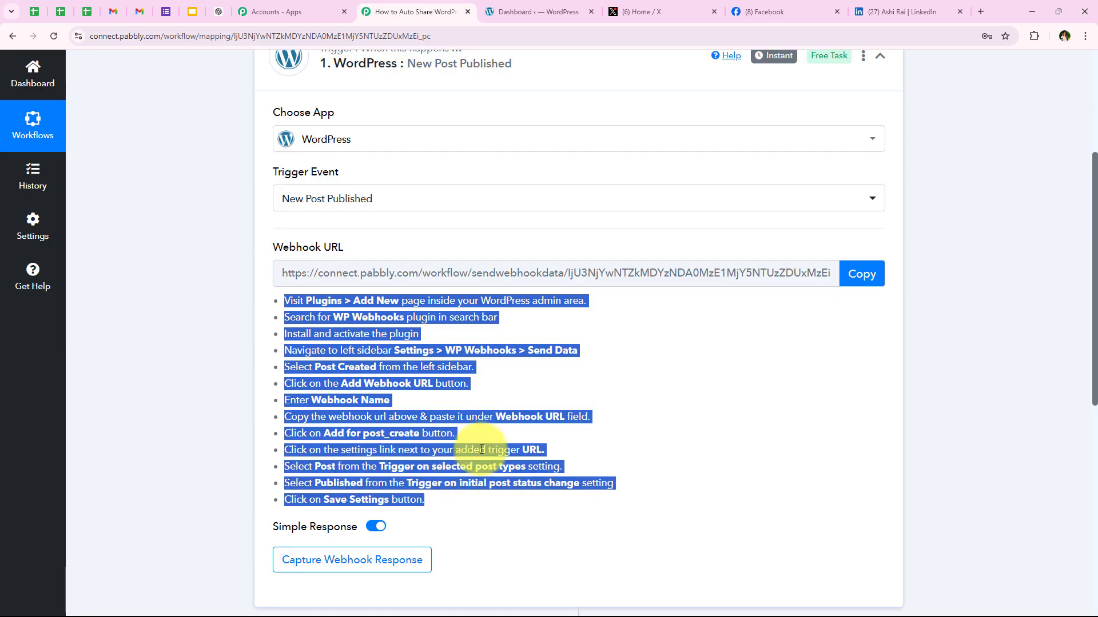
left_click(482, 446)
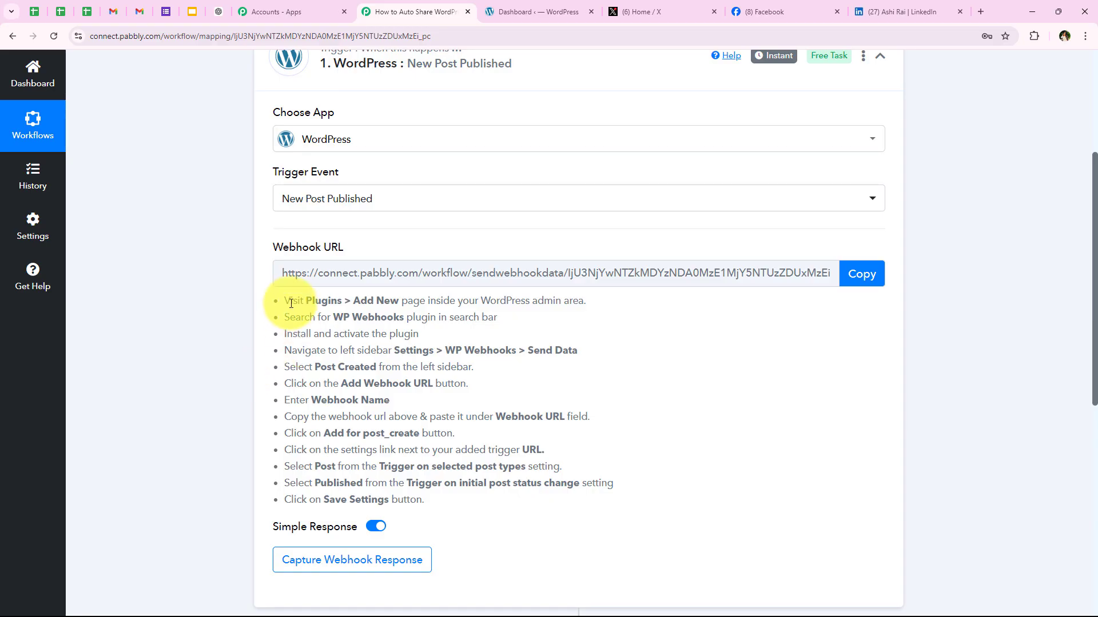
left_click_drag(286, 301, 592, 306)
left_click(232, 311)
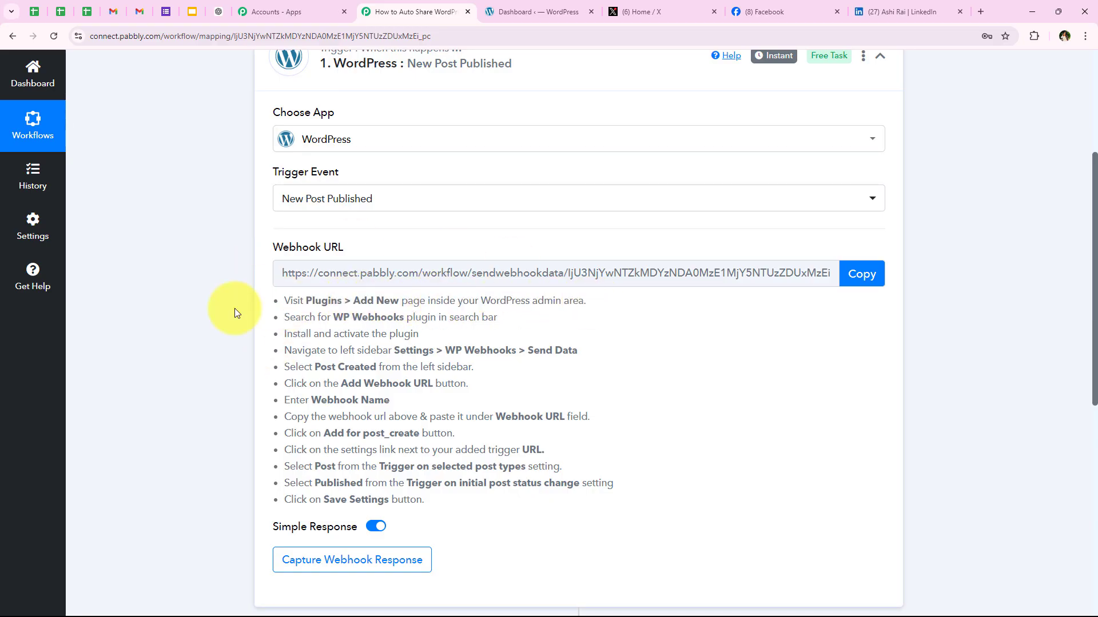
Step: Copy the trigger's webhook URL and open the list of installed plugins in the WordPress admin
left_click(862, 274)
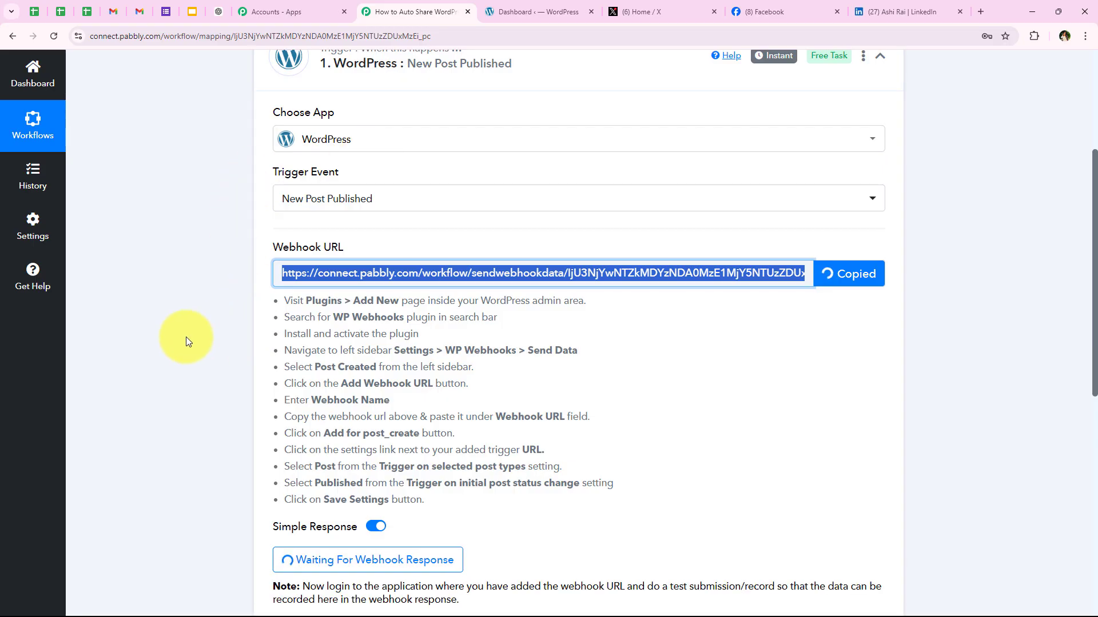
left_click(526, 4)
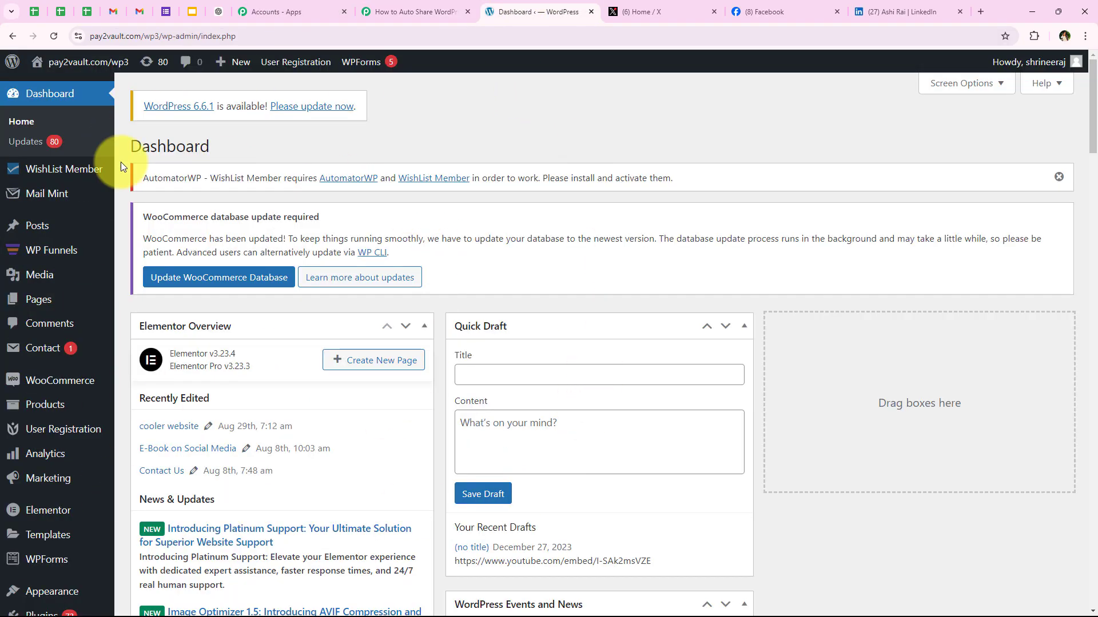
mouse_move(47, 450)
scroll(47, 449, "down", 4)
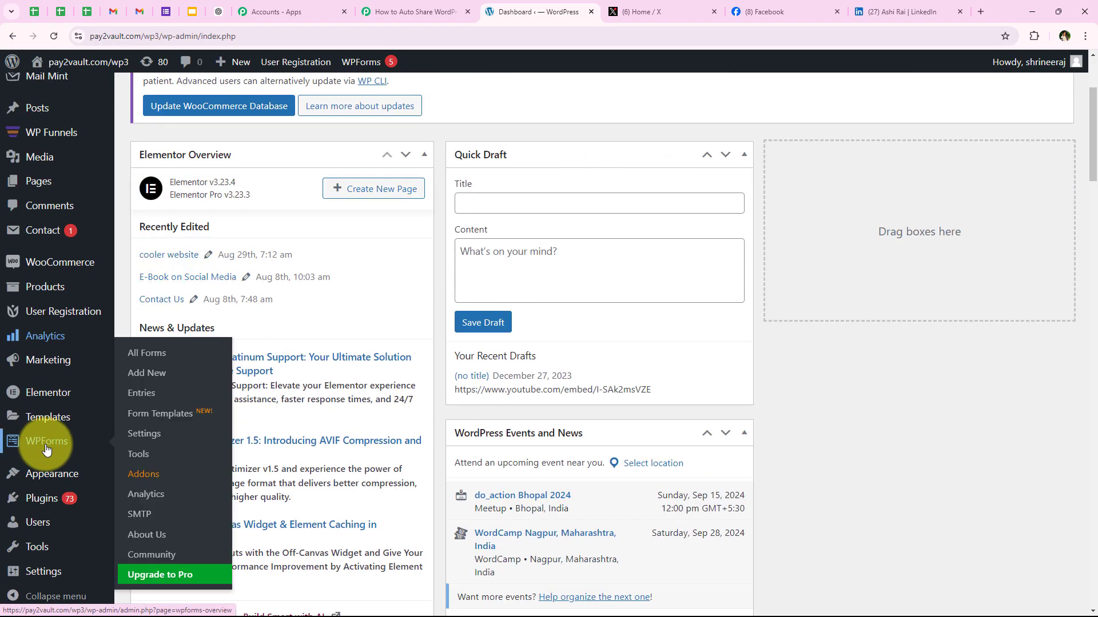
mouse_move(49, 493)
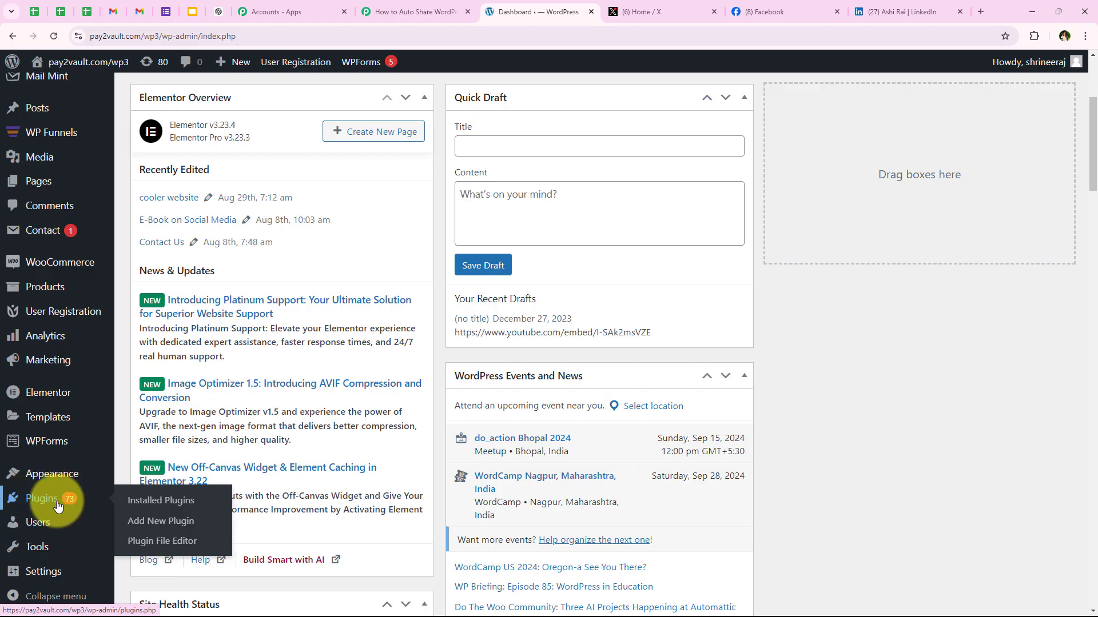
left_click(165, 502)
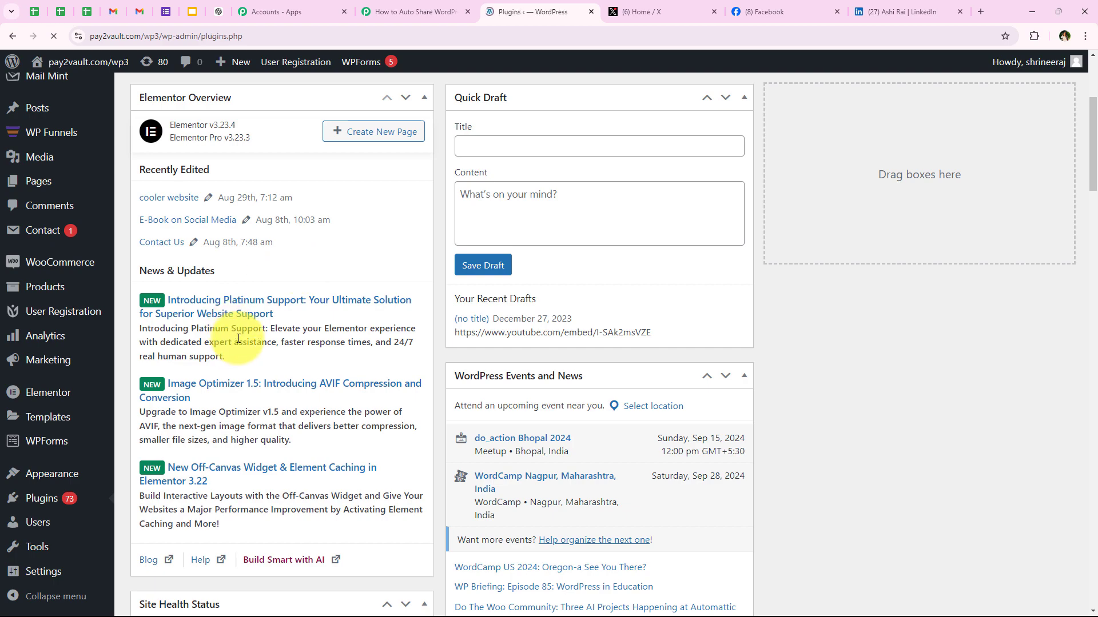
Step: Check the required plugin's name in the Pabbly Connect instructions, and search the installed WordPress plugins for "WP Webhook"
left_click(430, 10)
left_click(293, 316)
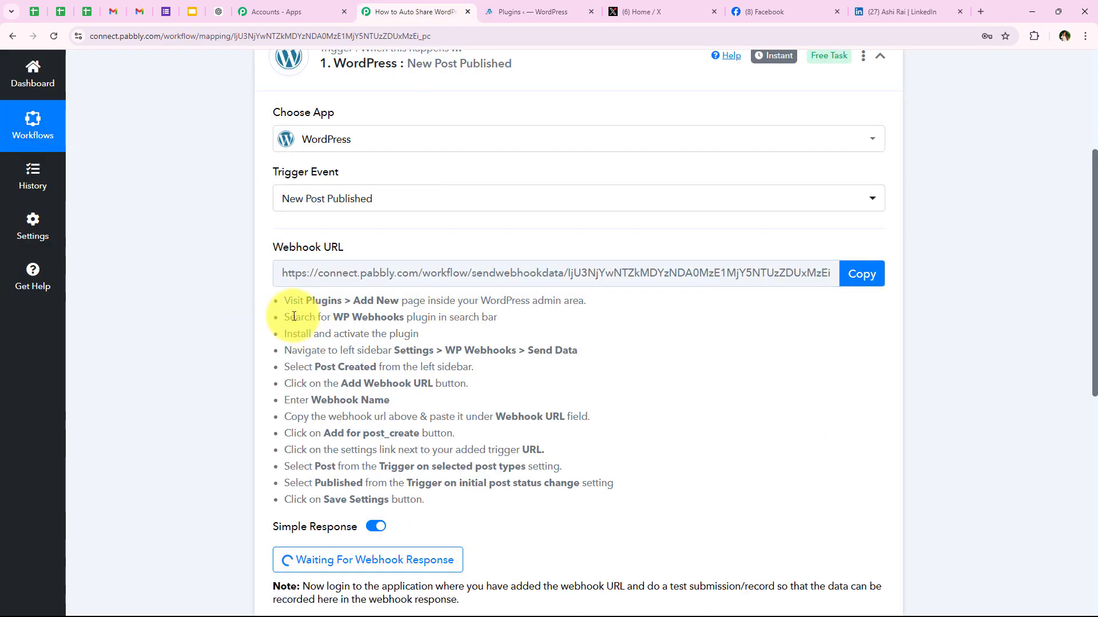
left_click_drag(286, 316, 403, 317)
left_click(414, 315)
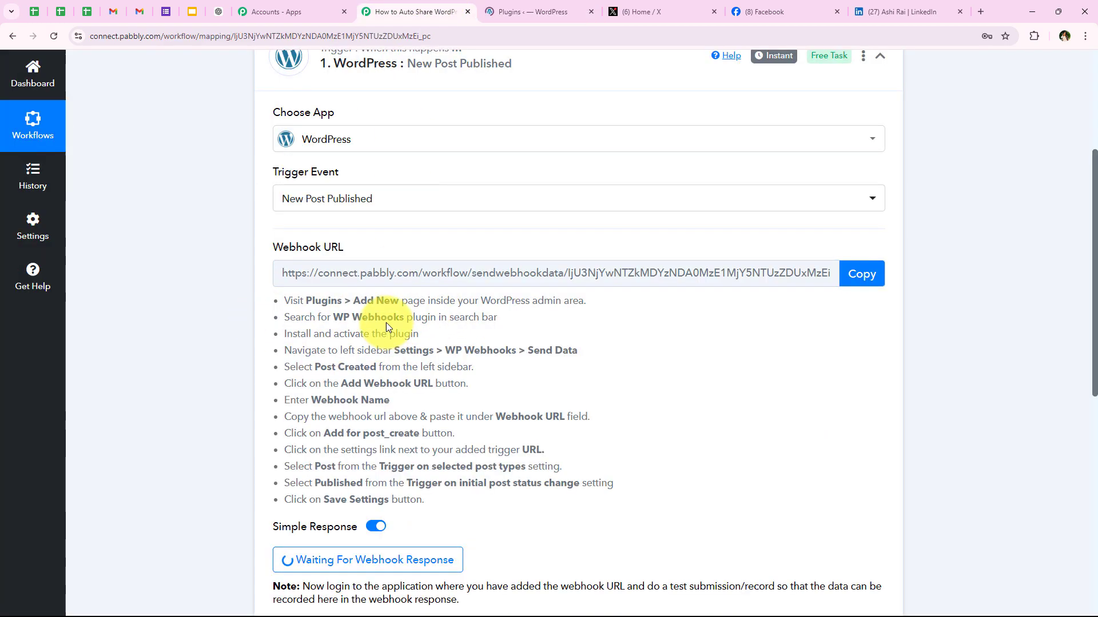
left_click_drag(333, 321, 403, 314)
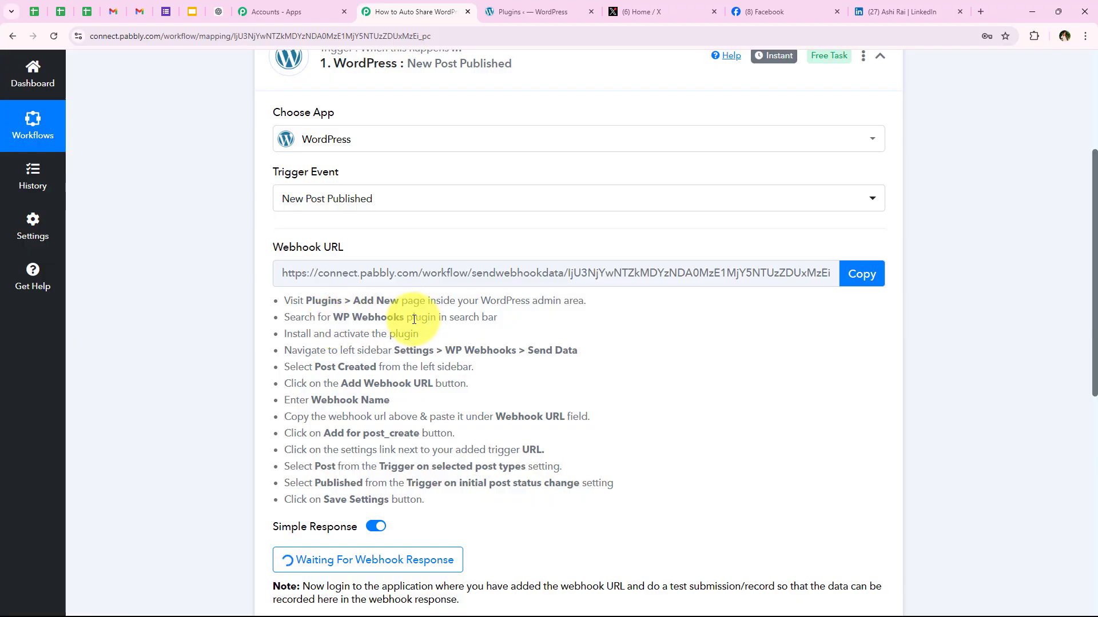
left_click(526, 12)
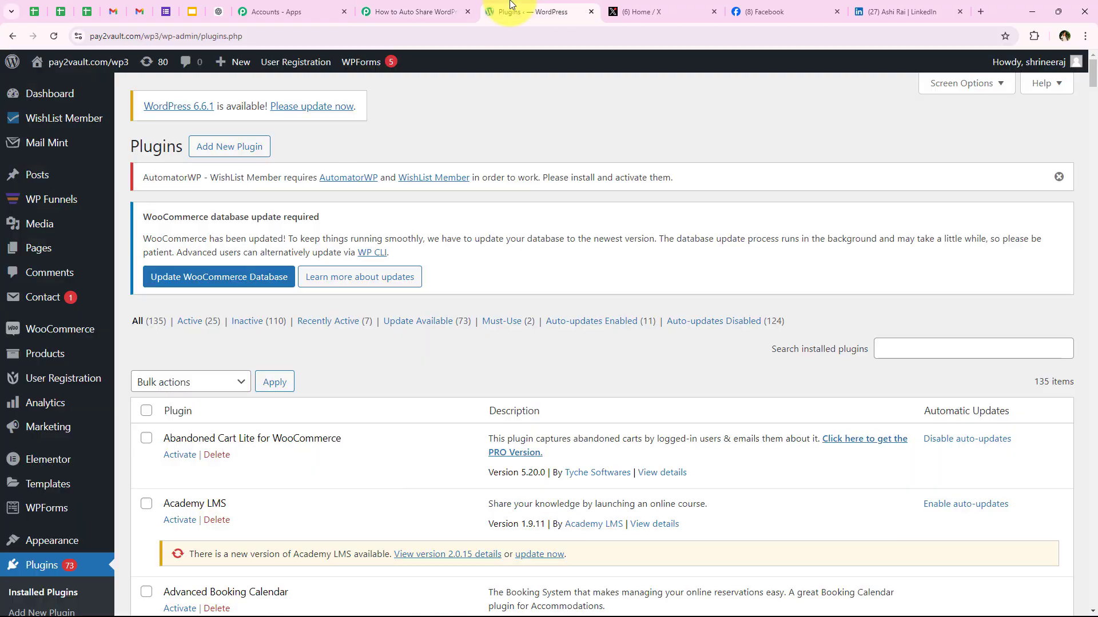
left_click(939, 345)
type("We")
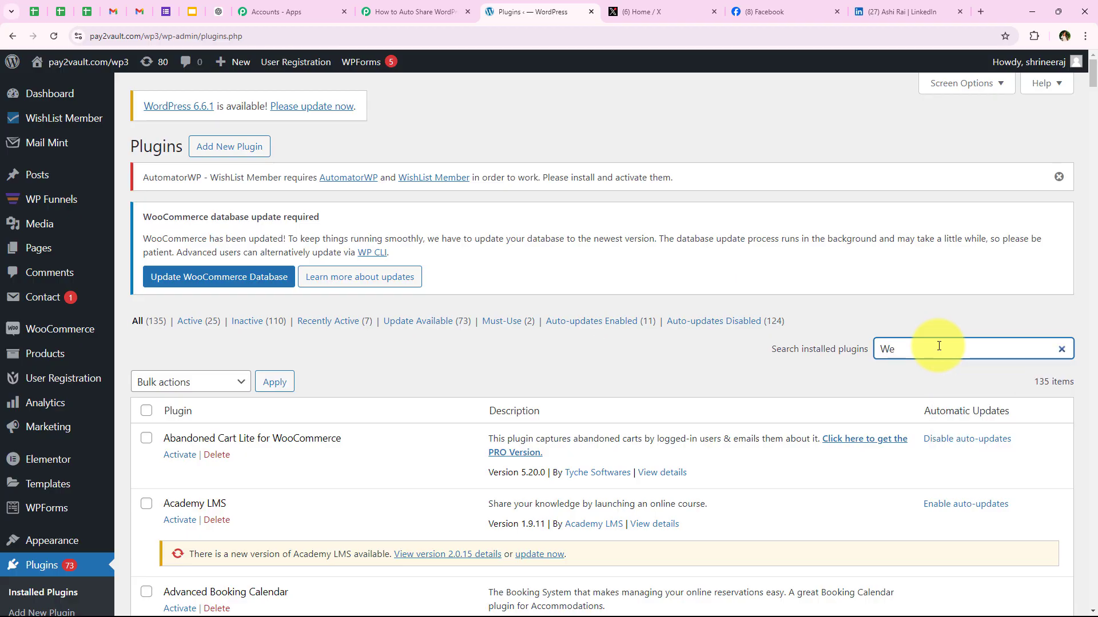
key("BackSpace")
type("P")
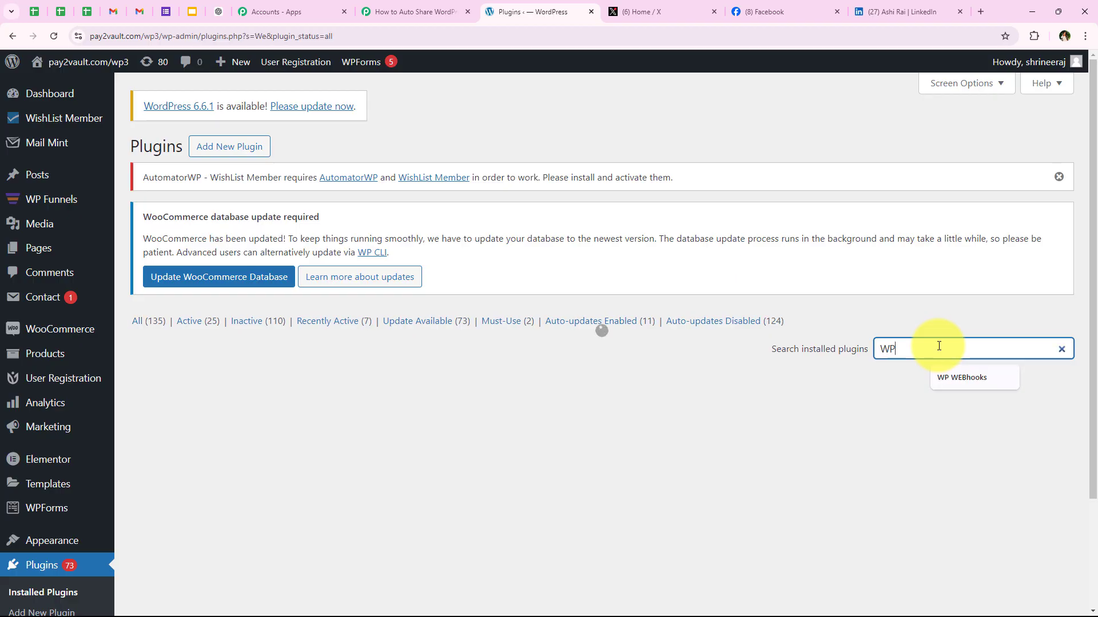
type(" Webhook")
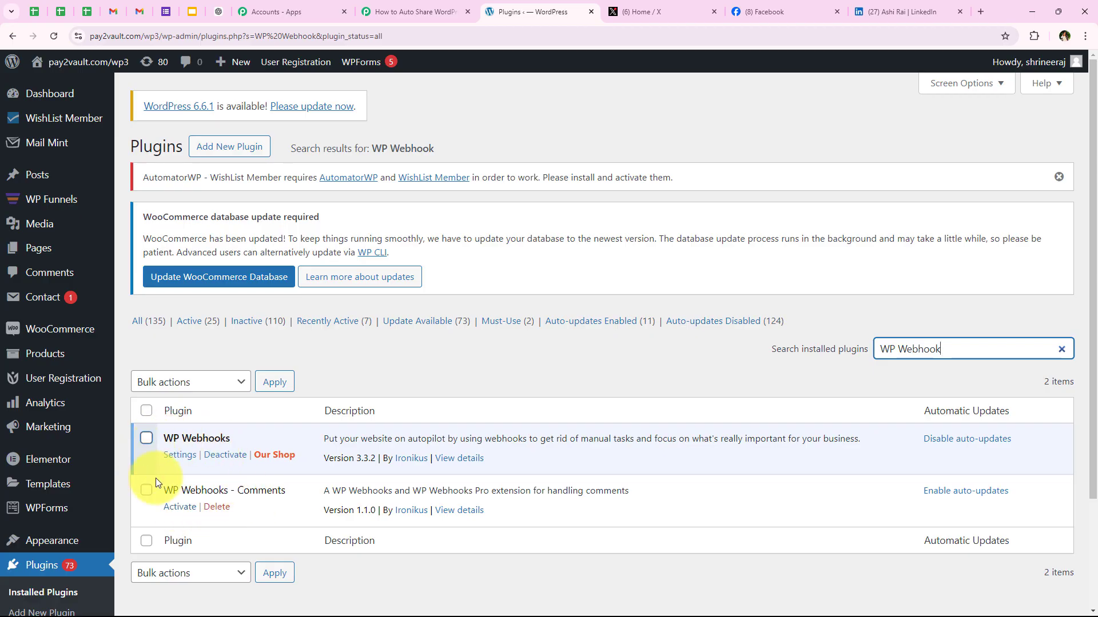
Step: View WordPress's Add Plugins page, and read the Pabbly Connect instructions on activating the plugin and reaching the WP Webhooks settings
scroll(65, 492, "down", 2)
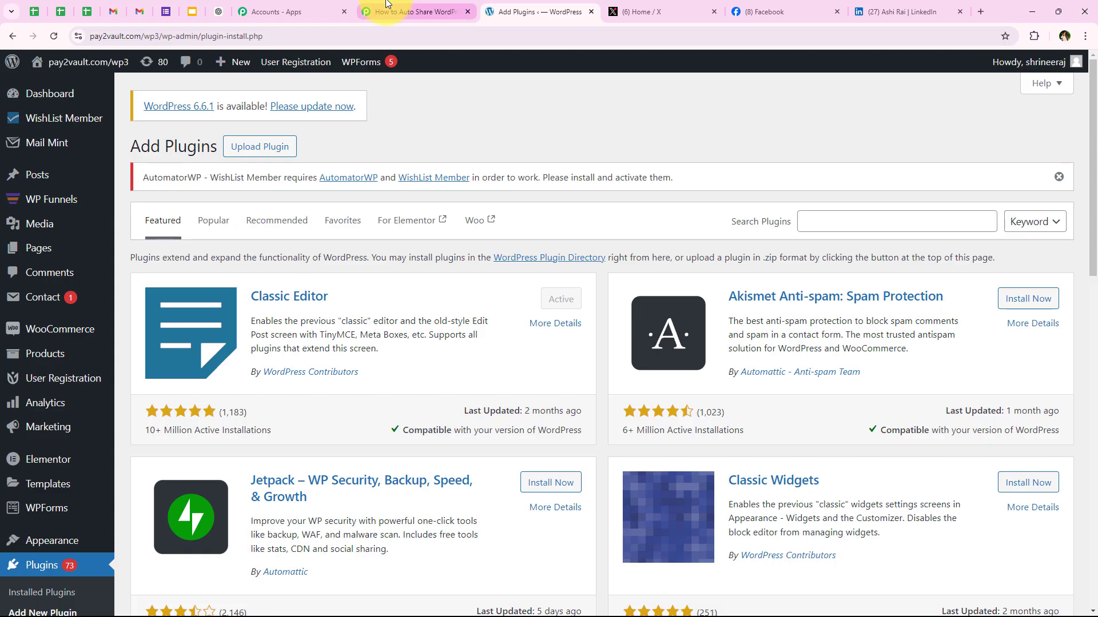
left_click(411, 12)
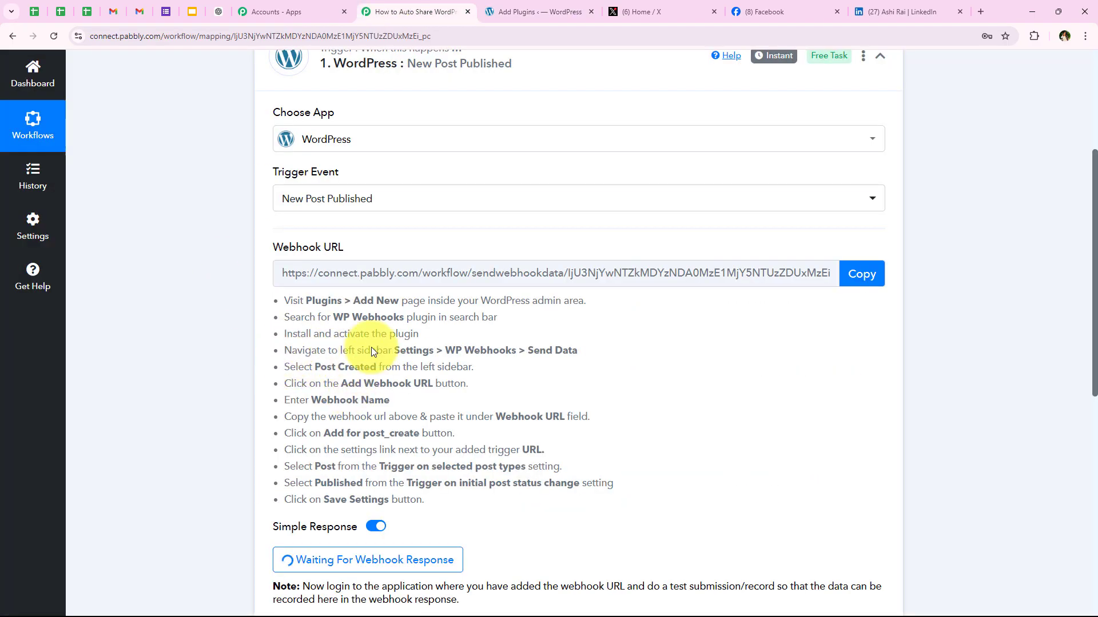
left_click_drag(283, 331, 372, 331)
left_click(379, 331)
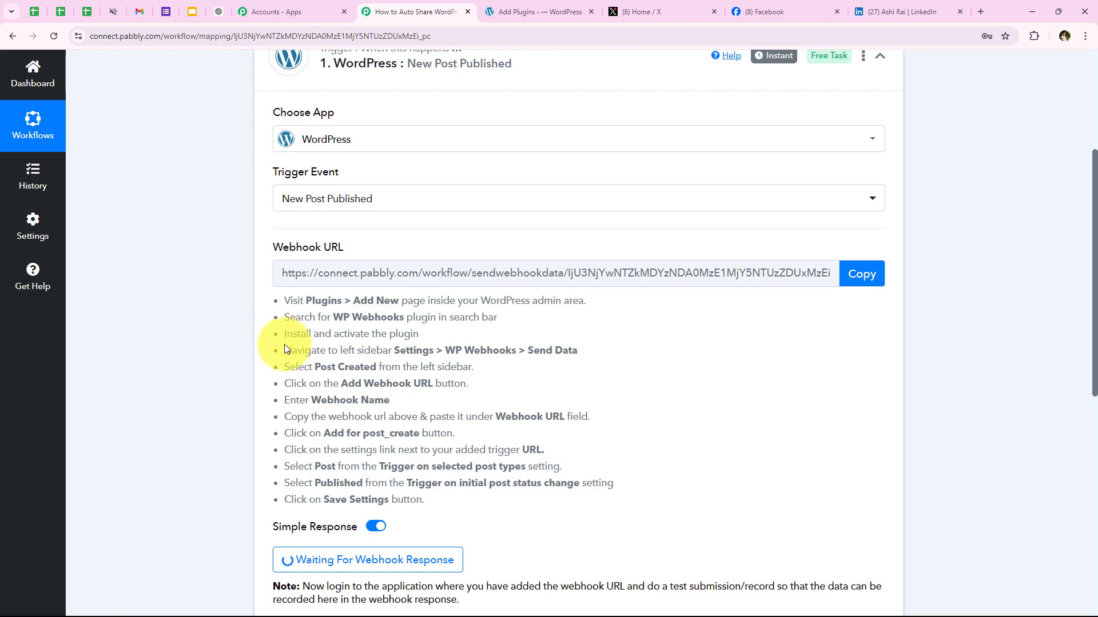
left_click_drag(284, 350, 513, 351)
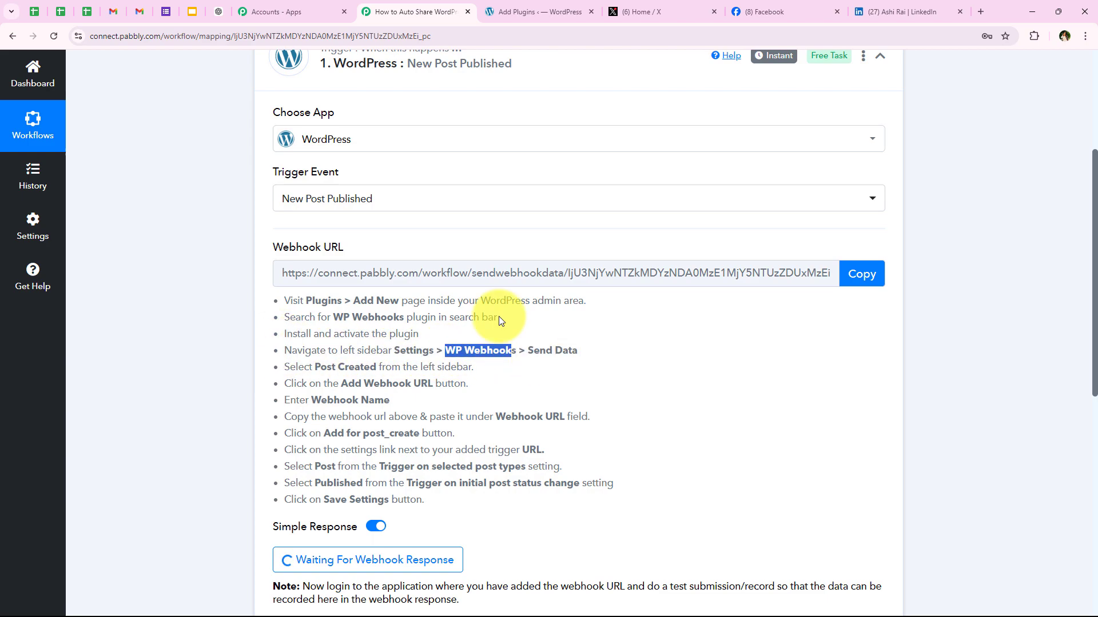
Step: Switch to the WordPress admin and open the Send Data page of the WP Webhooks settings
left_click(529, 4)
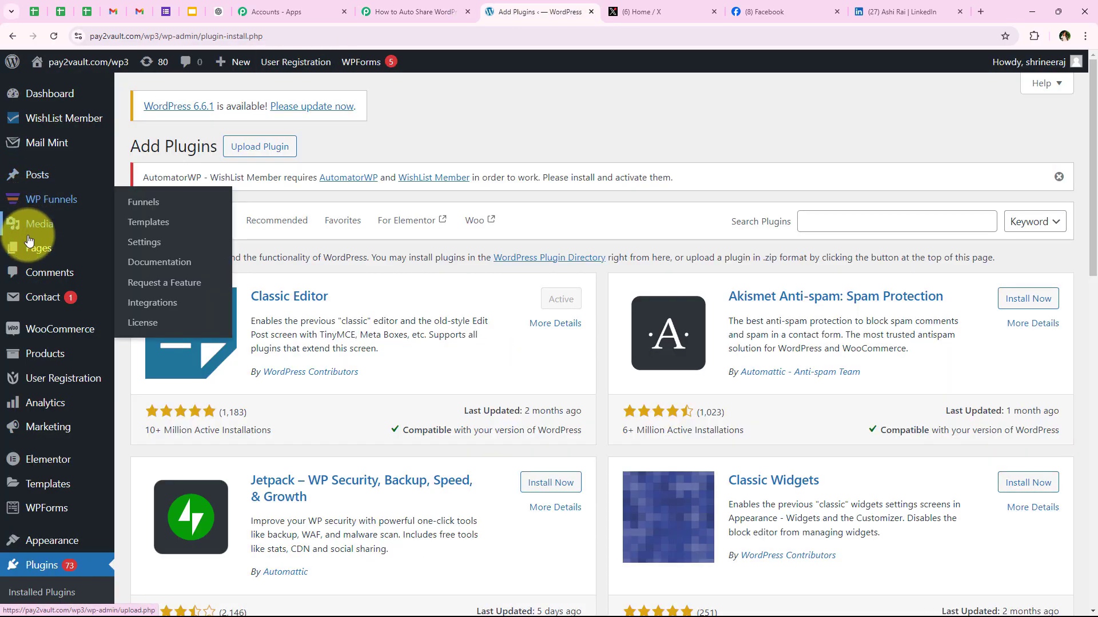
scroll(23, 285, "down", 5)
scroll(17, 458, "down", 4)
mouse_move(46, 573)
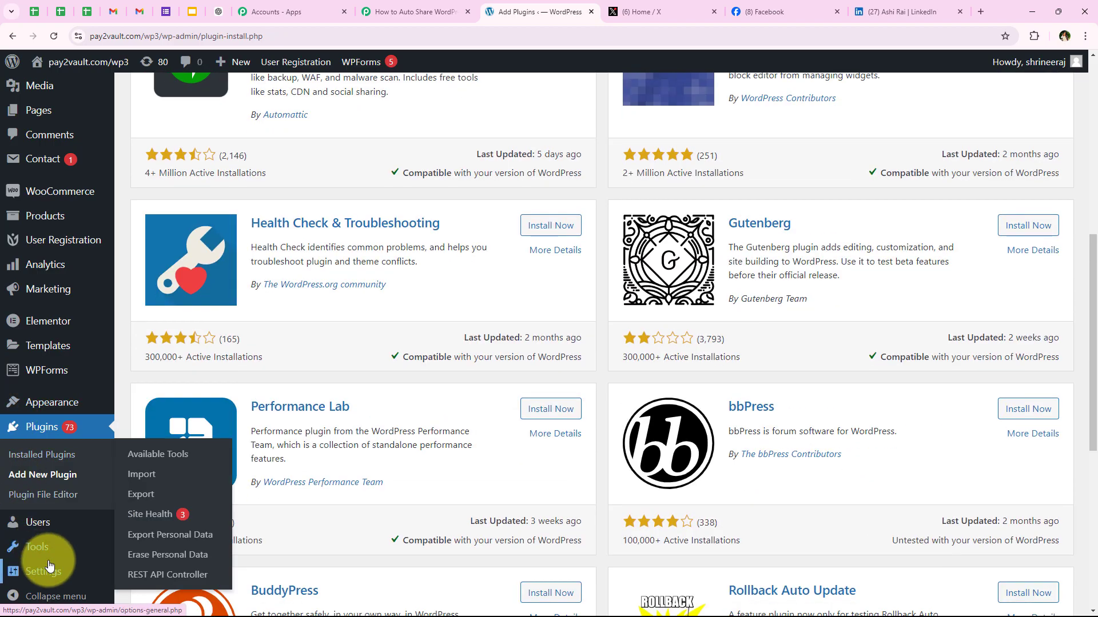
left_click(56, 571)
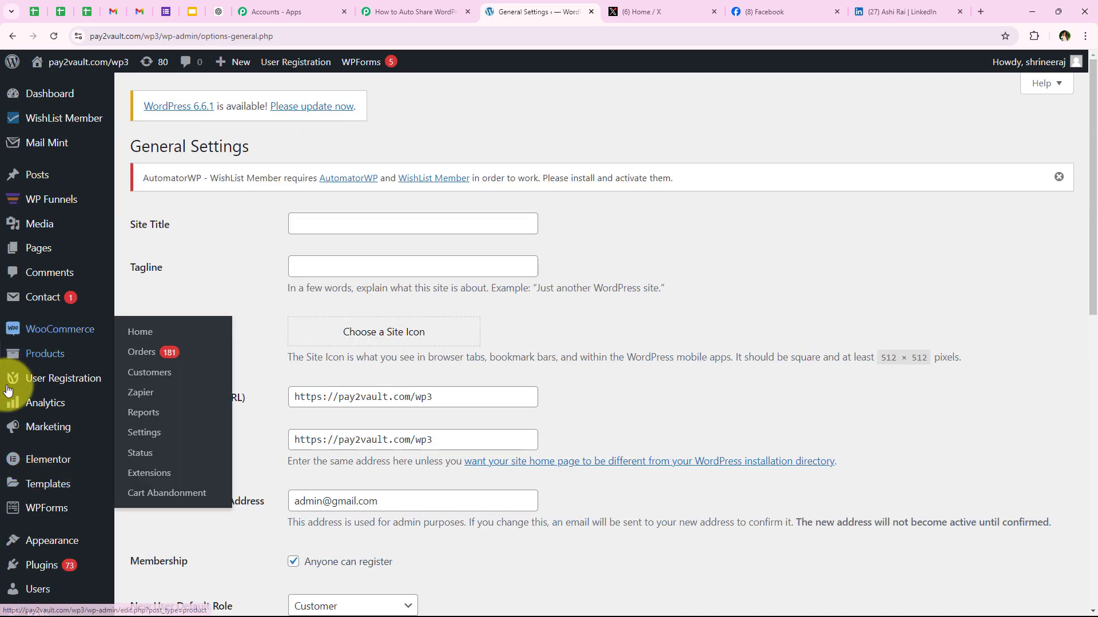
scroll(15, 452, "down", 4)
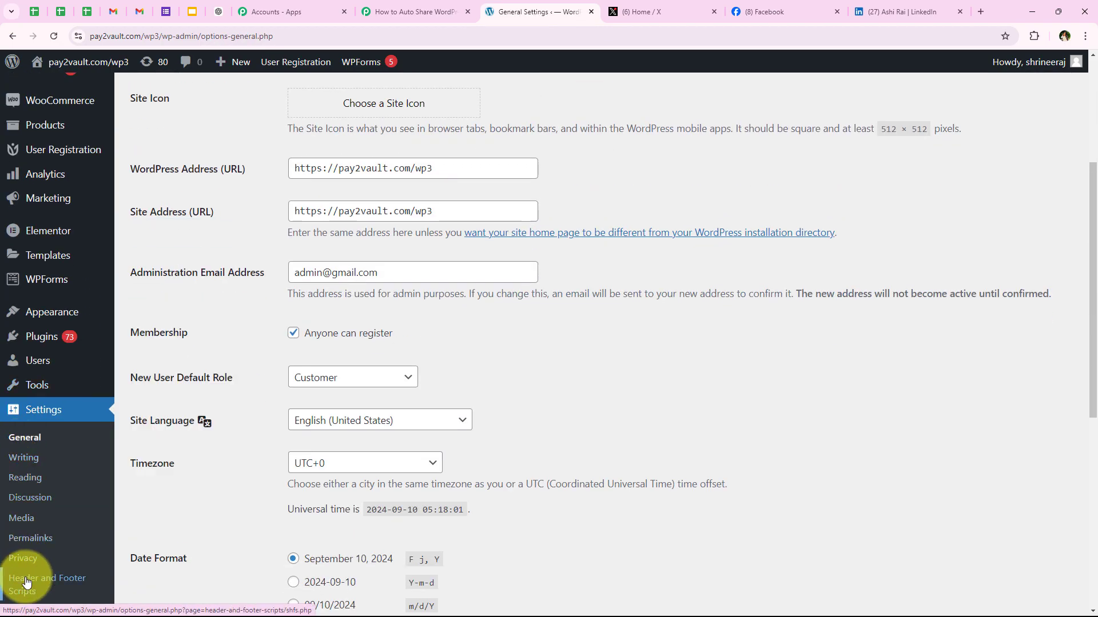
scroll(49, 549, "down", 4)
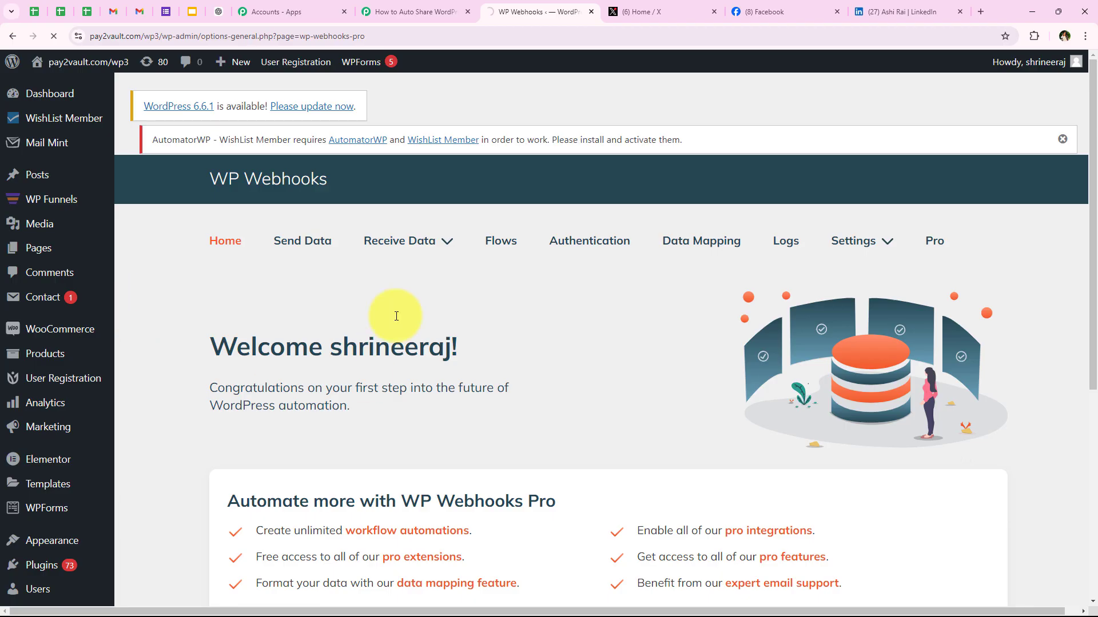
Step: Select the Post created trigger from the WordPress group of available webhook triggers
scroll(488, 265, "down", 3)
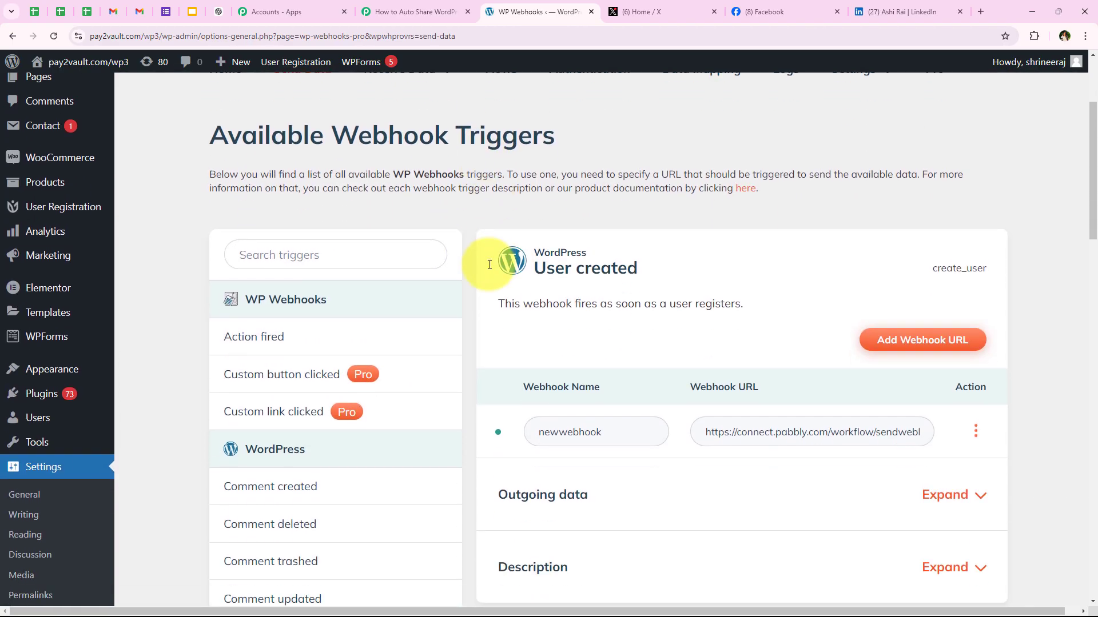
scroll(489, 264, "down", 2)
scroll(271, 441, "down", 1)
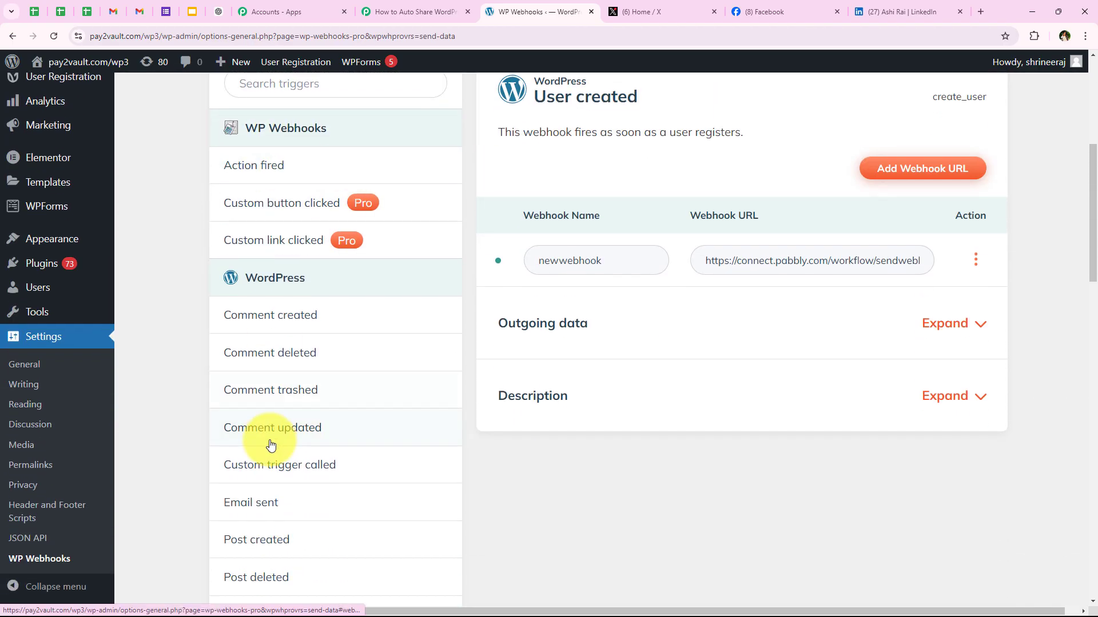
scroll(271, 446, "down", 4)
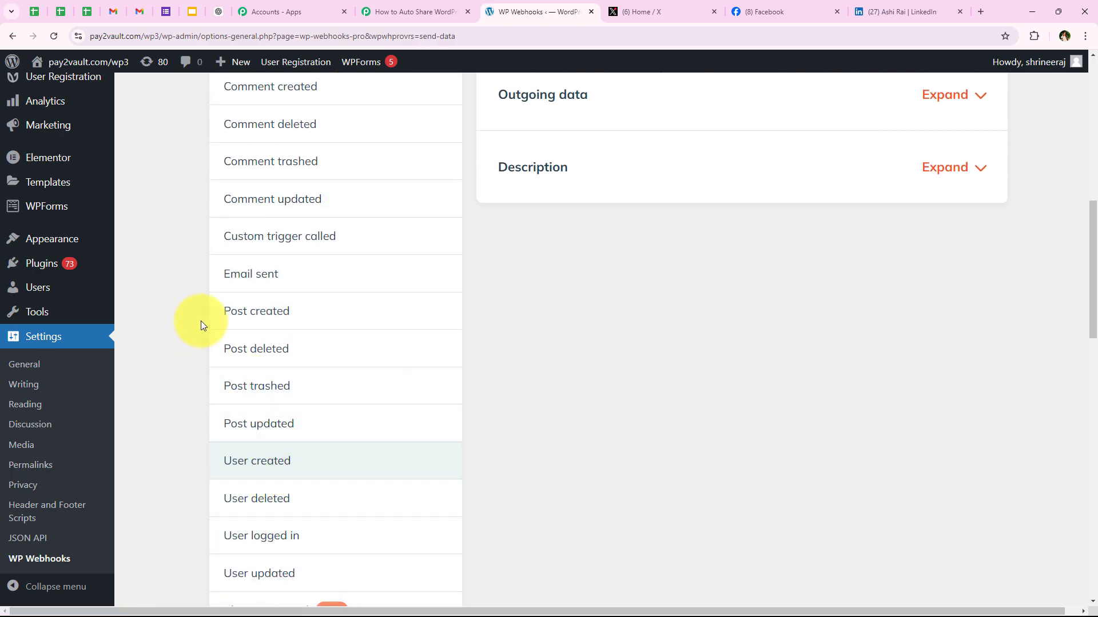
left_click(239, 319)
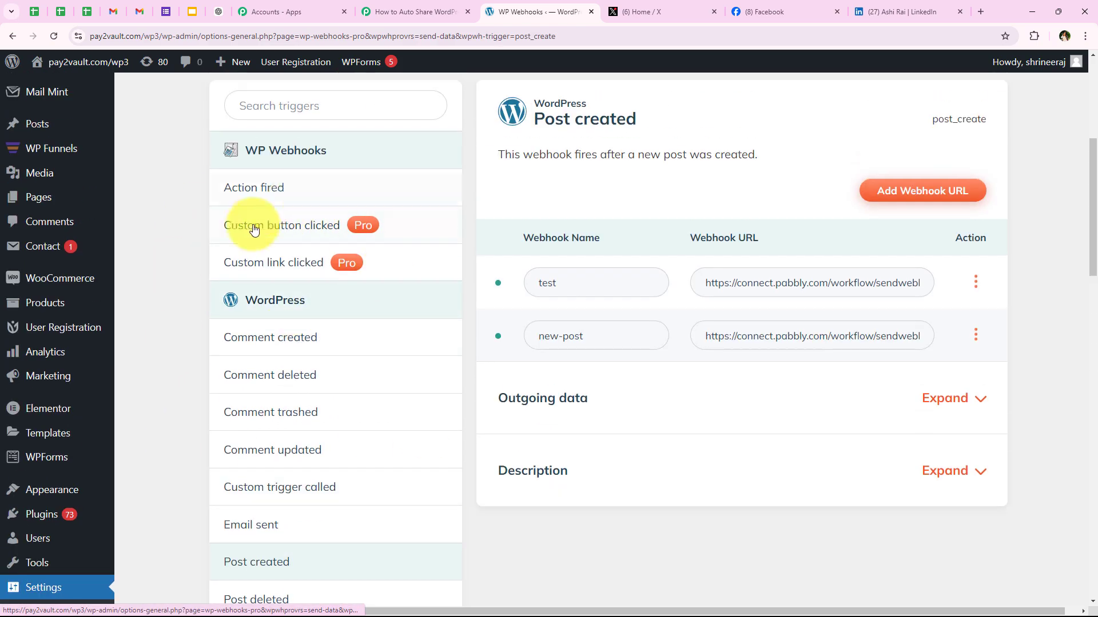
scroll(291, 425, "down", 1)
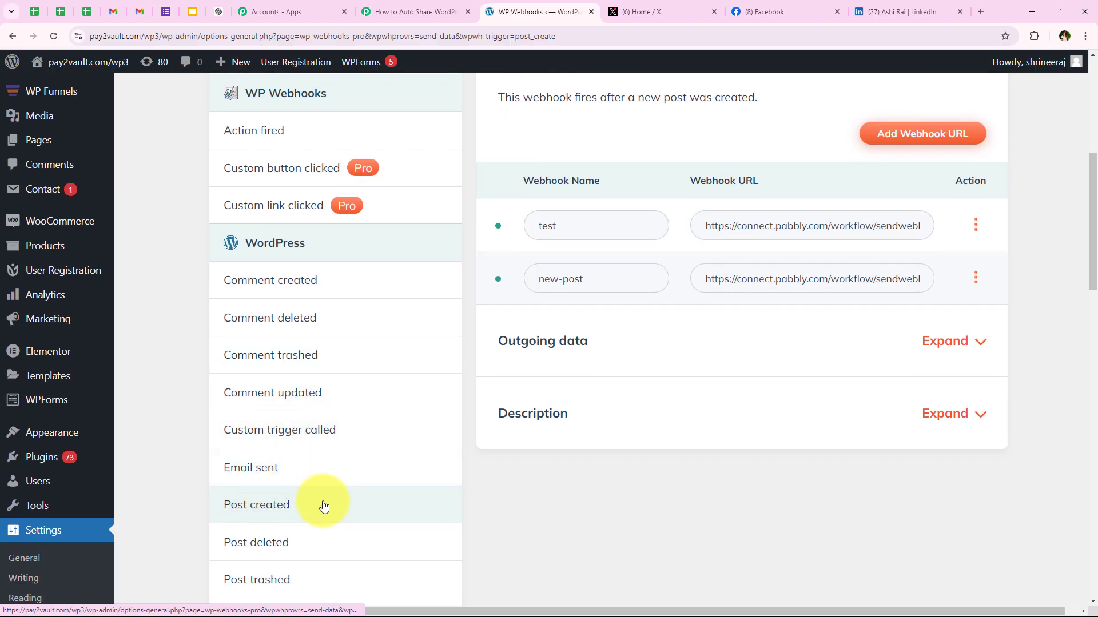
scroll(594, 416, "up", 4)
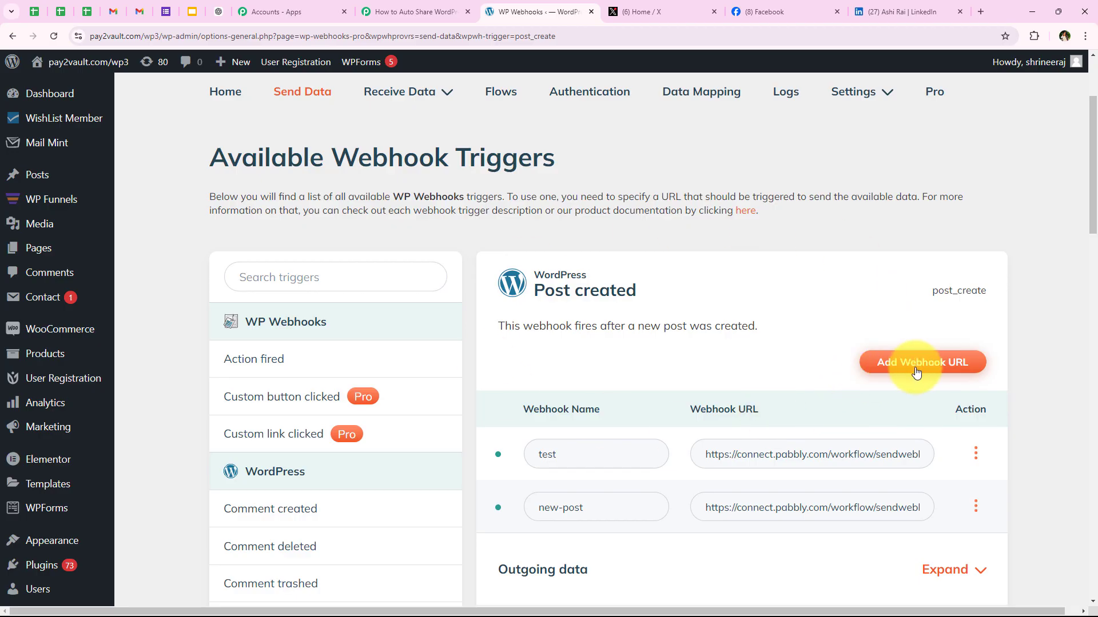
Step: Start adding a webhook URL to the Post created trigger and name the webhook "Testing"
scroll(566, 380, "down", 2)
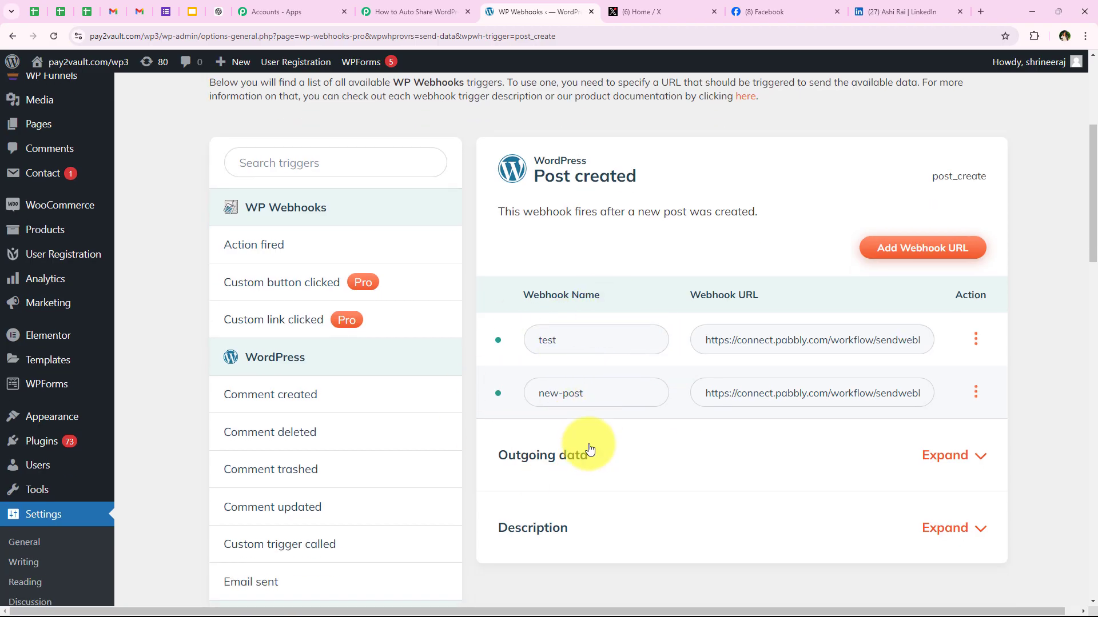
left_click(916, 251)
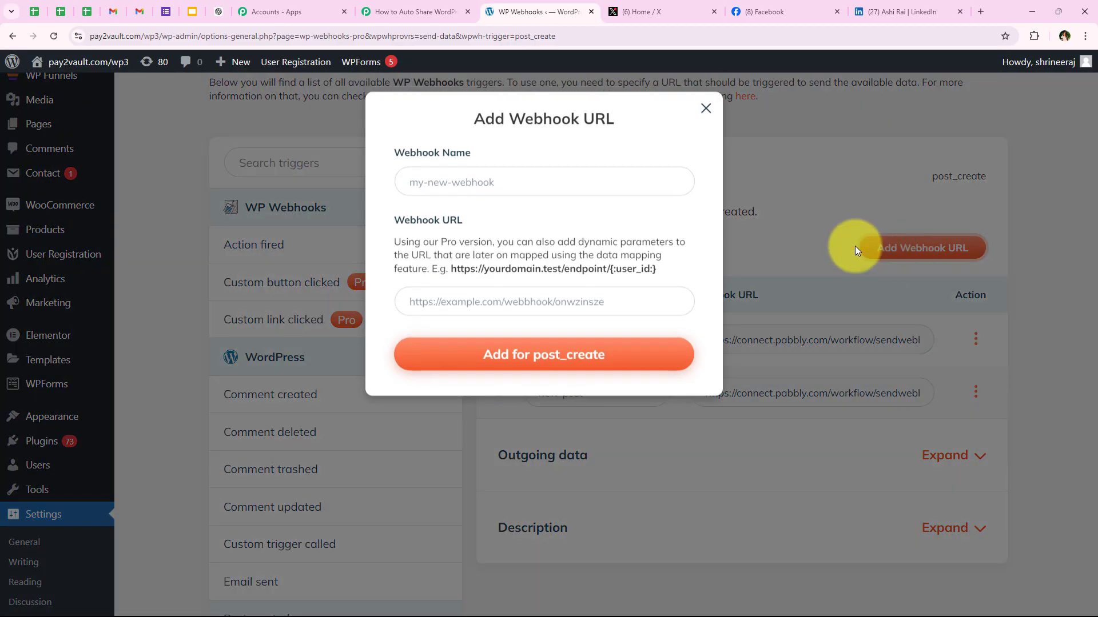
left_click_drag(393, 150, 475, 150)
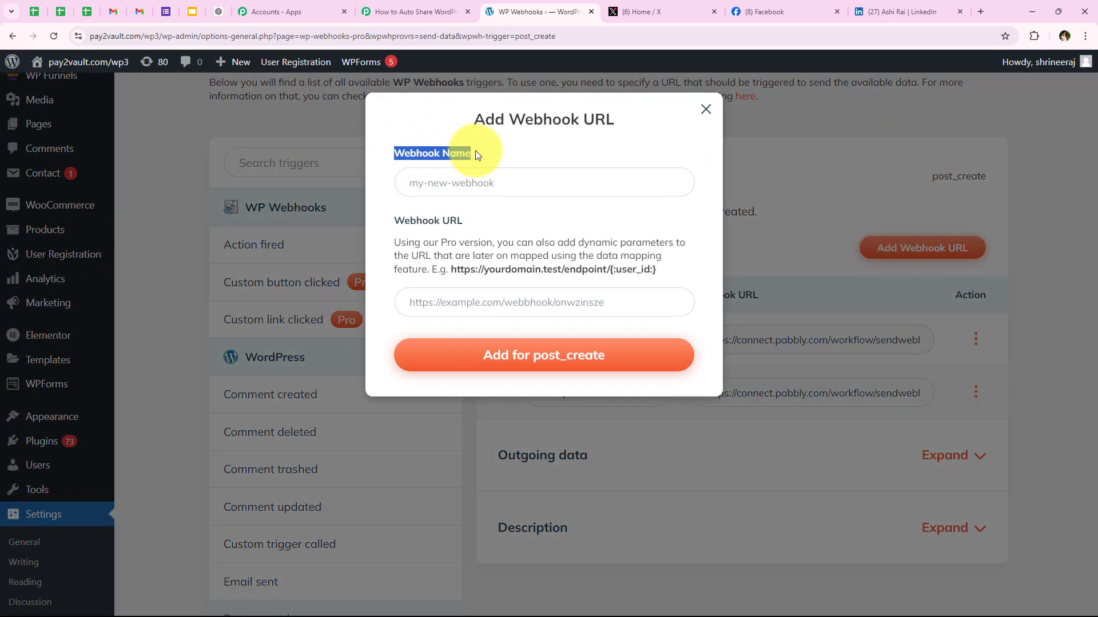
left_click(470, 172)
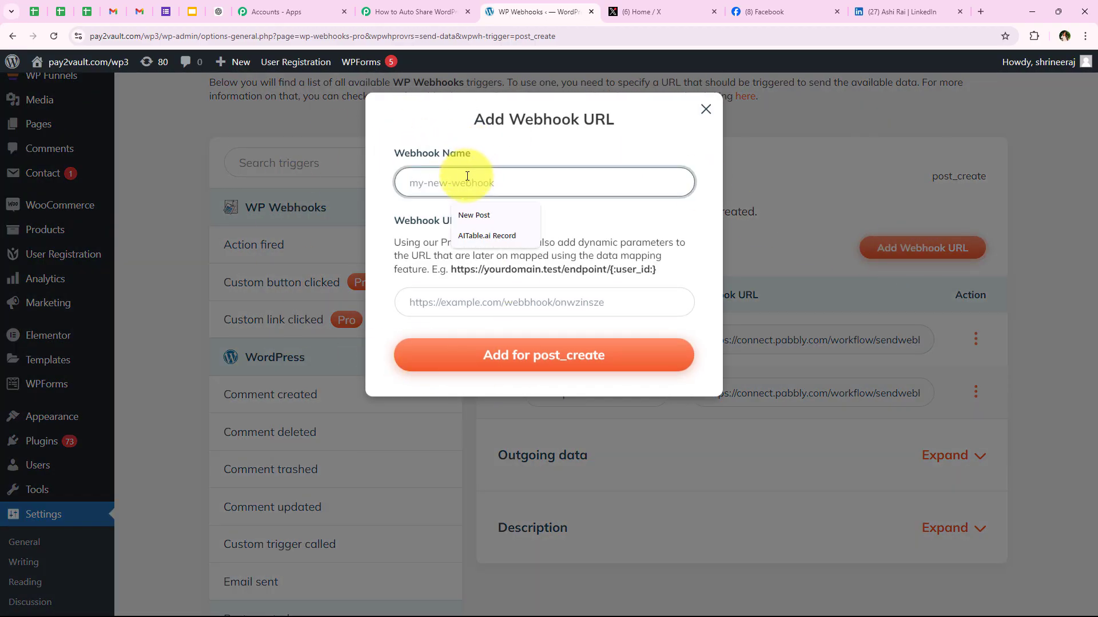
type("Testing")
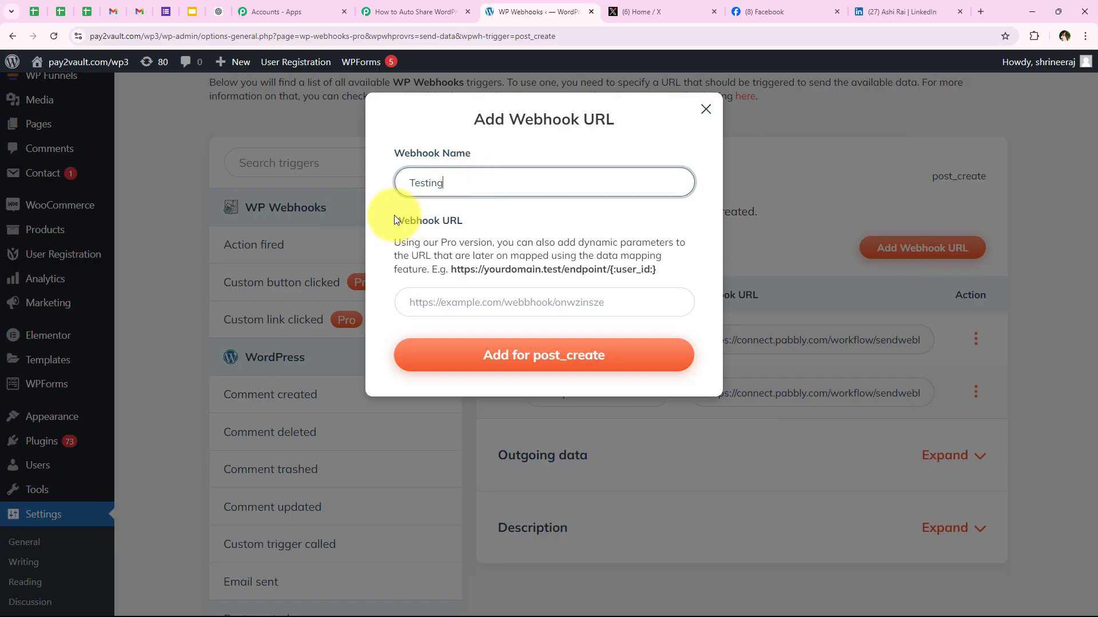
Step: Copy the webhook URL from the Pabbly Connect trigger and paste it as the new WordPress webhook's URL
left_click_drag(394, 218, 490, 224)
left_click(466, 303)
key("ctrl+shift+Tab")
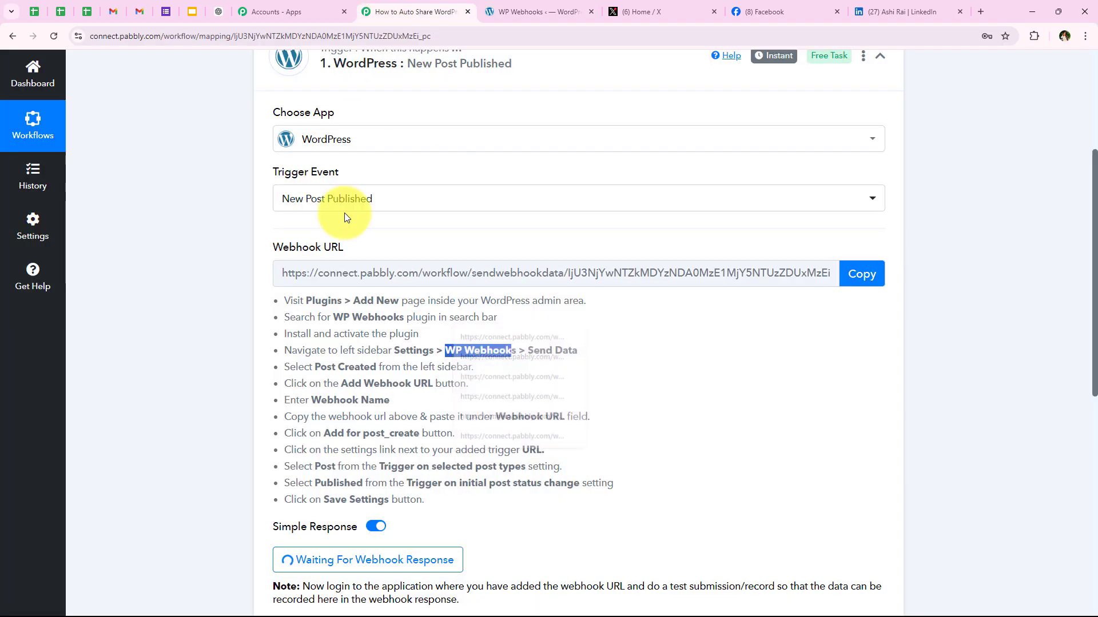
left_click(859, 272)
left_click(513, 12)
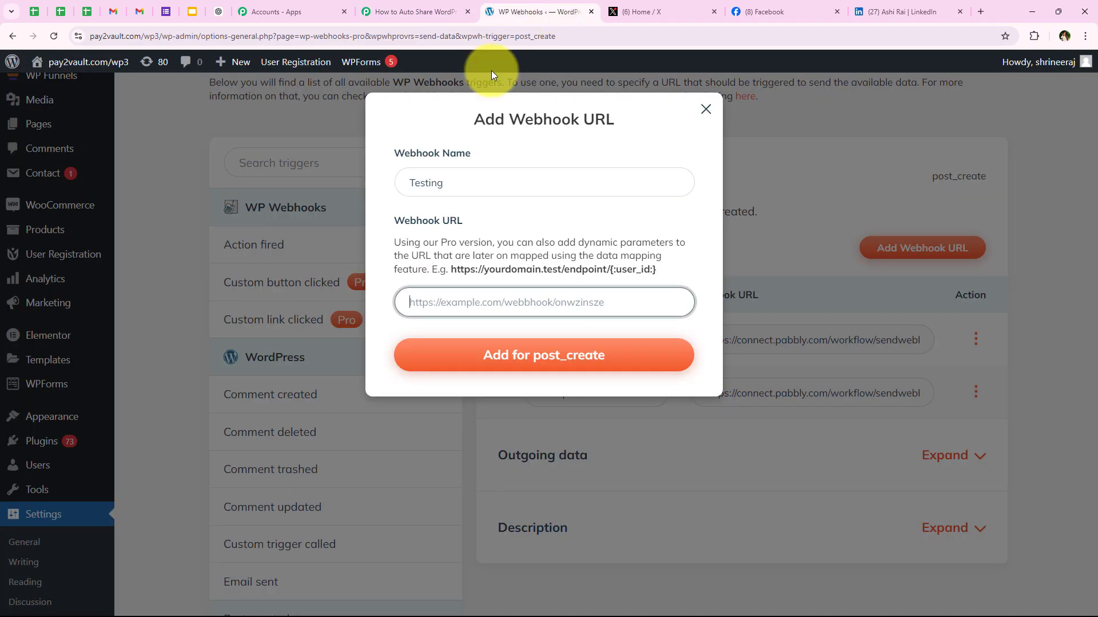
right_click(474, 302)
left_click(537, 411)
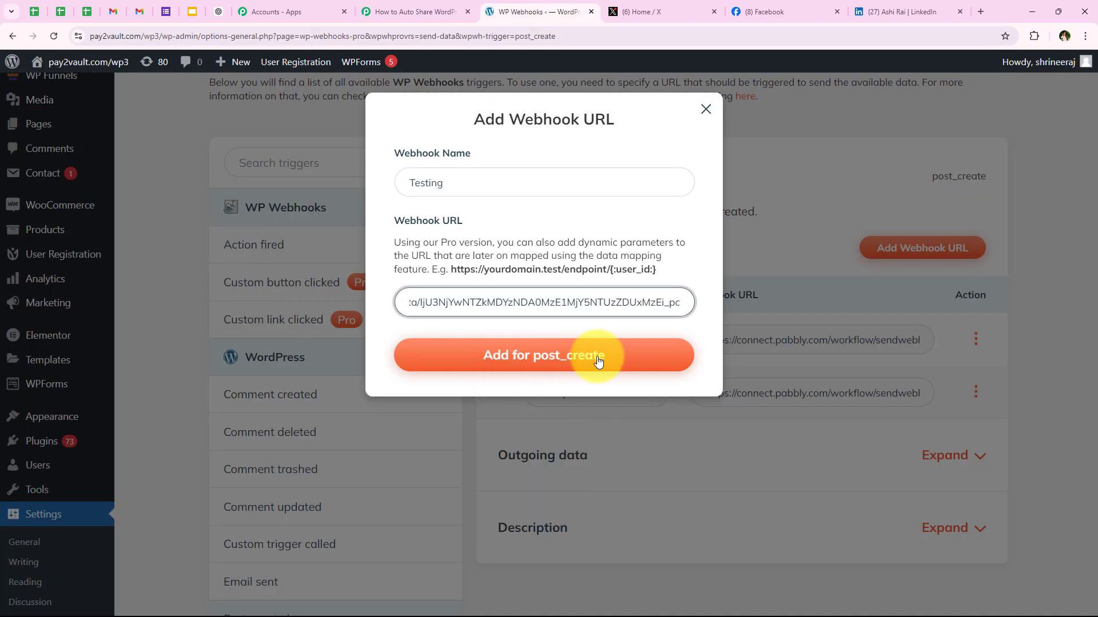
Step: Add the "Testing" webhook to the Post created trigger and review its entry in the webhook list
left_click(456, 364)
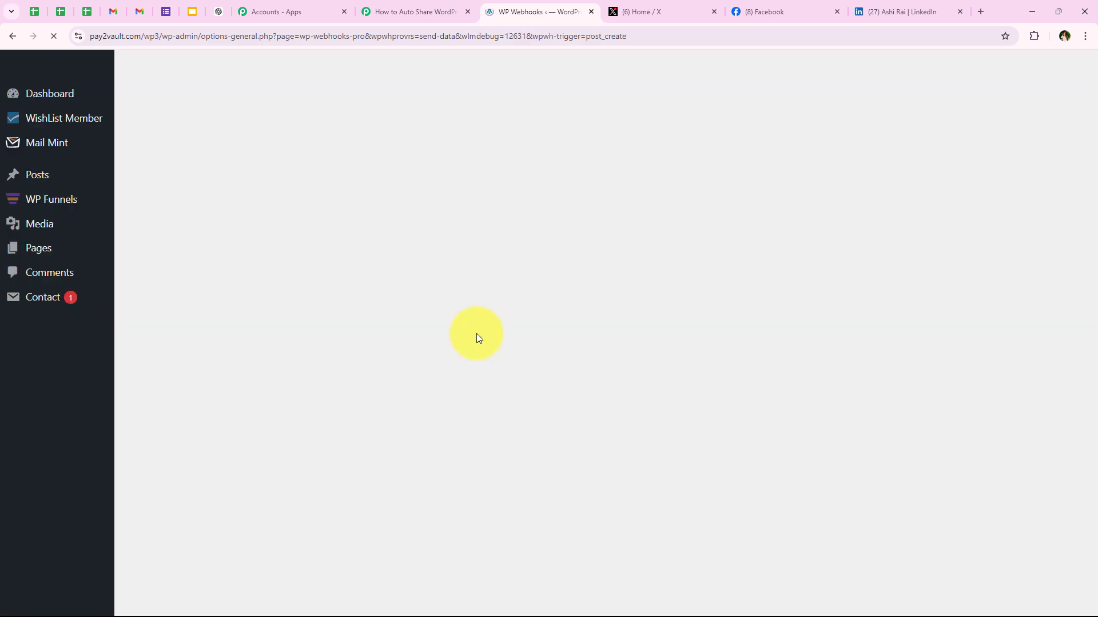
scroll(669, 249, "down", 4)
scroll(666, 252, "down", 2)
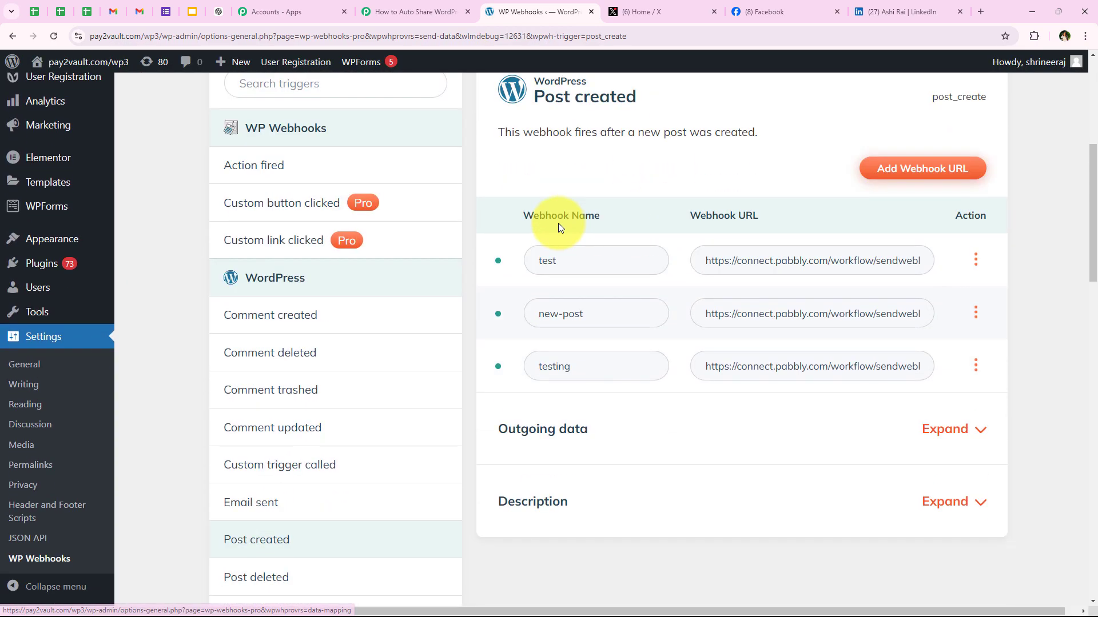
left_click(547, 371)
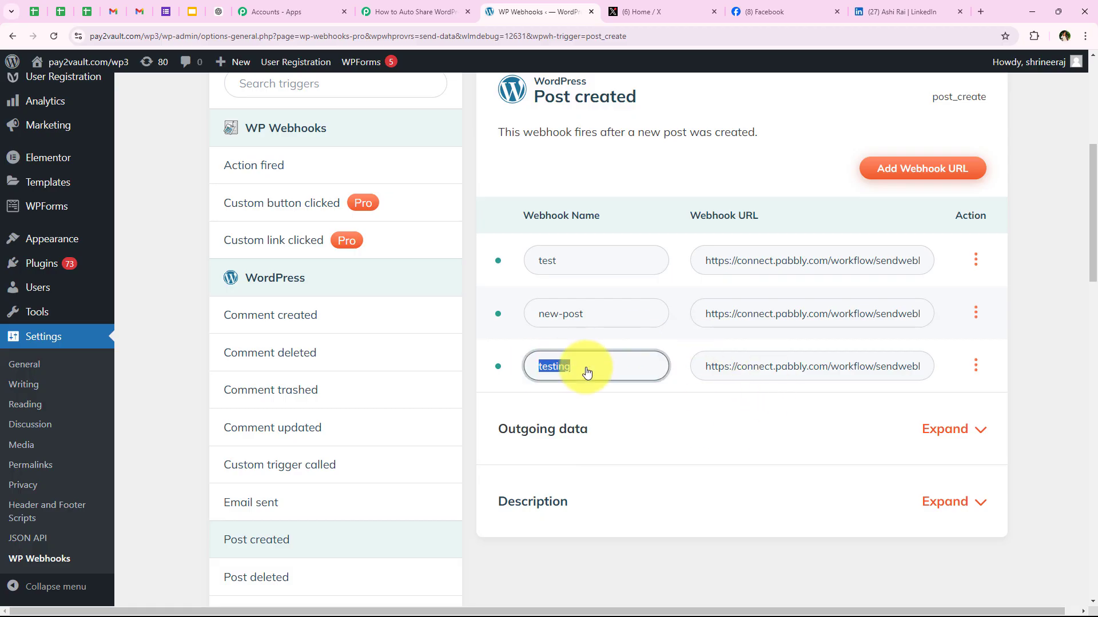
left_click(730, 368)
Step: Open the action settings of the new "testing" webhook
left_click(965, 376)
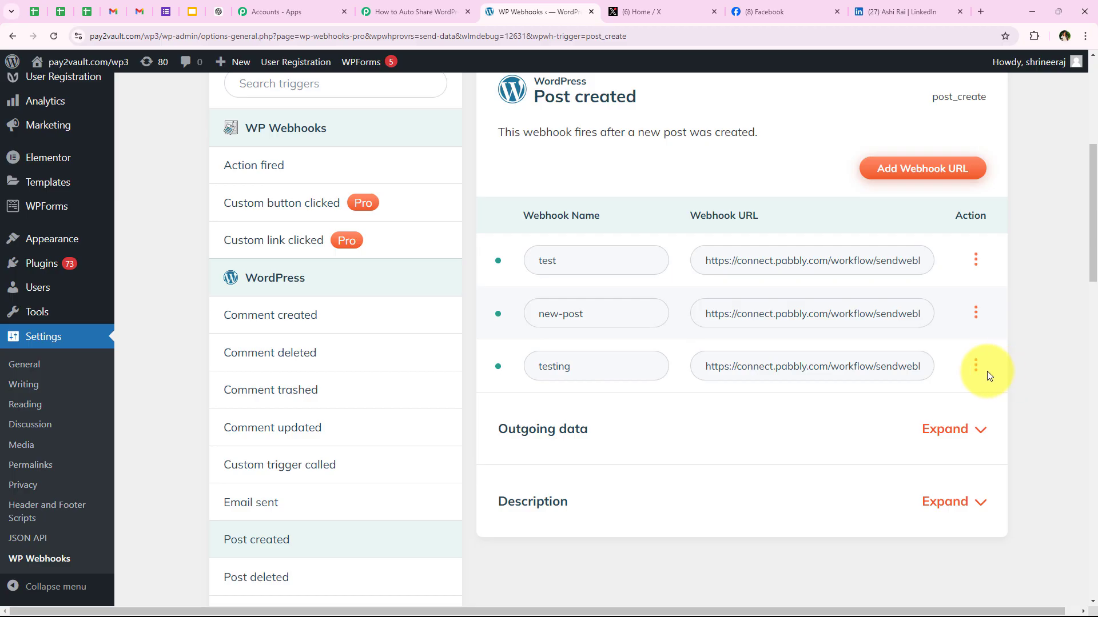
left_click(977, 367)
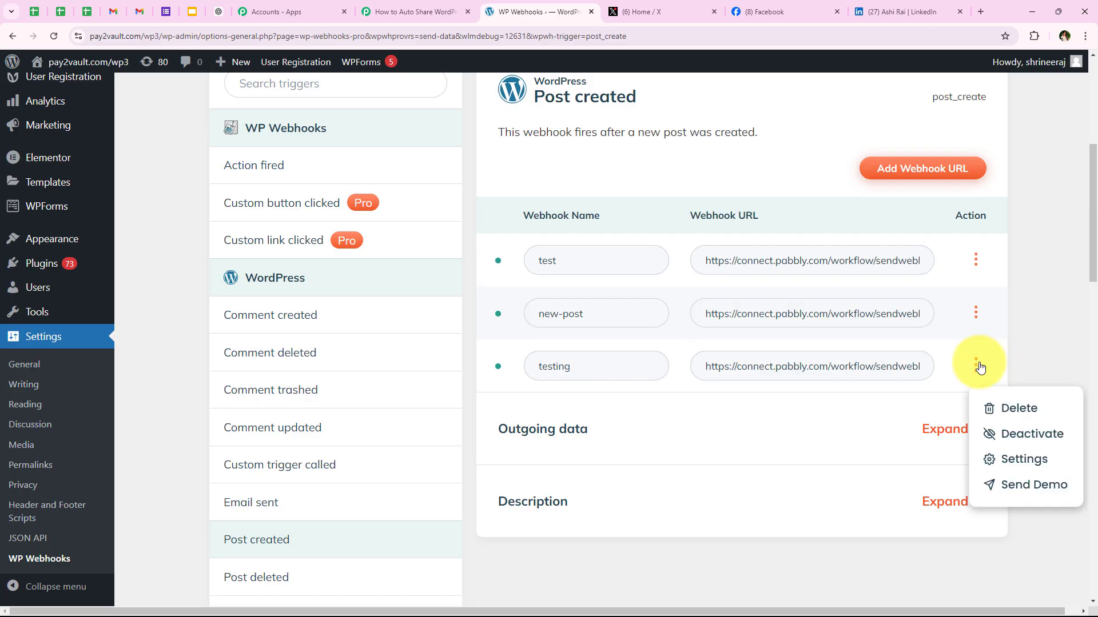
left_click(992, 458)
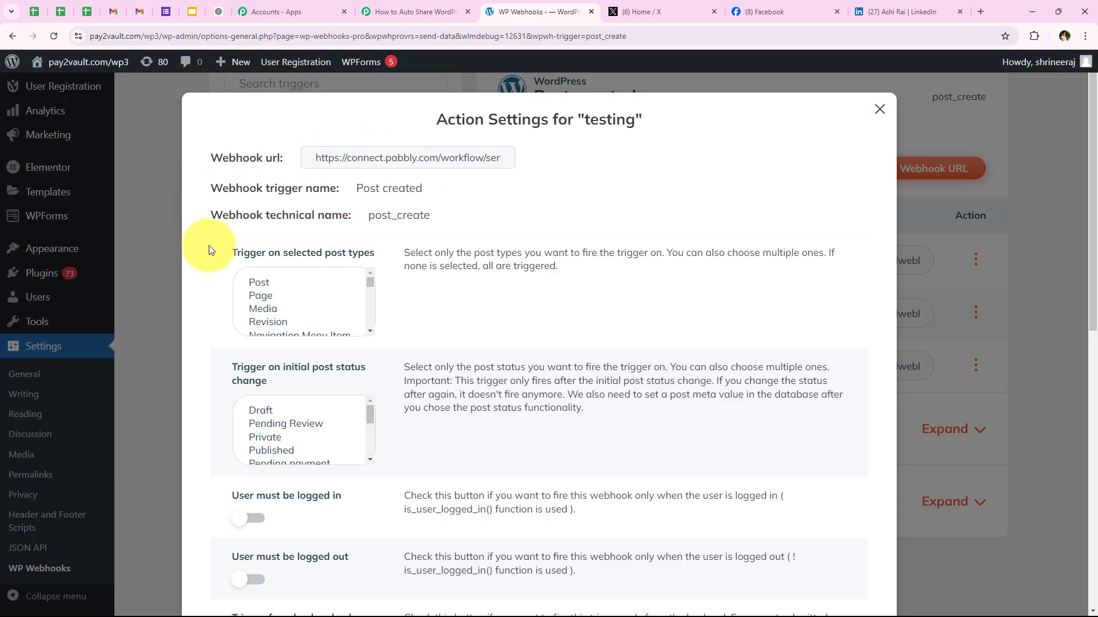
left_click_drag(228, 253, 378, 250)
left_click(314, 270)
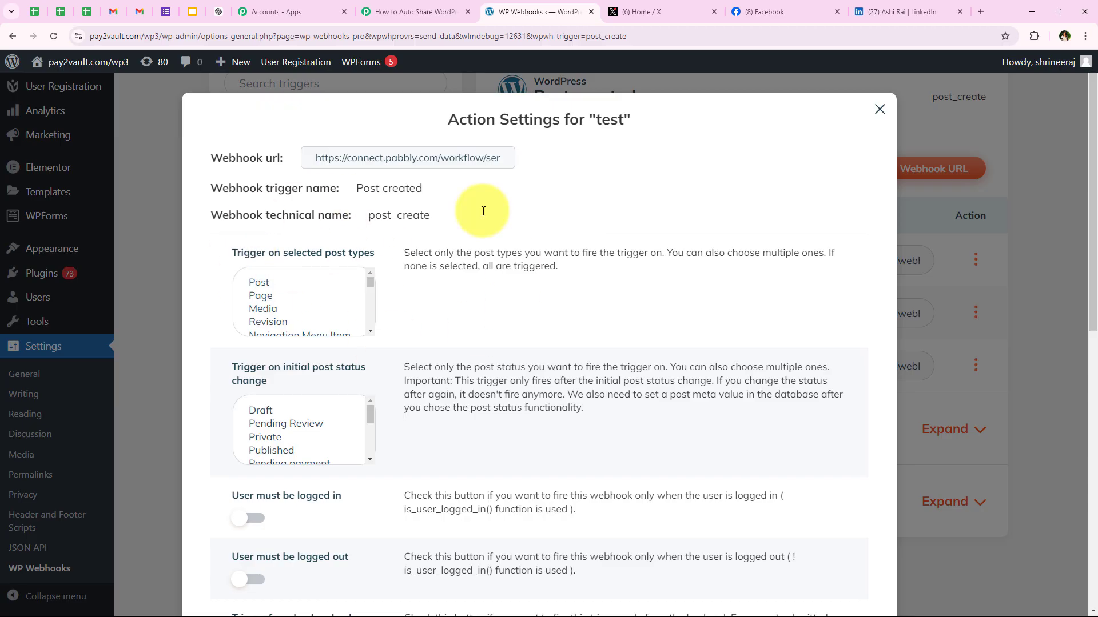
Step: Check the trigger setup instructions in Pabbly Connect and select Post under Trigger on selected post types in the WordPress webhook settings
left_click(415, 11)
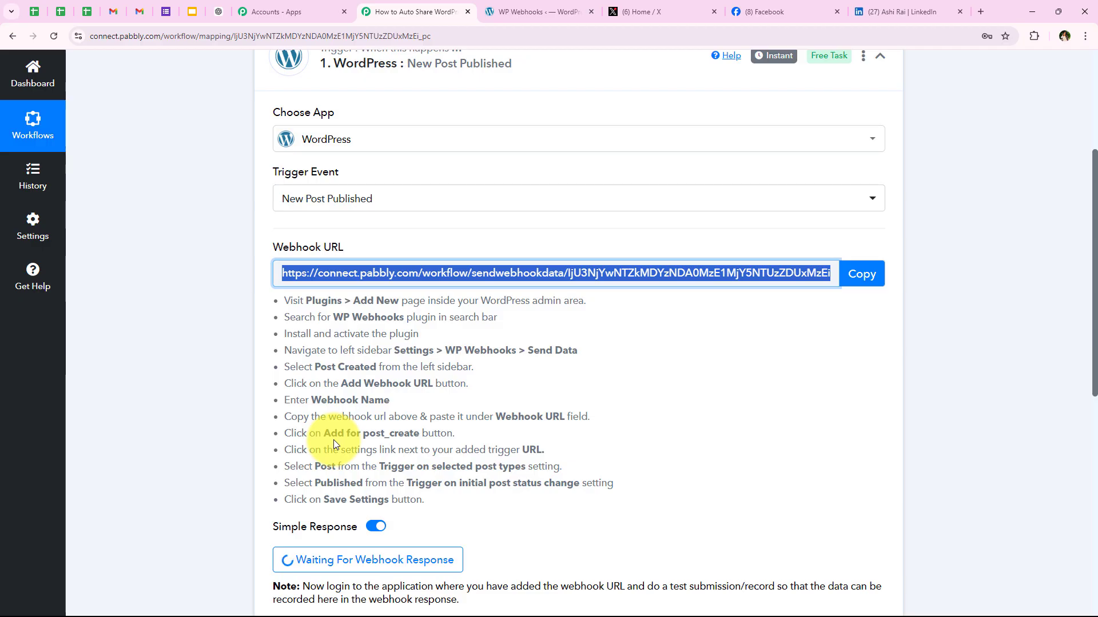
scroll(334, 444, "down", 1)
left_click(280, 418)
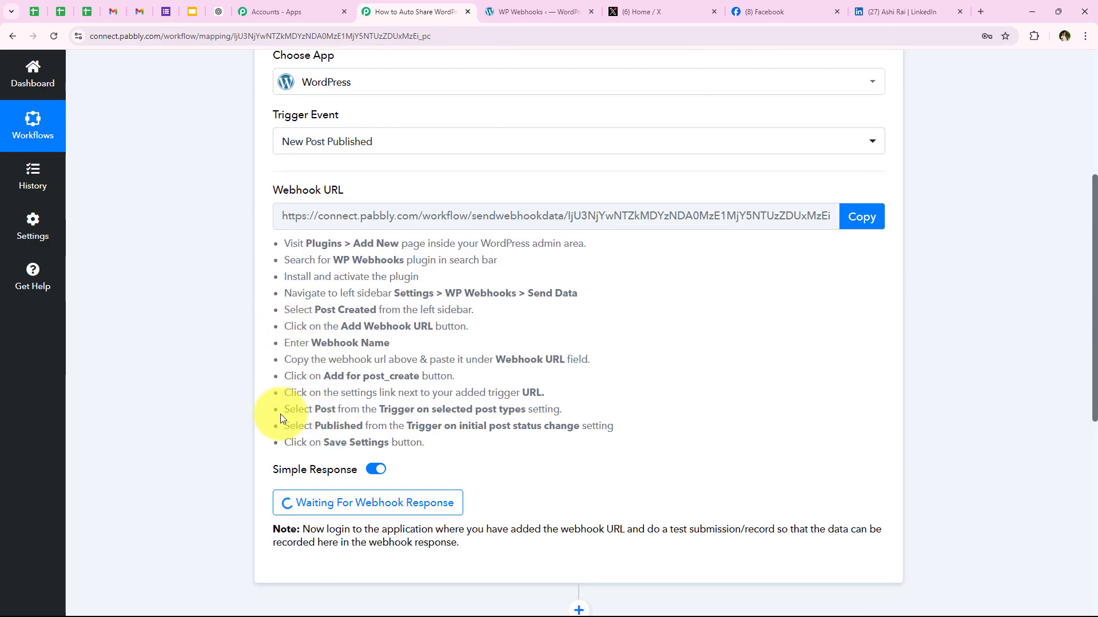
left_click_drag(280, 418, 522, 410)
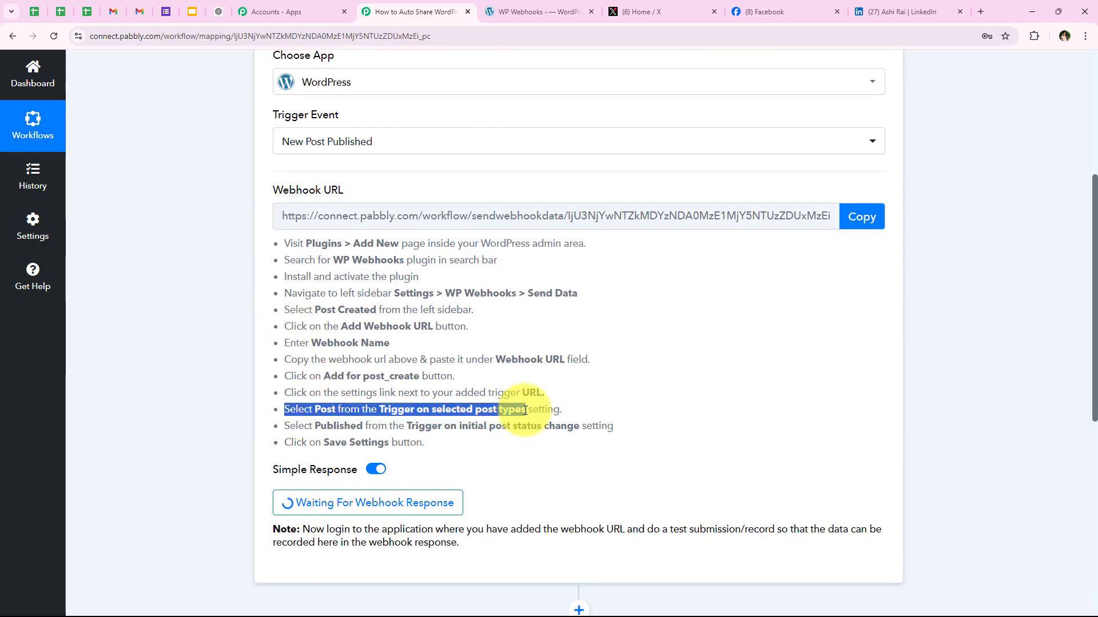
left_click(537, 11)
left_click(257, 282)
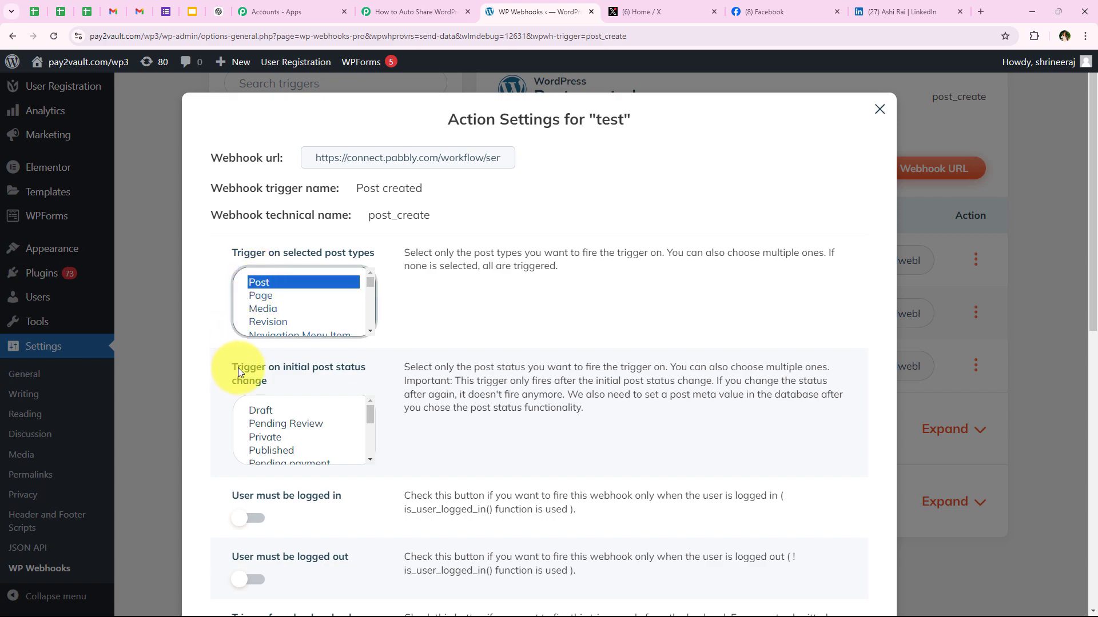
Step: Select Published as the initial post status change that fires the webhook
left_click(253, 369)
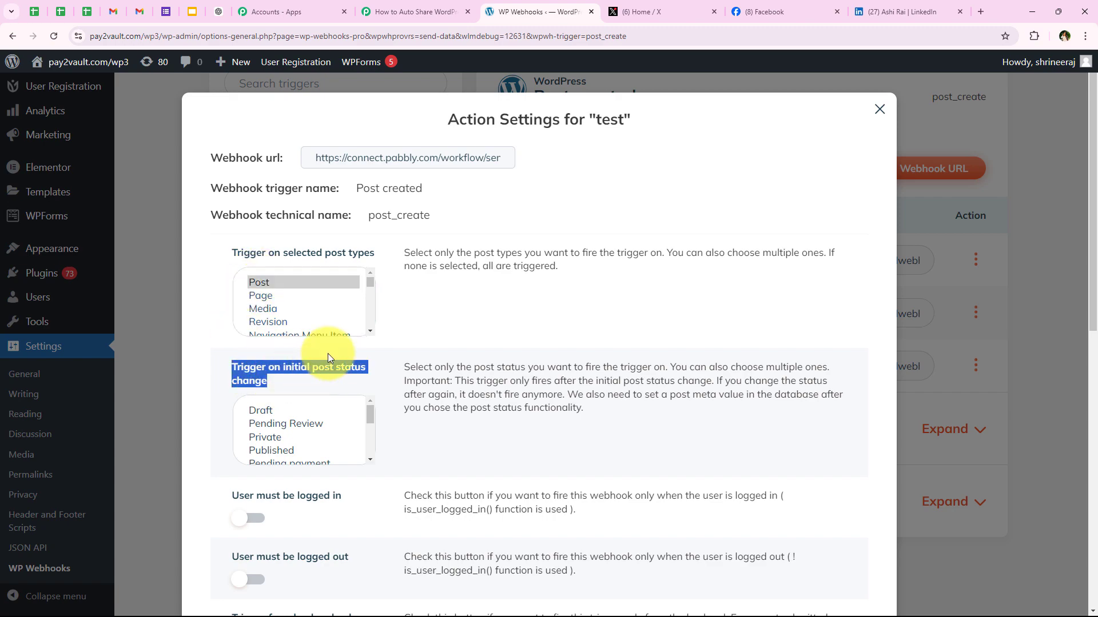
left_click(272, 459)
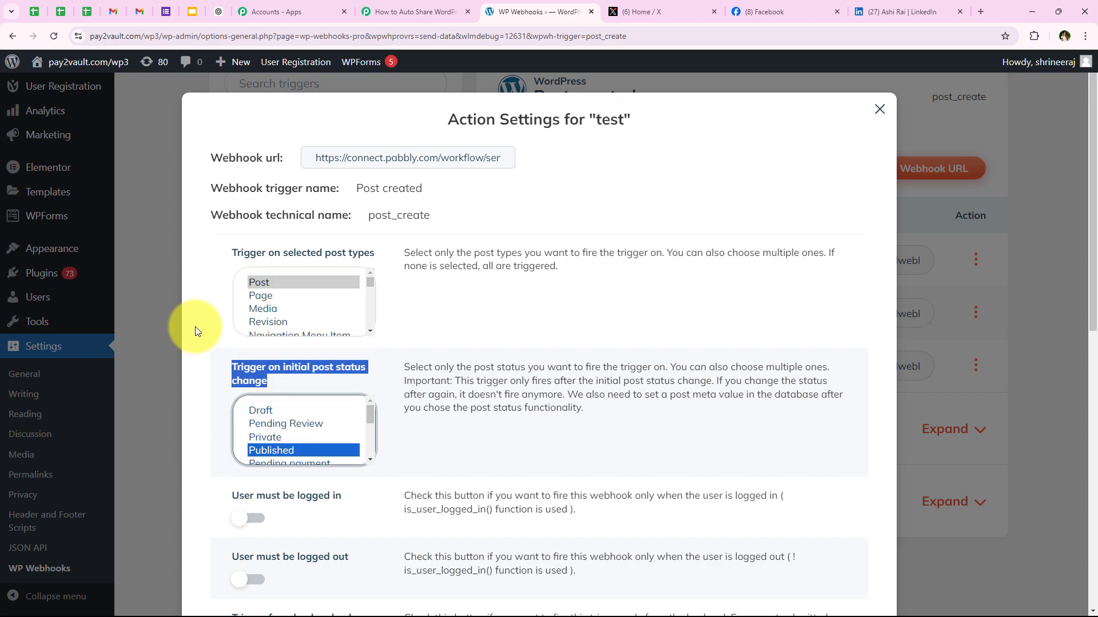
left_click(219, 372)
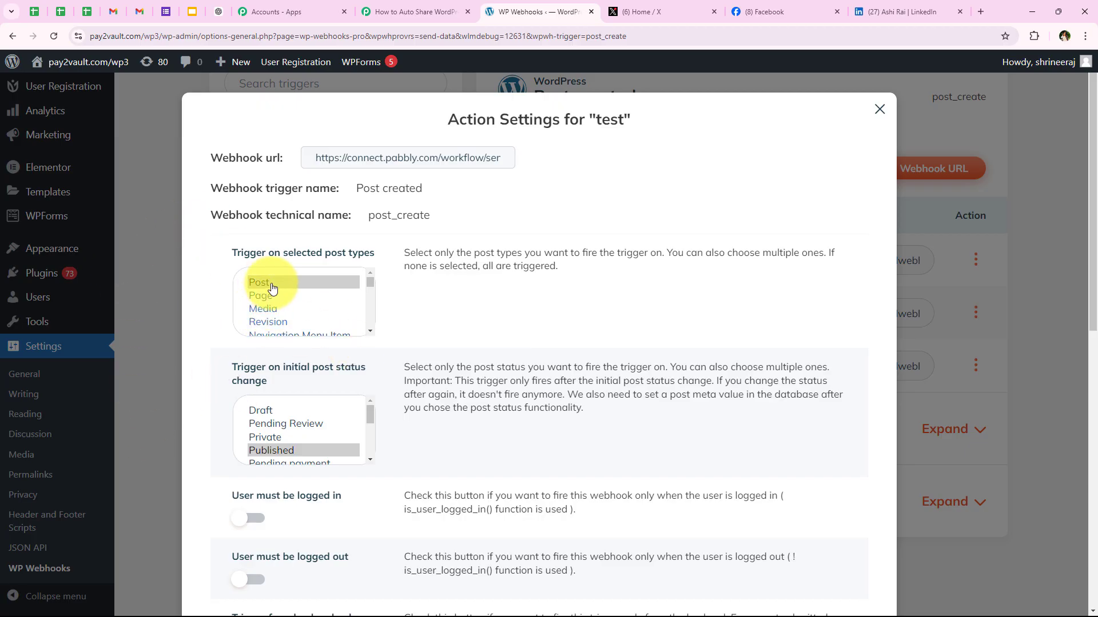
Step: Save the webhook's action settings and close the settings dialog
scroll(322, 420, "down", 2)
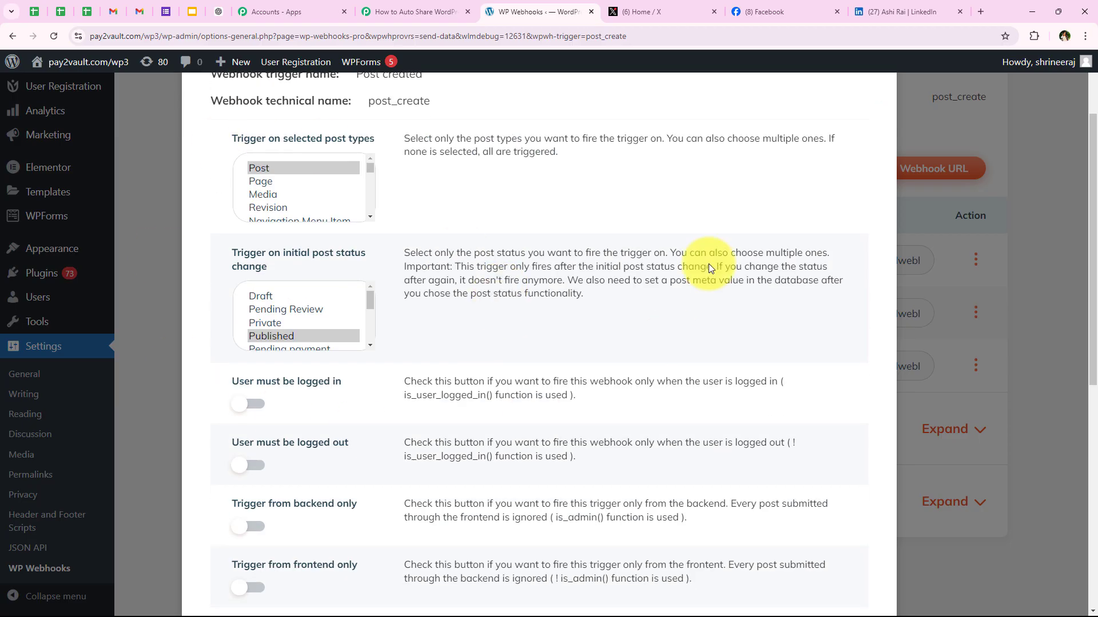
scroll(623, 372, "down", 8)
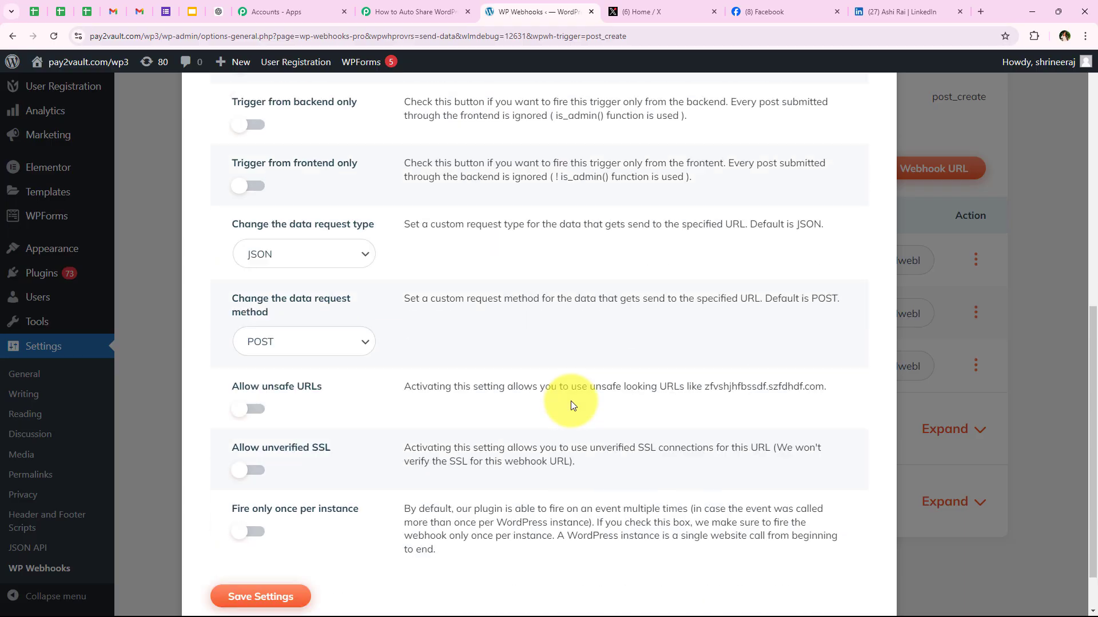
left_click(266, 532)
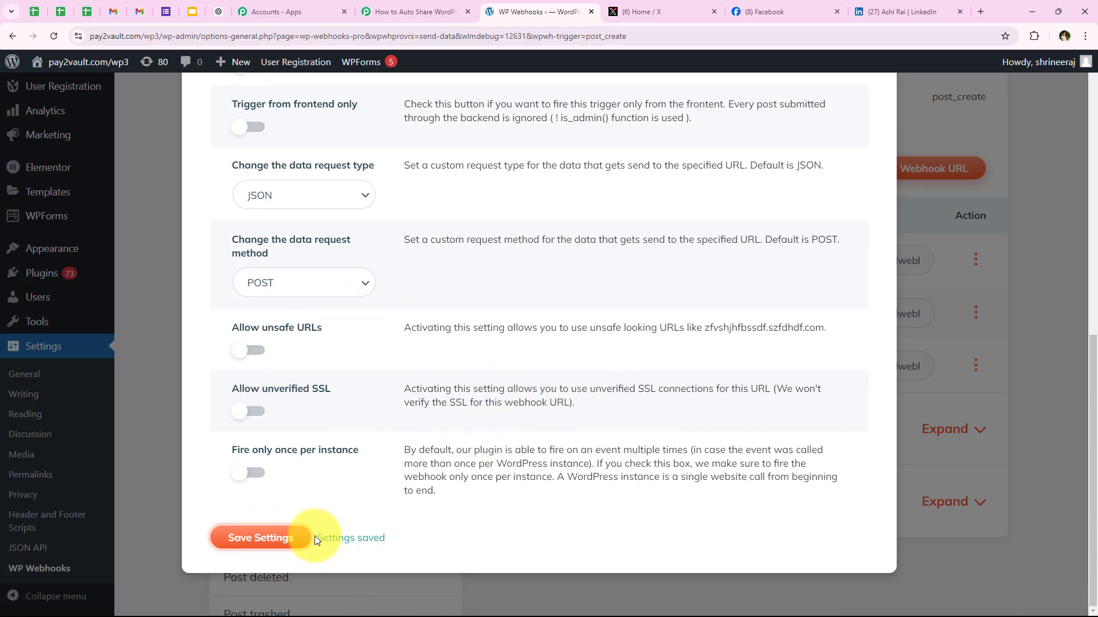
double_click(320, 539)
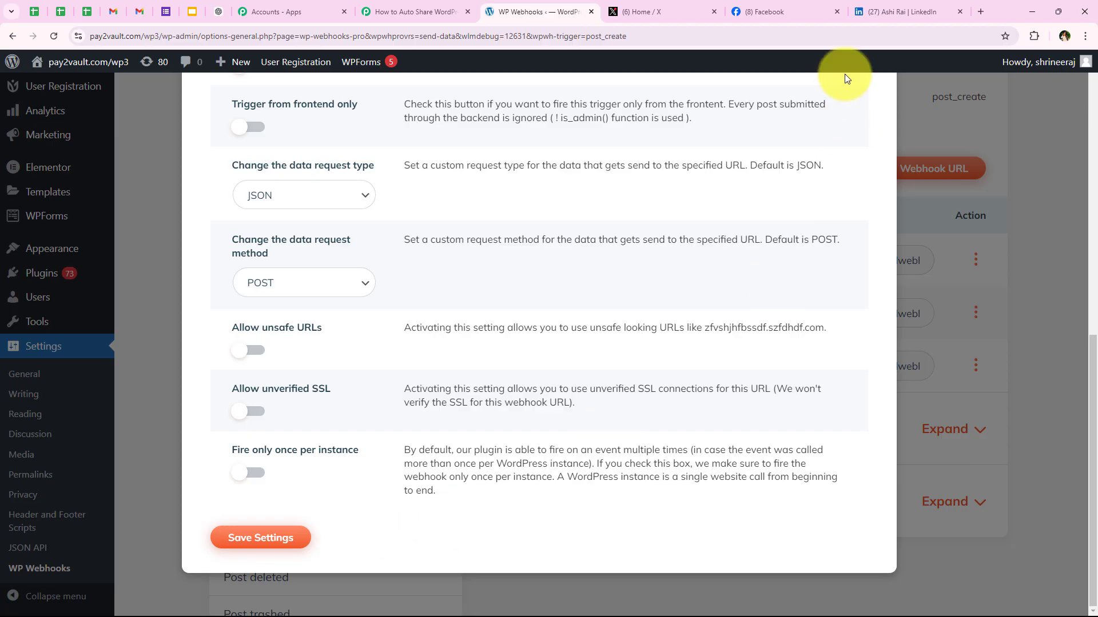
left_click(936, 120)
scroll(343, 252, "up", 2)
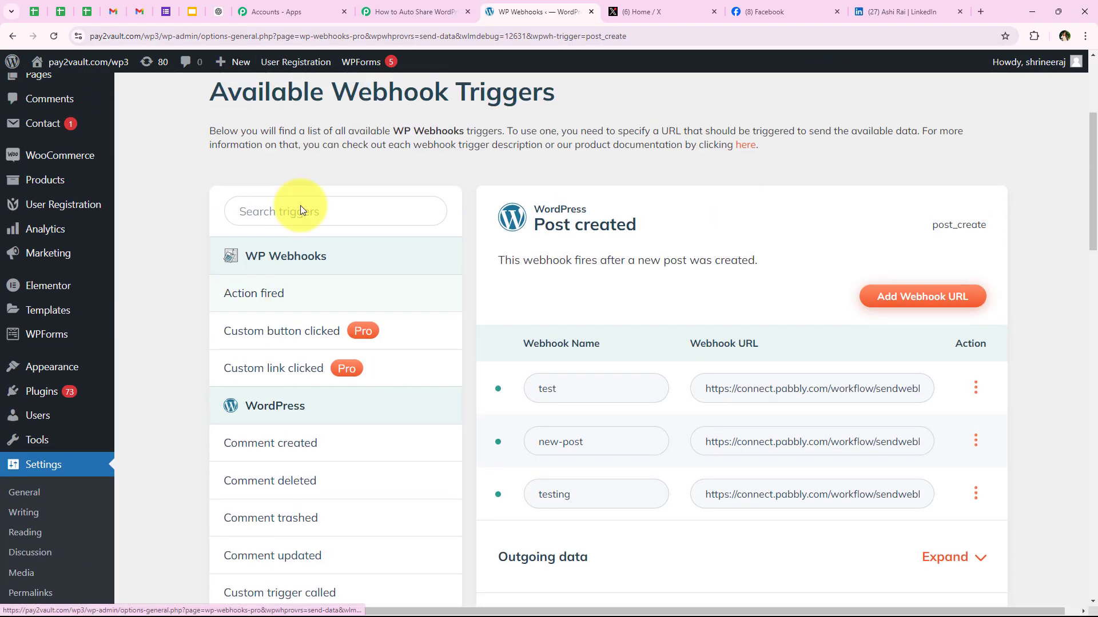
Step: Switch back to the Pabbly Connect workflow and check the WordPress trigger's webhook response status
key("ctrl+shift+Tab")
scroll(167, 358, "down", 1)
left_click(174, 355)
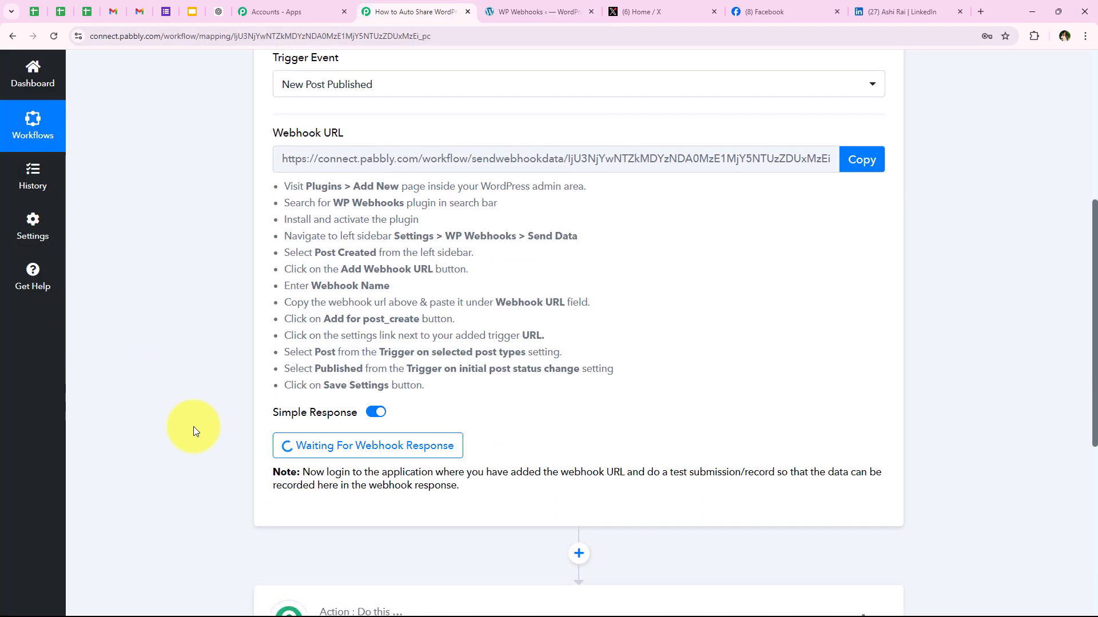
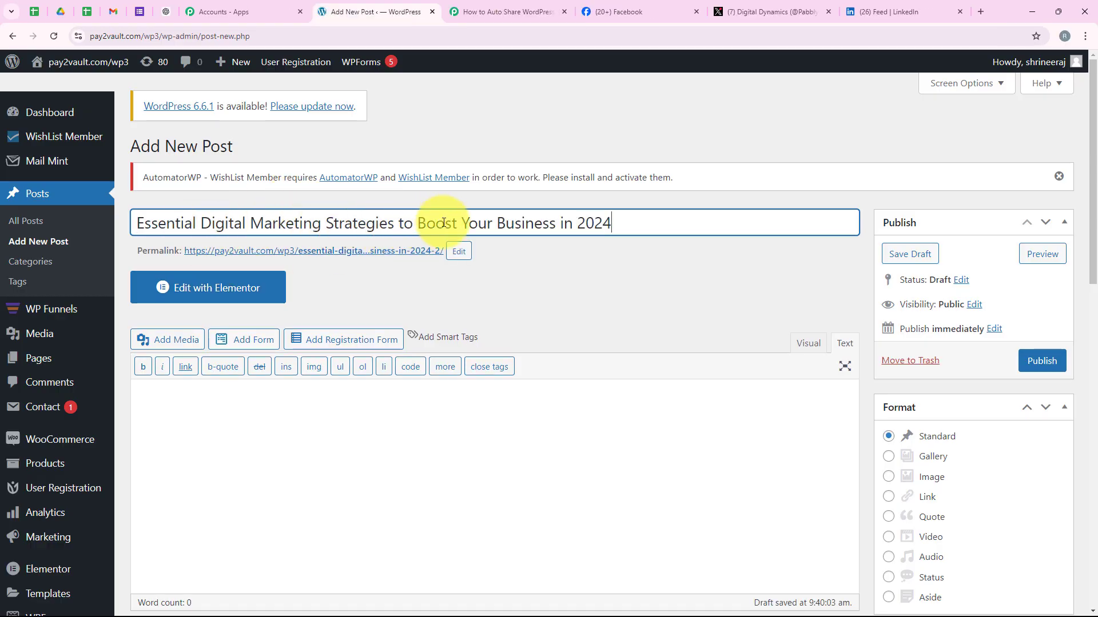
Step: Paste the article text into the new WordPress post "Essential Digital Marketing Strategies to Boost Your Business in 2024" and publish it
scroll(295, 373, "down", 1)
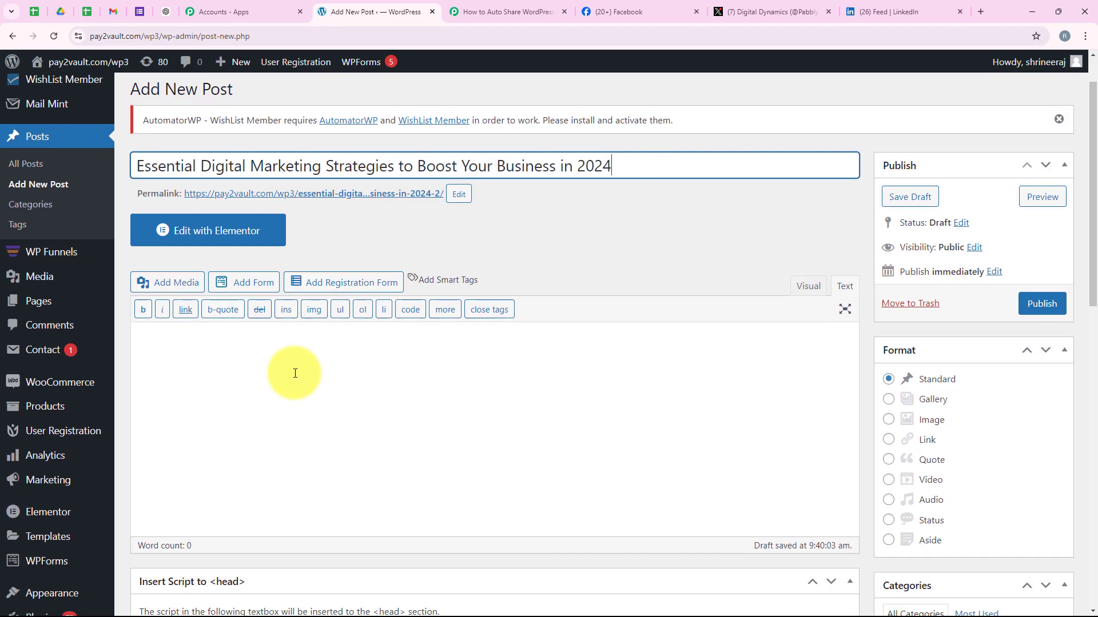
left_click(295, 373)
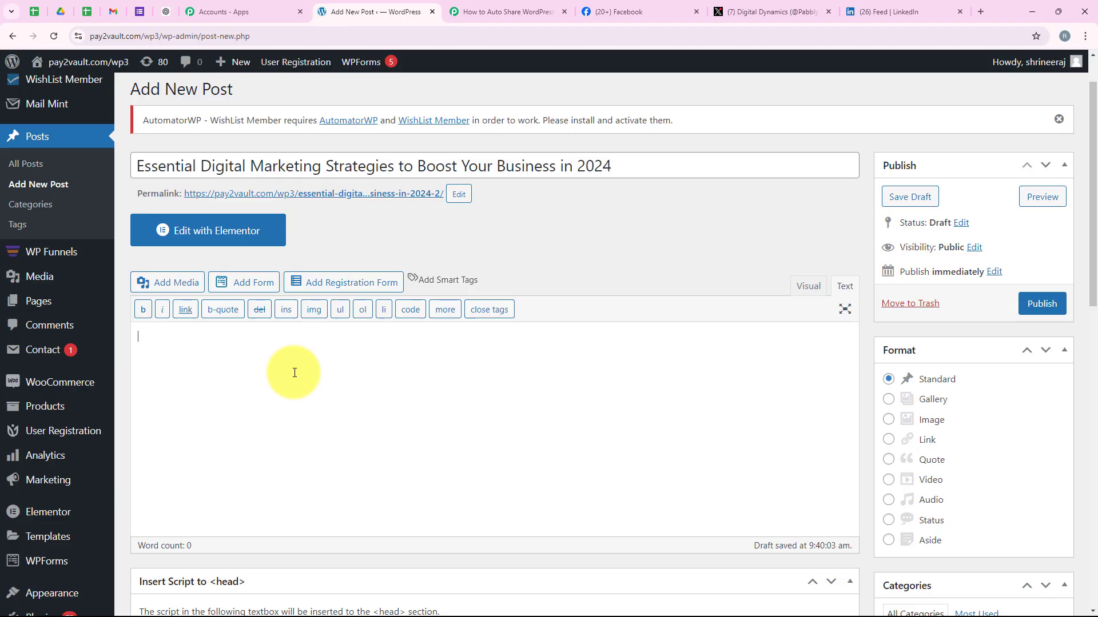
key("ctrl+v")
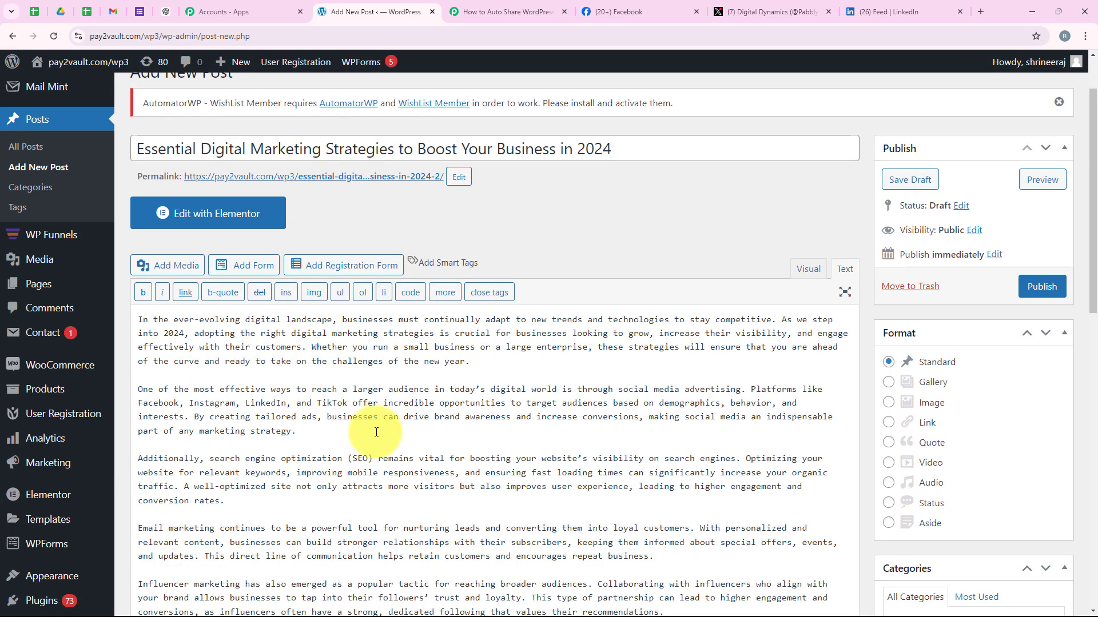
left_click(1042, 286)
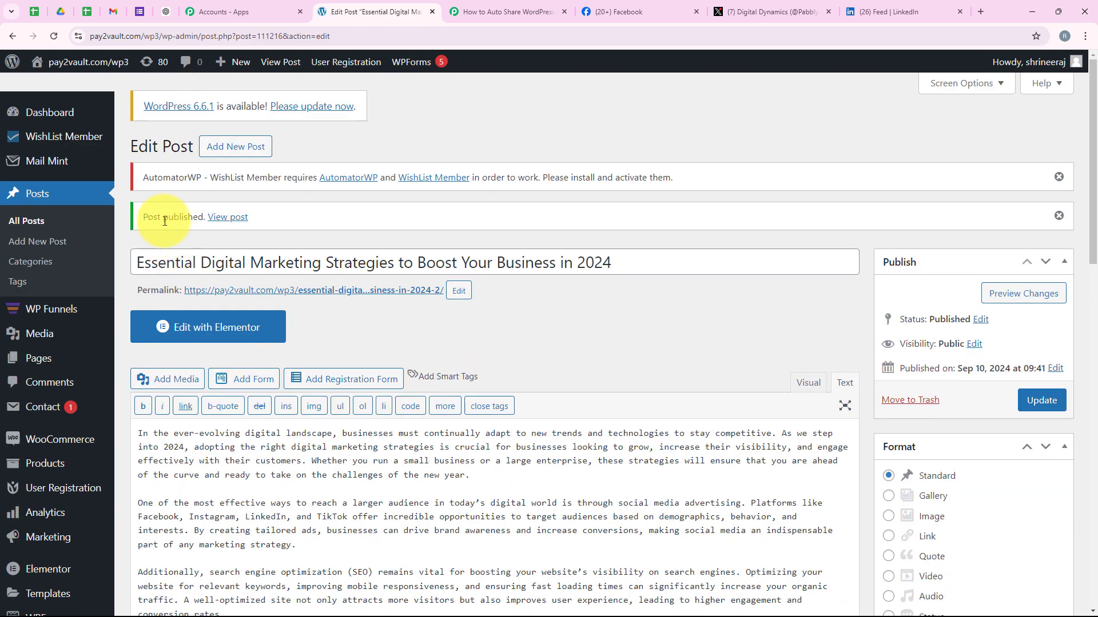
left_click_drag(183, 229, 201, 220)
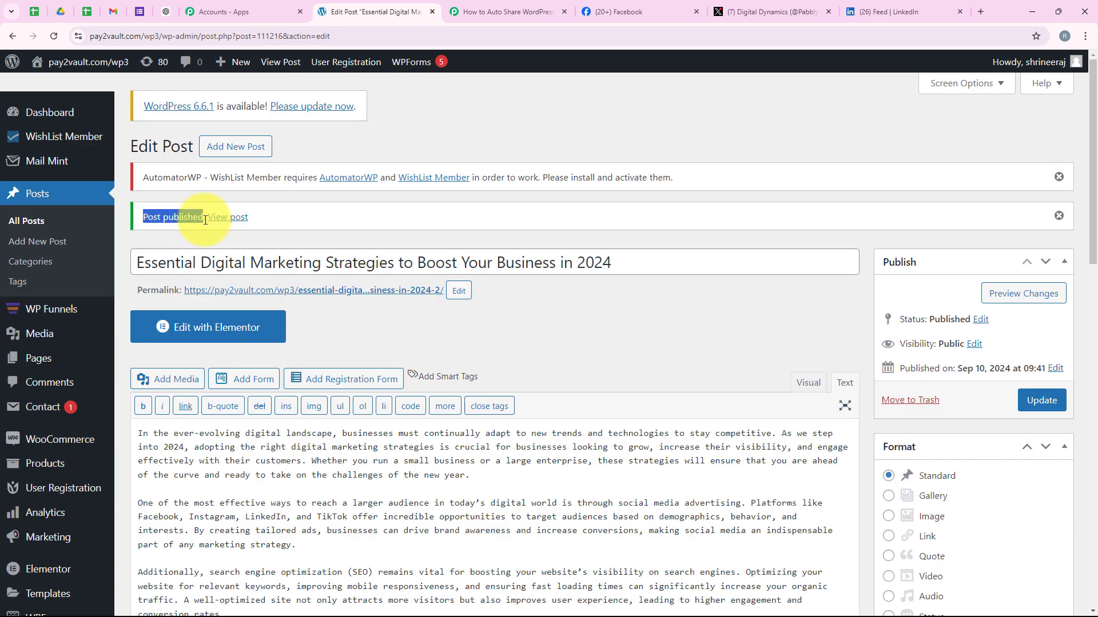
left_click(564, 381)
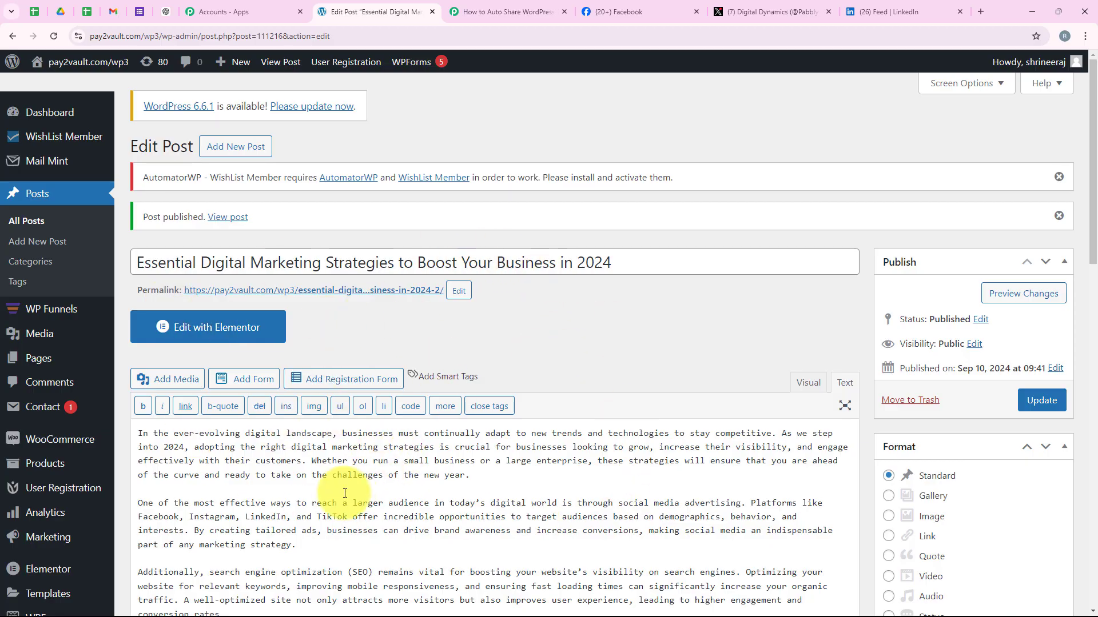
Step: Switch to Pabbly Connect and examine the captured webhook response, including the post's title, name, content and permalink
left_click(490, 7)
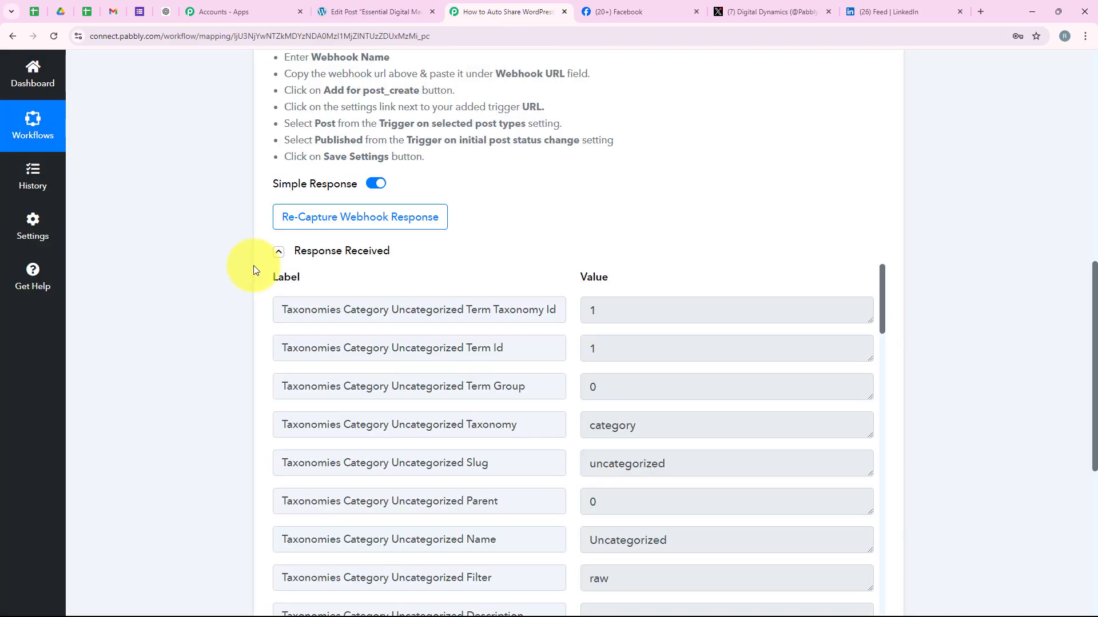
scroll(739, 195, "down", 1)
scroll(512, 290, "down", 9)
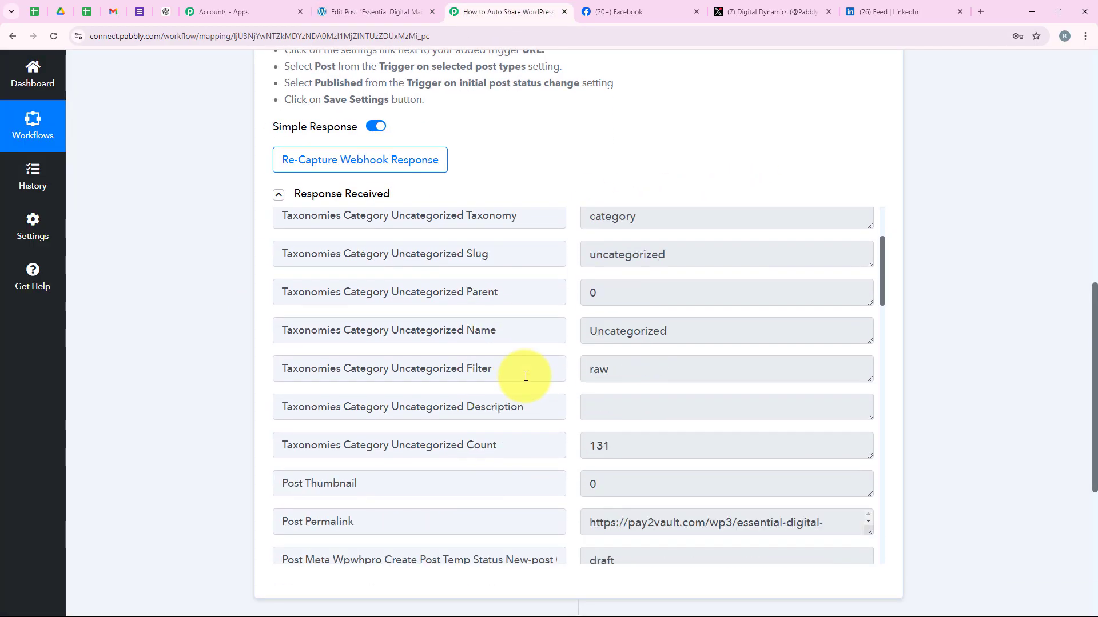
scroll(523, 377, "down", 5)
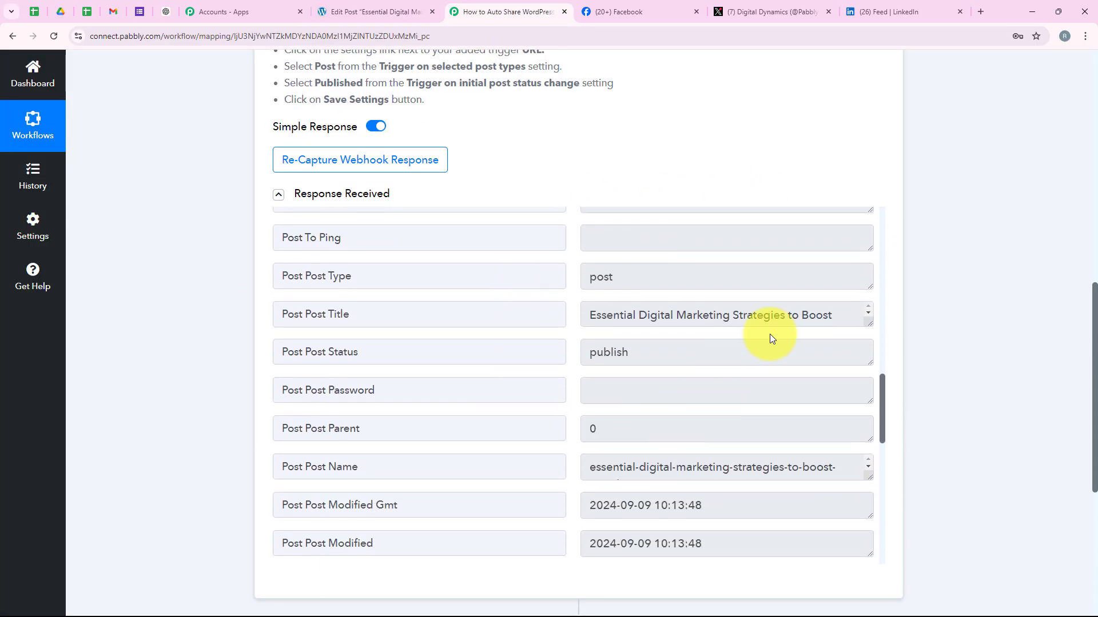
scroll(629, 343, "down", 3)
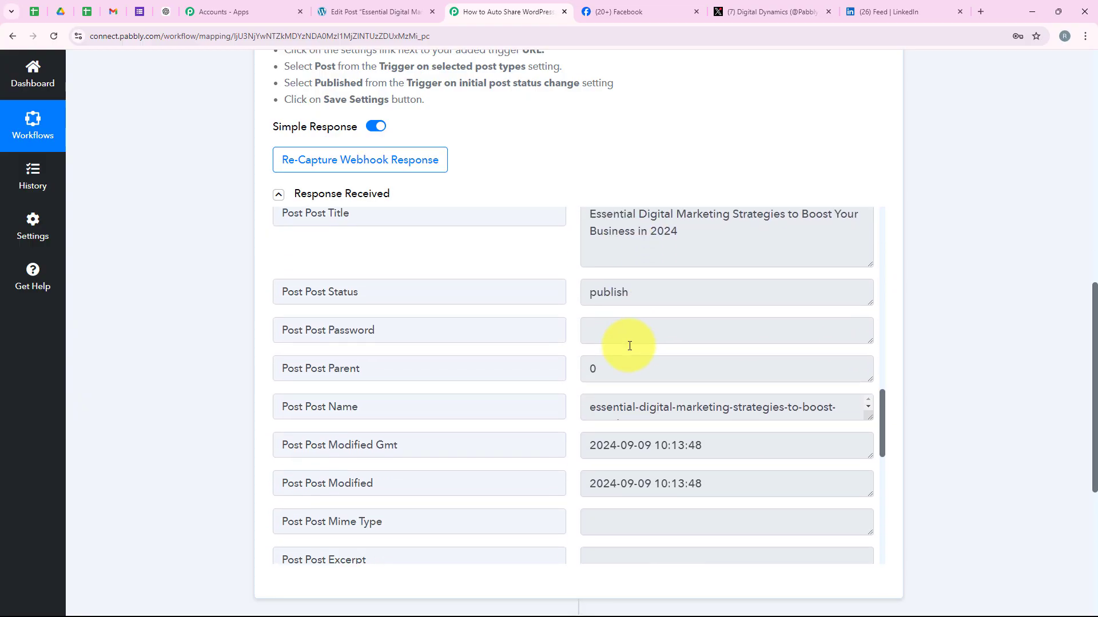
left_click_drag(866, 349, 866, 375)
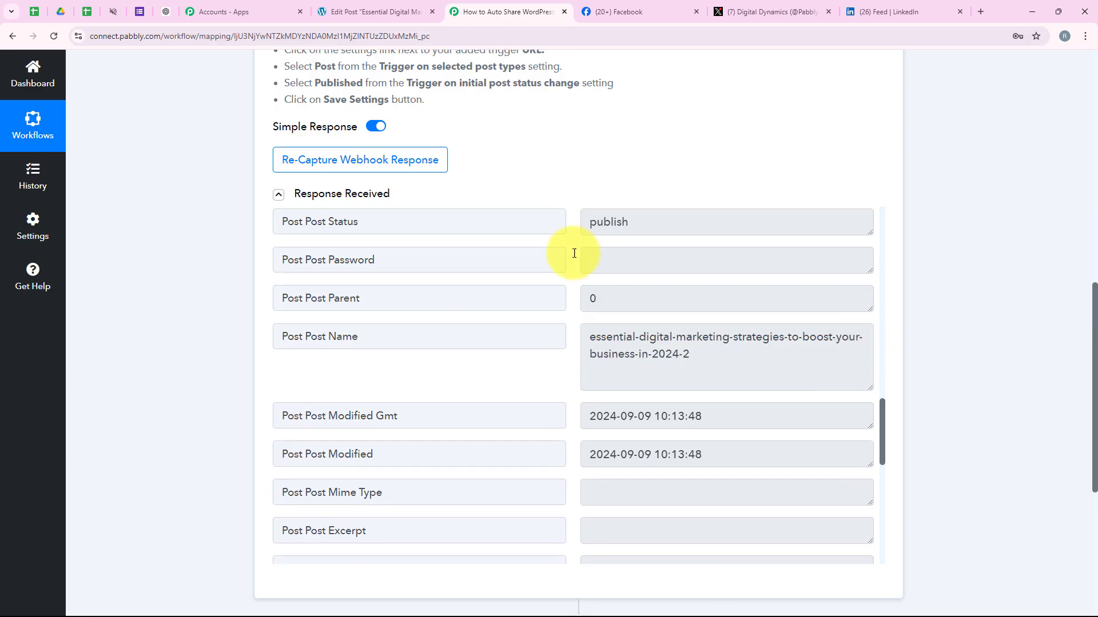
scroll(458, 372, "down", 6)
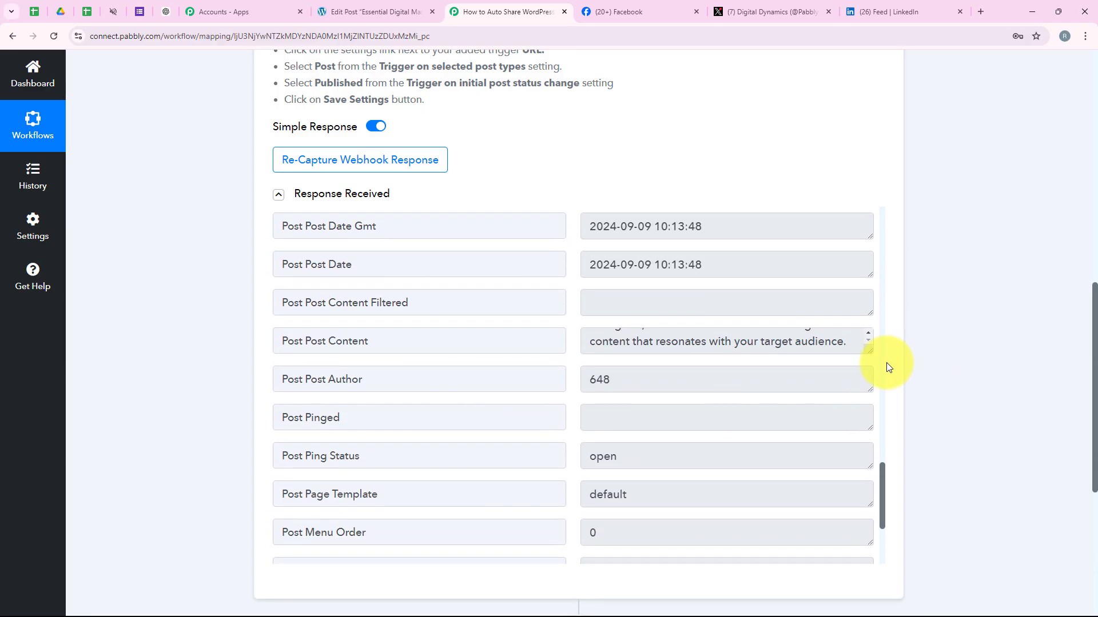
left_click_drag(871, 355, 795, 563)
scroll(444, 404, "up", 10)
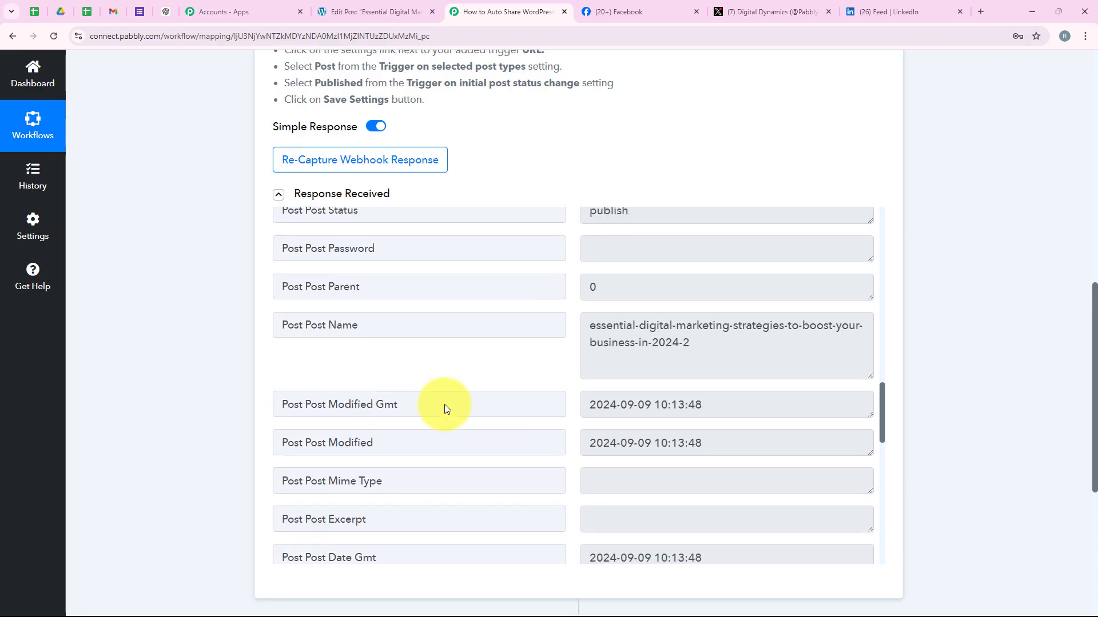
scroll(444, 403, "up", 2)
scroll(446, 400, "down", 5)
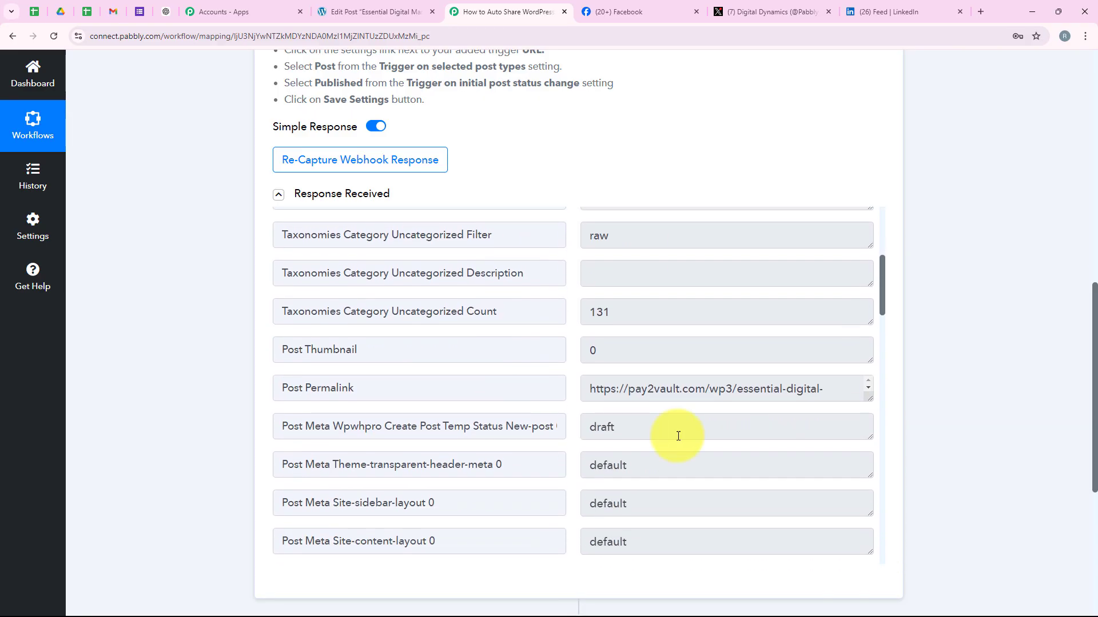
Step: Examine the complete Post Permalink value in the captured WordPress webhook response
left_click(836, 388)
key("ctrl+a")
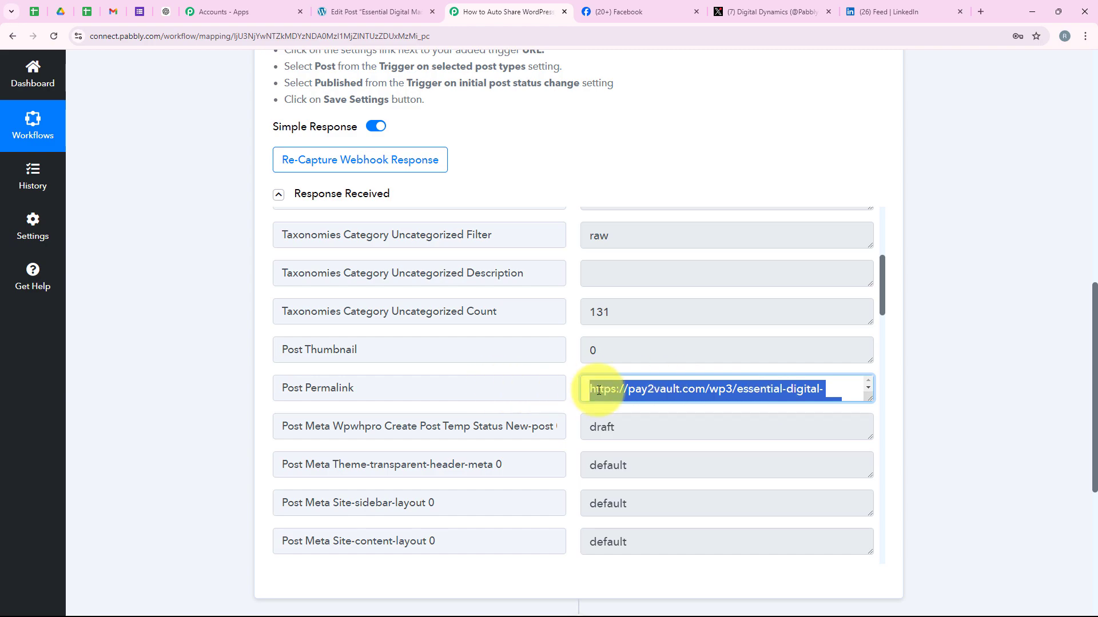
scroll(757, 395, "down", 1)
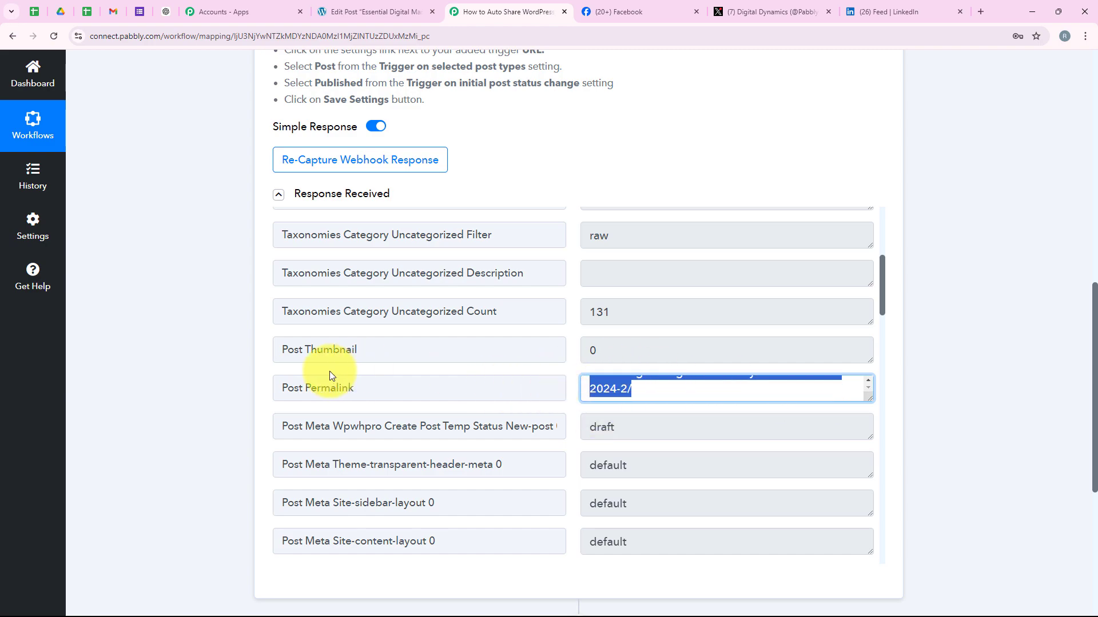
left_click(210, 373)
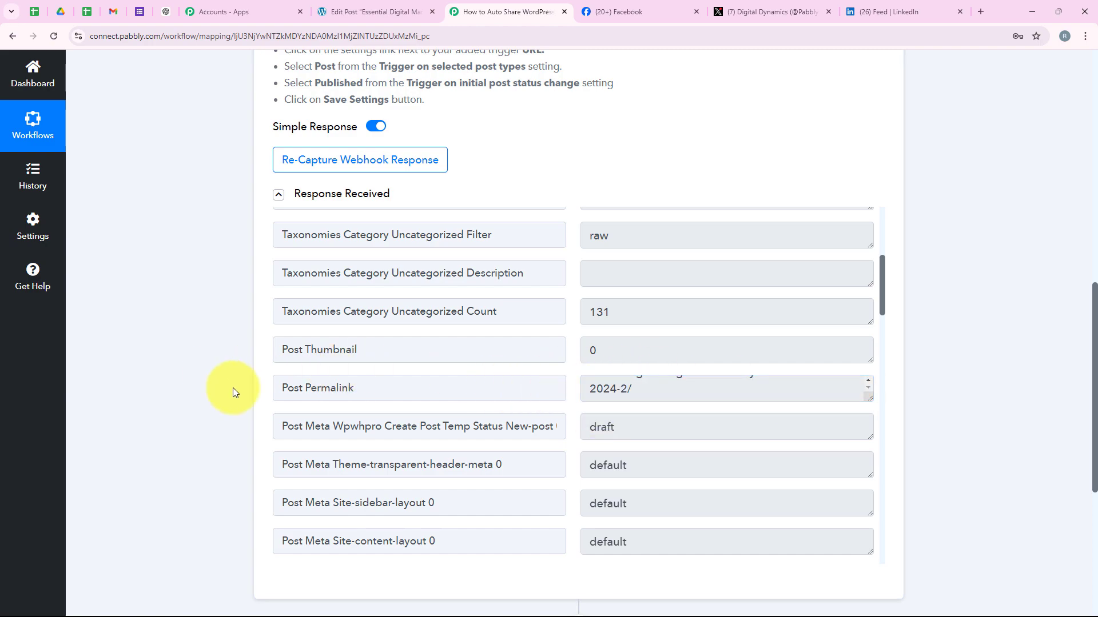
scroll(217, 306, "up", 10)
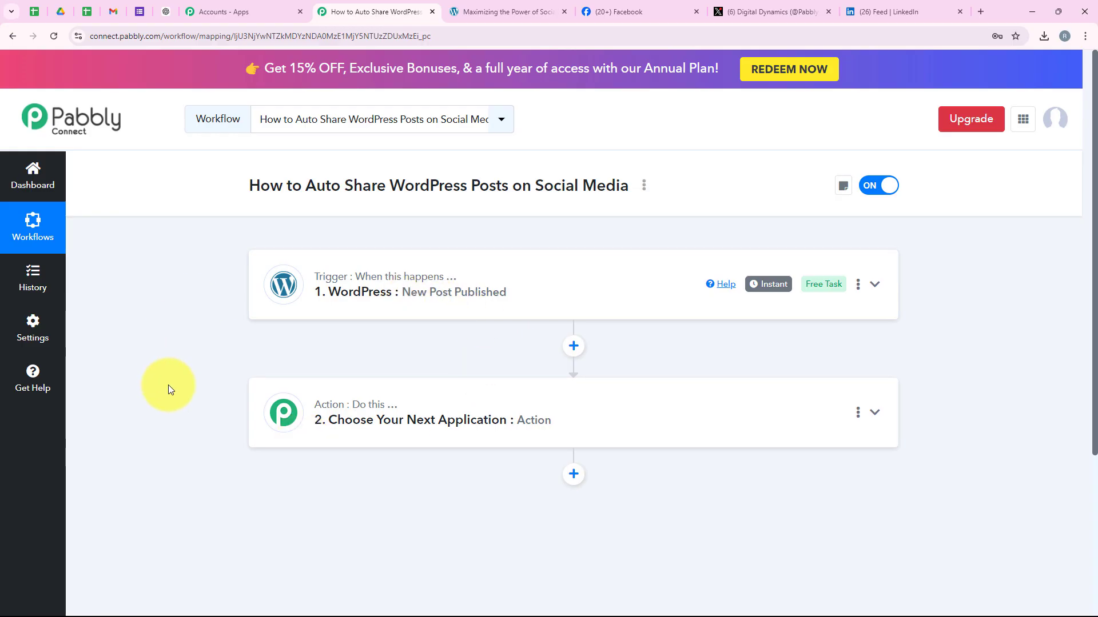
Step: Look over the open Facebook, X and LinkedIn pages, and return to the Pabbly Connect workflow
left_click(632, 12)
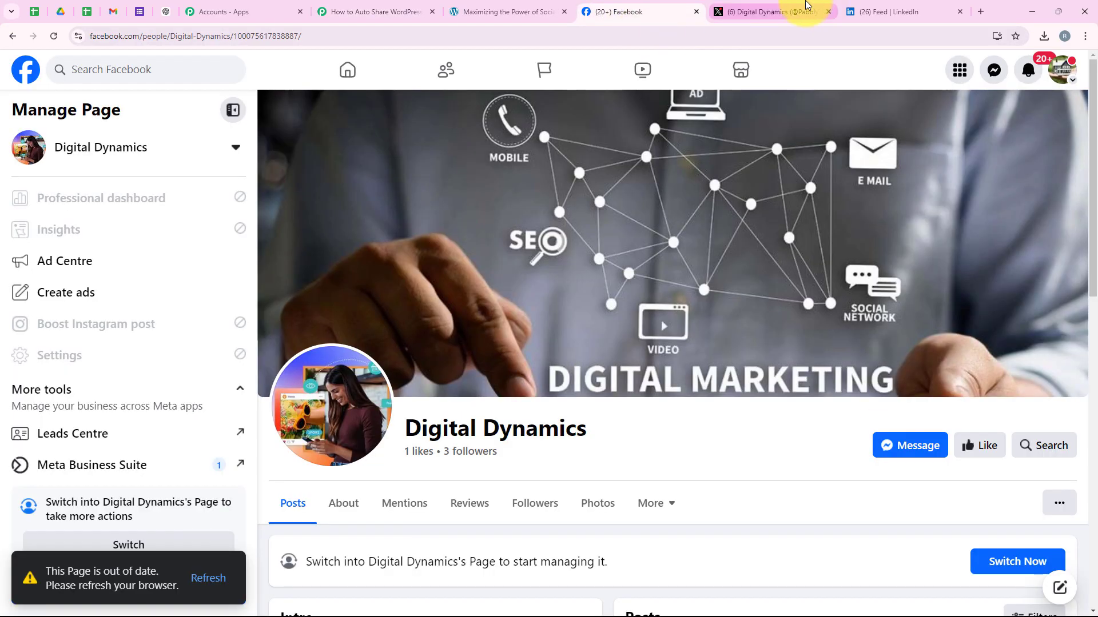
left_click(806, 5)
left_click(893, 9)
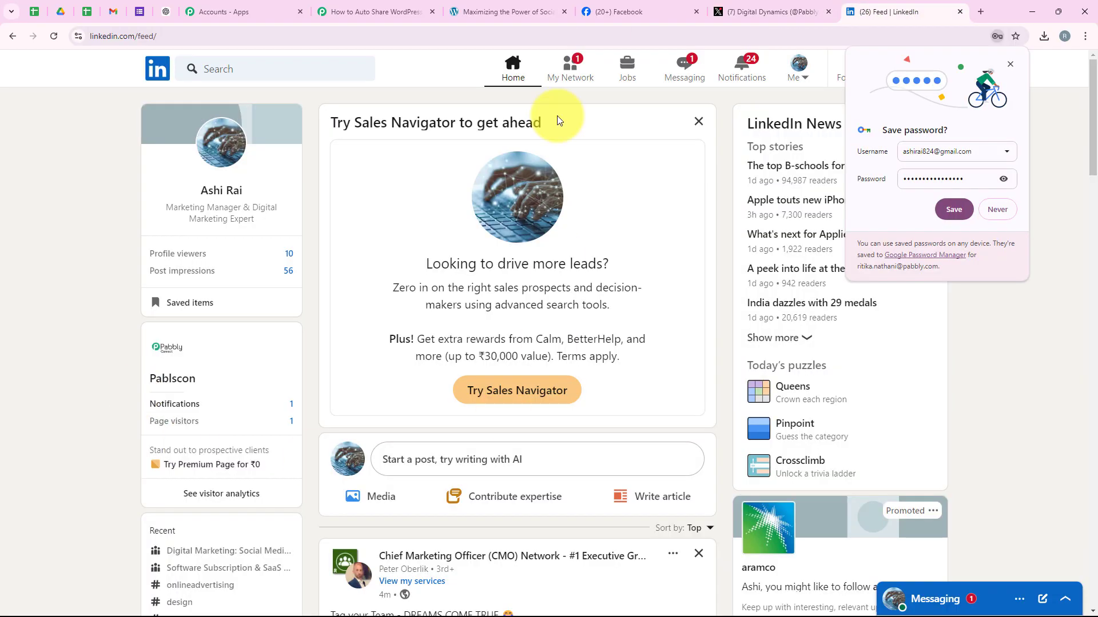
left_click(380, 11)
Step: Set the workflow's second step to the Facebook Pages app with Create Page Post as the action event
scroll(438, 391, "down", 1)
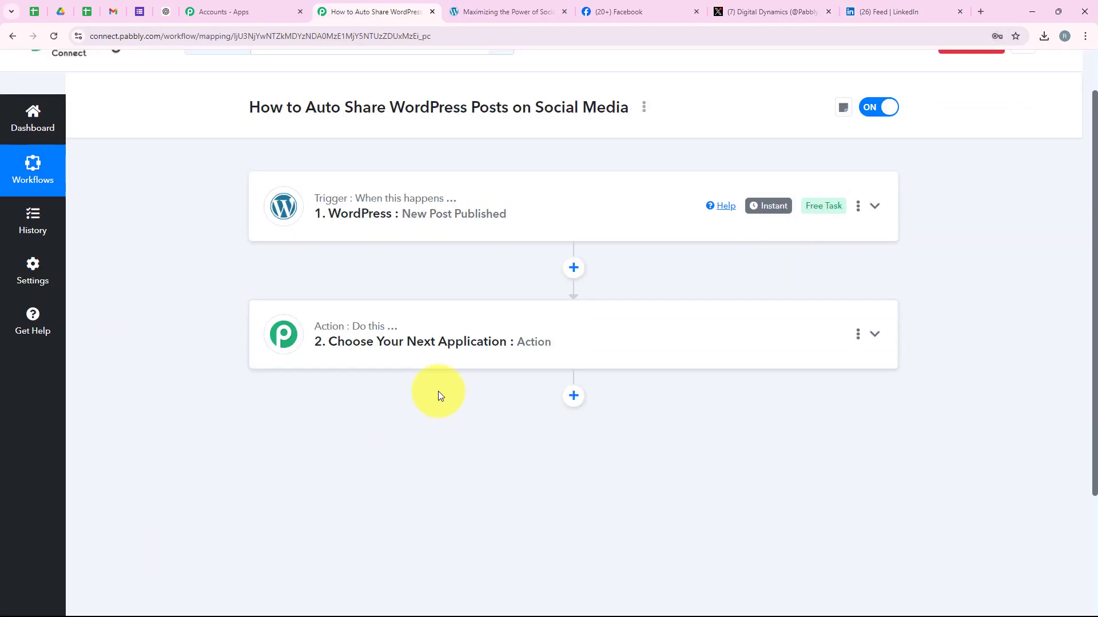
scroll(437, 391, "down", 1)
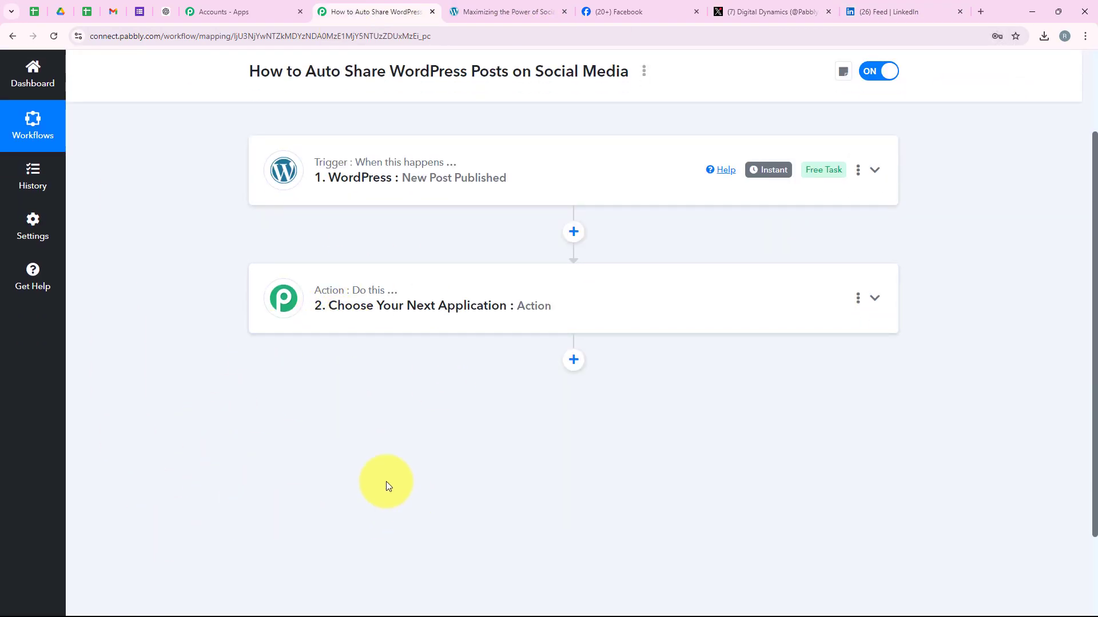
left_click(355, 277)
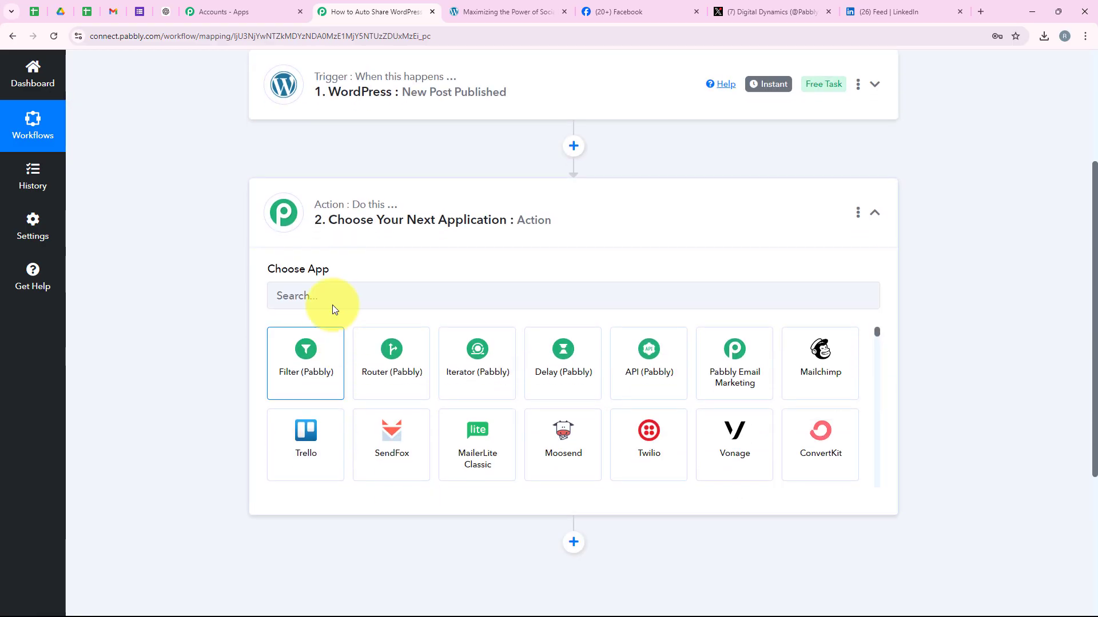
left_click(318, 288)
type("Face")
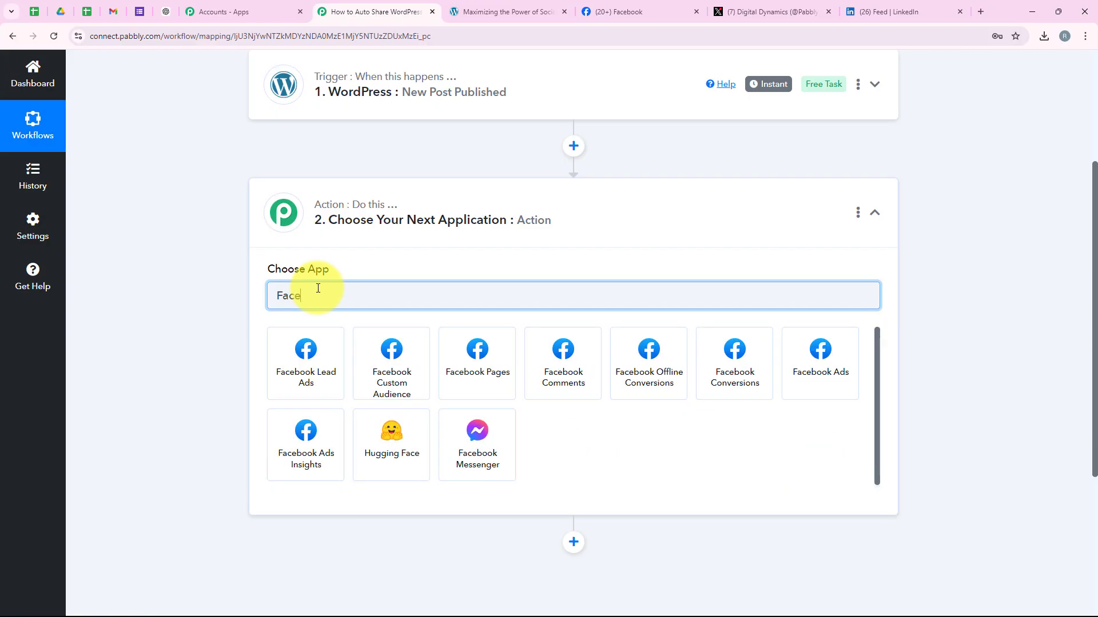
type("book")
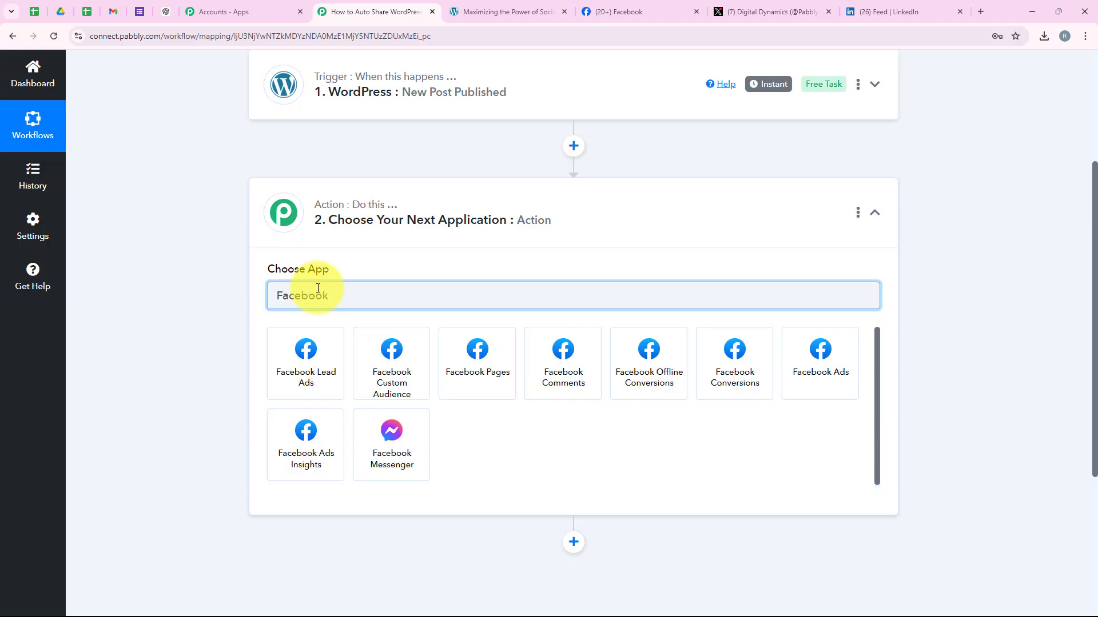
type(" Pages")
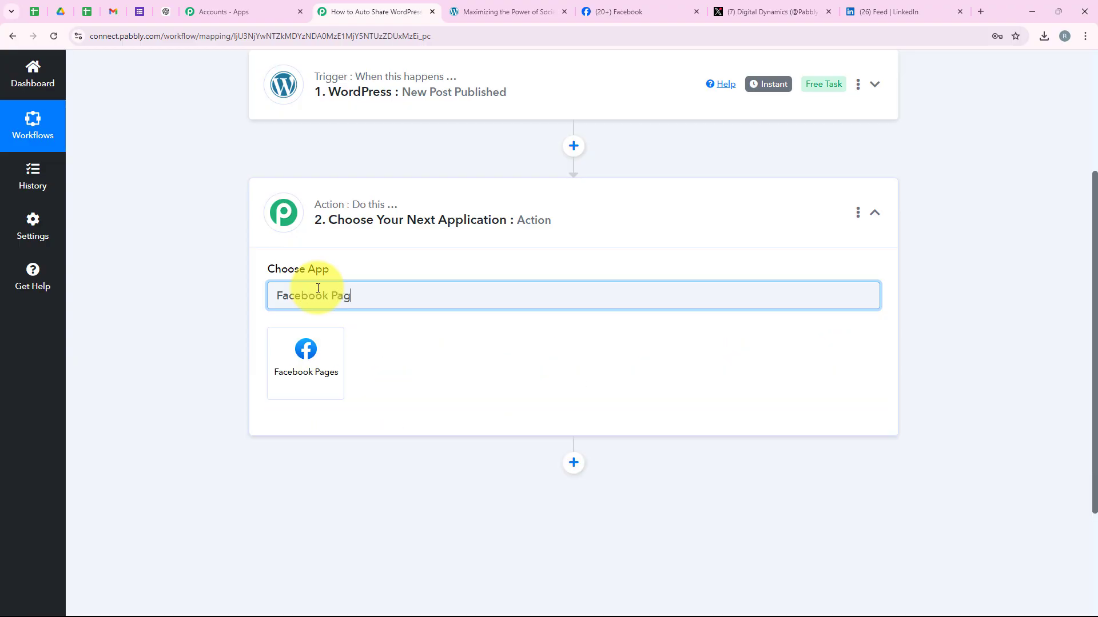
left_click(304, 355)
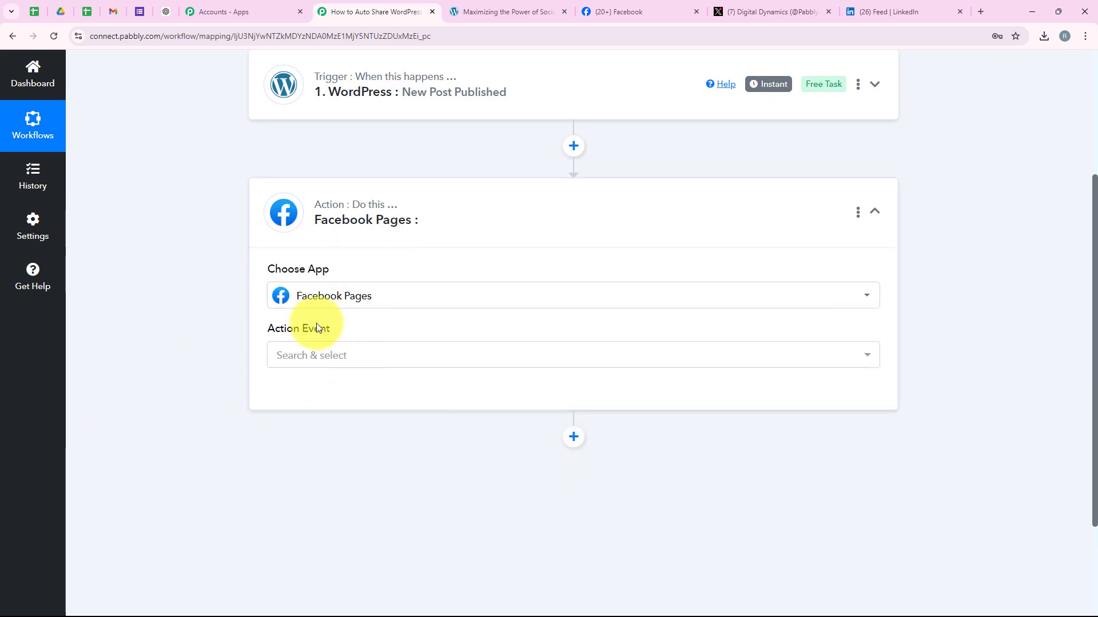
left_click_drag(267, 330, 319, 345)
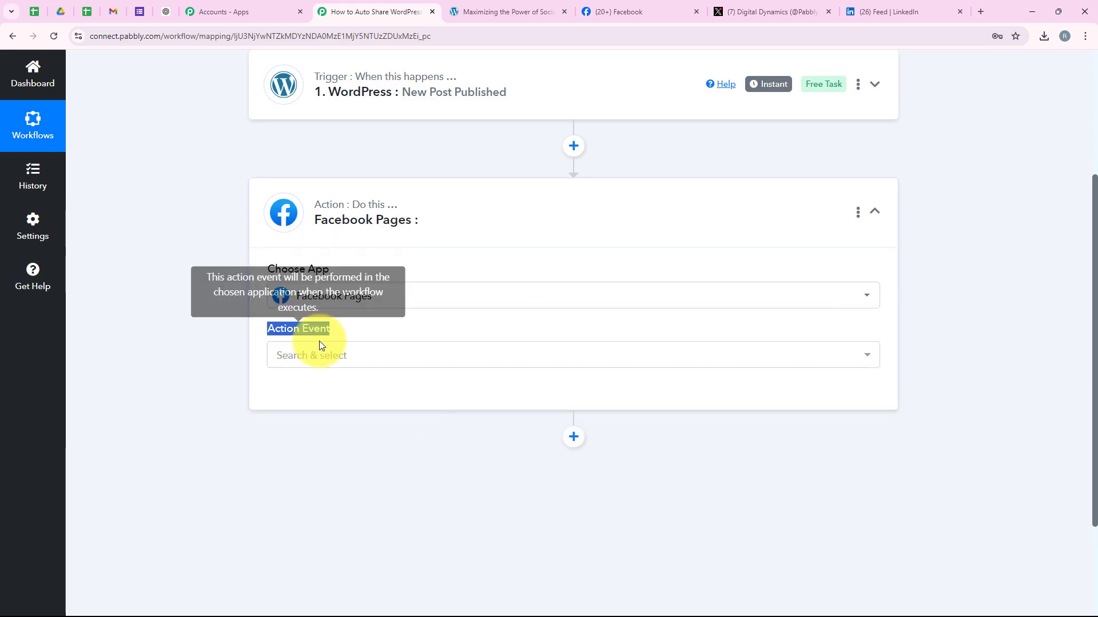
left_click(285, 364)
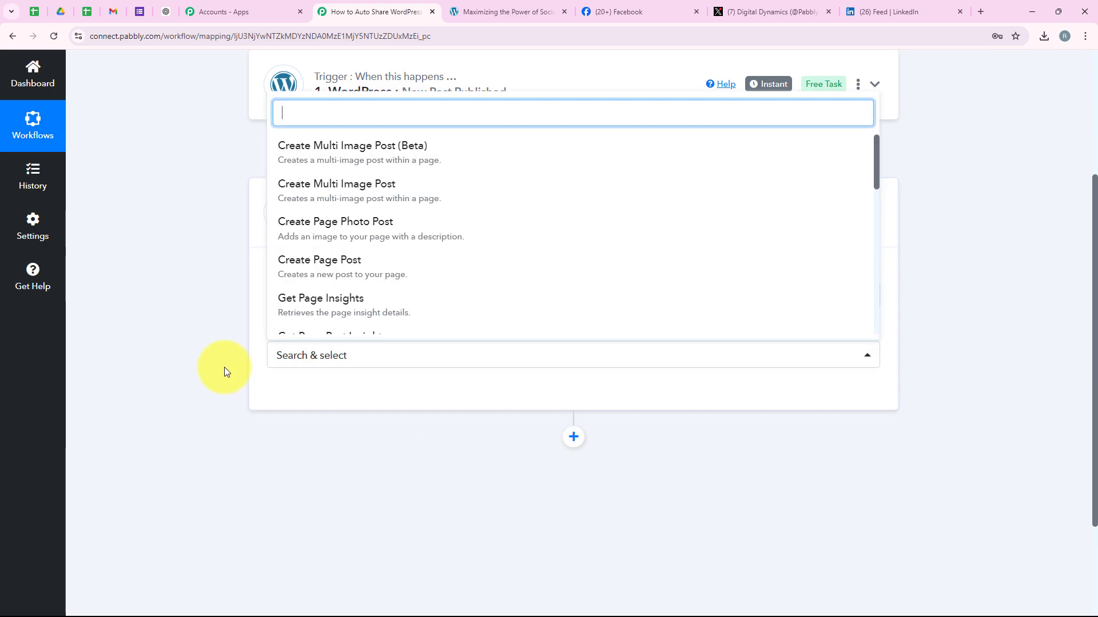
left_click(318, 267)
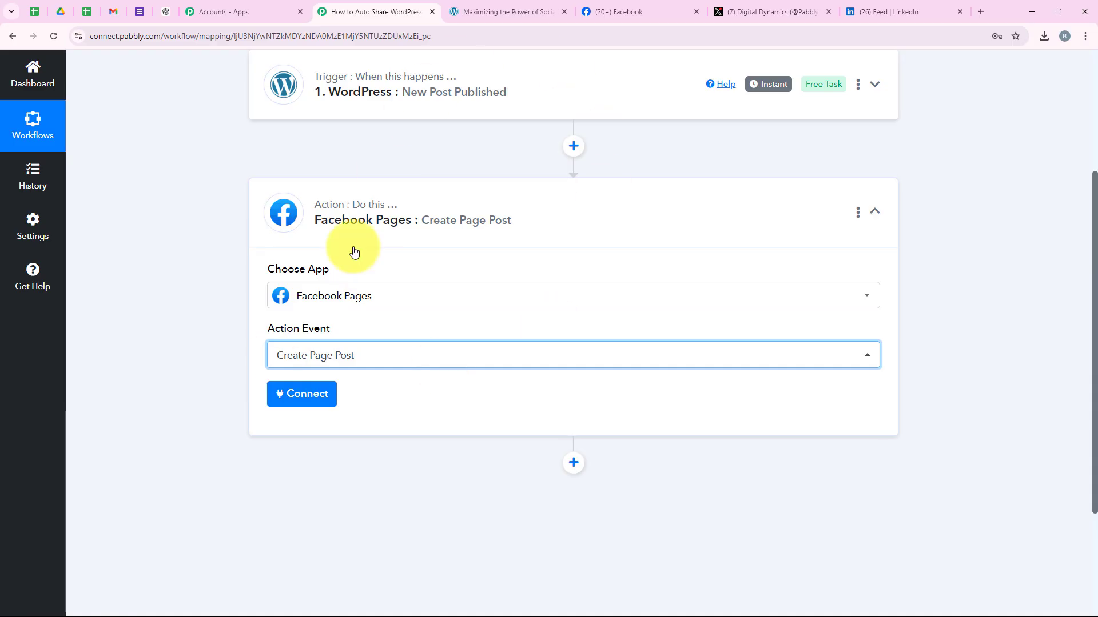
Step: Add a new Facebook Pages connection to the action and authorize it by continuing with the previously linked Facebook account
left_click(305, 394)
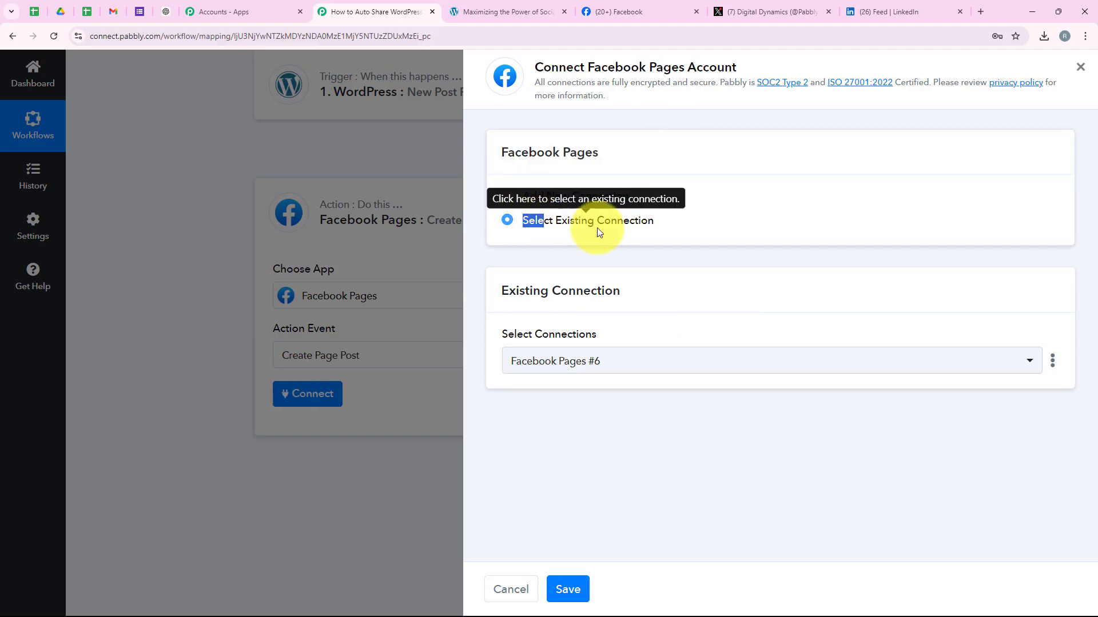
left_click_drag(597, 228, 646, 228)
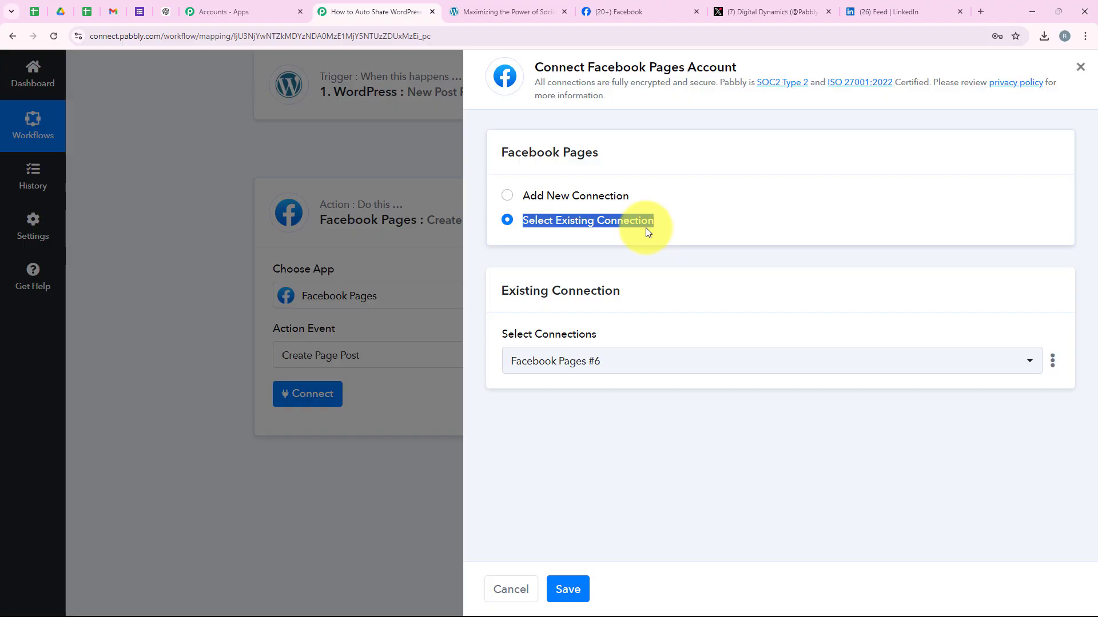
left_click(646, 228)
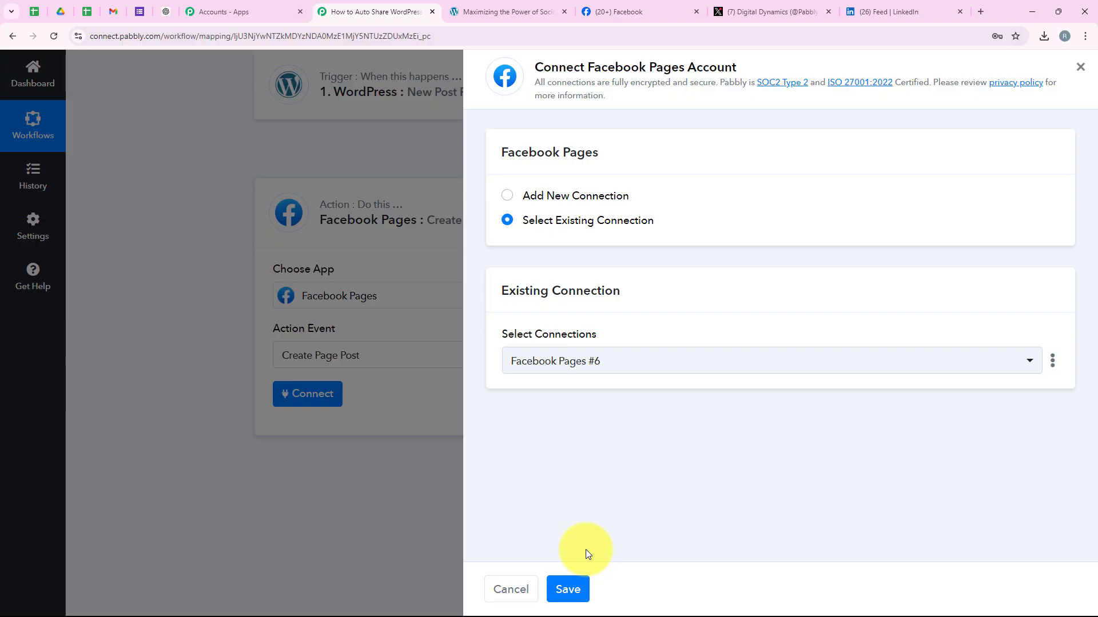
left_click(574, 198)
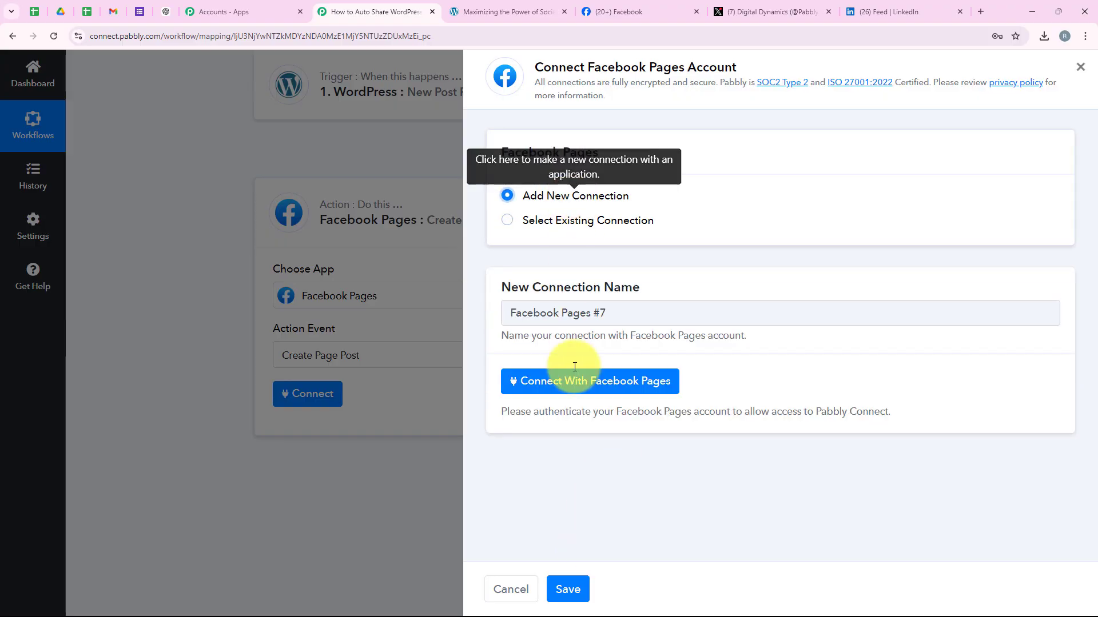
left_click(529, 389)
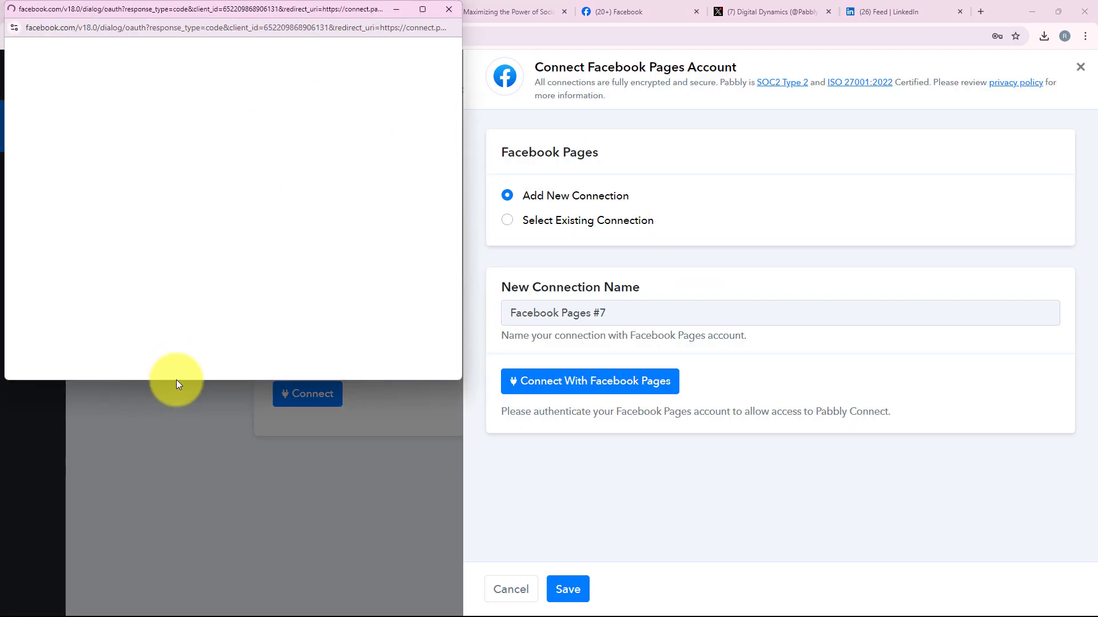
left_click_drag(182, 376, 179, 425)
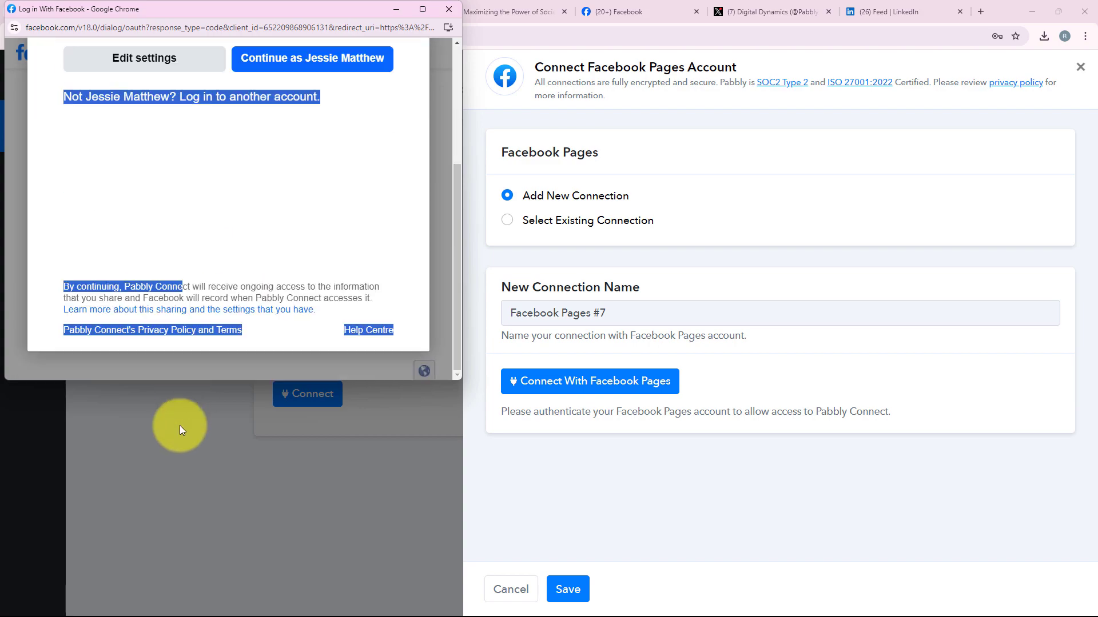
left_click(299, 260)
scroll(79, 289, "up", 3)
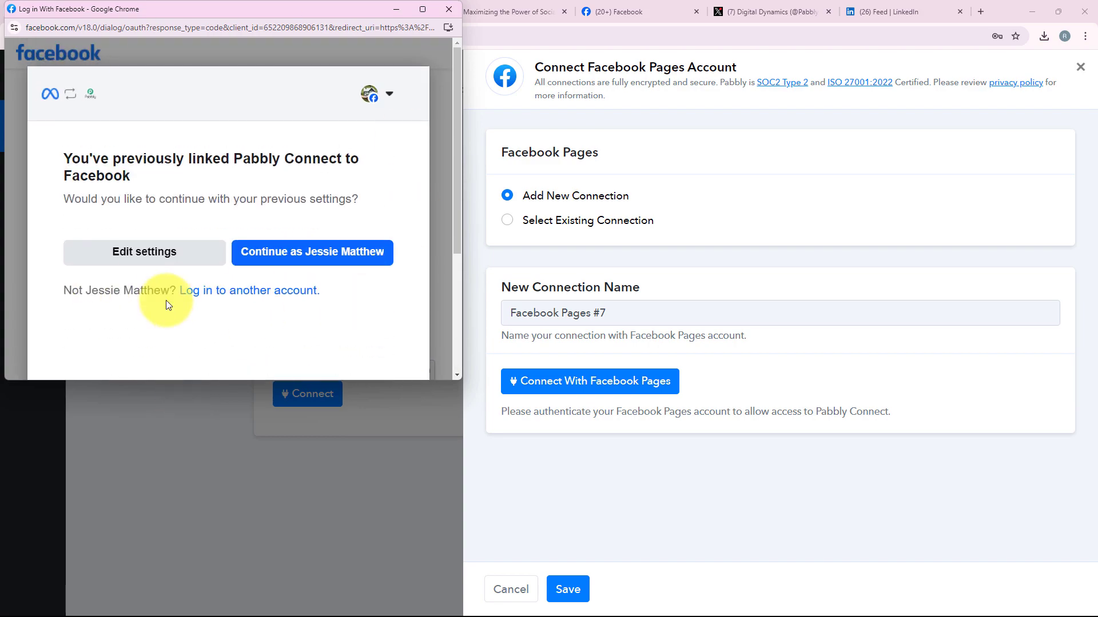
left_click(299, 257)
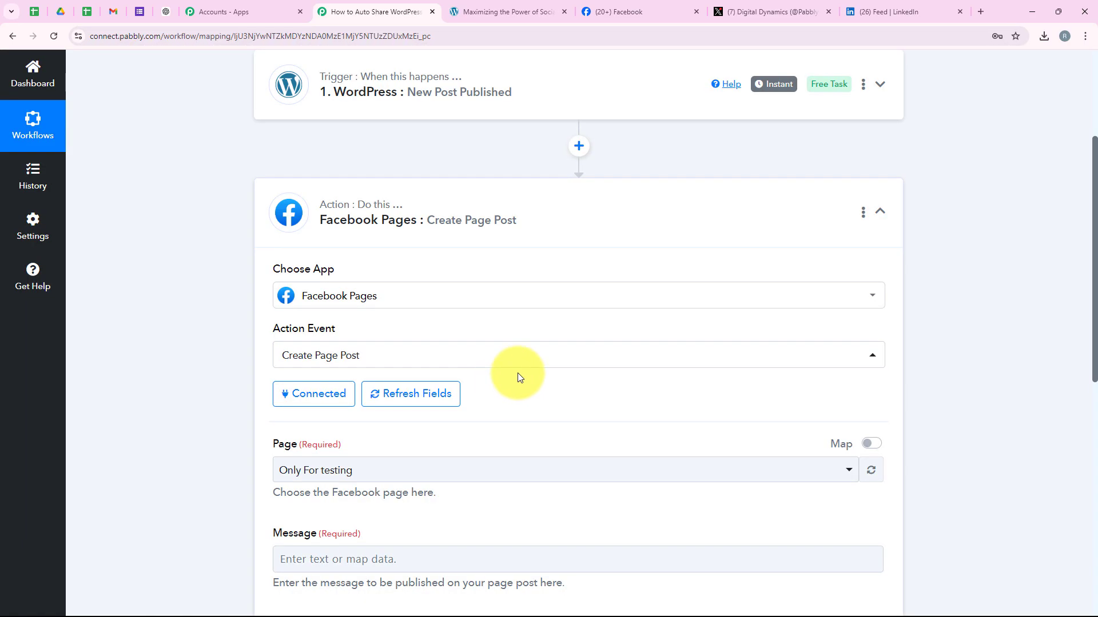
Step: Check the target page's name on Facebook and select Digital Dynamics as the page for the Create Page Post action
scroll(241, 440, "down", 1)
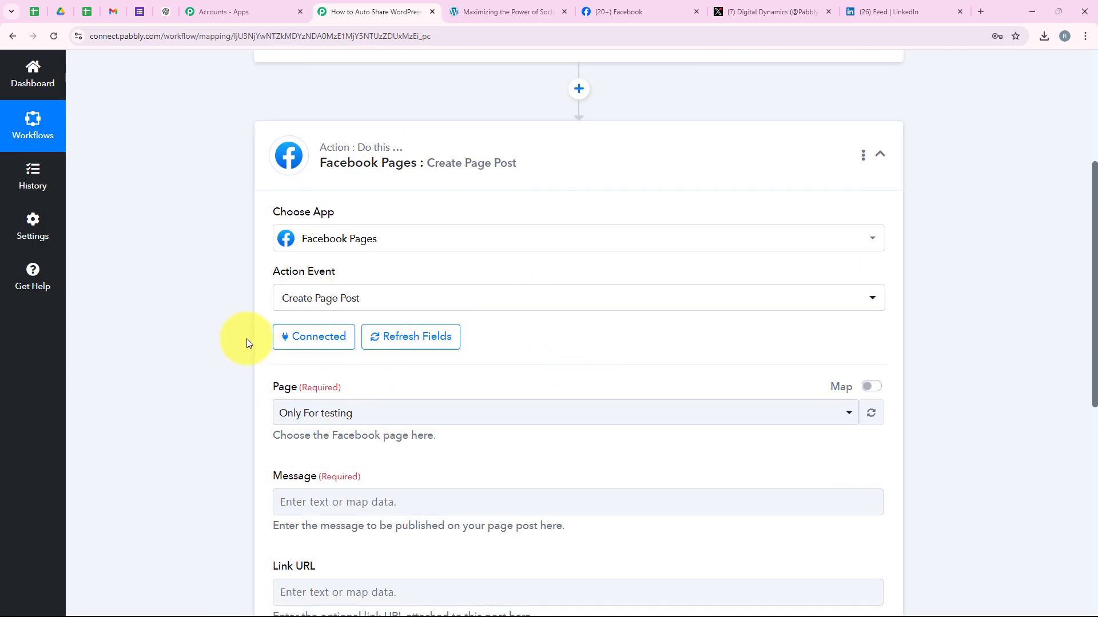
scroll(194, 382, "down", 1)
scroll(253, 362, "down", 1)
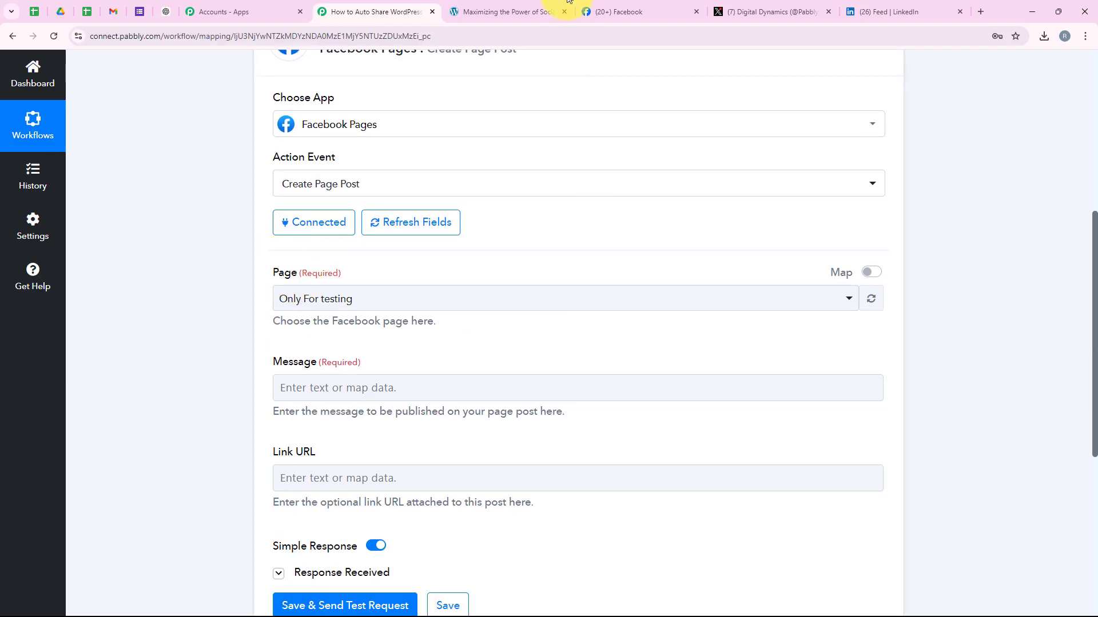
left_click(584, 9)
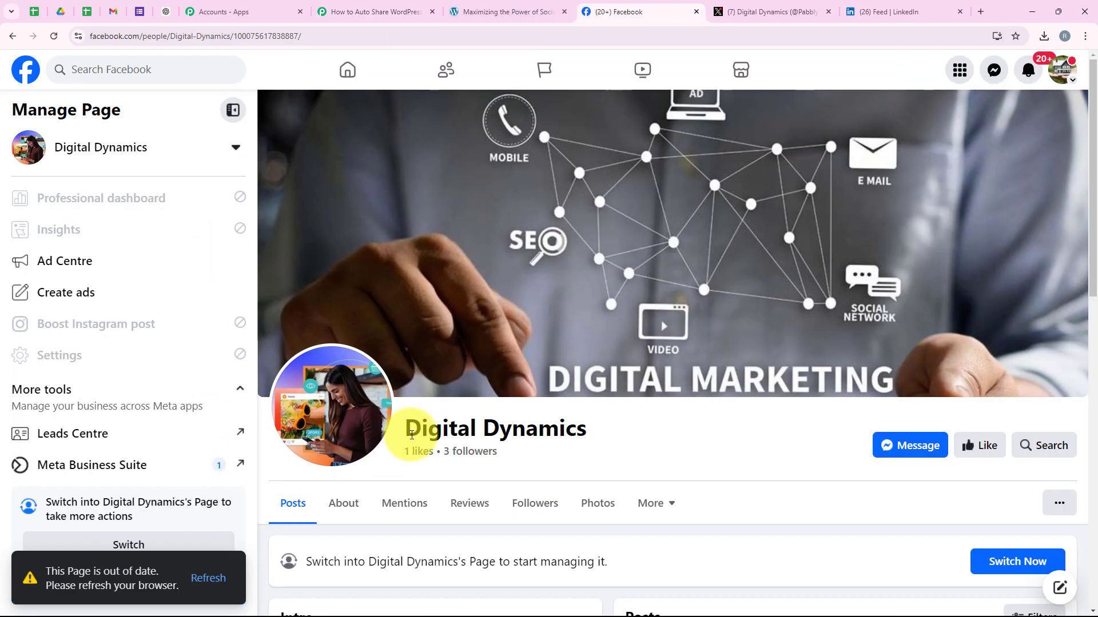
left_click_drag(407, 433, 595, 434)
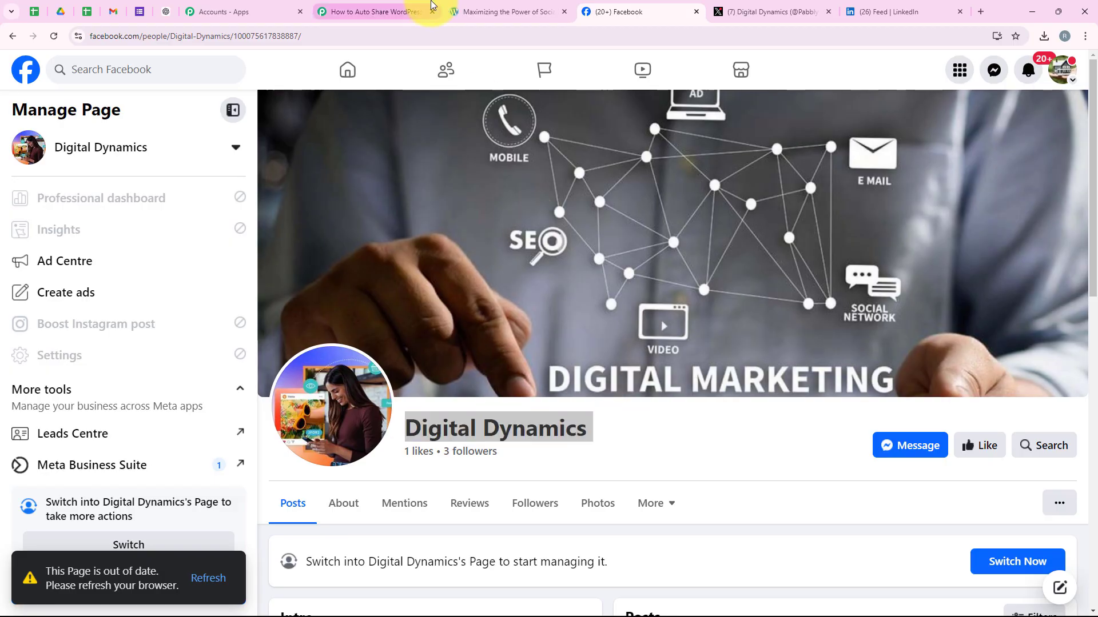
left_click(378, 12)
left_click(306, 288)
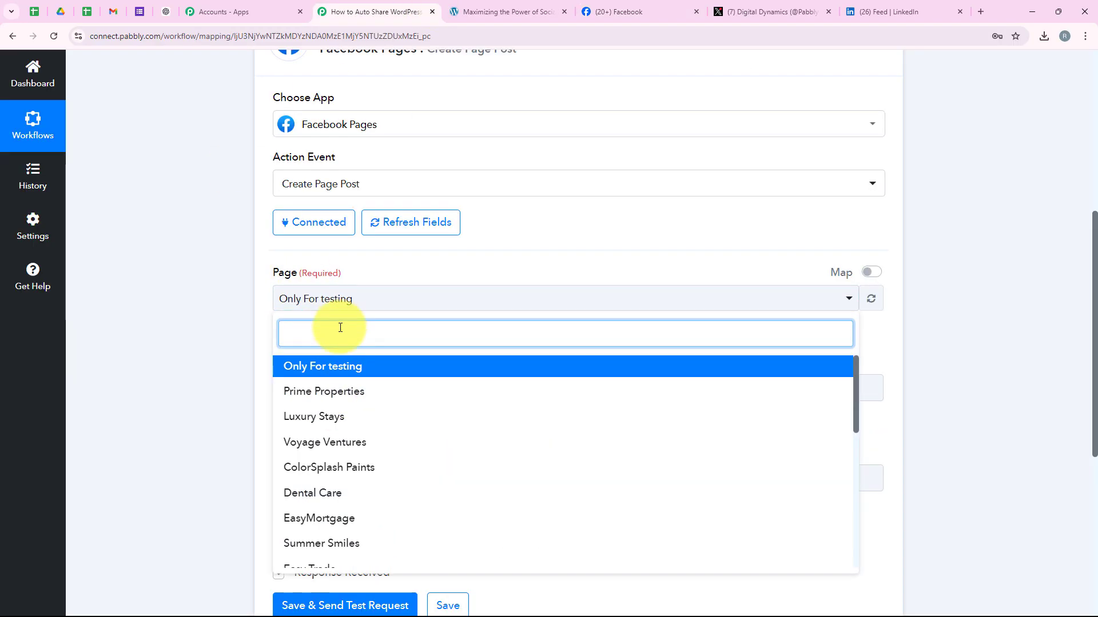
type("Di")
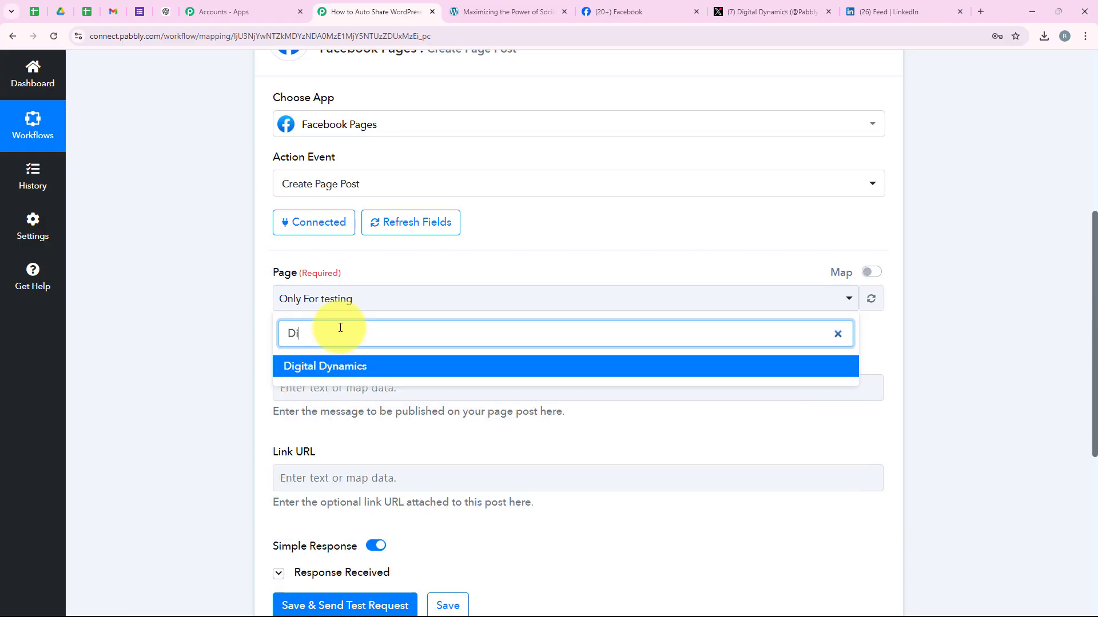
left_click(346, 366)
Step: Enter the page post's message: "🚀 Hello all! New blog alert! 🚀 Check out our latest post on " "! Read it here ⬇️"
scroll(188, 381, "down", 1)
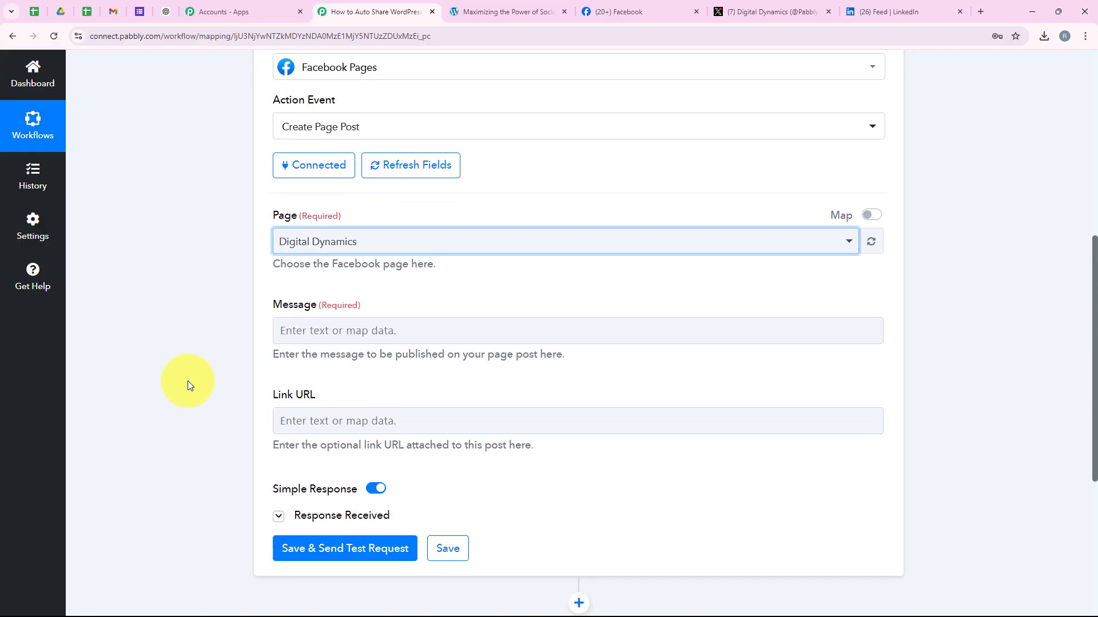
left_click_drag(273, 306, 299, 313)
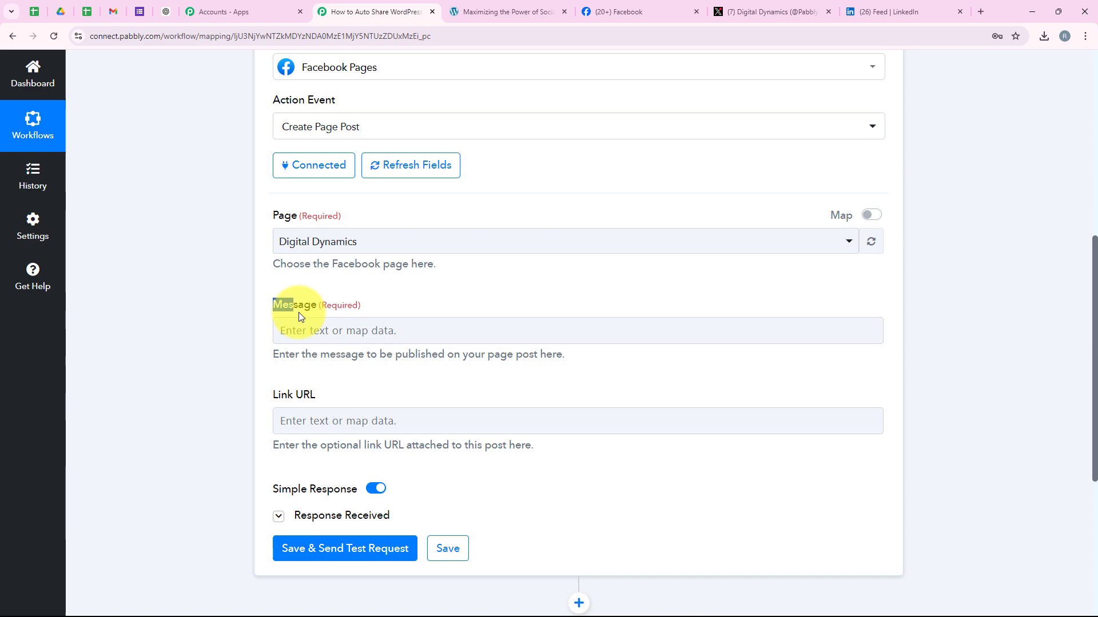
left_click(244, 317)
scroll(316, 360, "down", 1)
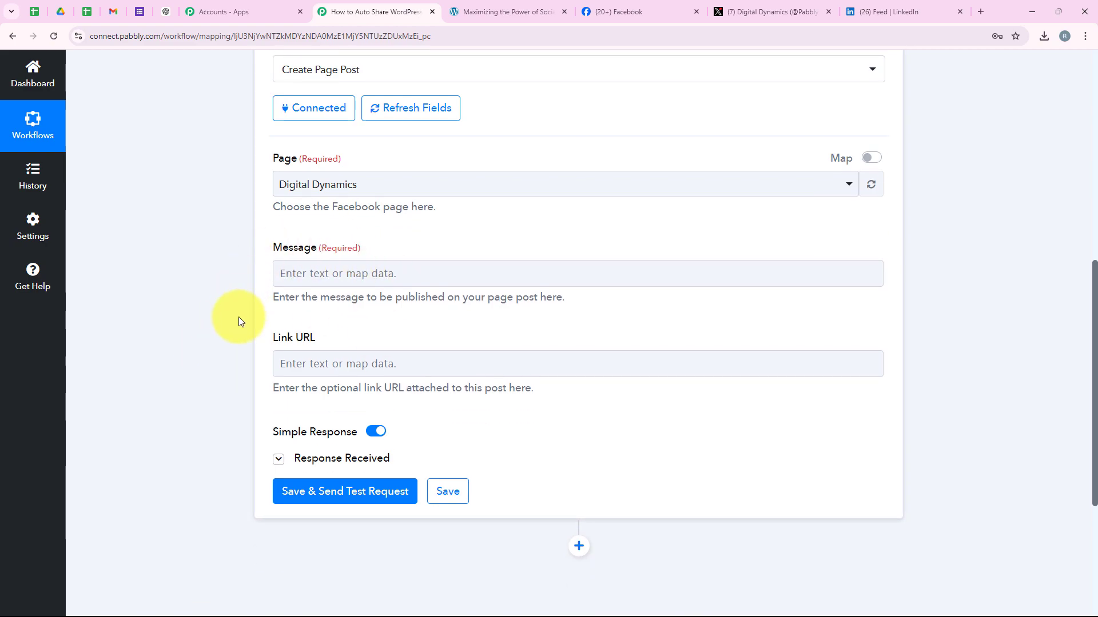
left_click(294, 272)
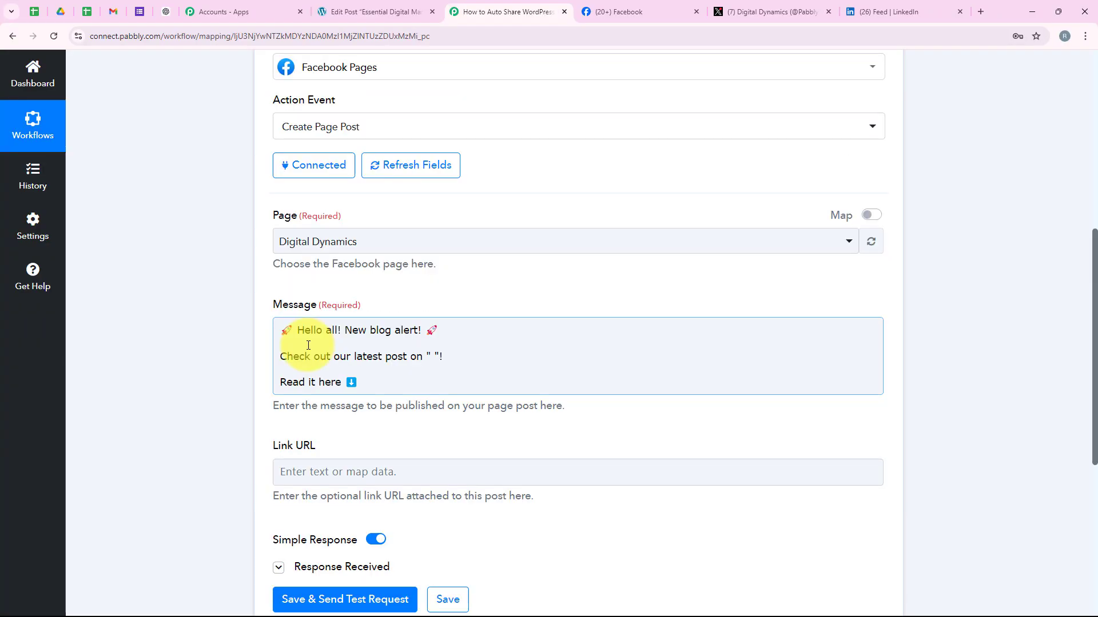
scroll(269, 320, "down", 2)
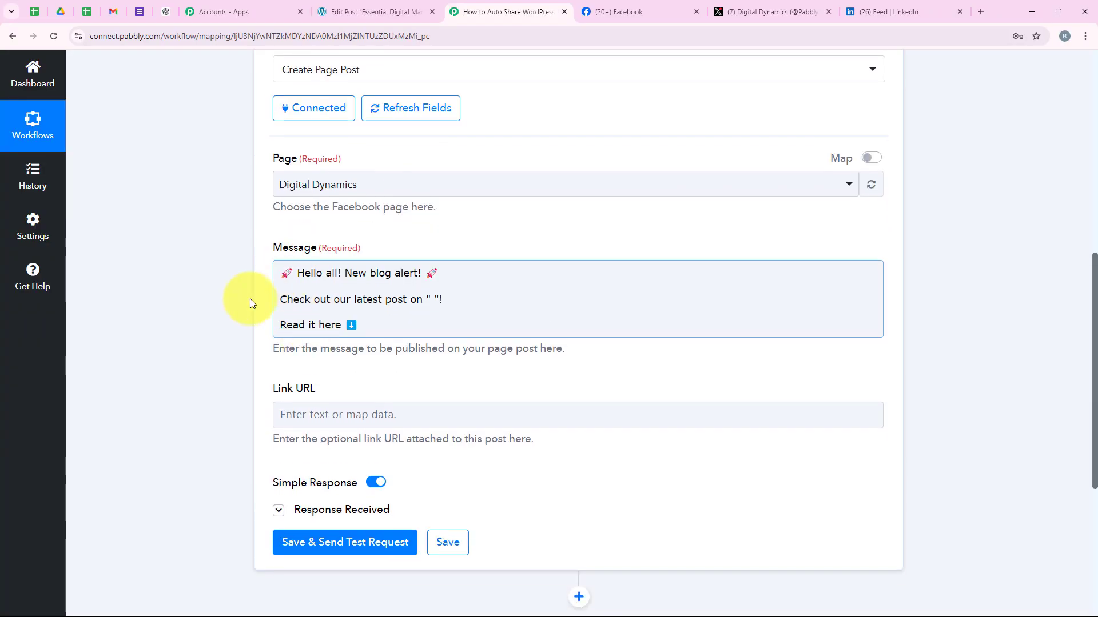
Step: Examine the WordPress New Post Published fields available for mapping into the page post message
left_click(296, 263)
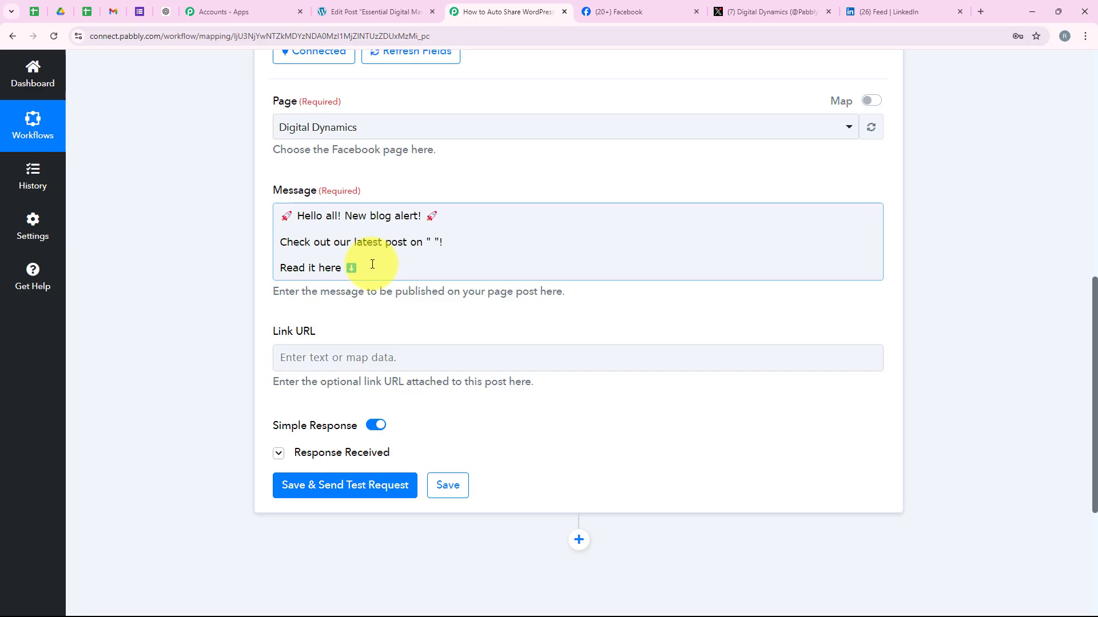
left_click(432, 244)
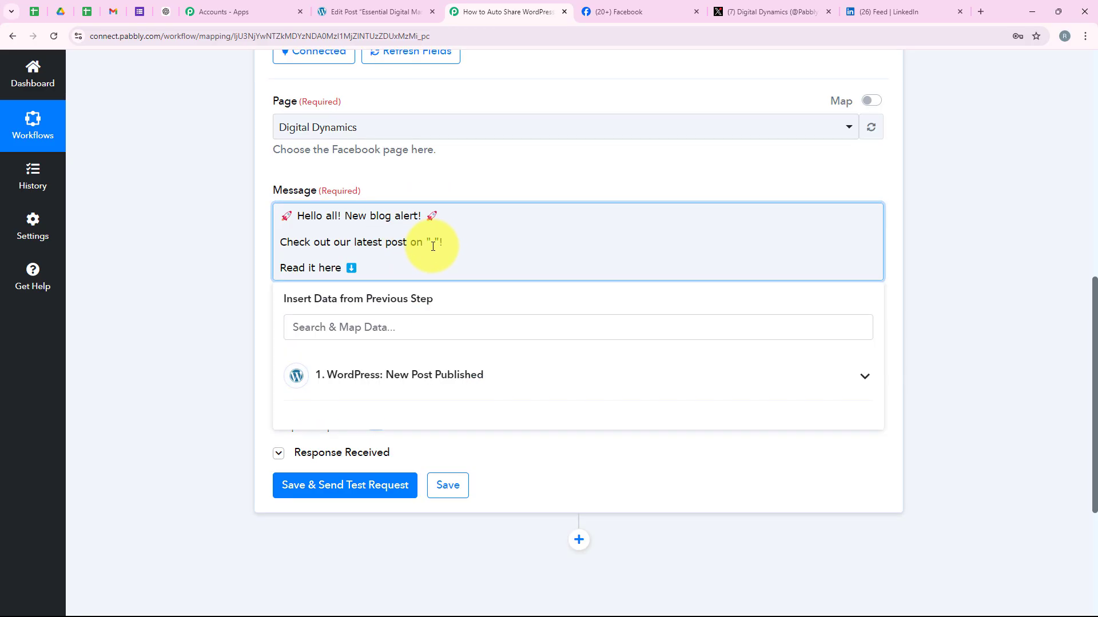
scroll(182, 387, "down", 1)
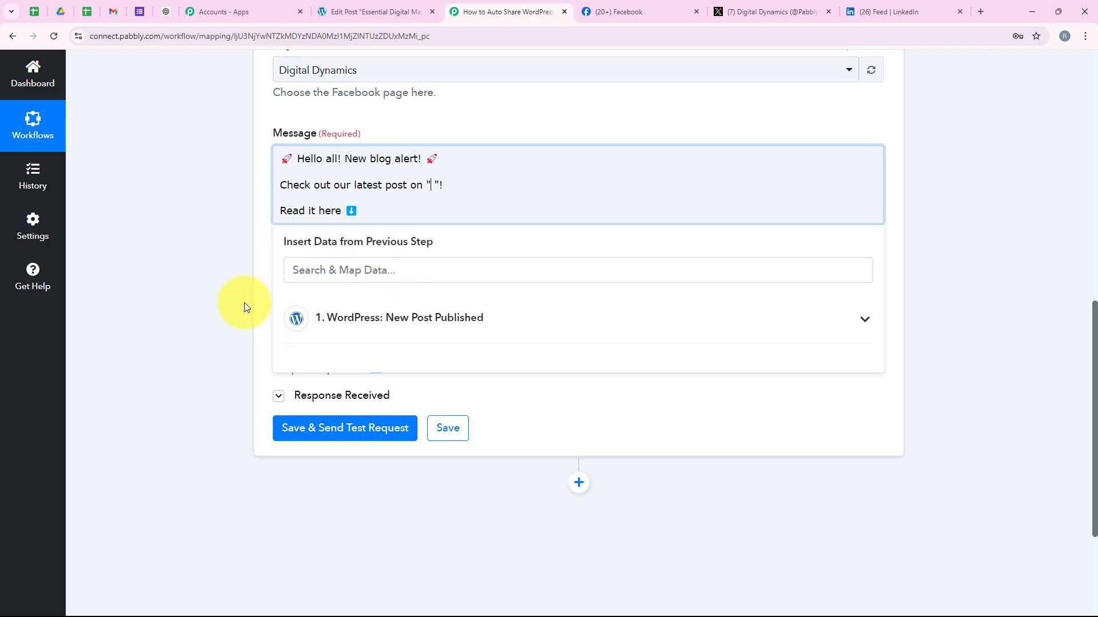
left_click(307, 303)
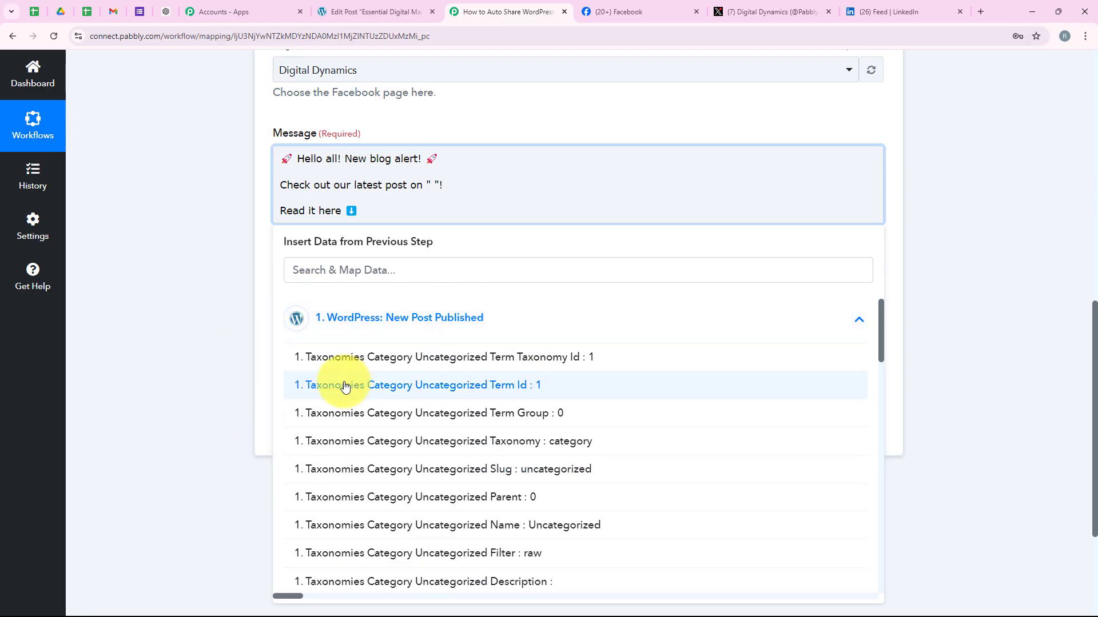
left_click(324, 318)
left_click(402, 319)
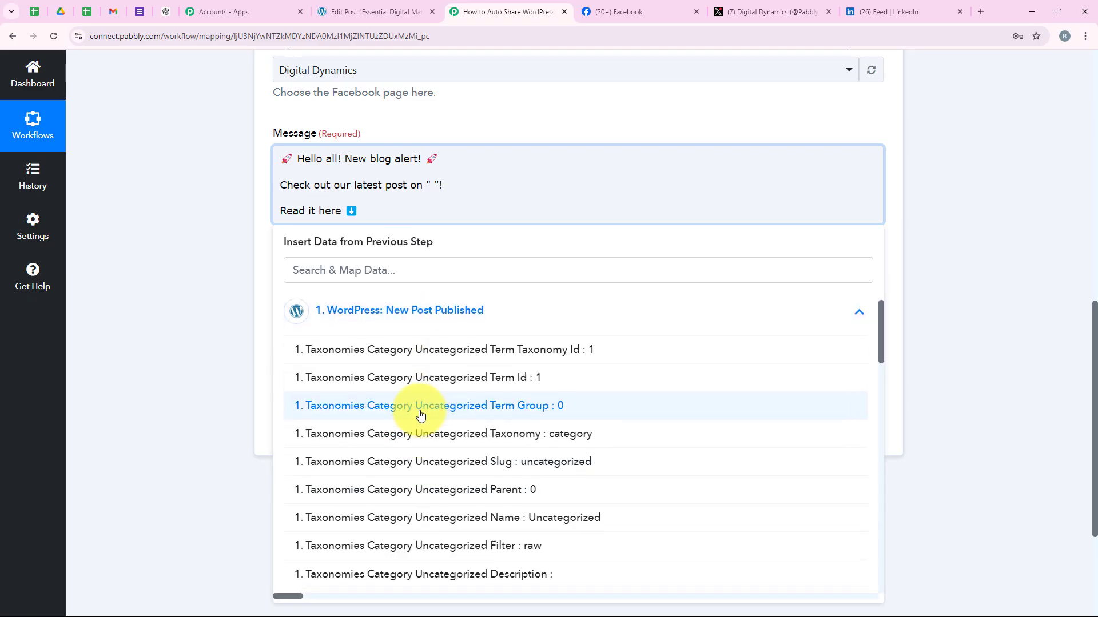
scroll(411, 423, "down", 3)
left_click(221, 252)
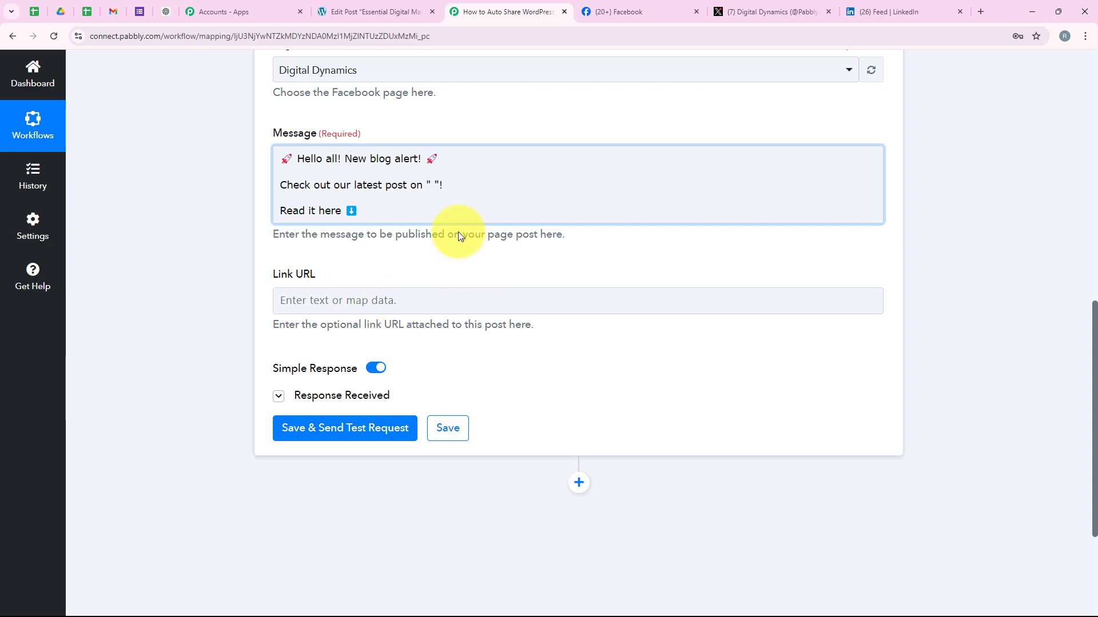
Step: Put the placeholder "xyz" between the message's quotation marks and replace it with the mapped Post Title from the WordPress step
mouse_move(337, 376)
left_click(435, 184)
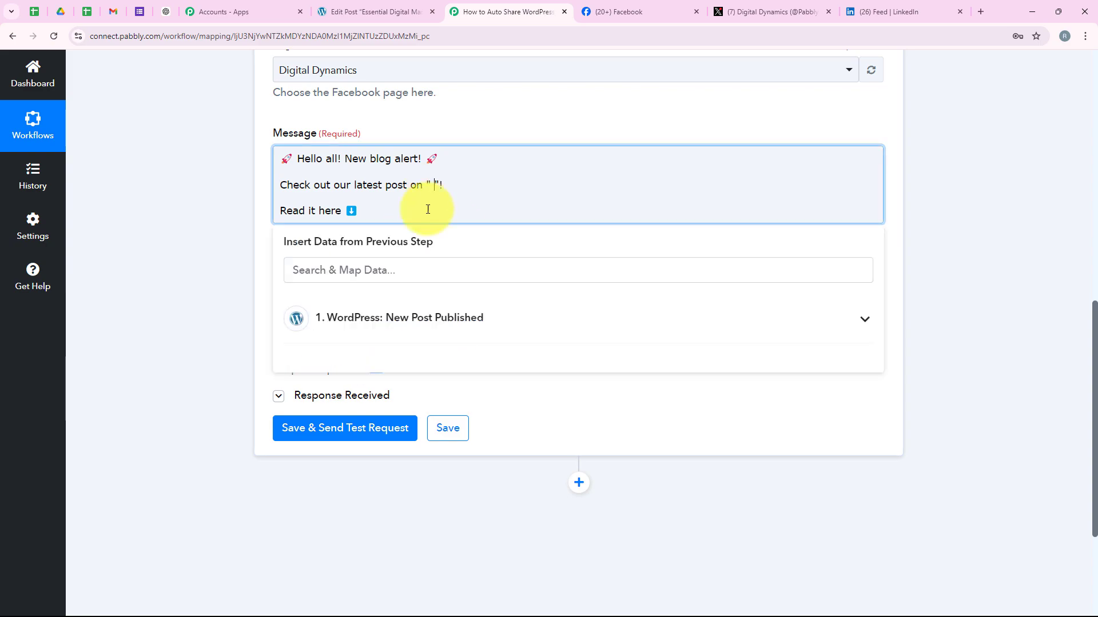
key("BackSpace")
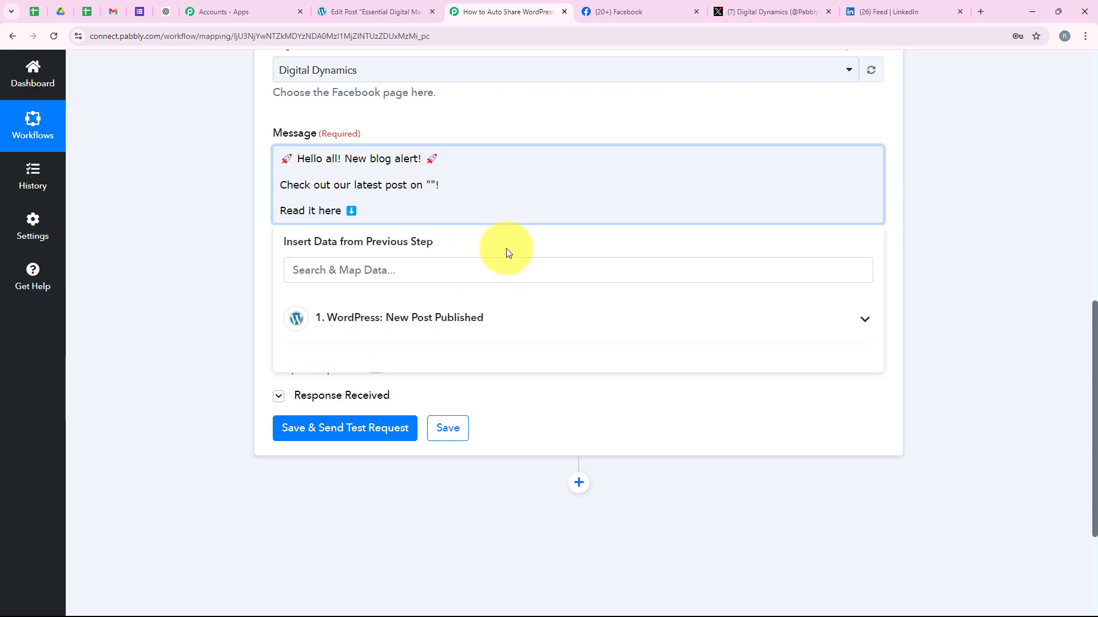
type("xyz")
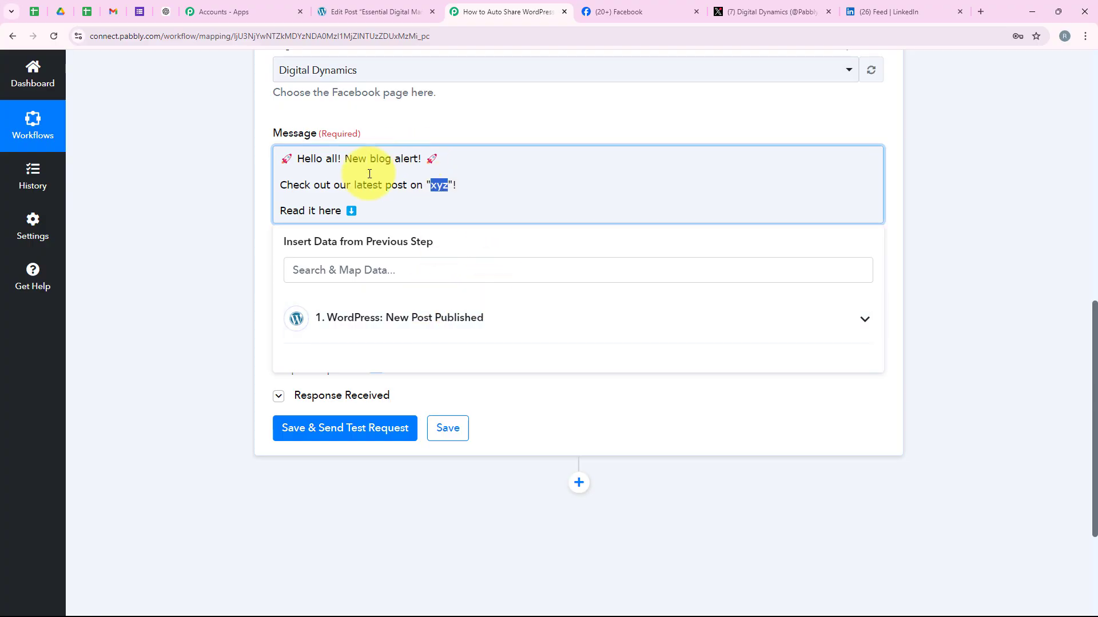
left_click(318, 324)
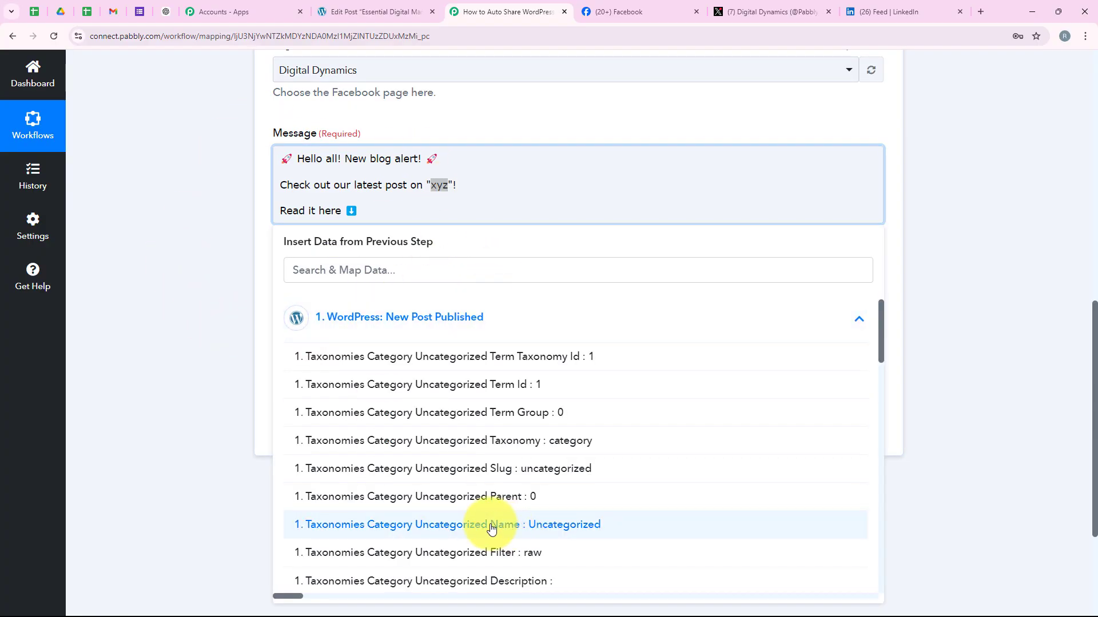
scroll(490, 524, "down", 8)
scroll(457, 469, "up", 2)
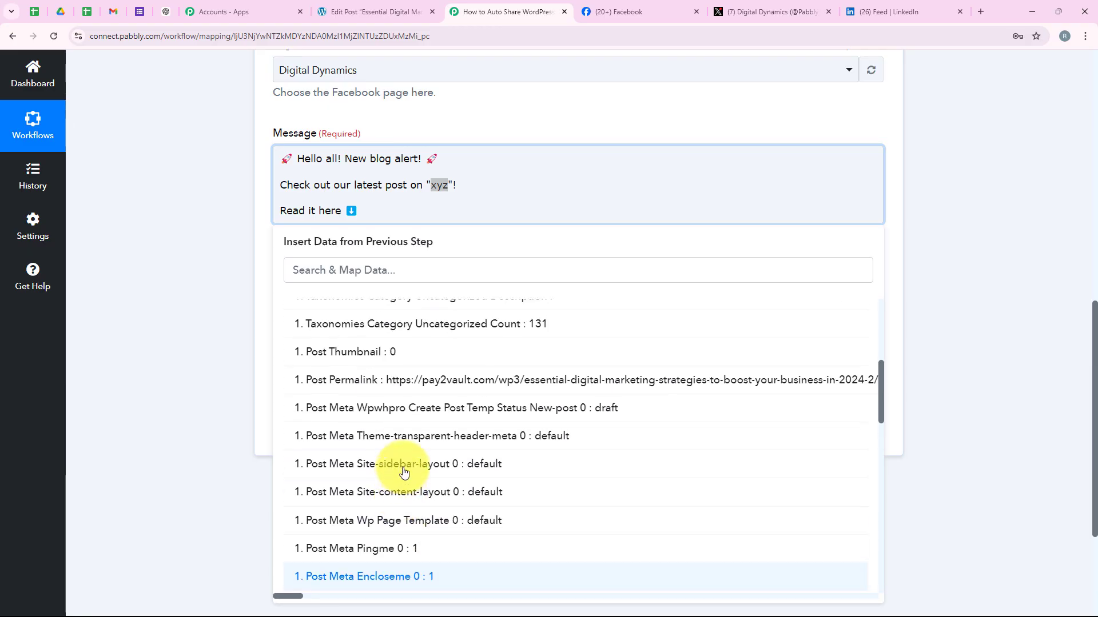
scroll(441, 434, "down", 7)
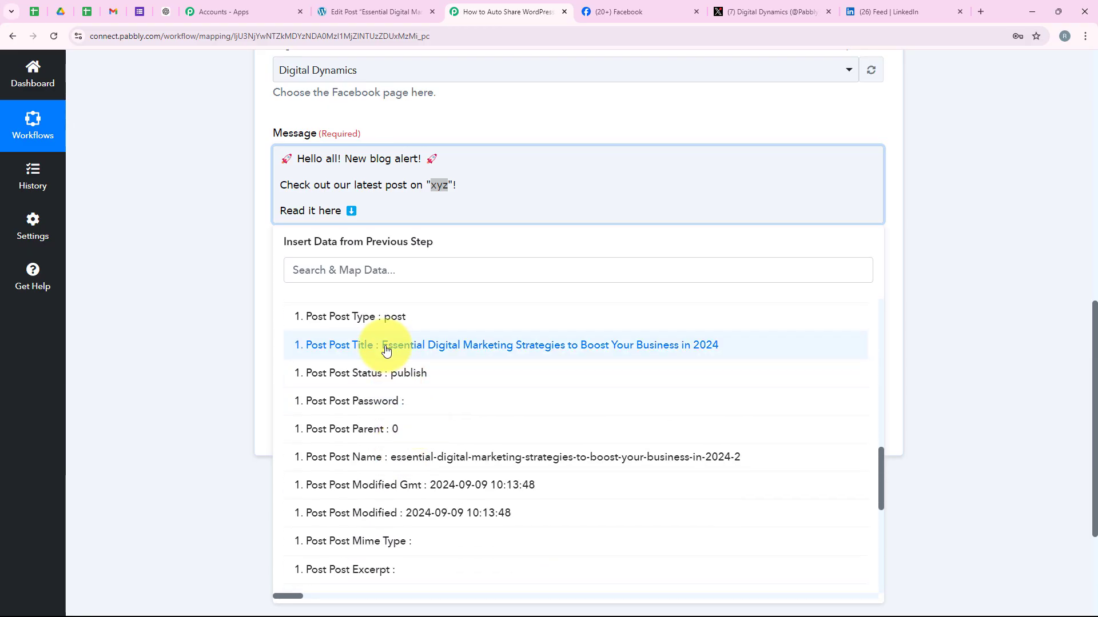
left_click(386, 350)
left_click(219, 203)
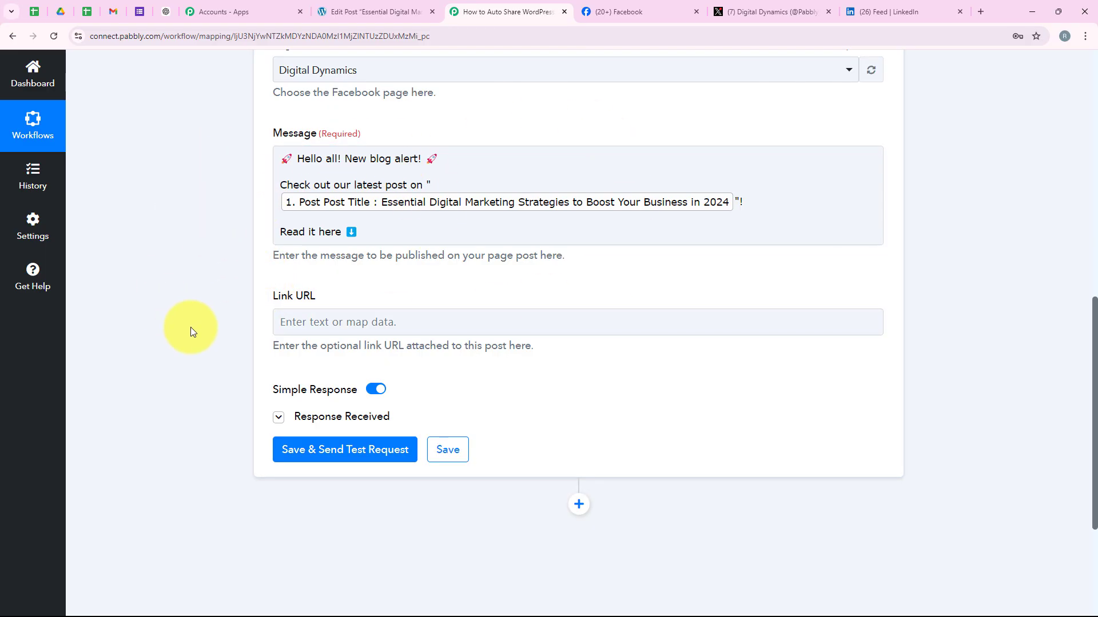
Step: Find the WordPress fields matching "link" and map Post Permalink as the page post's link URL
scroll(191, 328, "down", 1)
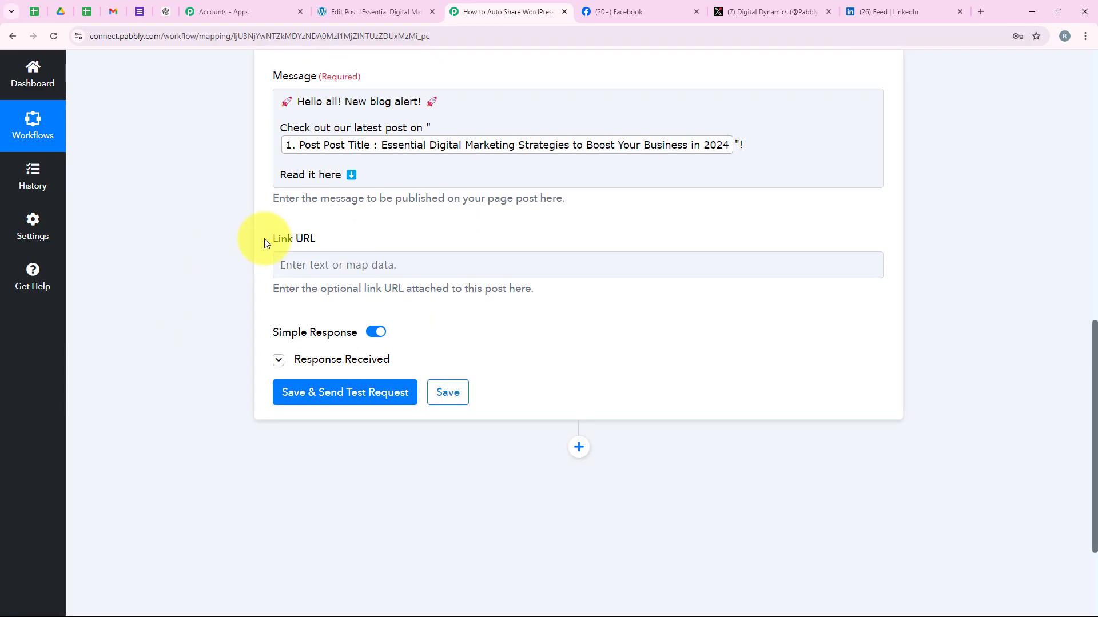
left_click_drag(264, 240, 307, 243)
left_click(297, 258)
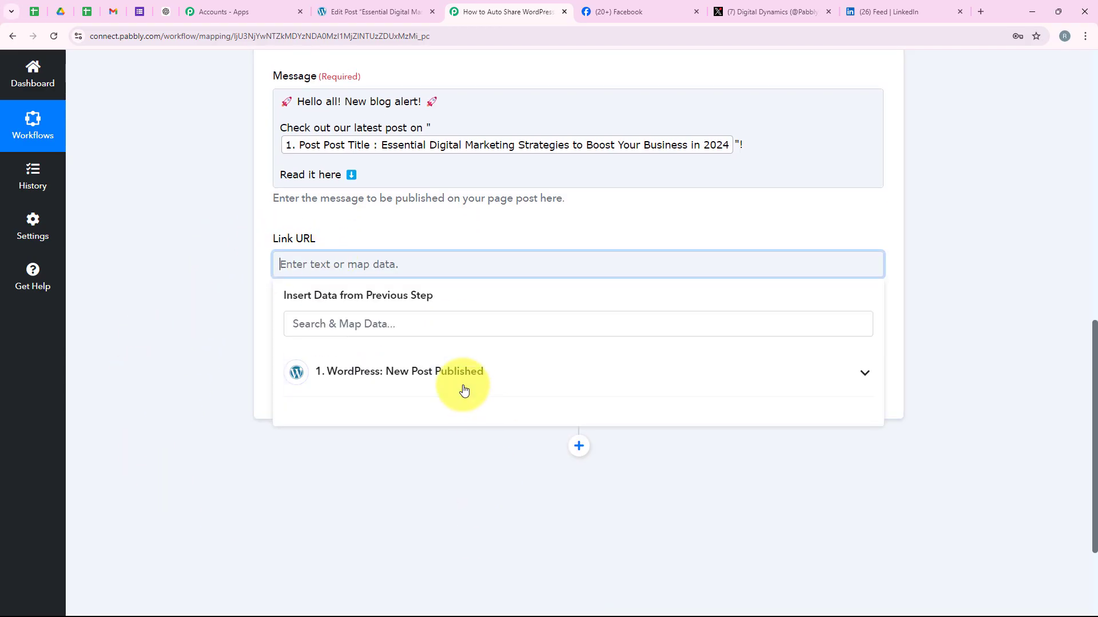
left_click(366, 331)
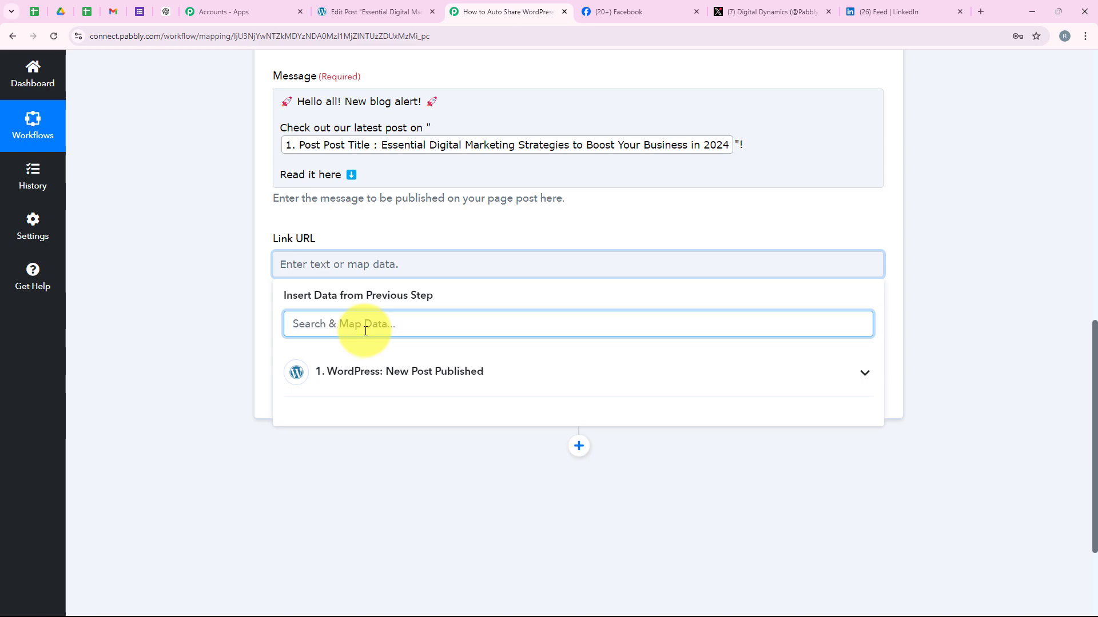
type("link")
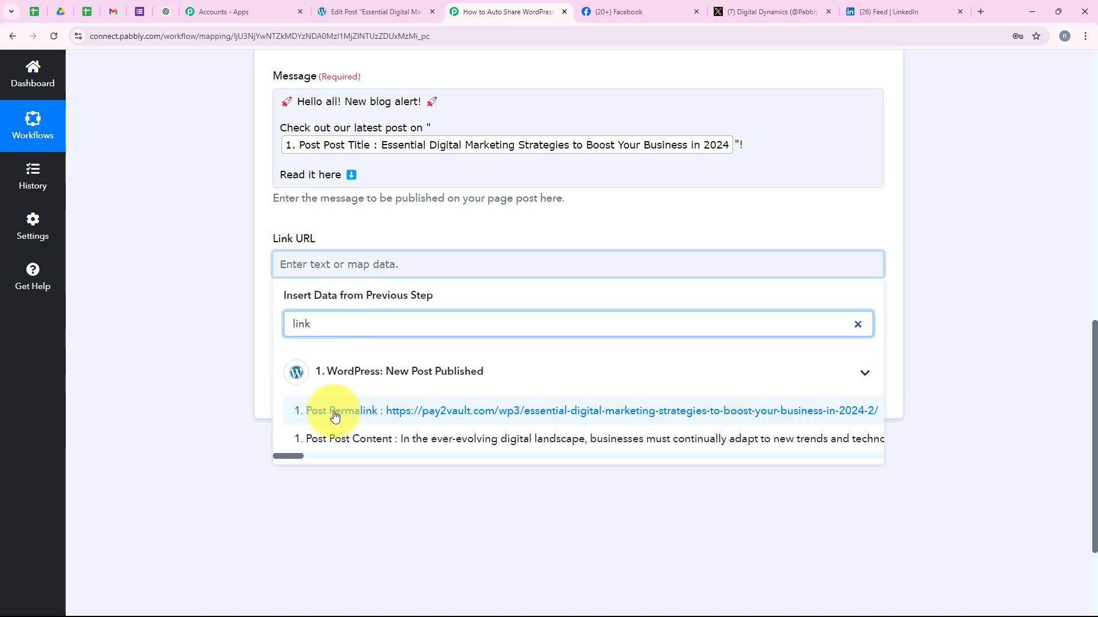
left_click(470, 420)
left_click(203, 387)
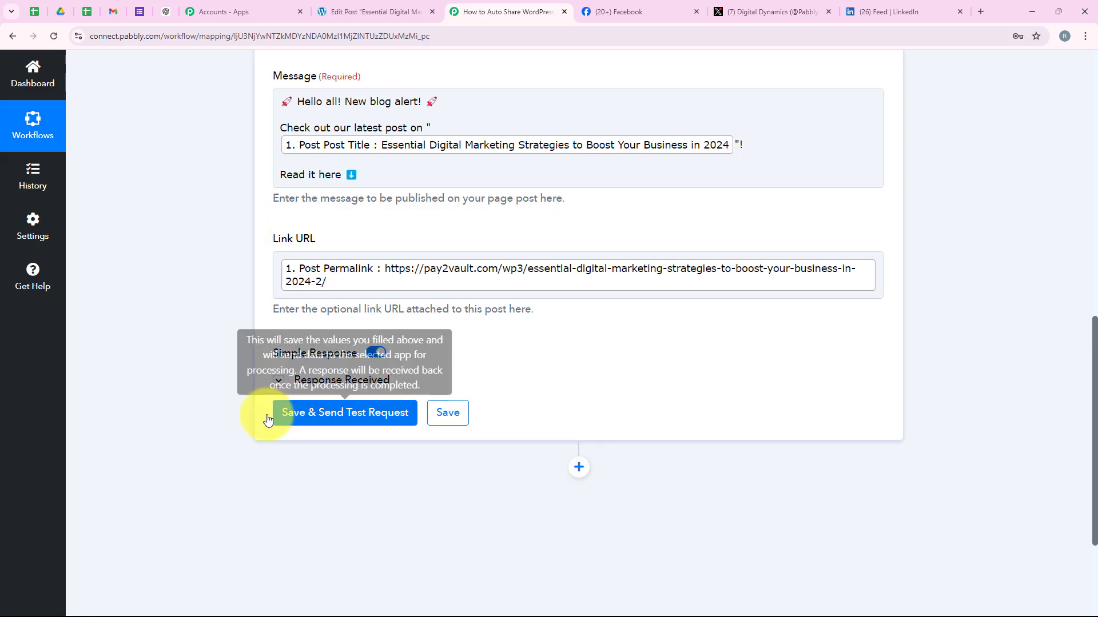
Step: Save the Create Page Post action with a test request, review the response, and collapse the Facebook Pages step
scroll(343, 434, "up", 1)
left_click(368, 473)
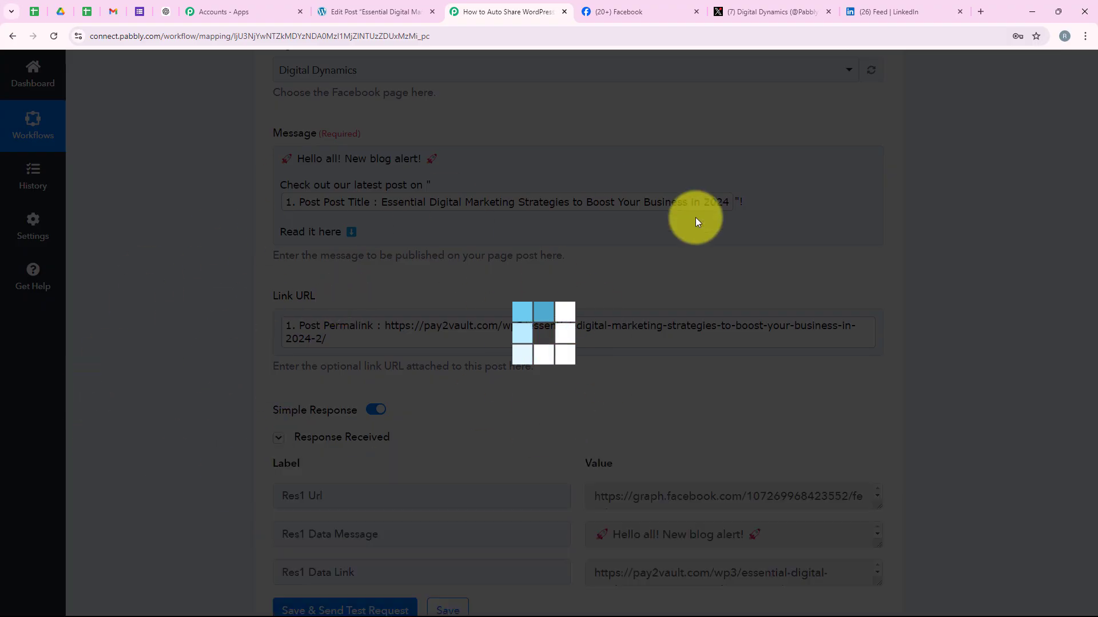
scroll(255, 296, "down", 4)
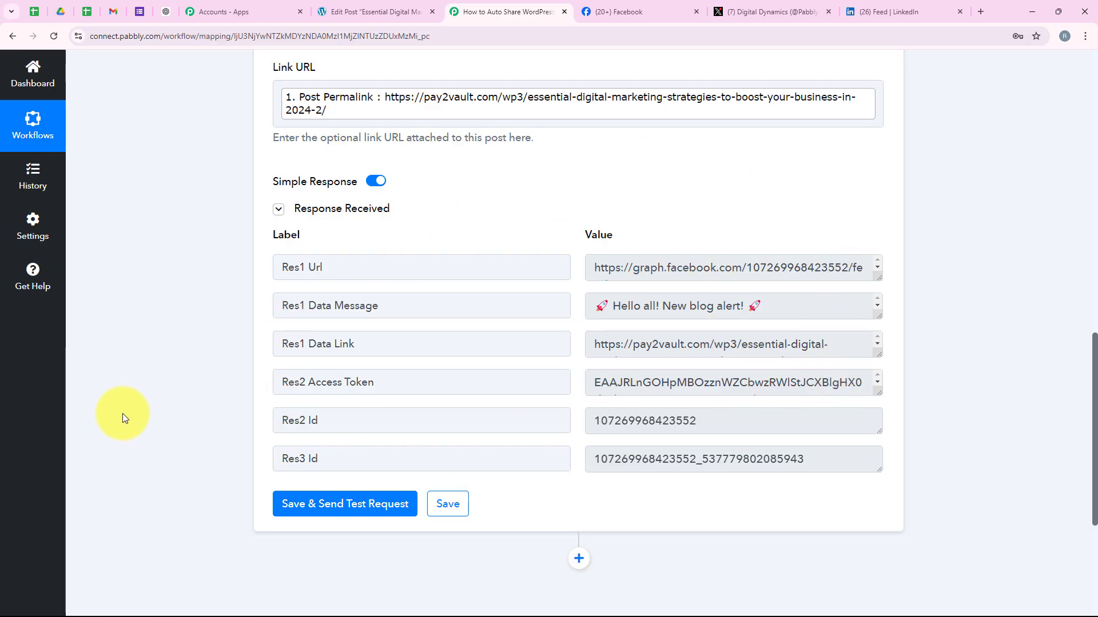
scroll(177, 427, "up", 15)
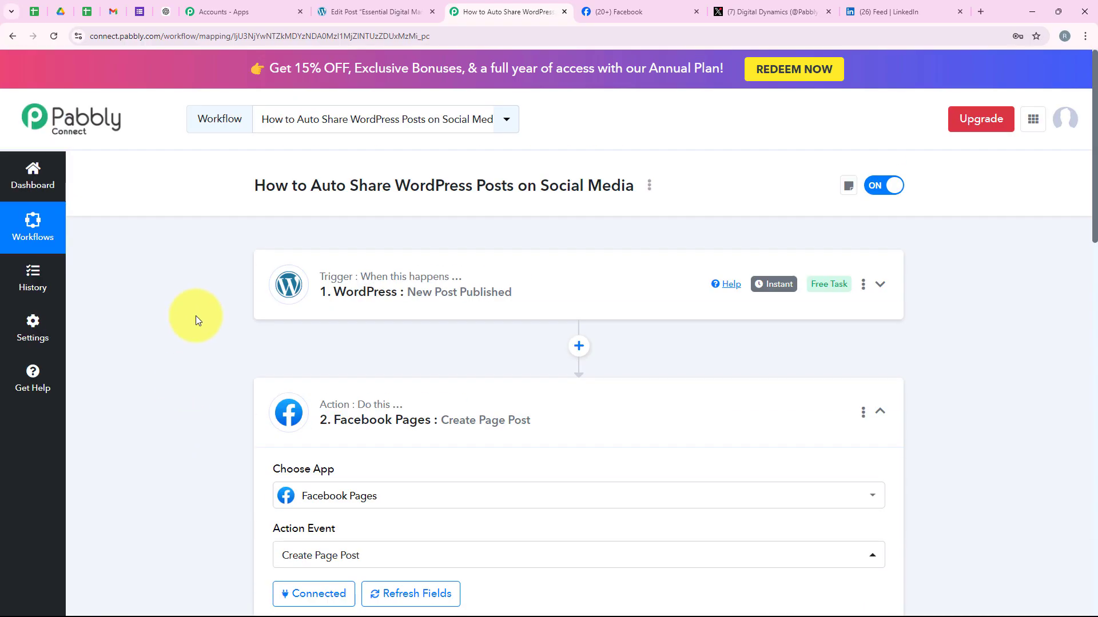
left_click(514, 414)
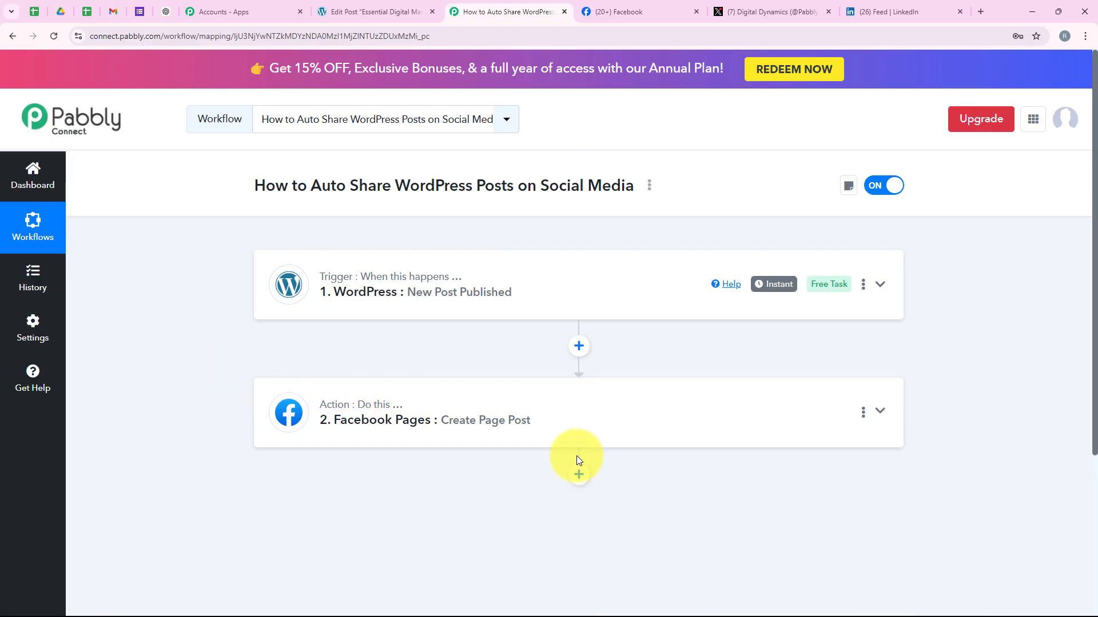
Step: Switch to the Digital Dynamics page on Facebook, reload it, and check the newly shared blog post's message
left_click(632, 6)
left_click(55, 31)
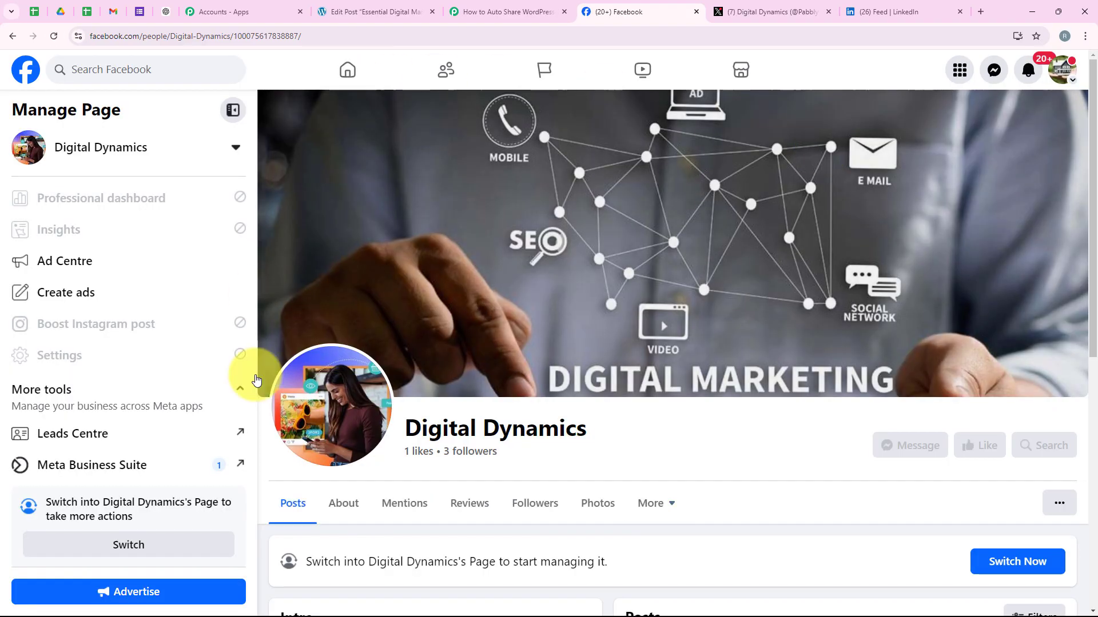
scroll(833, 375, "down", 6)
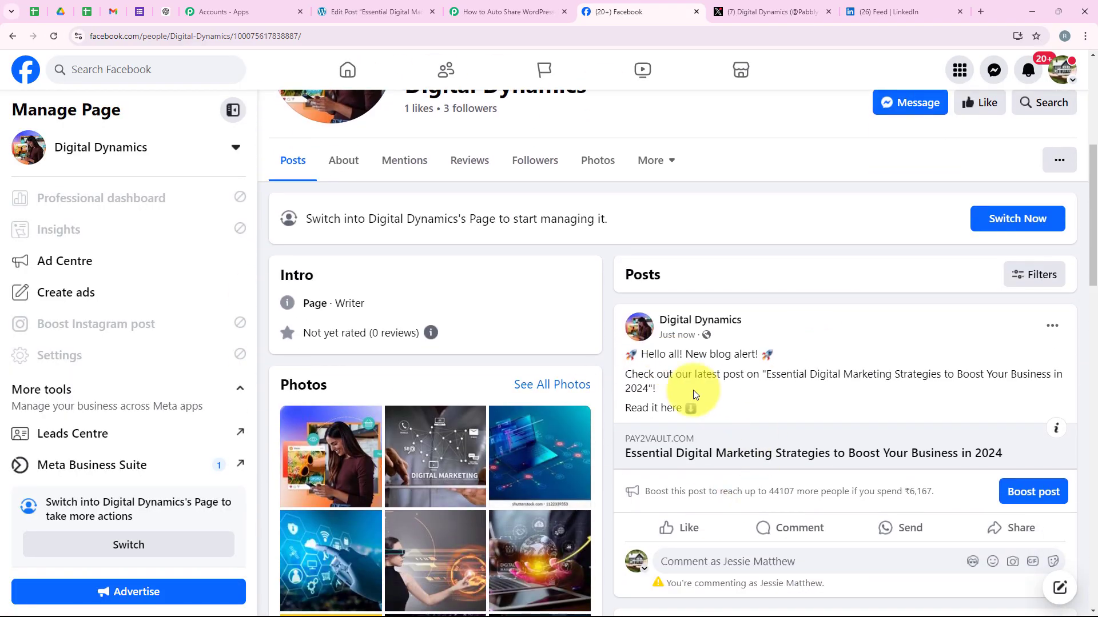
left_click_drag(639, 354, 718, 385)
left_click(718, 385)
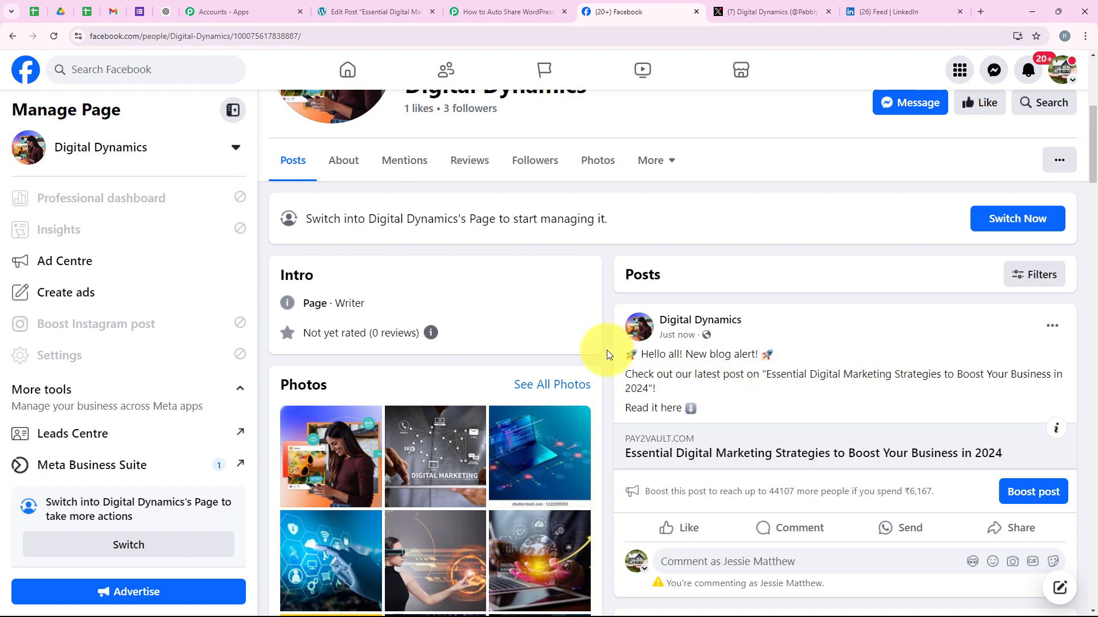
Step: Open the blog link attached to the Facebook post and look through the WordPress article it leads to
left_click(778, 466)
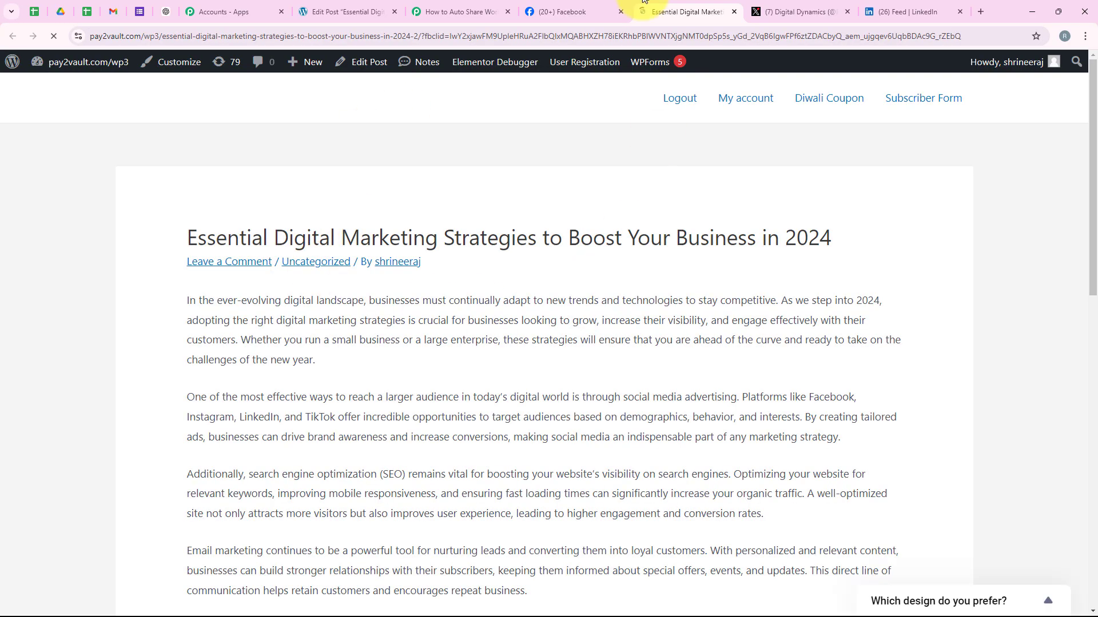
left_click(563, 11)
left_click(709, 9)
scroll(362, 253, "down", 5)
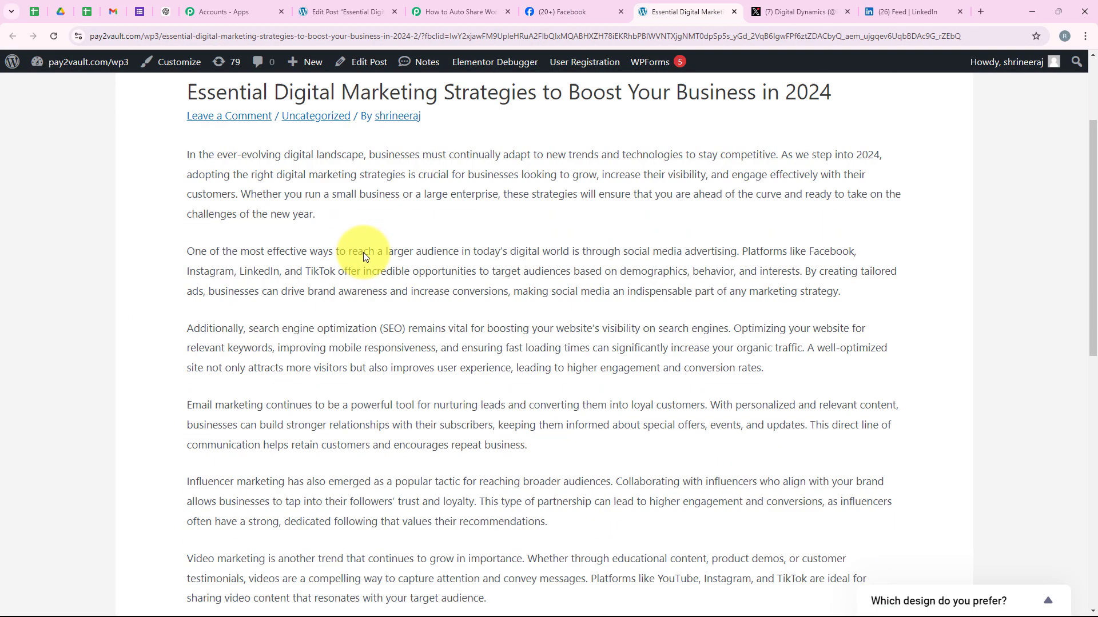
scroll(216, 355, "up", 4)
scroll(216, 355, "up", 1)
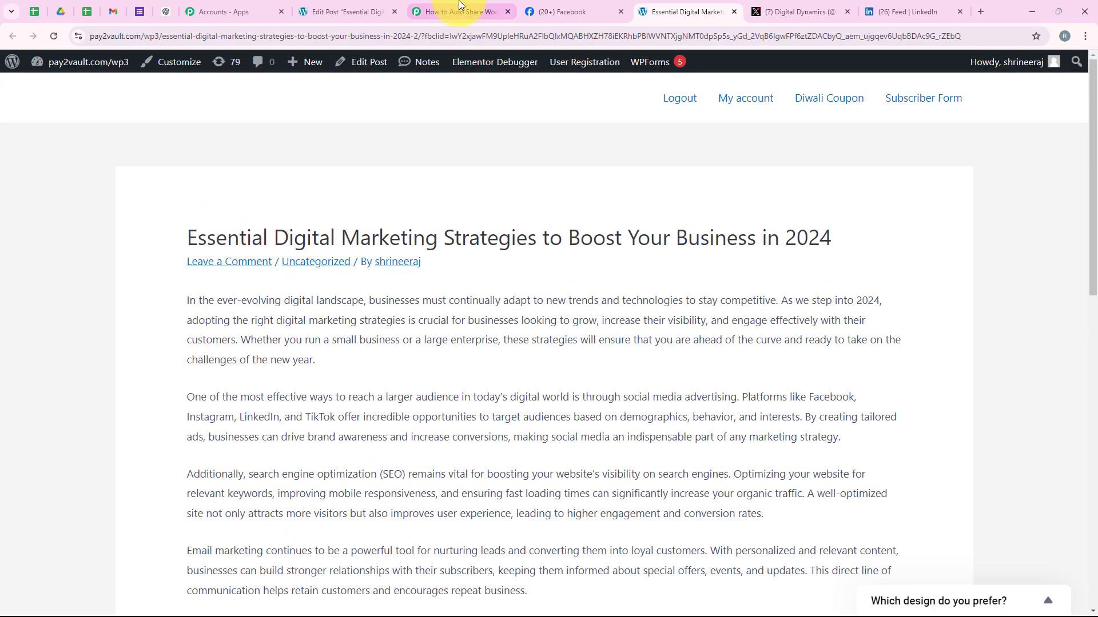
Step: Return to the Pabbly Connect workflow and add a third step using the X (Formerly Twitter) app
left_click(459, 8)
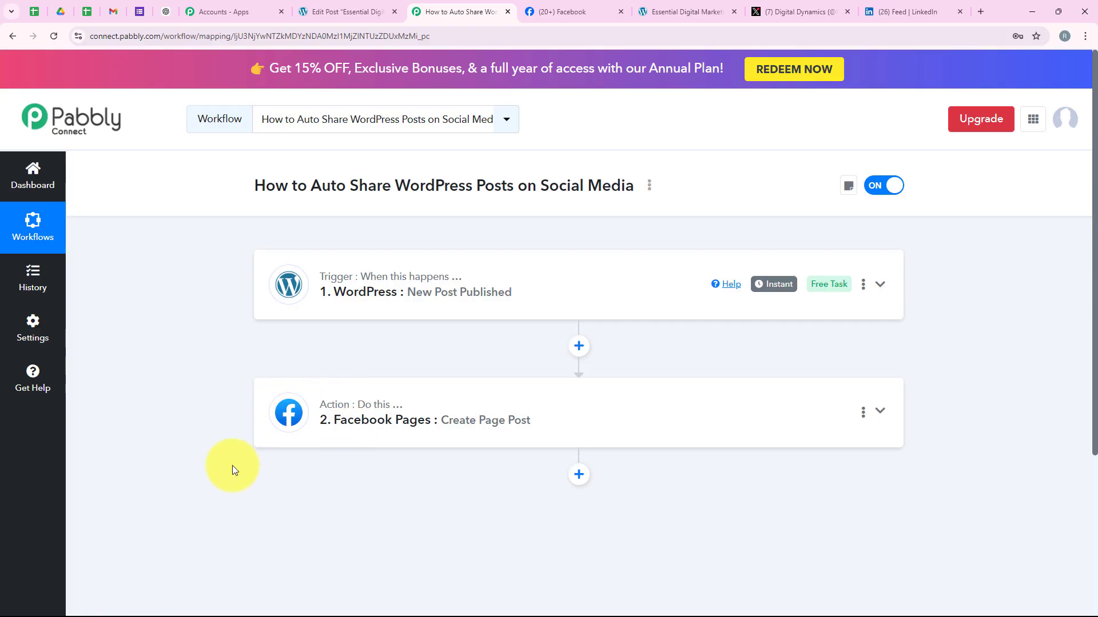
scroll(203, 356, "down", 2)
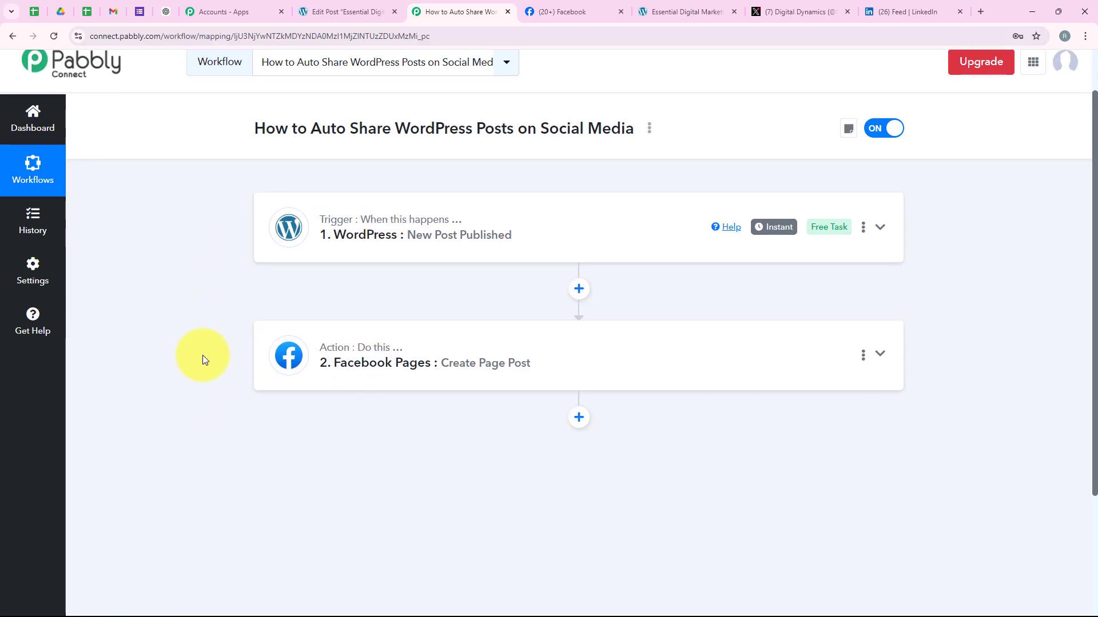
scroll(202, 355, "down", 1)
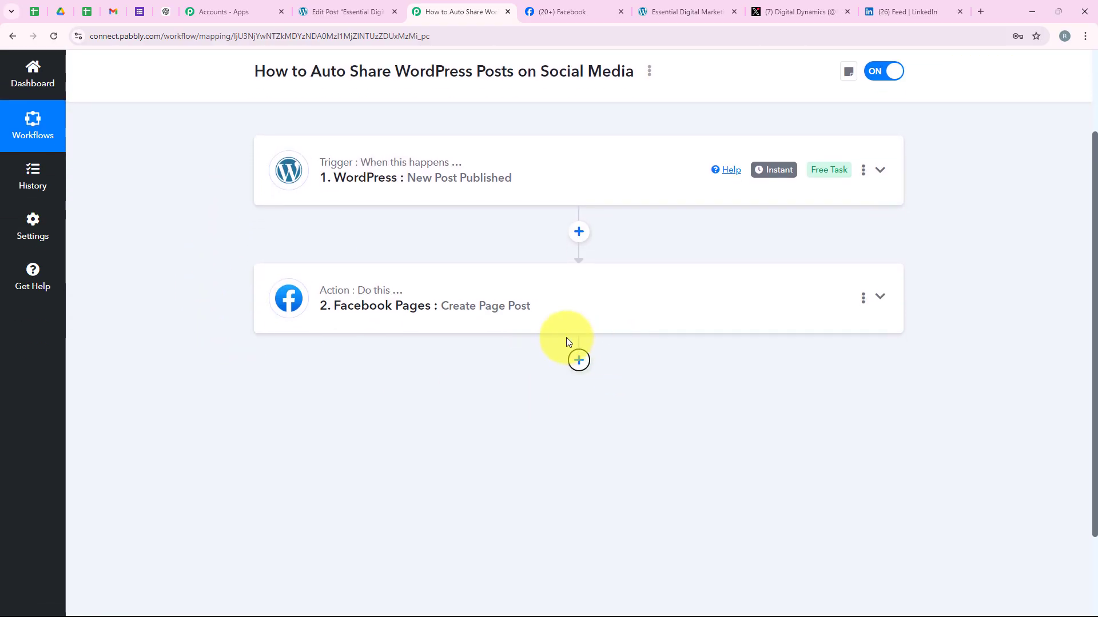
left_click(577, 358)
left_click(332, 298)
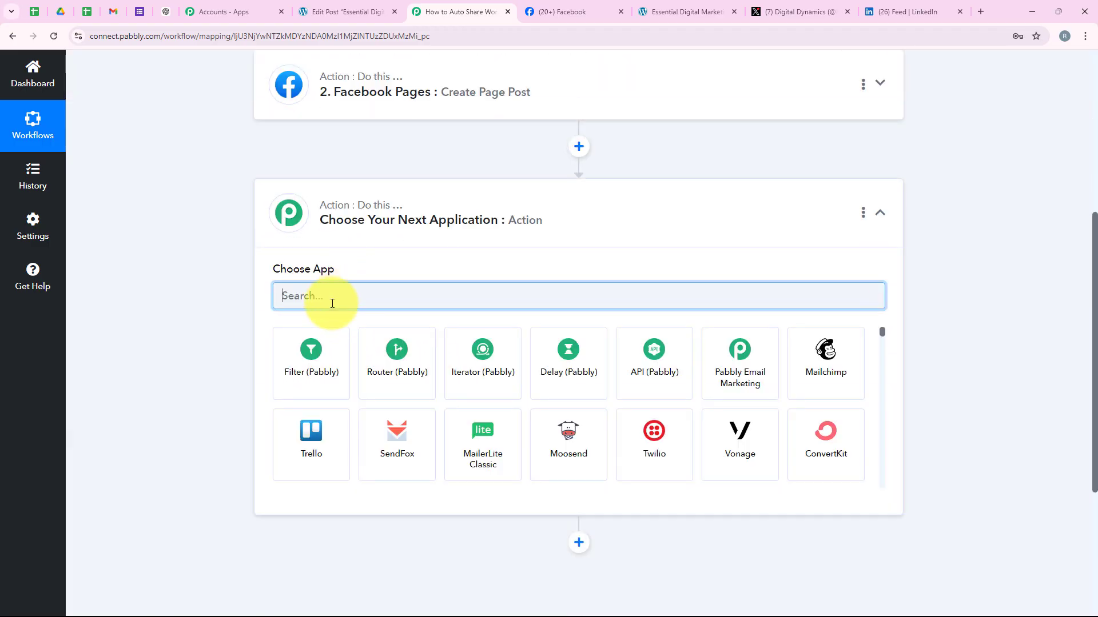
type("Twi")
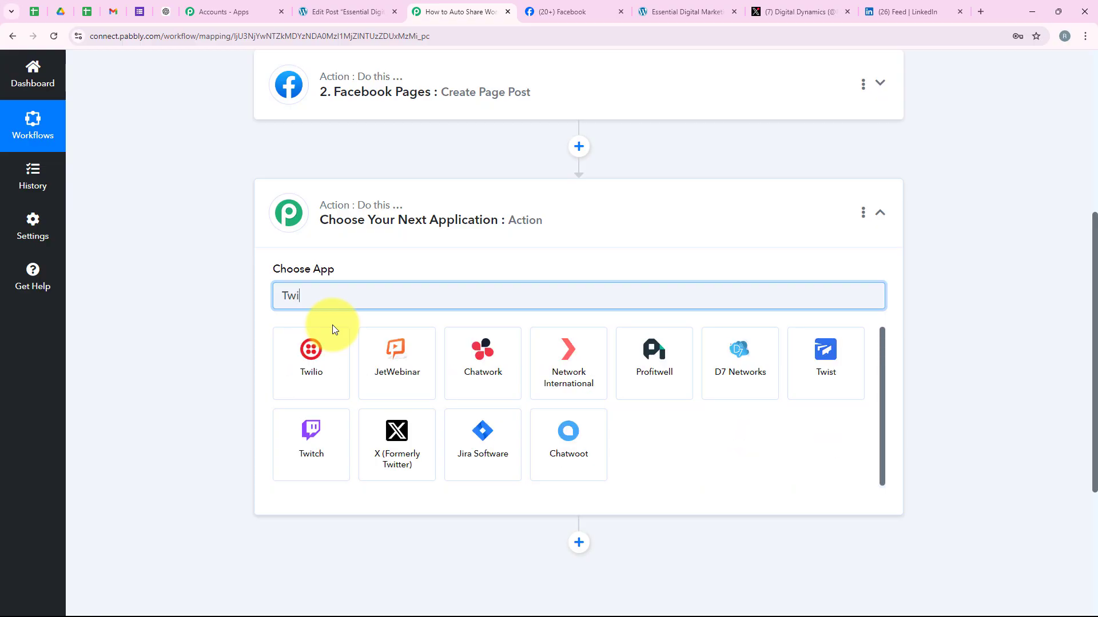
left_click(578, 361)
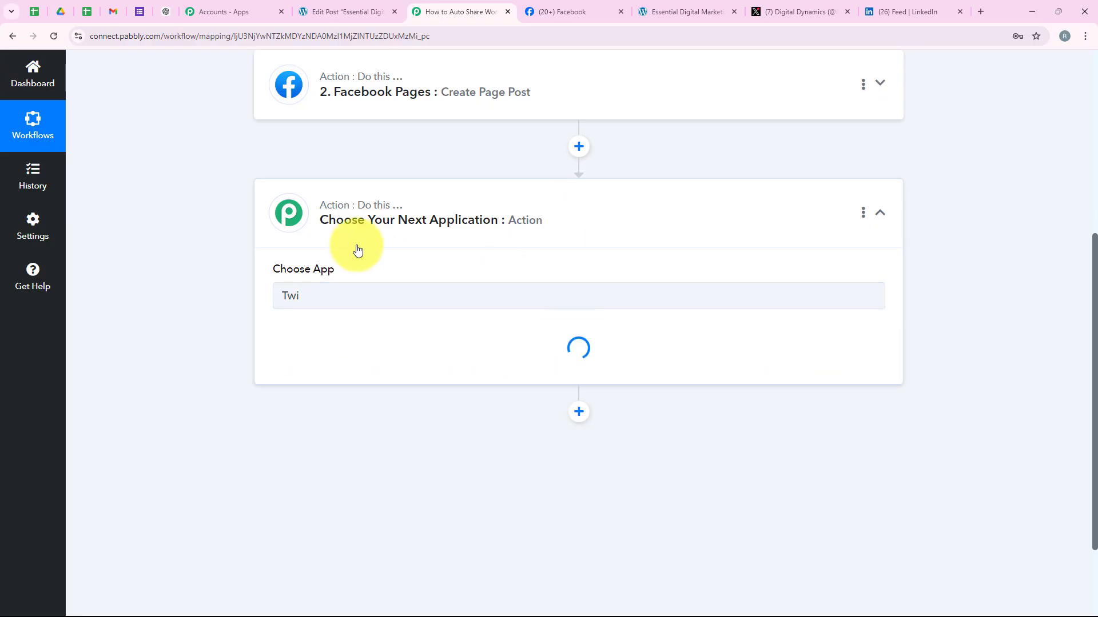
left_click_drag(265, 324, 333, 328)
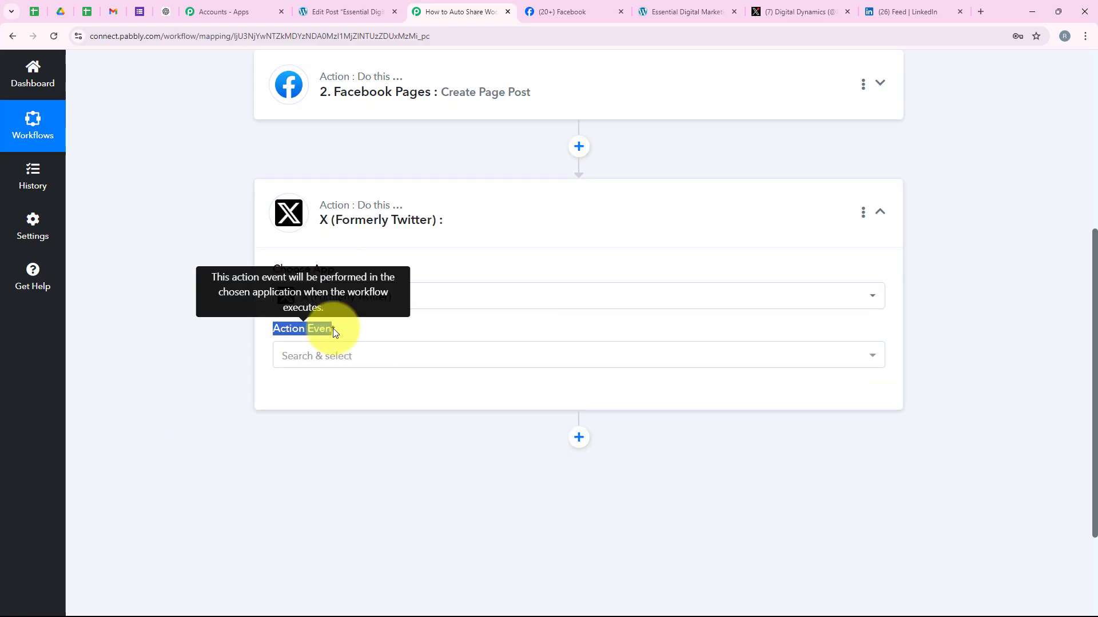
Step: Set the X step's action event to Create Tweet and start adding a new X (Formerly Twitter) connection
left_click(318, 351)
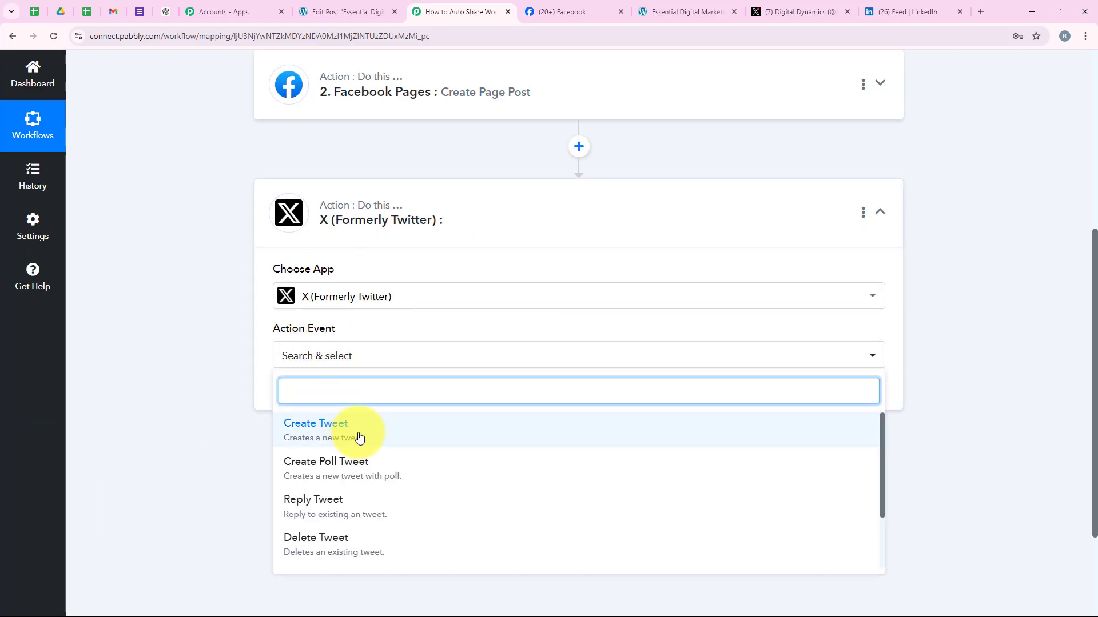
left_click(358, 435)
left_click(318, 393)
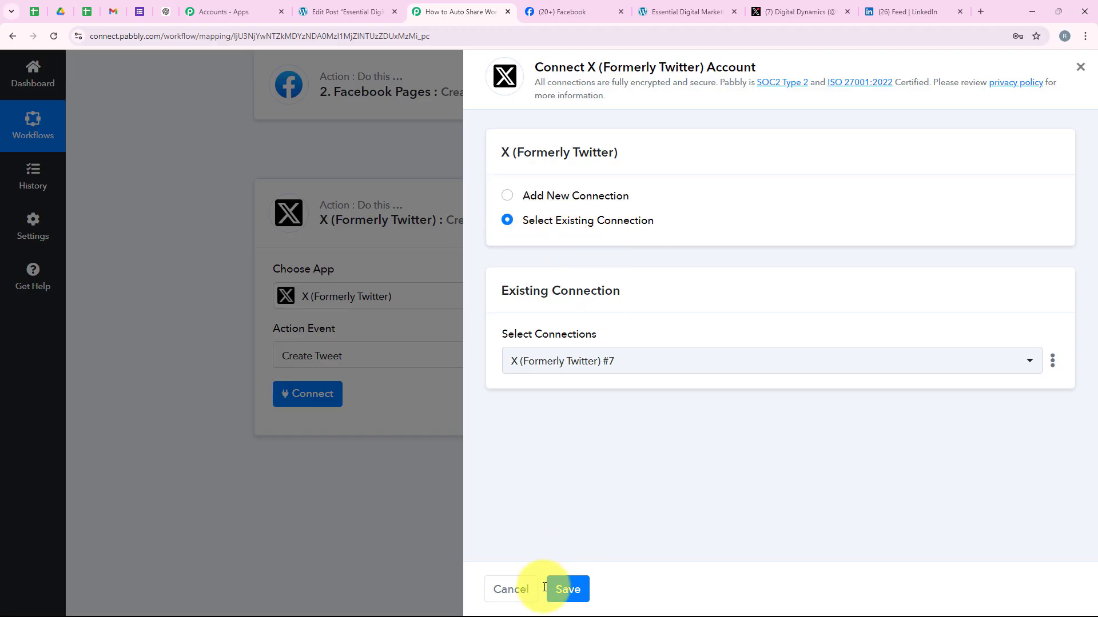
left_click(595, 198)
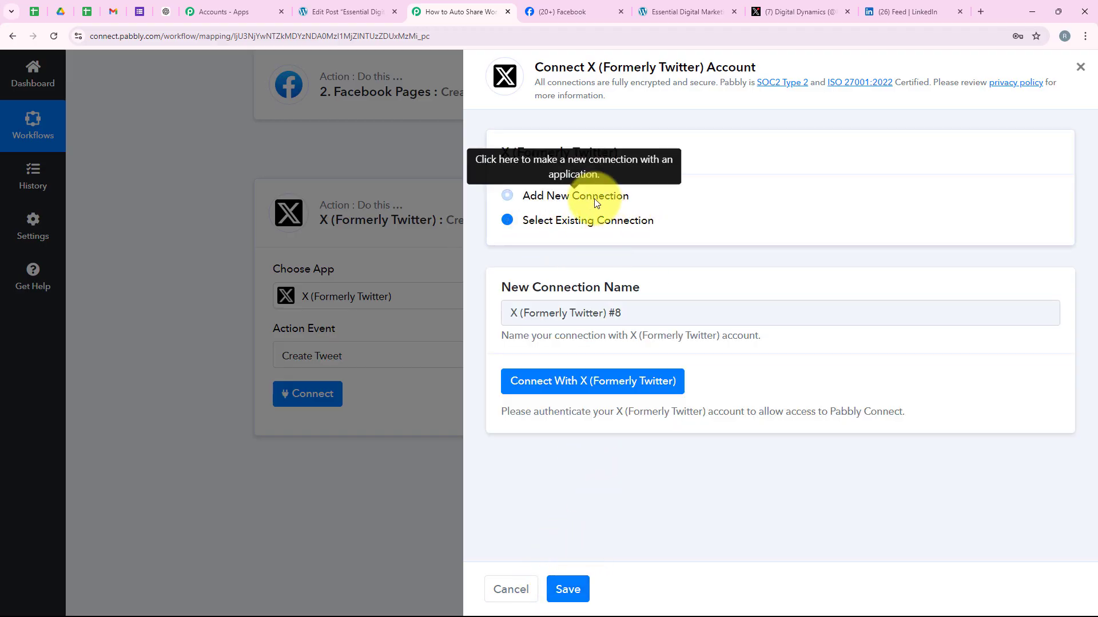
left_click(548, 381)
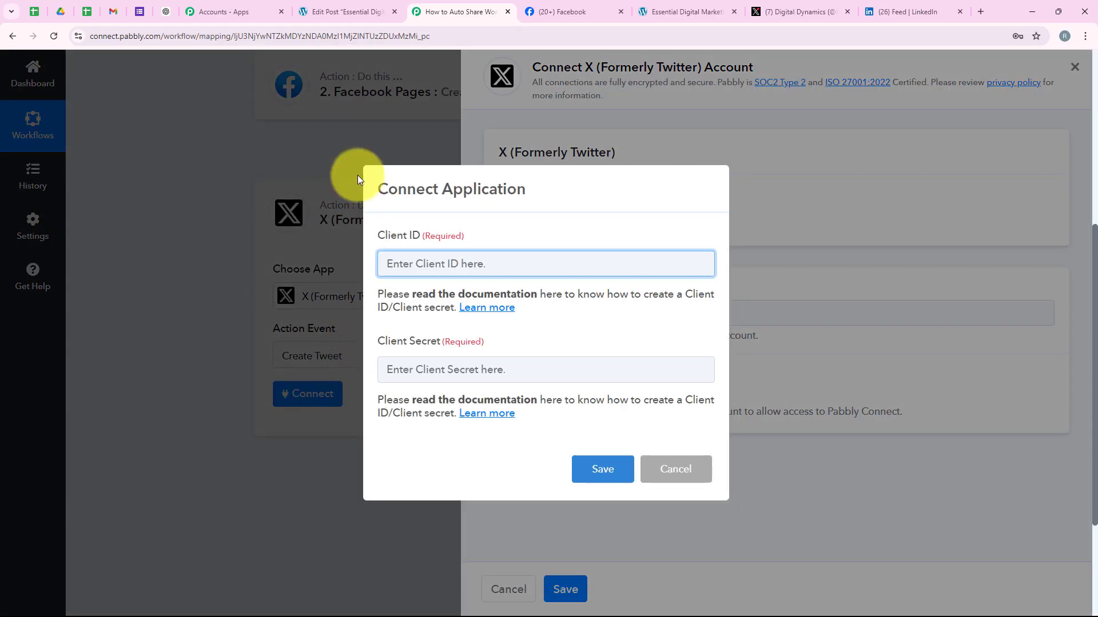
Step: Open the documentation on obtaining the Client ID and Client Secret, and read its Twitter Developer account instructions
left_click_drag(373, 226, 396, 246)
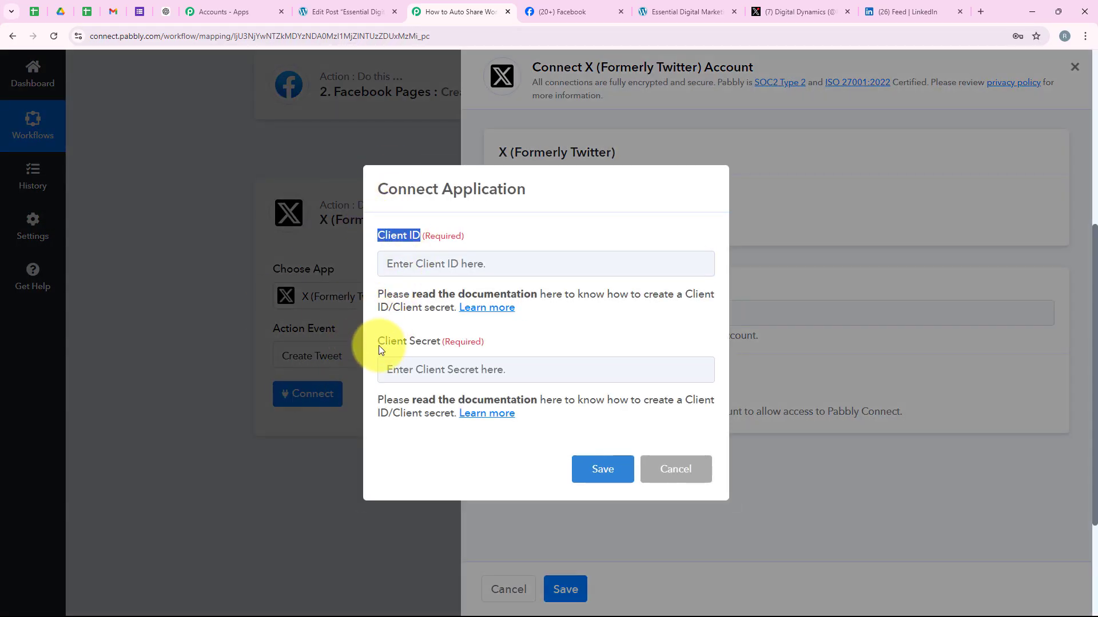
left_click(626, 312)
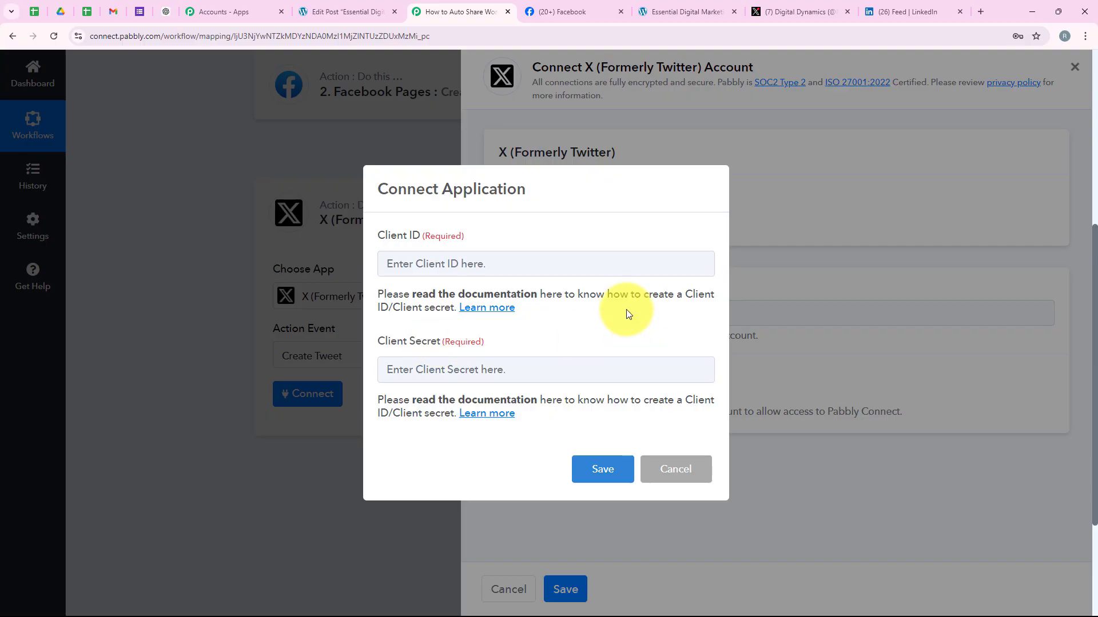
triple_click(514, 298)
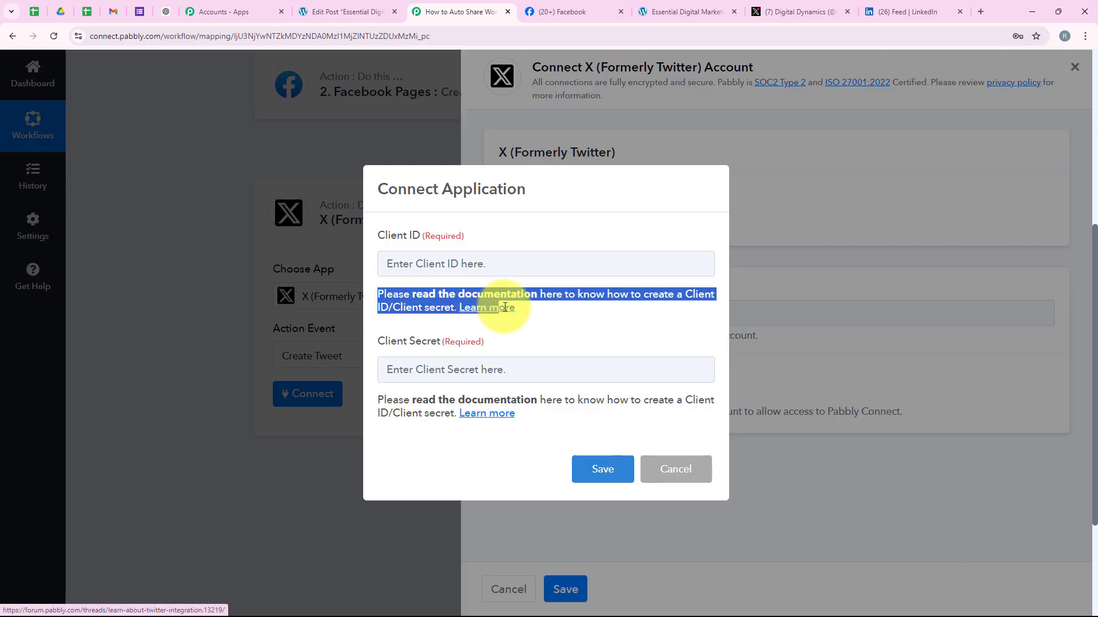
left_click(536, 322)
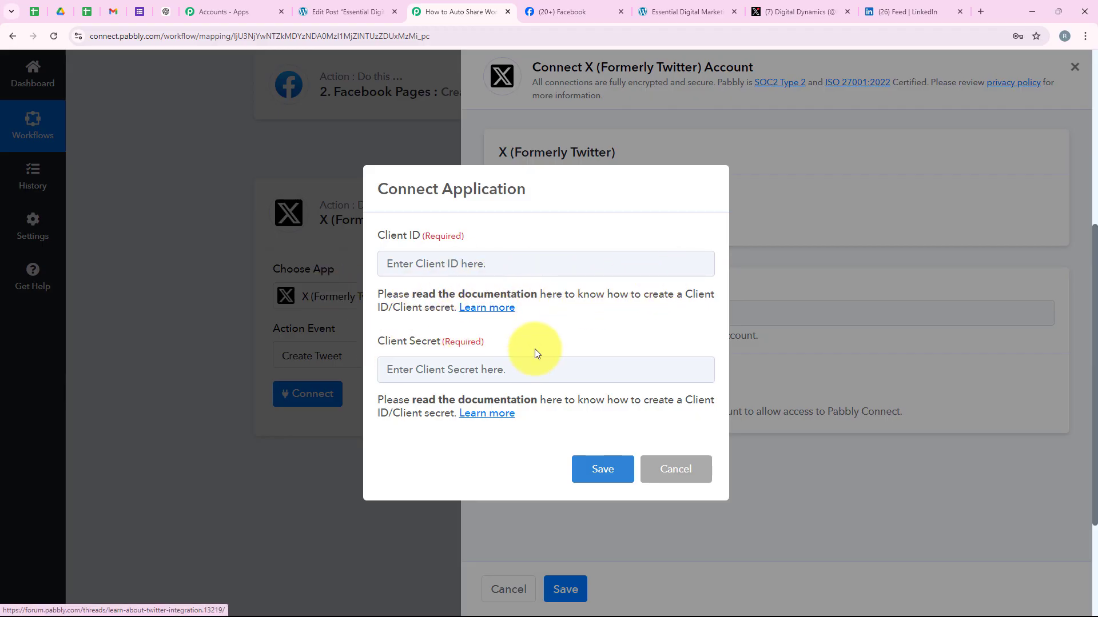
left_click(483, 309)
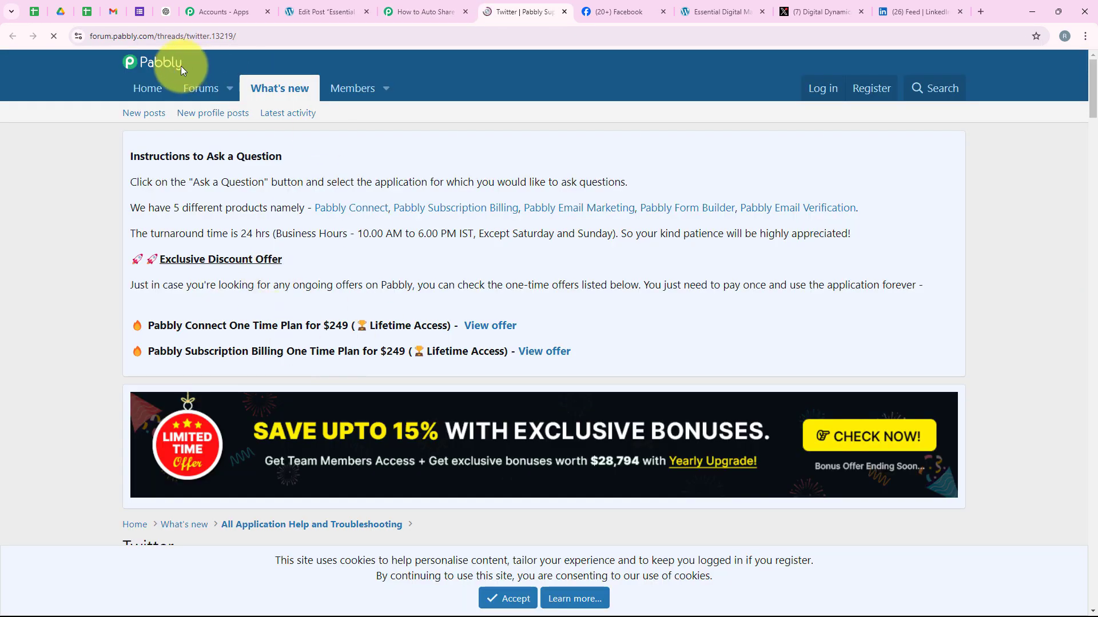
scroll(239, 216, "down", 5)
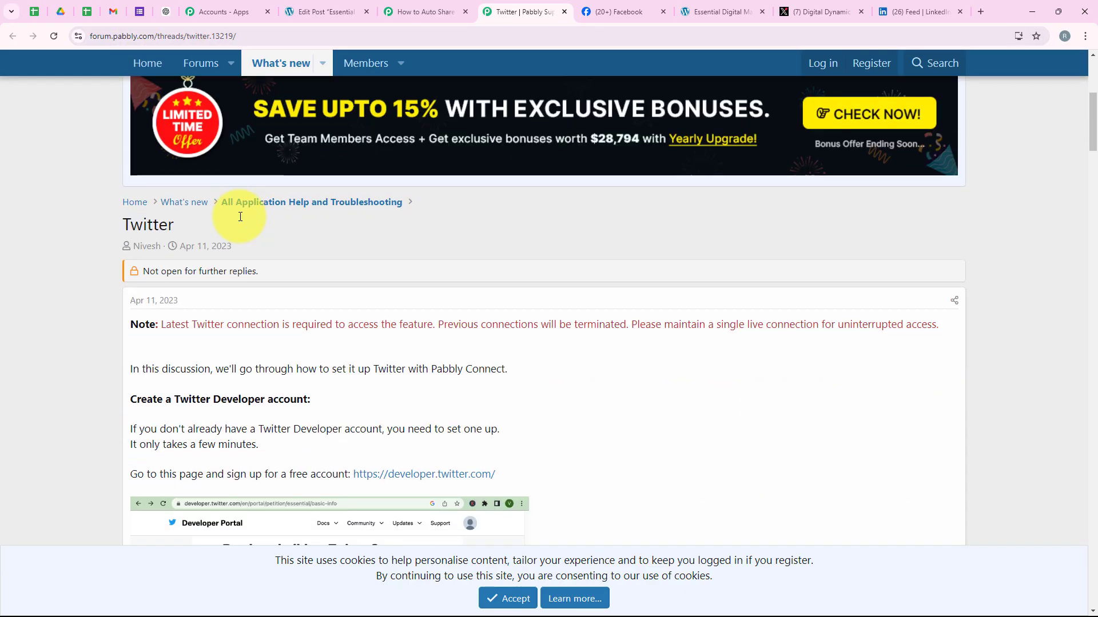
scroll(240, 216, "down", 12)
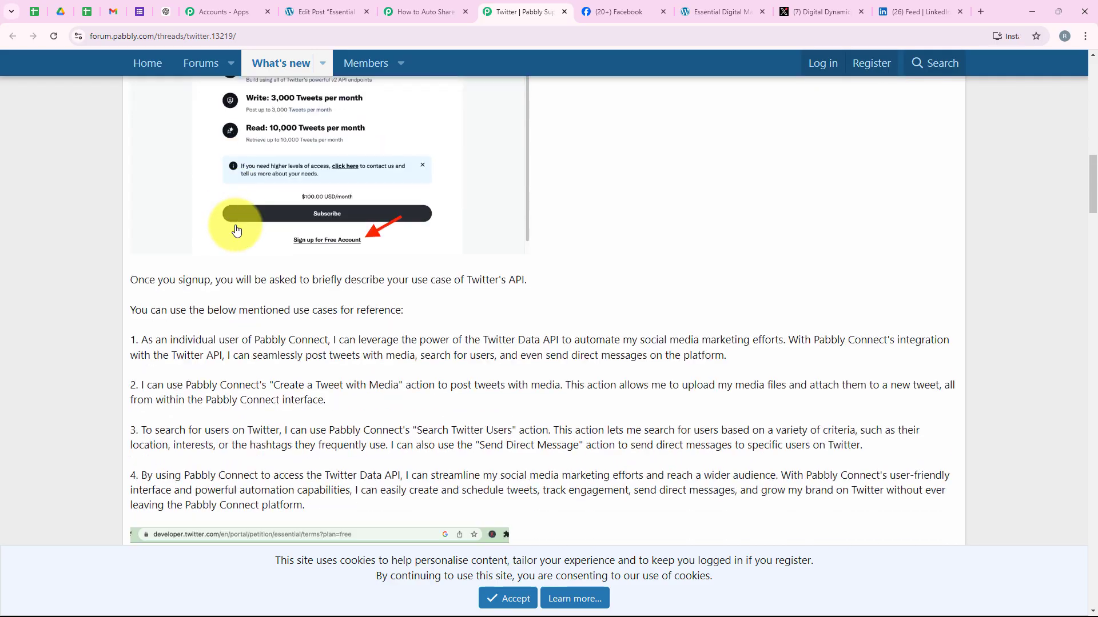
scroll(237, 231, "down", 2)
scroll(234, 359, "up", 9)
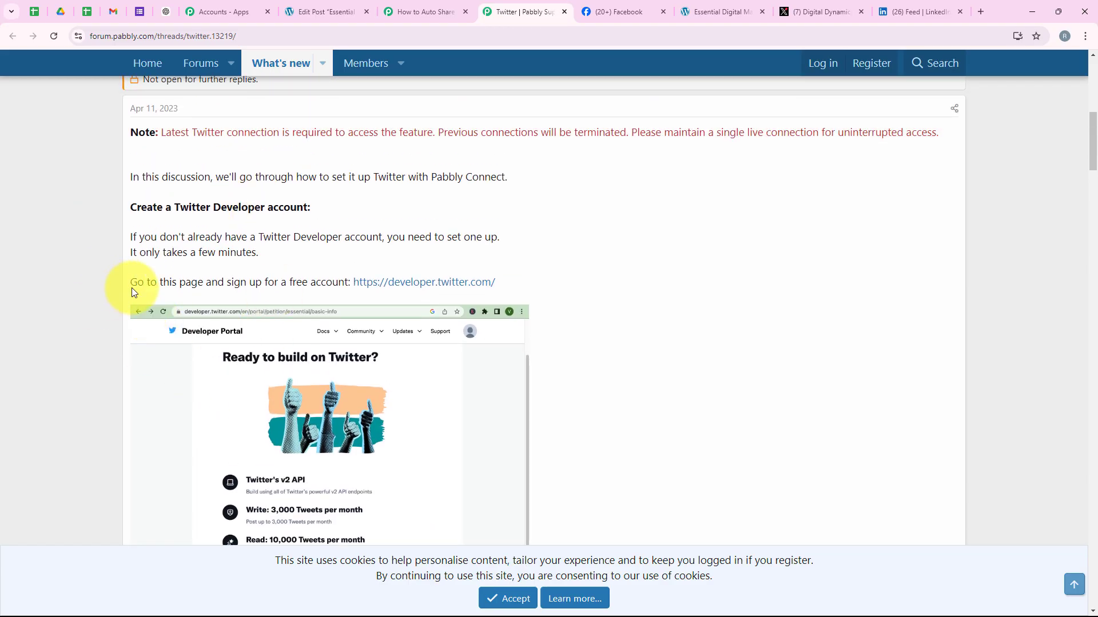
left_click_drag(132, 289, 159, 295)
left_click(332, 298)
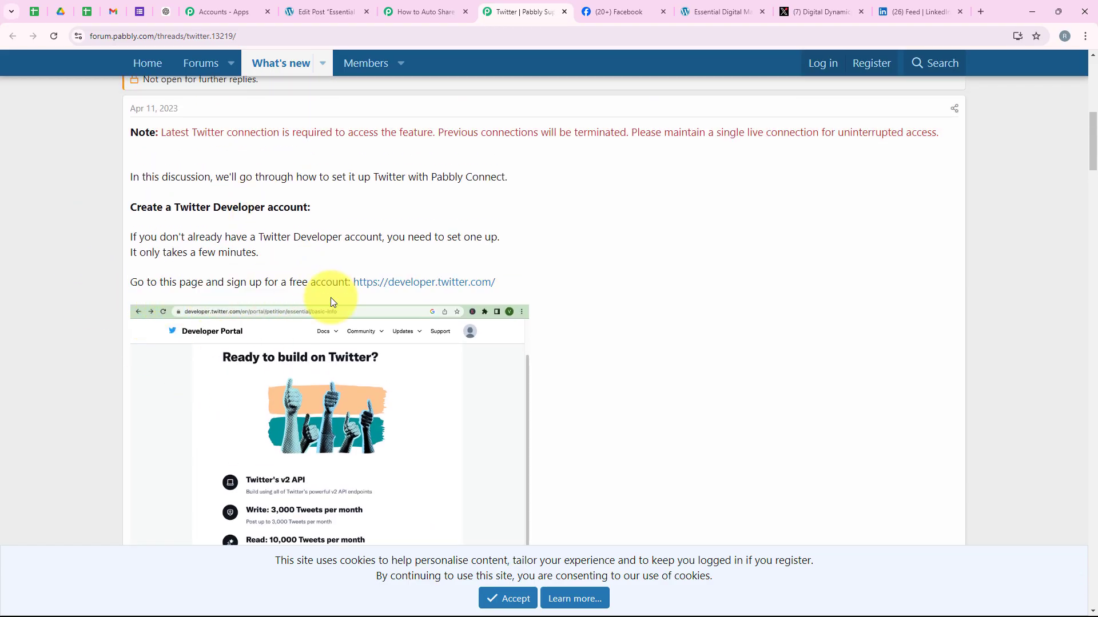
Step: Go to the X Developer Portal through the guide's developer link, open Test Application220's settings, and recheck the guide's sign-up instructions
left_click(422, 293)
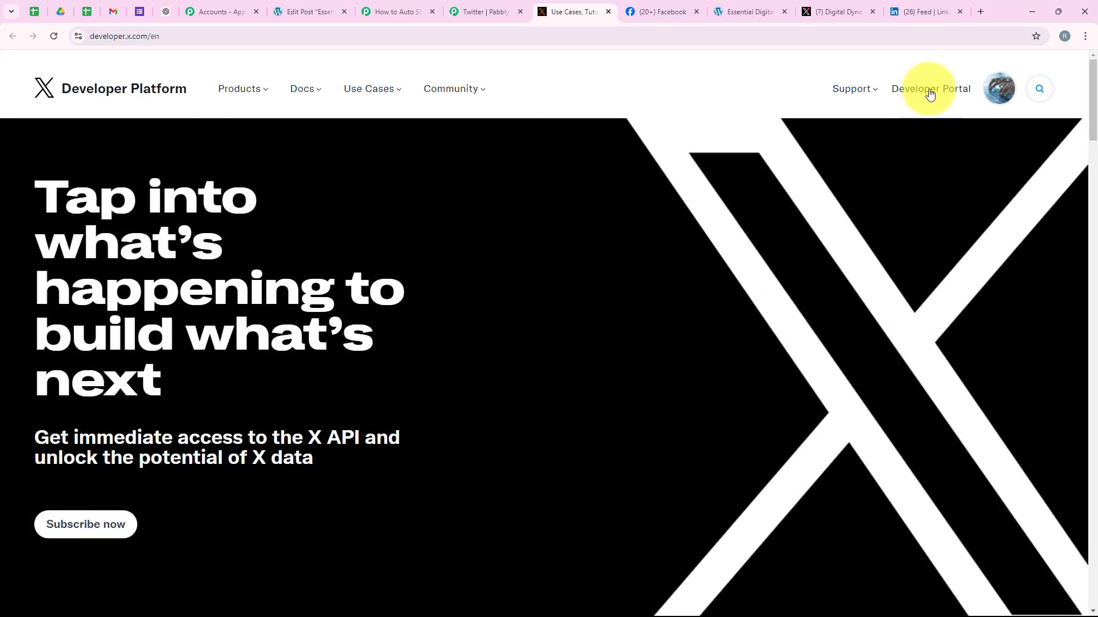
left_click(929, 91)
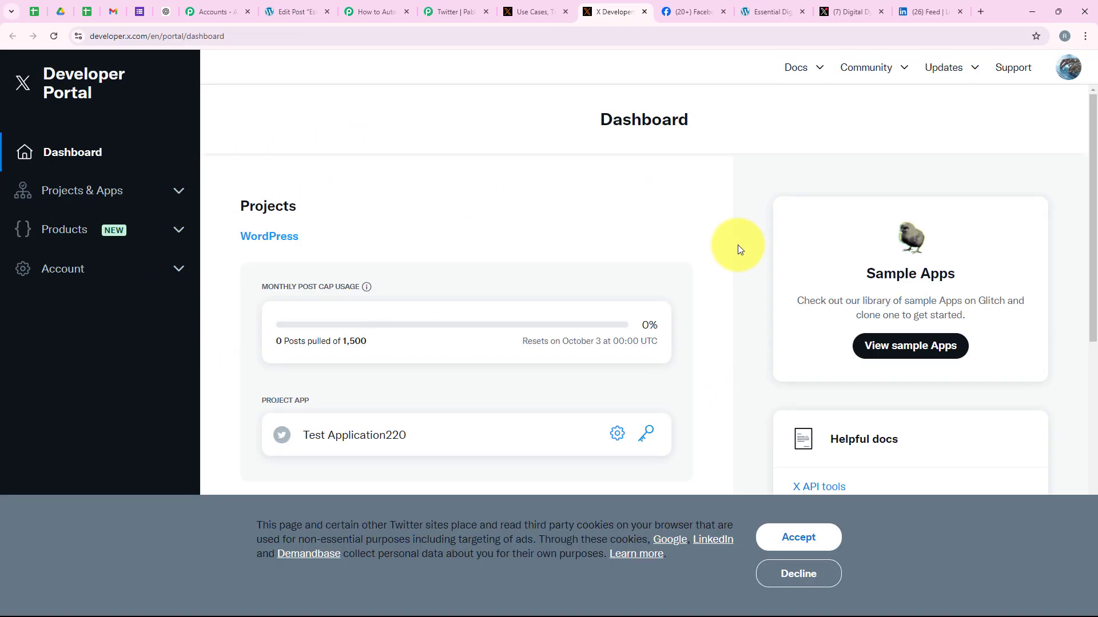
left_click(132, 189)
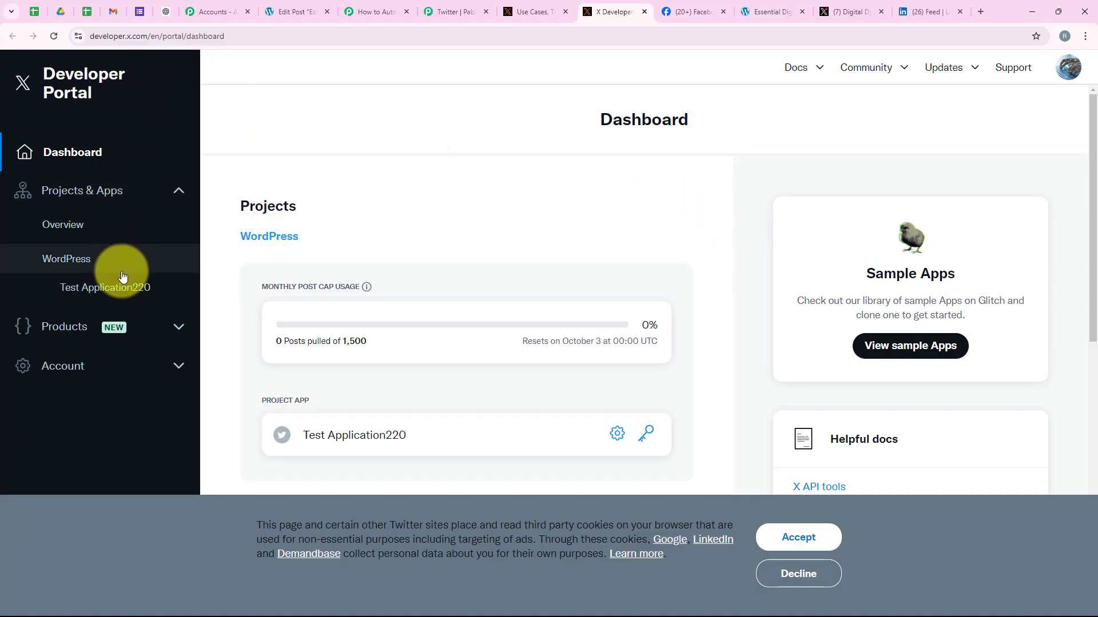
left_click(126, 291)
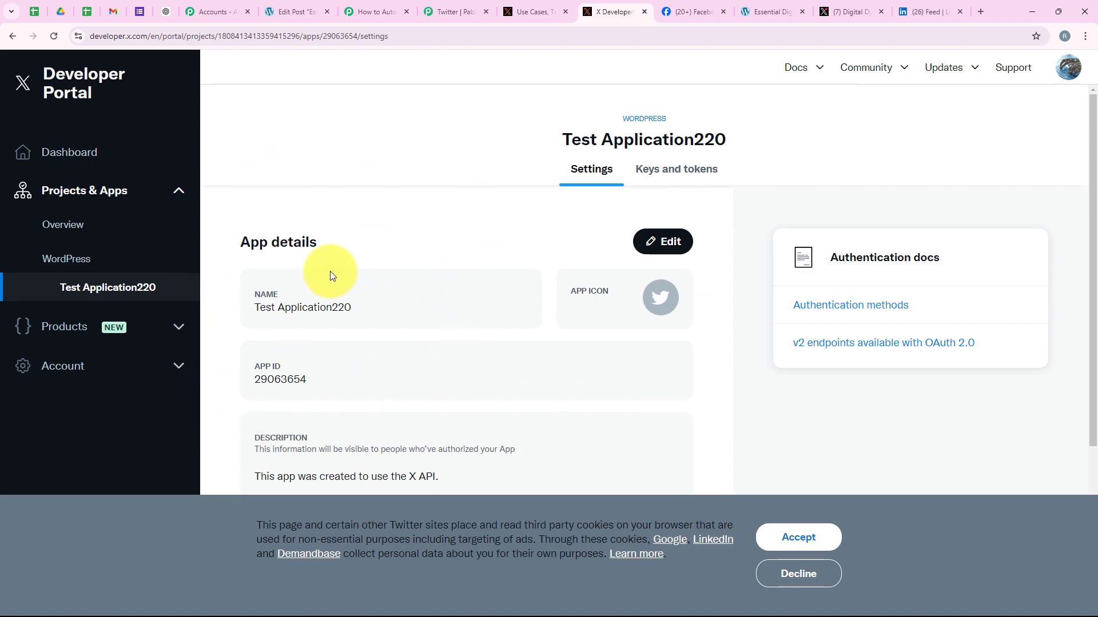
left_click(470, 11)
scroll(366, 303, "down", 10)
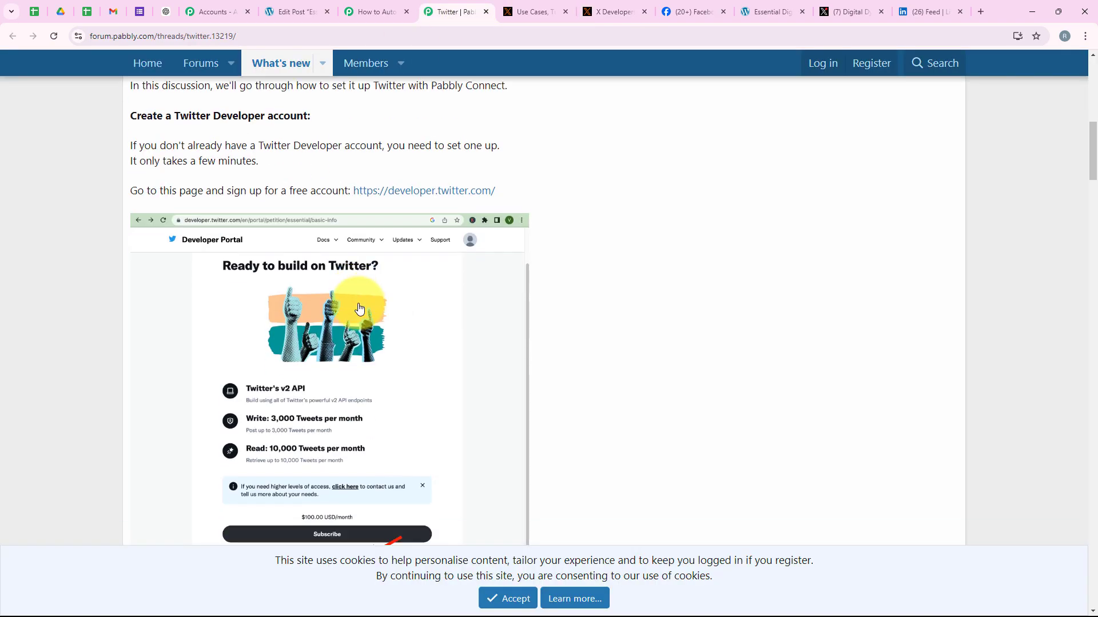
left_click(613, 11)
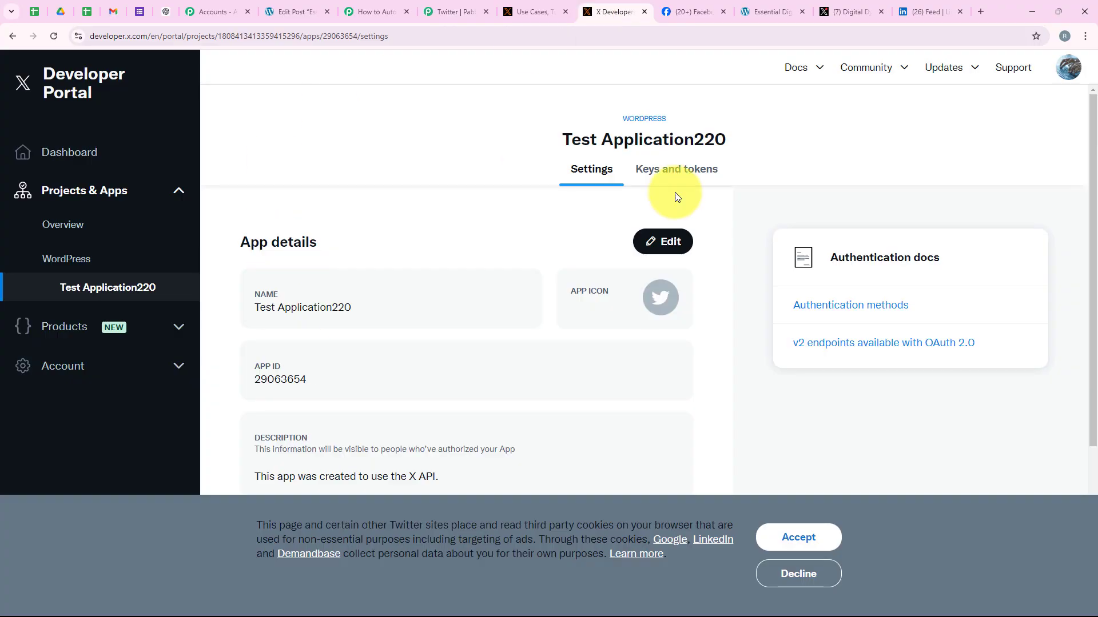
Step: Copy the OAuth 2.0 Client ID from Test Application220's keys and tokens and paste it as the Client ID in Pabbly Connect
left_click(658, 187)
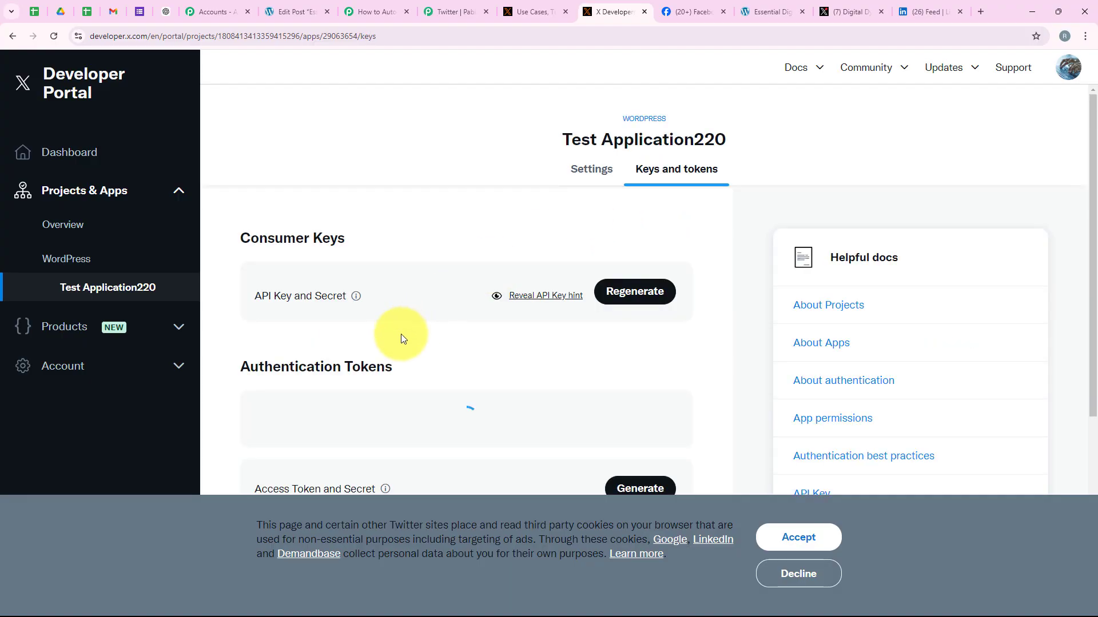
scroll(372, 366, "down", 5)
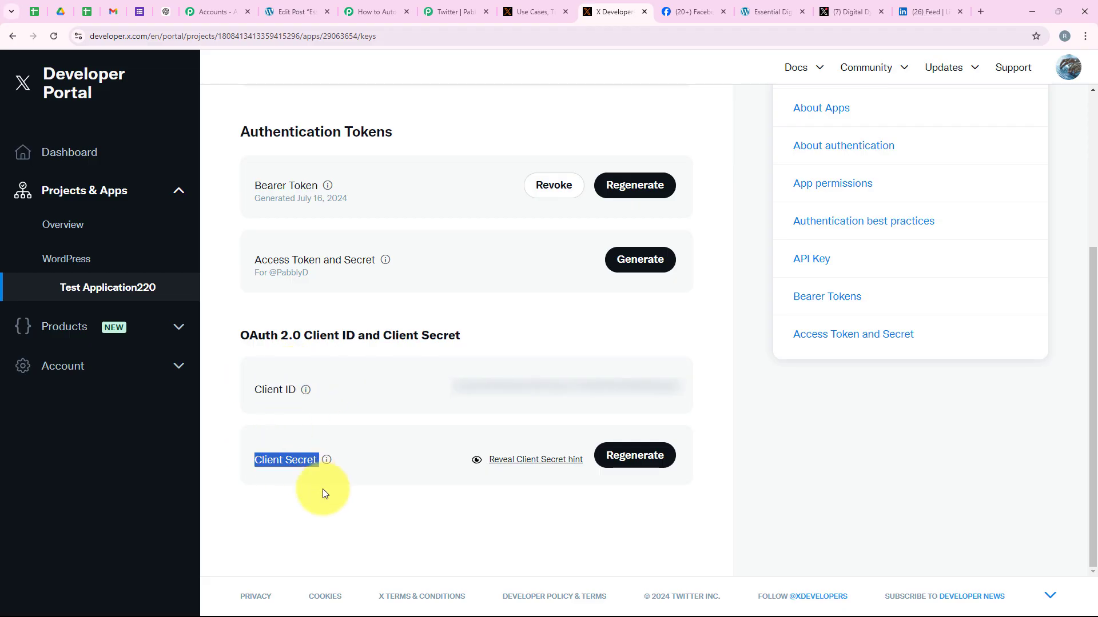
double_click(590, 404)
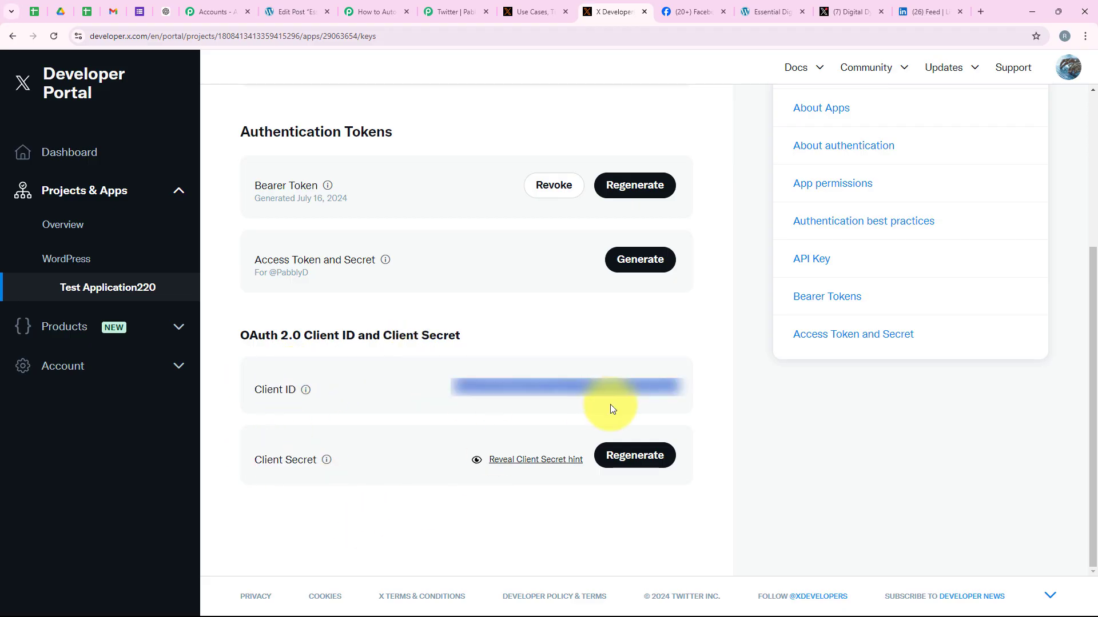
left_click(375, 11)
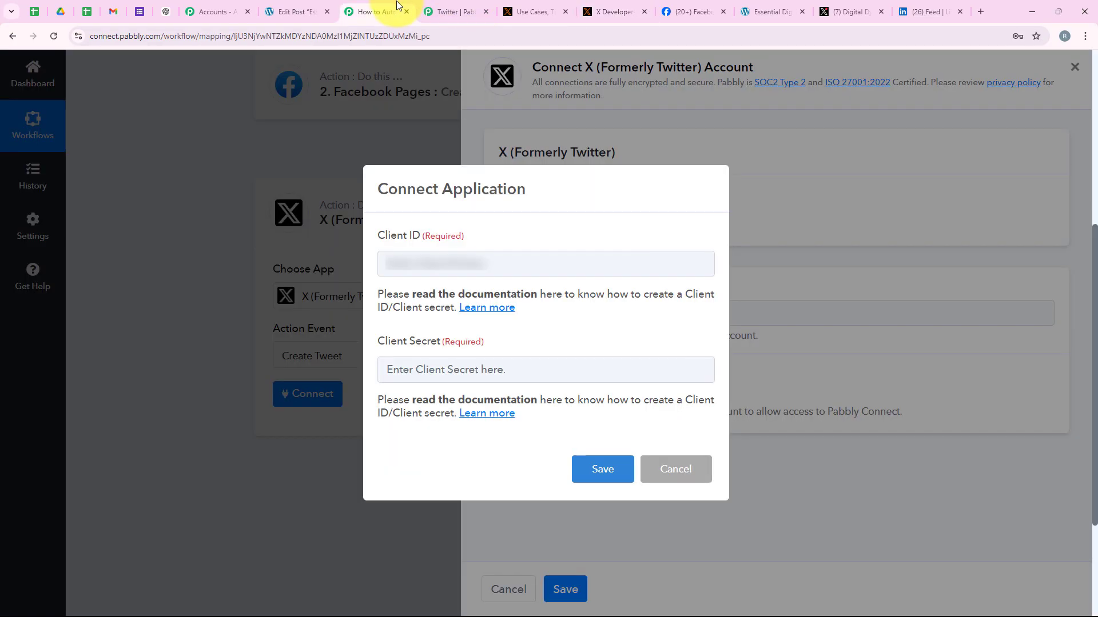
left_click(567, 272)
key("ctrl+v")
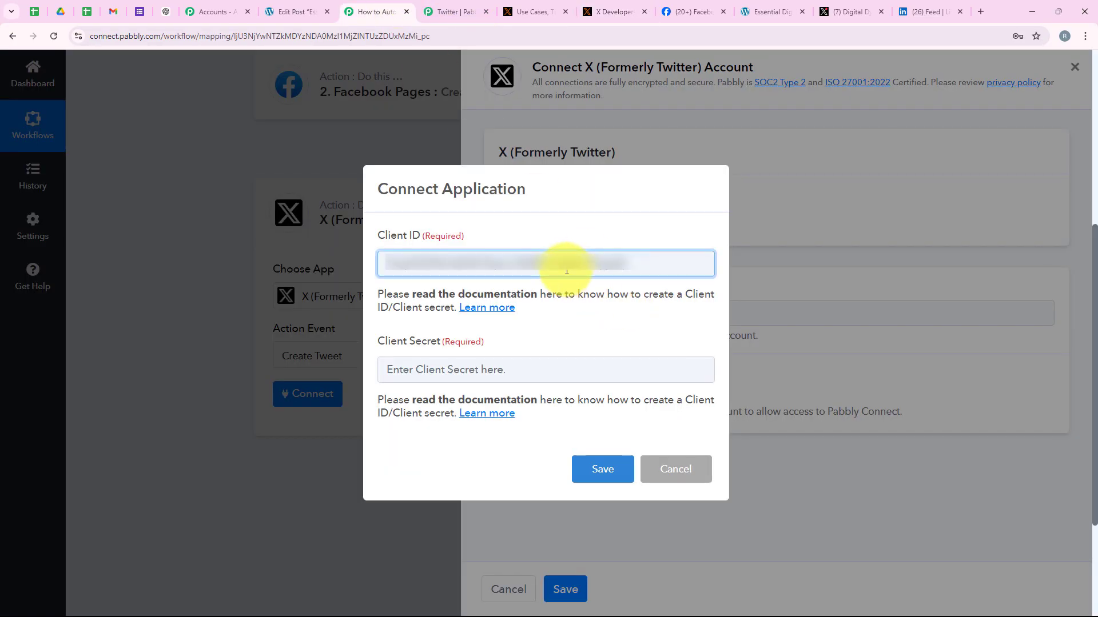
Step: Switch back to the X Developer Portal, regenerate Test Application220's OAuth 2.0 Client Secret, copy it, and acknowledge that it is saved
key("ctrl+Tab")
key("ctrl+Tab")
key("ctrl+Tab")
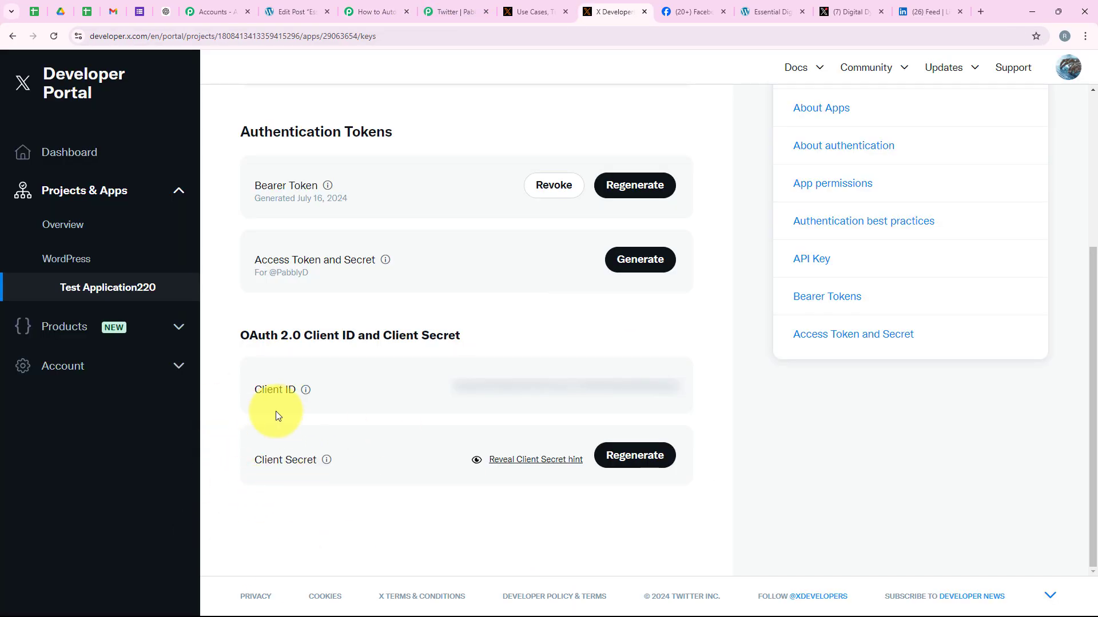
left_click(608, 467)
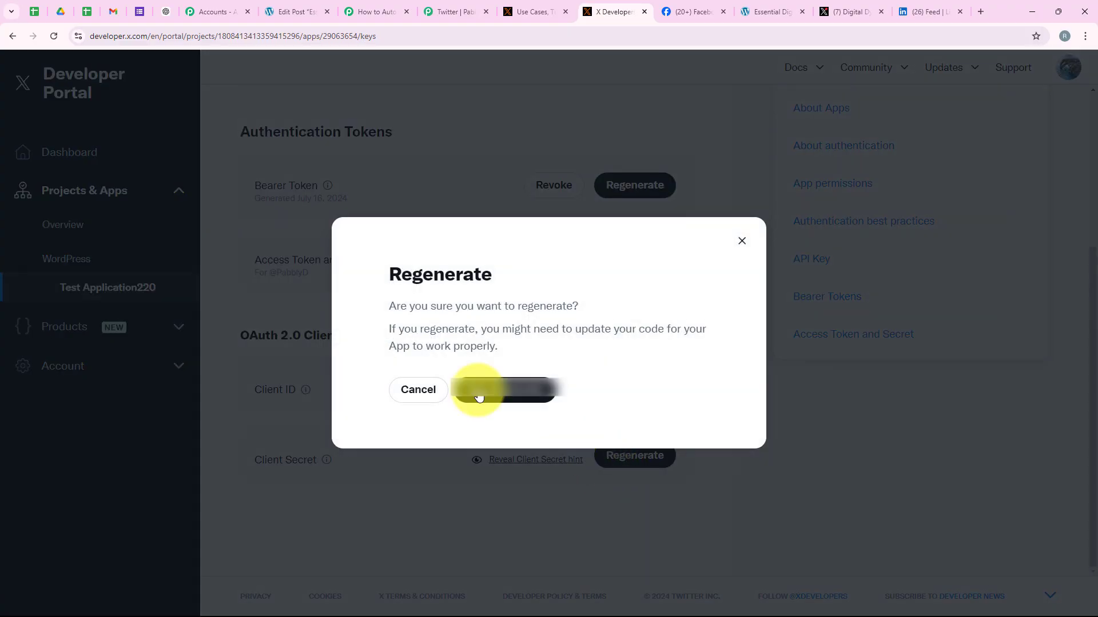
left_click(479, 394)
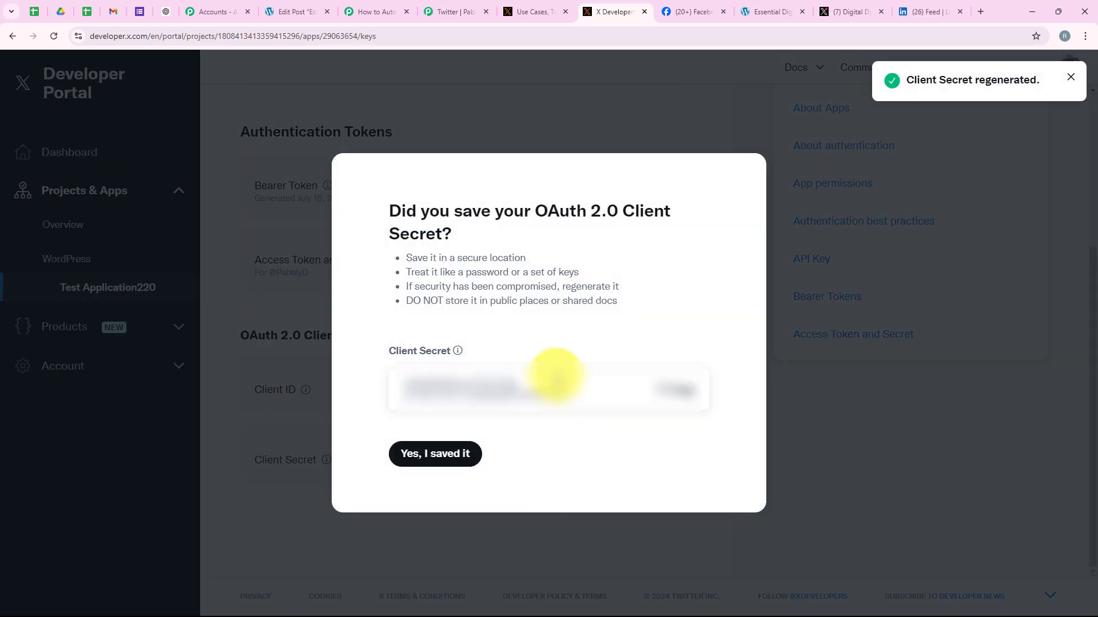
left_click(447, 455)
Step: Return to Pabbly Connect, paste the copied Client Secret into the application connection, and save the credentials
left_click(430, 6)
left_click(372, 11)
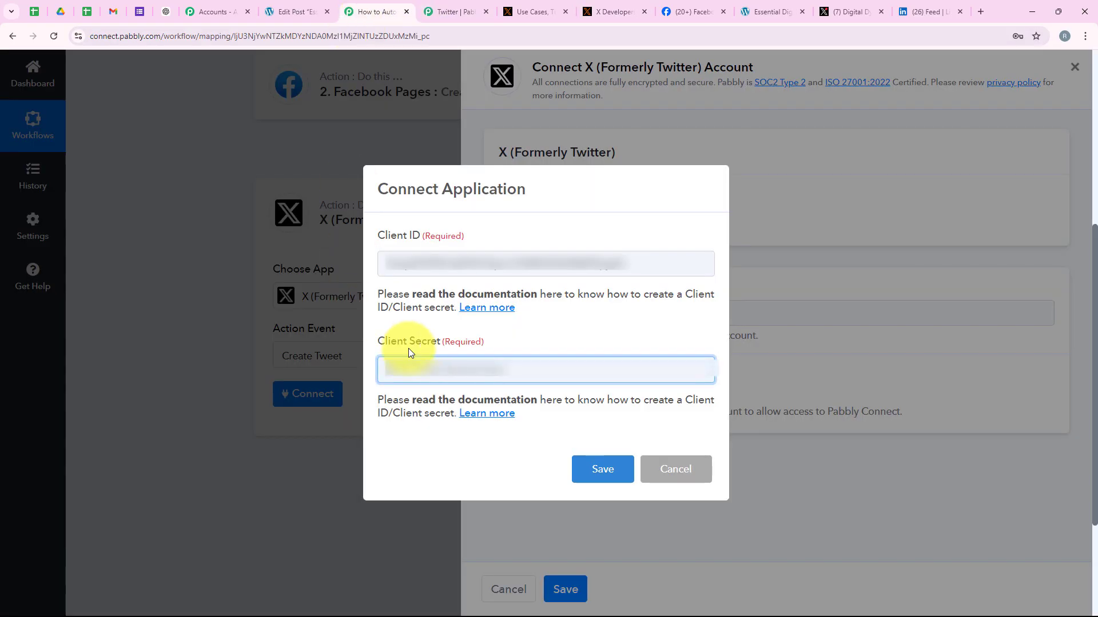
right_click(413, 361)
left_click(439, 237)
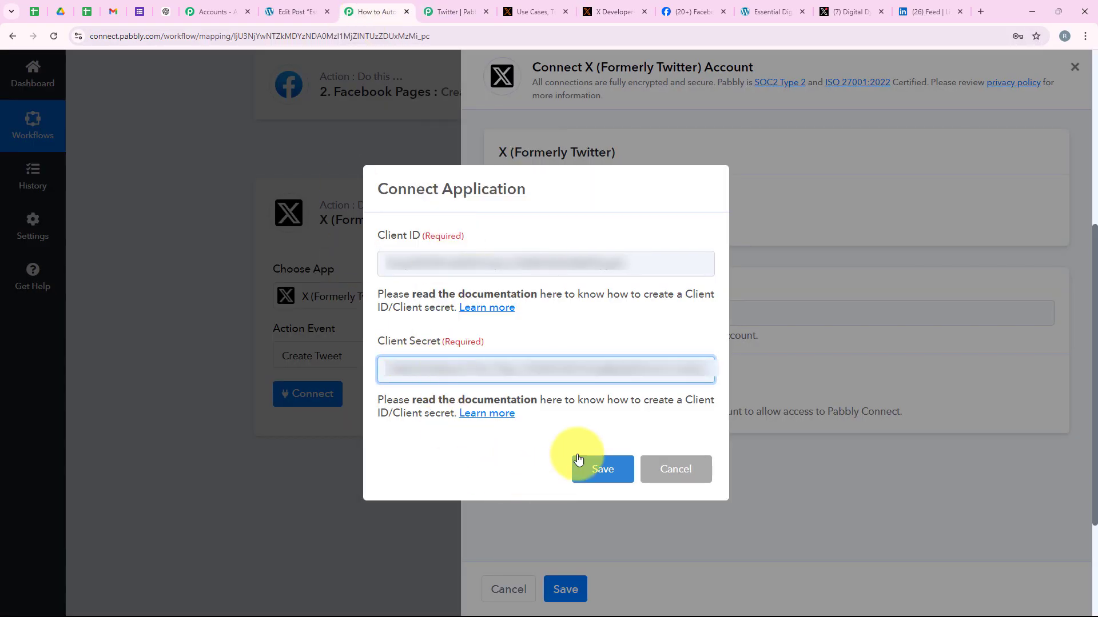
left_click(577, 480)
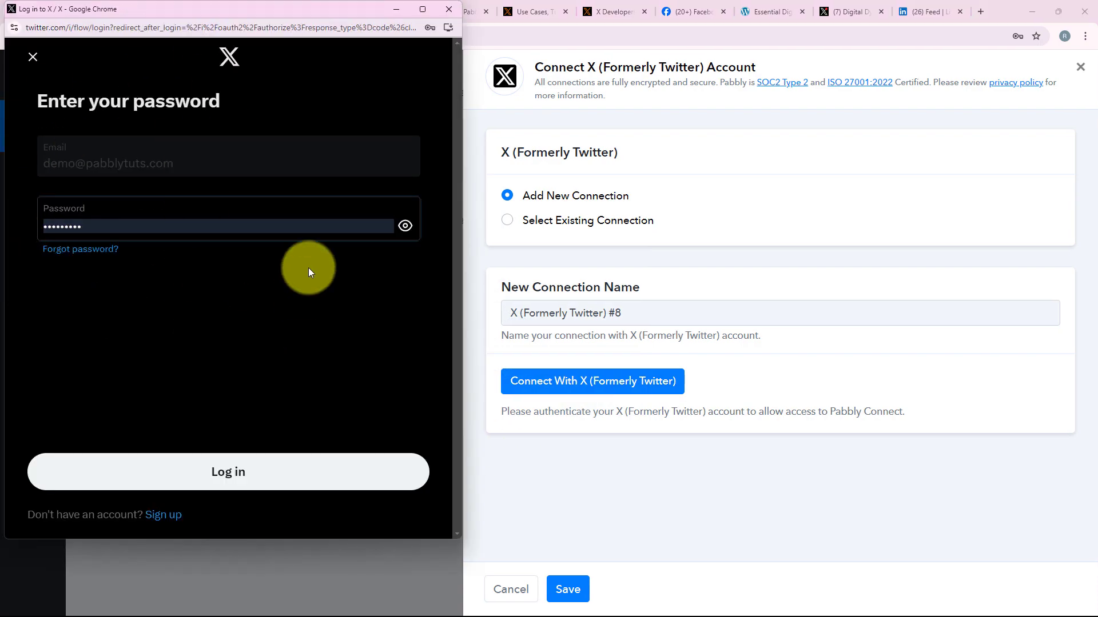
Step: Log in to X with the filled-in credentials, review the requested permissions, and authorize Test Application220 to access the account
left_click(215, 469)
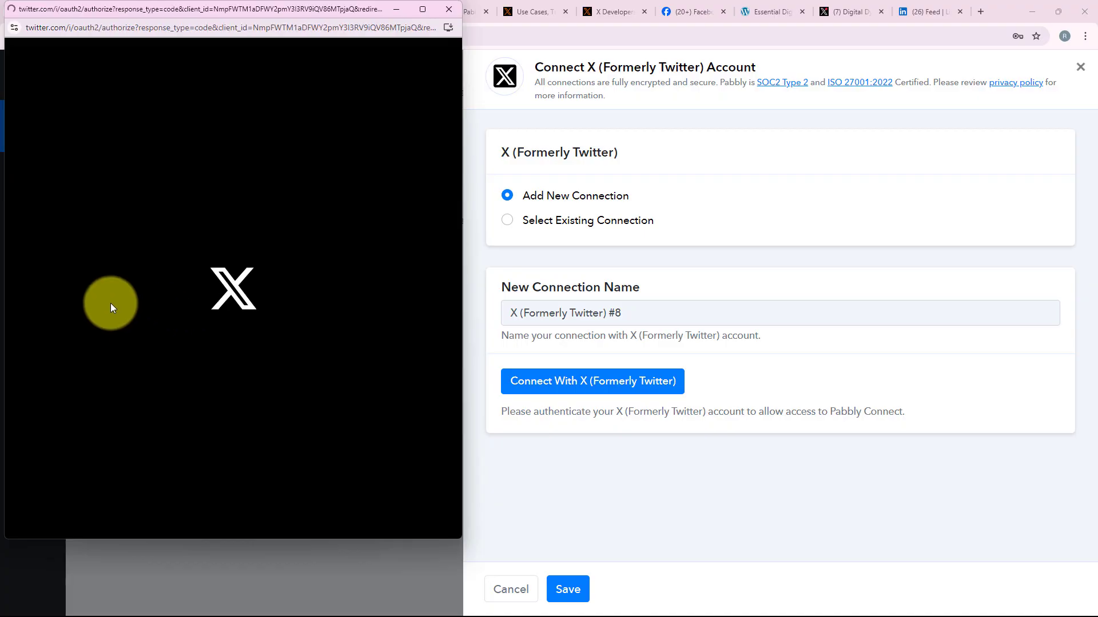
scroll(280, 307, "down", 2)
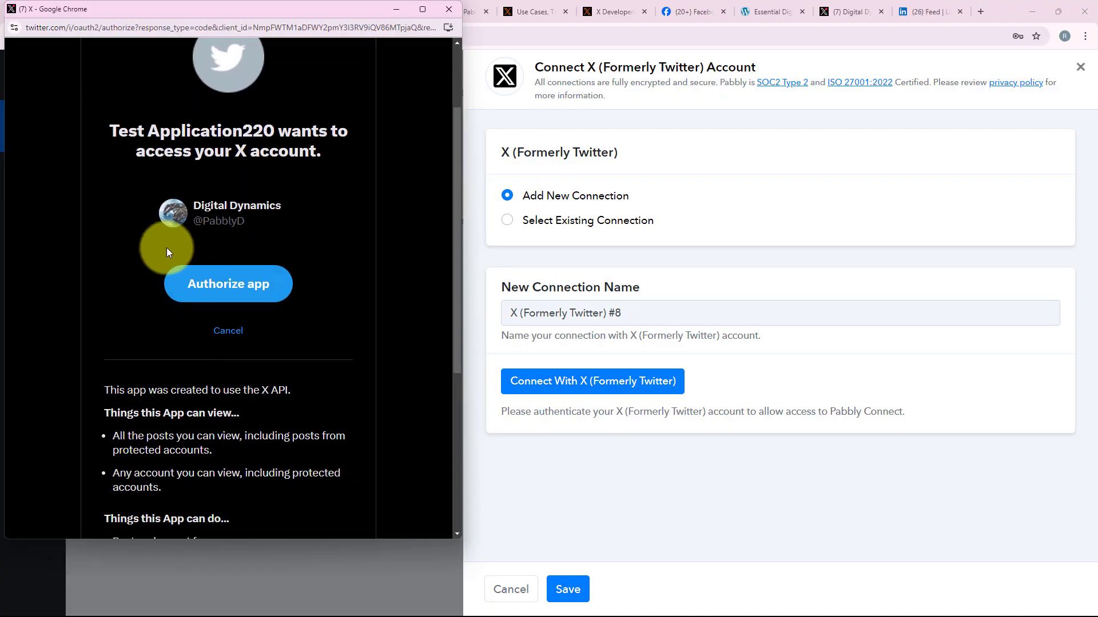
scroll(257, 343, "down", 3)
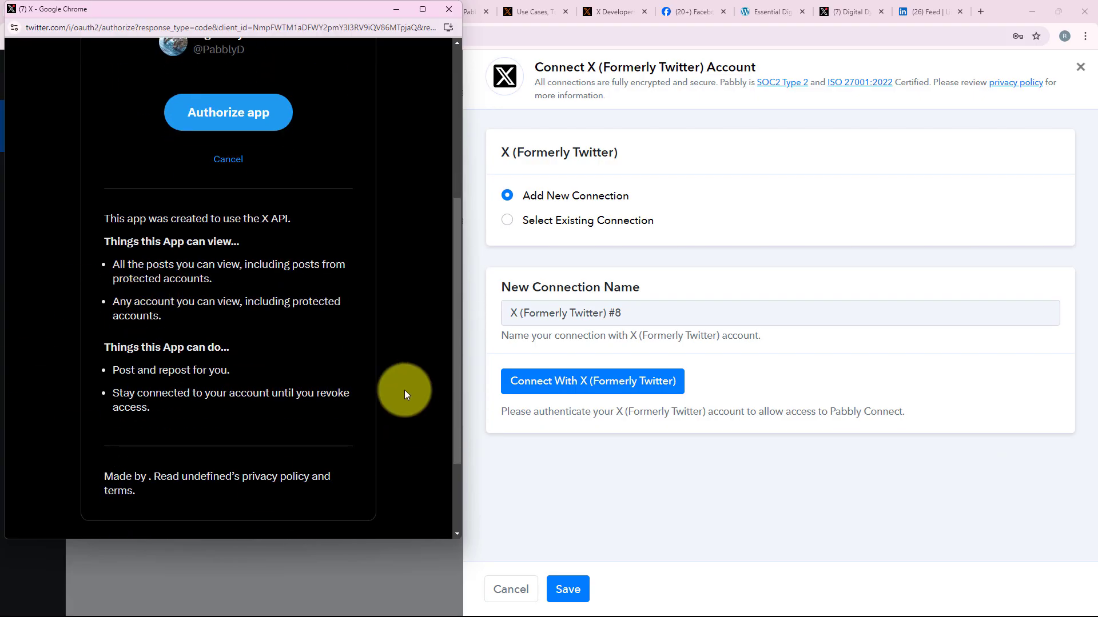
scroll(185, 428, "up", 5)
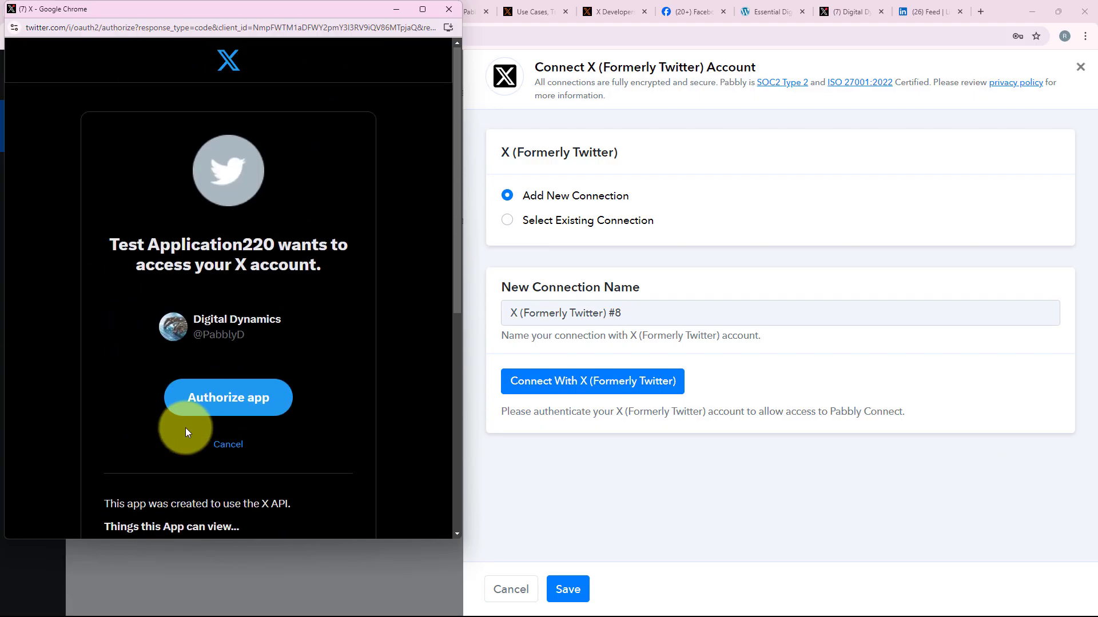
left_click(225, 413)
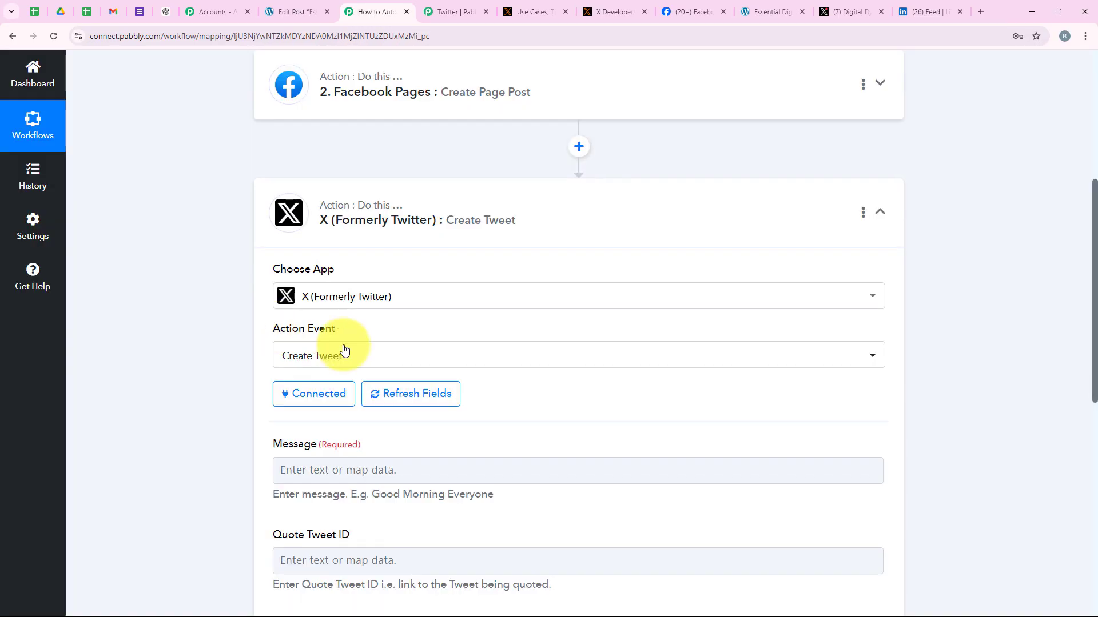
Step: Write the tweet's Message on three lines: 'Hello all! New blog alert! 🚀', 'Check out our latest post on ""' and '👉 Read more:'
scroll(270, 344, "down", 1)
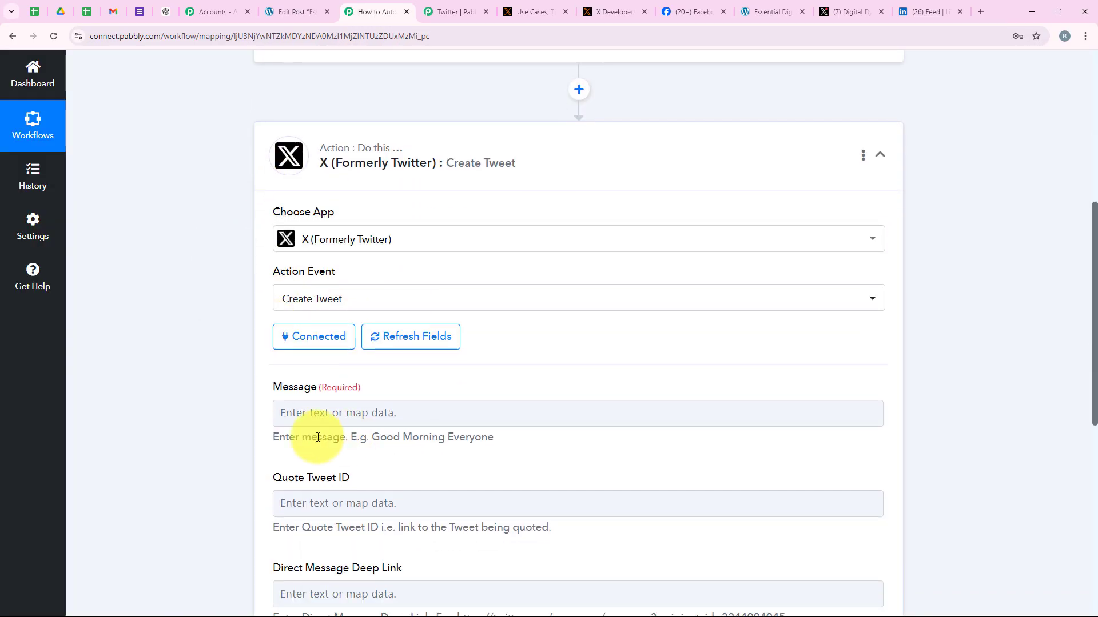
scroll(203, 405, "down", 1)
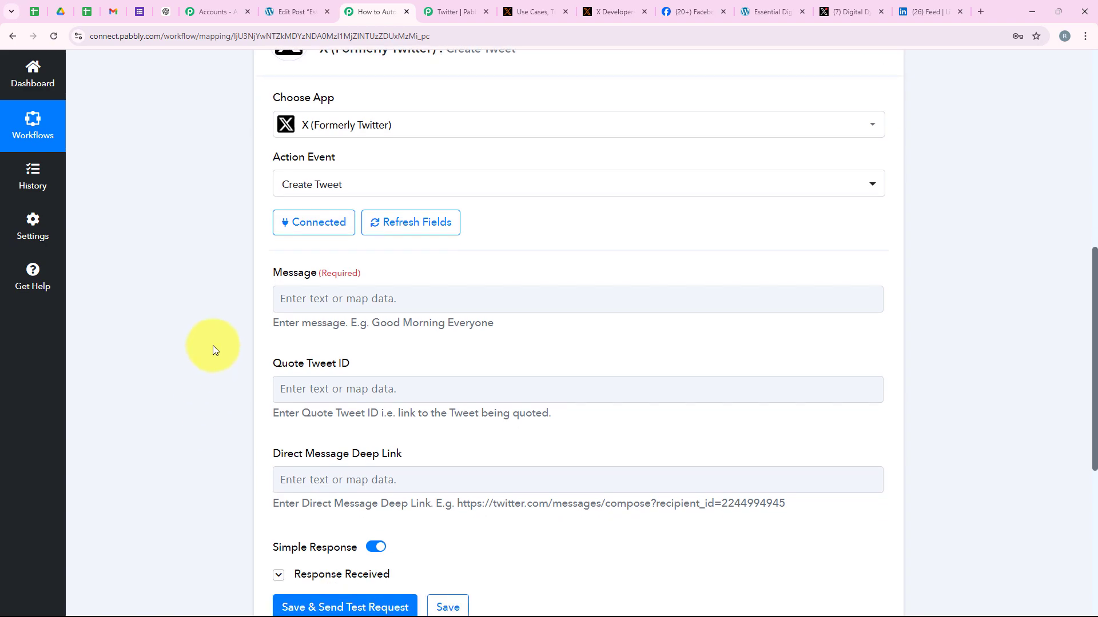
left_click(304, 299)
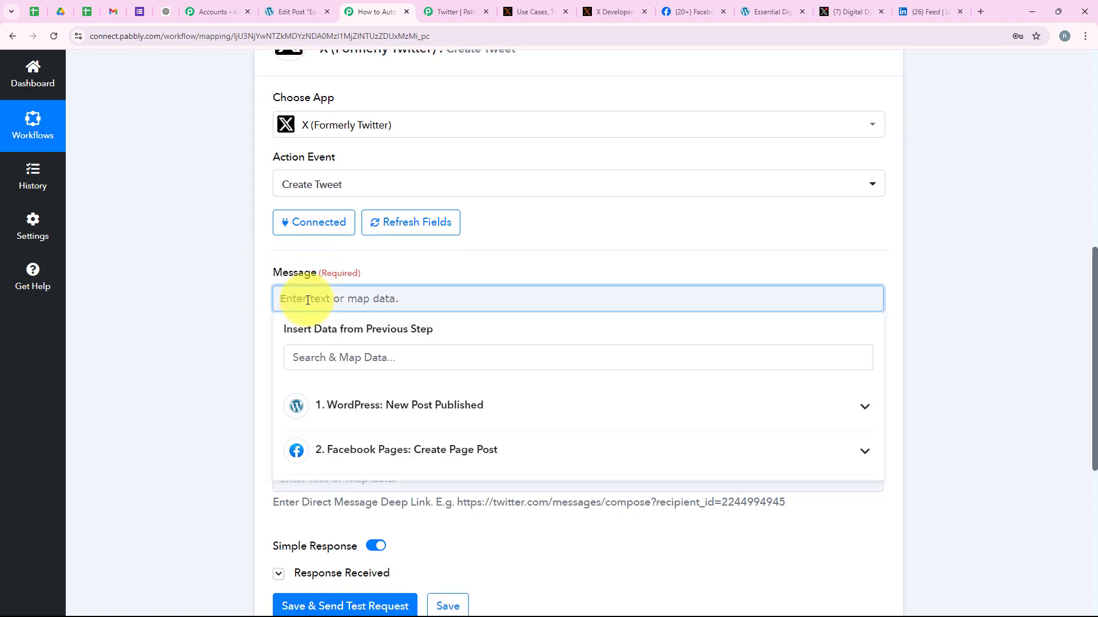
type("Hello all! New blog alert! 🚀  Check out our latest post on \"\"  👉 Read more:")
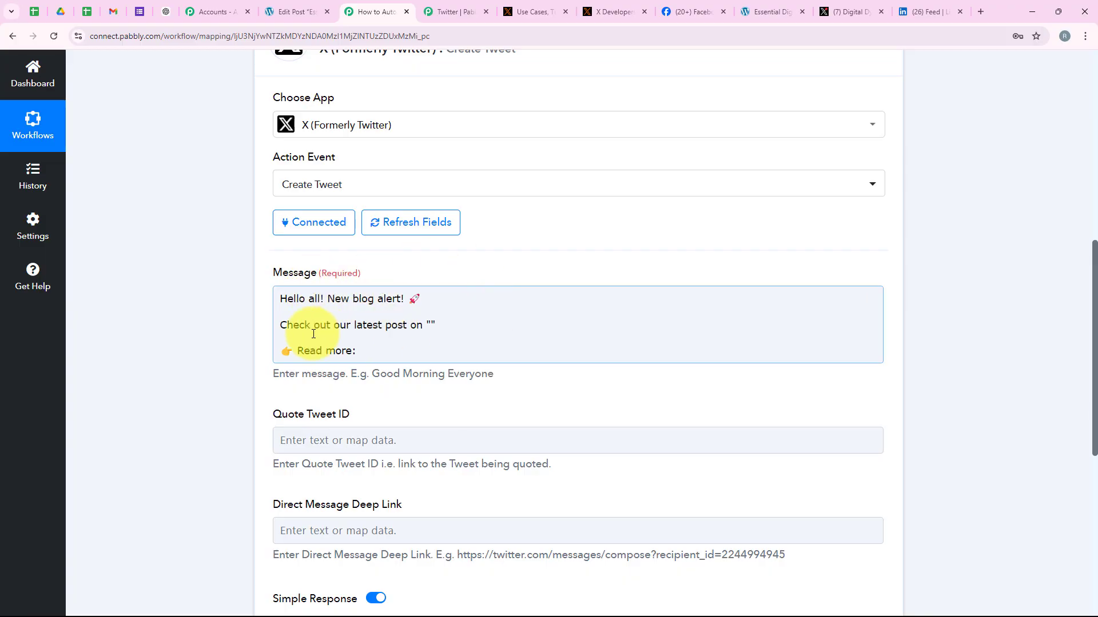
Step: Map the WordPress Post Post Title between the quotation marks in the tweet message
left_click(433, 325)
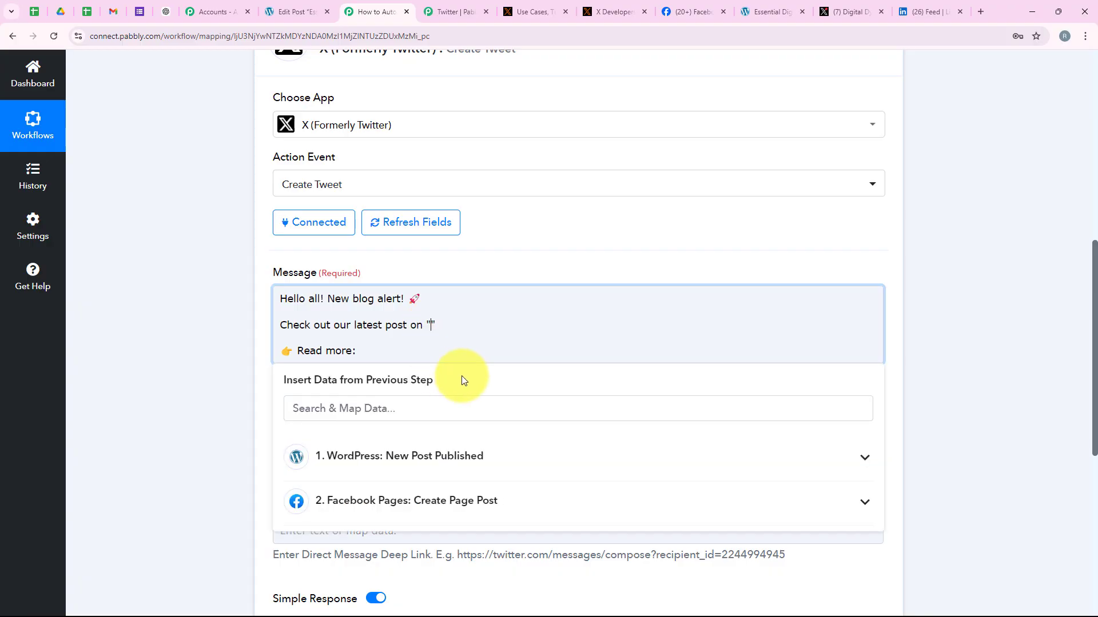
type("pot")
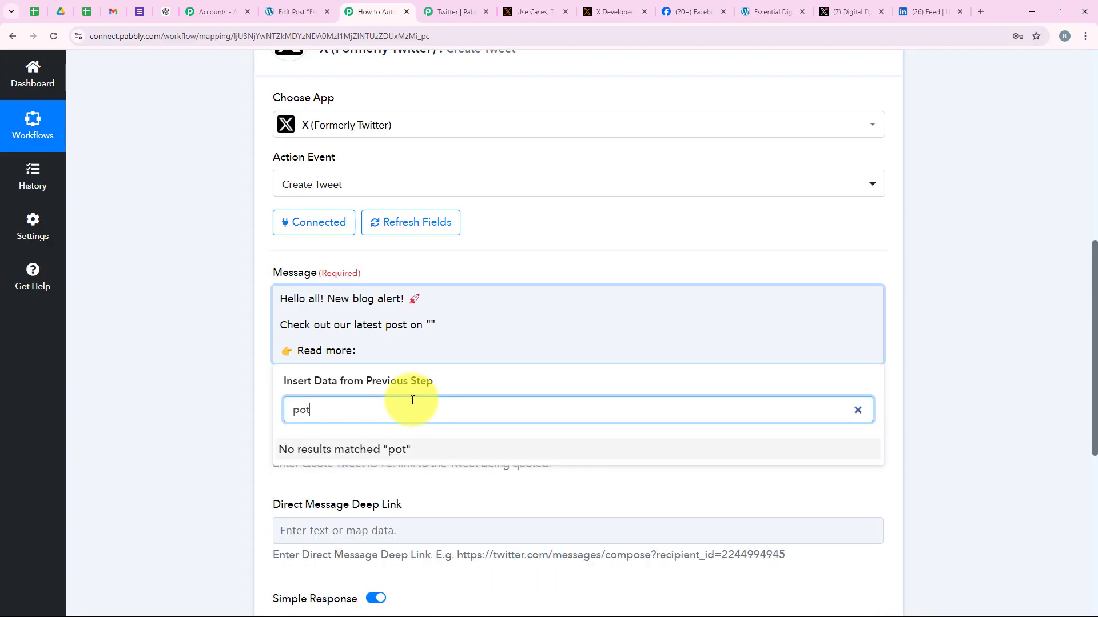
key("BackSpace")
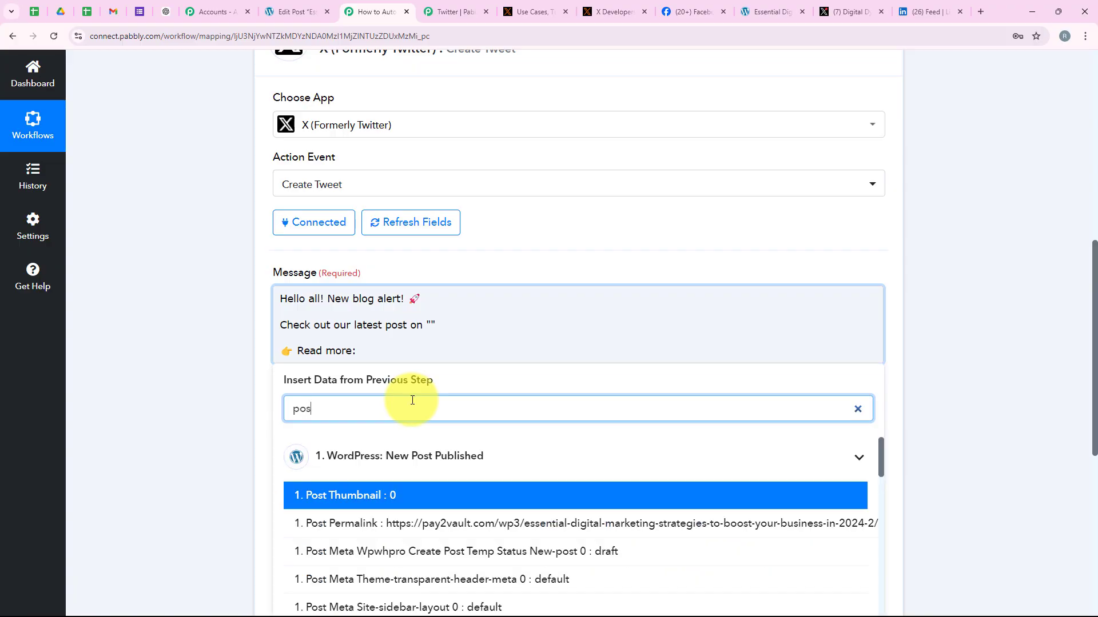
scroll(465, 515, "down", 10)
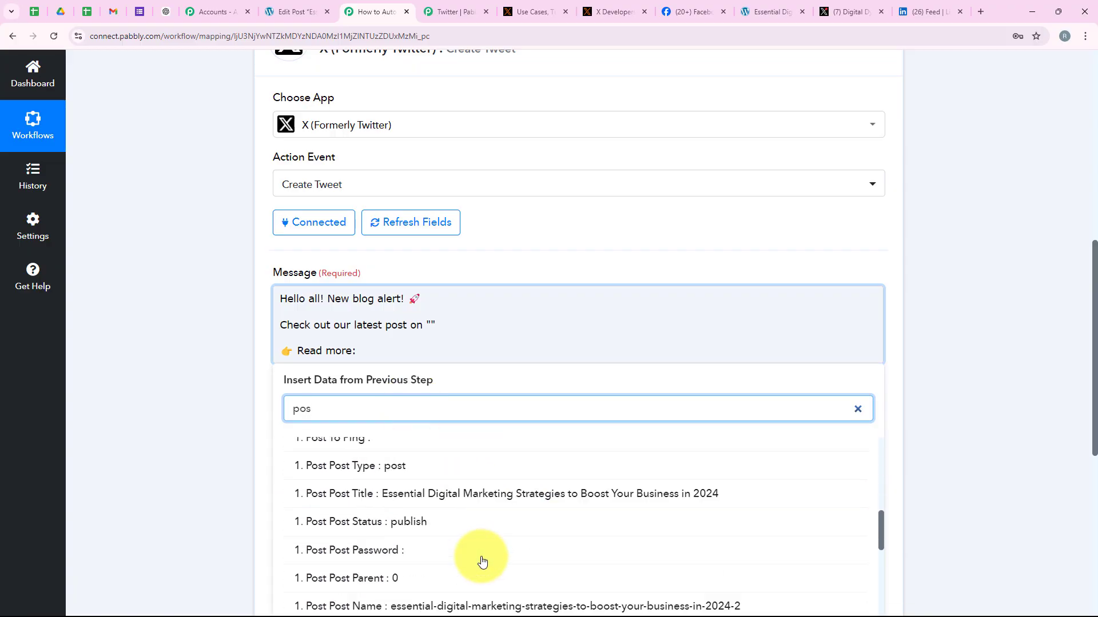
scroll(475, 510, "up", 1)
left_click(475, 421)
left_click(221, 318)
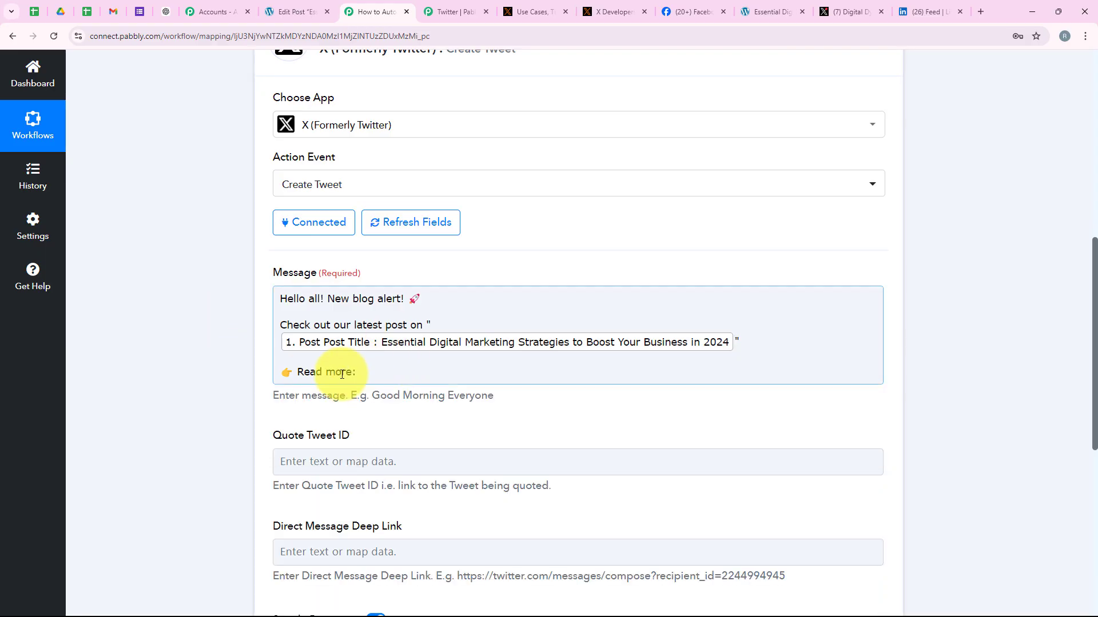
Step: Map the WordPress Post Permalink after 'Read more:' in the tweet message
left_click(360, 371)
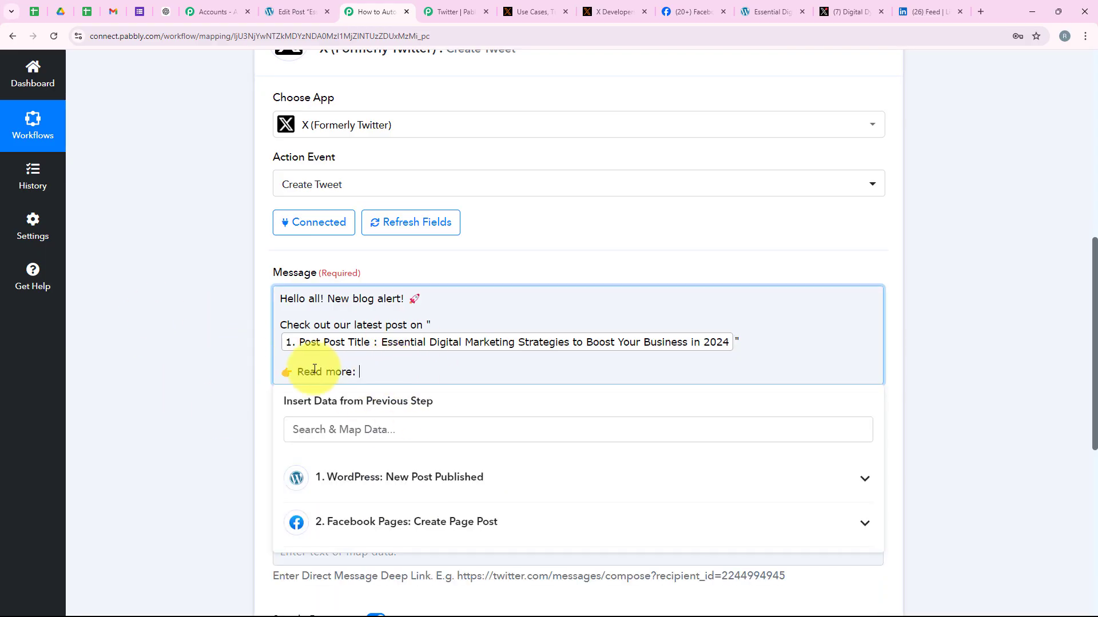
left_click(241, 356)
scroll(181, 426, "down", 1)
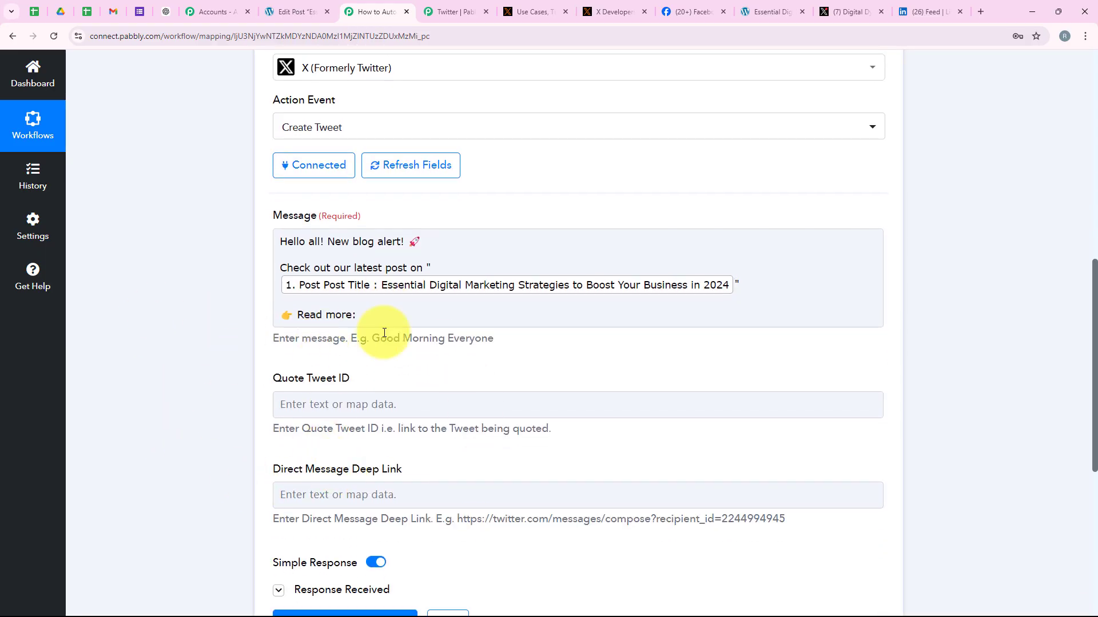
left_click(378, 320)
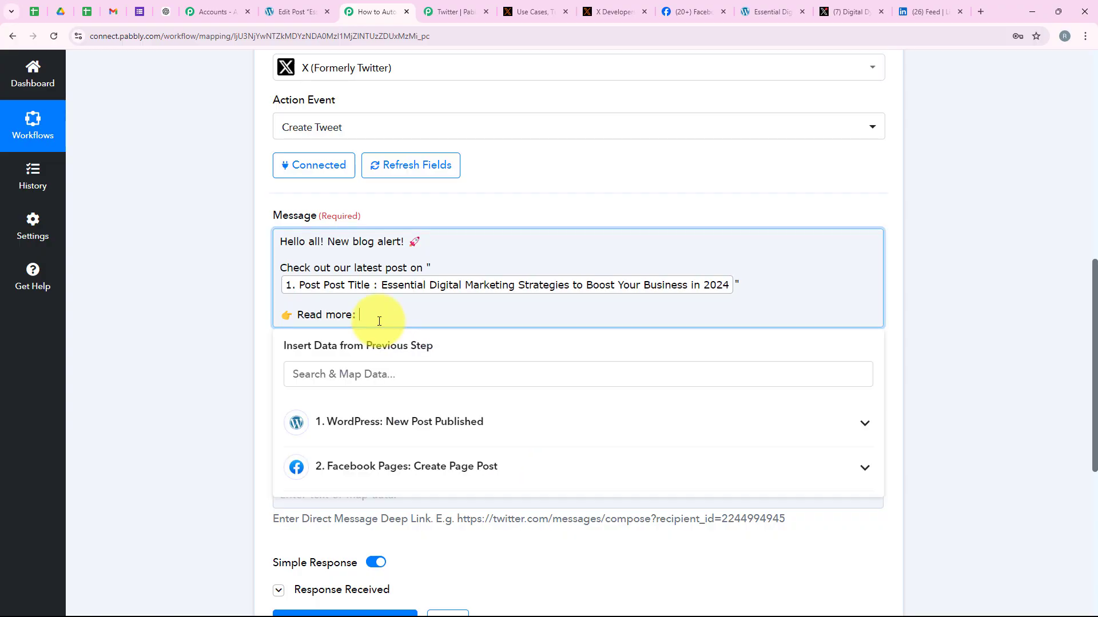
left_click(397, 373)
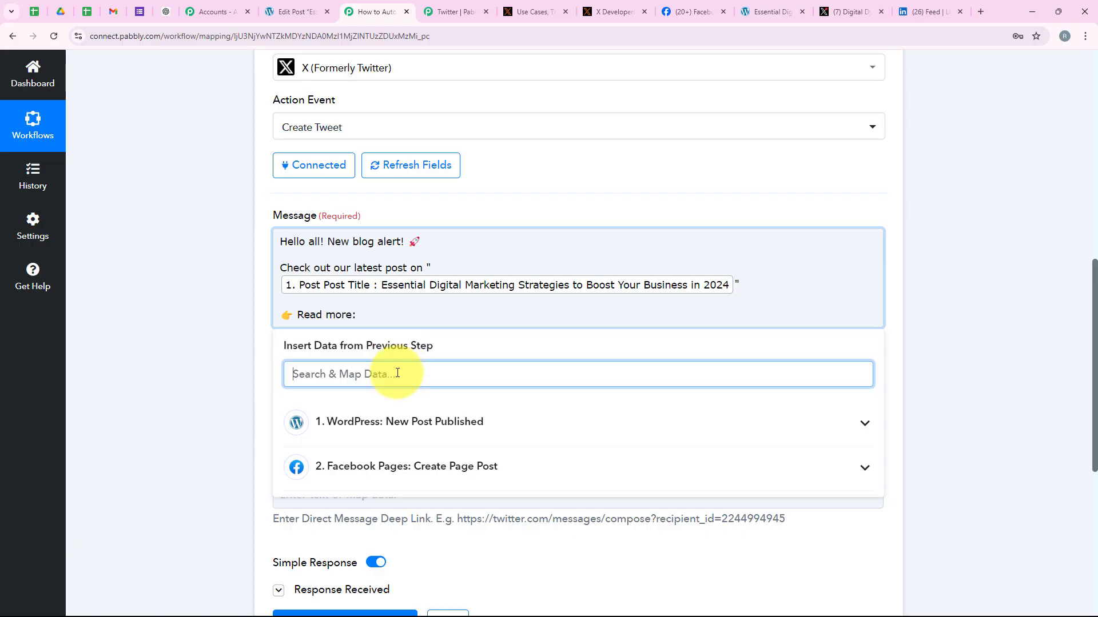
type("pr")
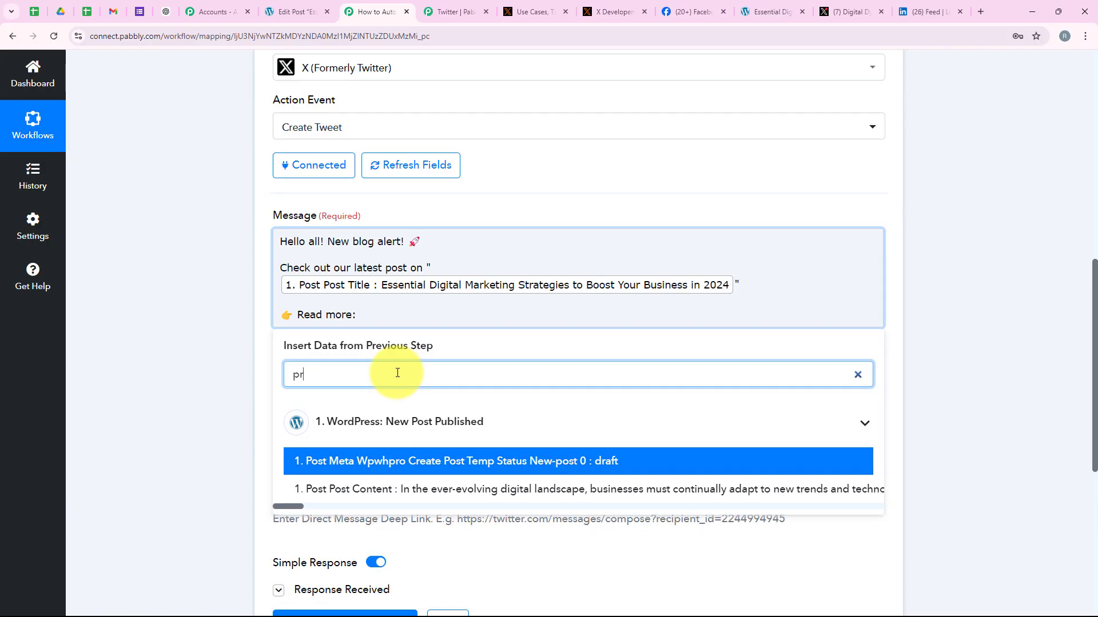
key("BackSpace")
key("BackSpace")
type("link")
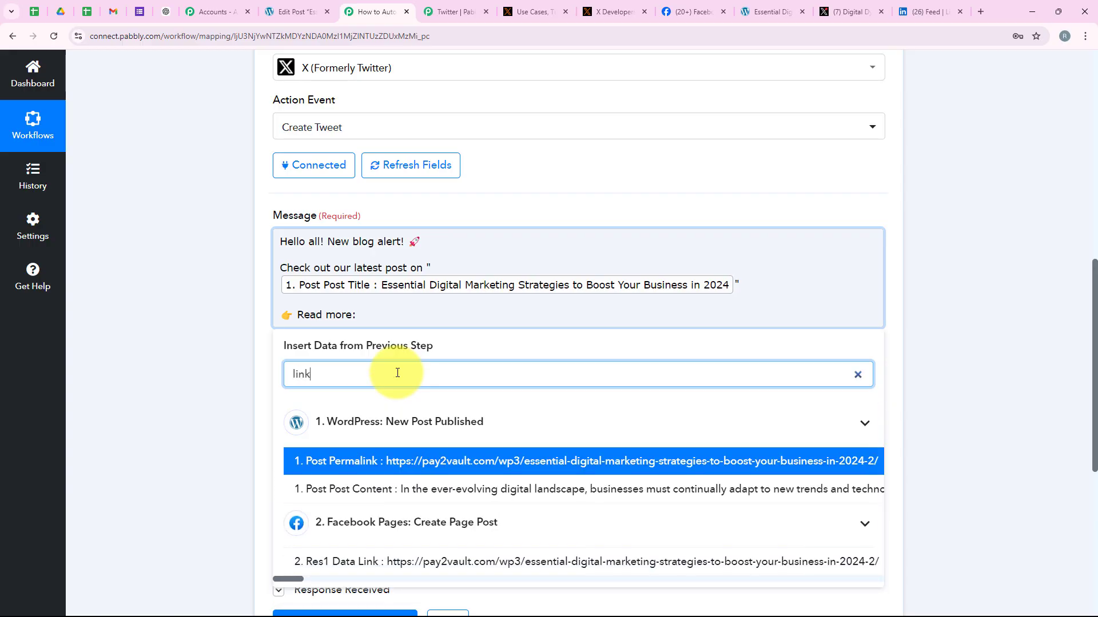
left_click(392, 461)
left_click(154, 311)
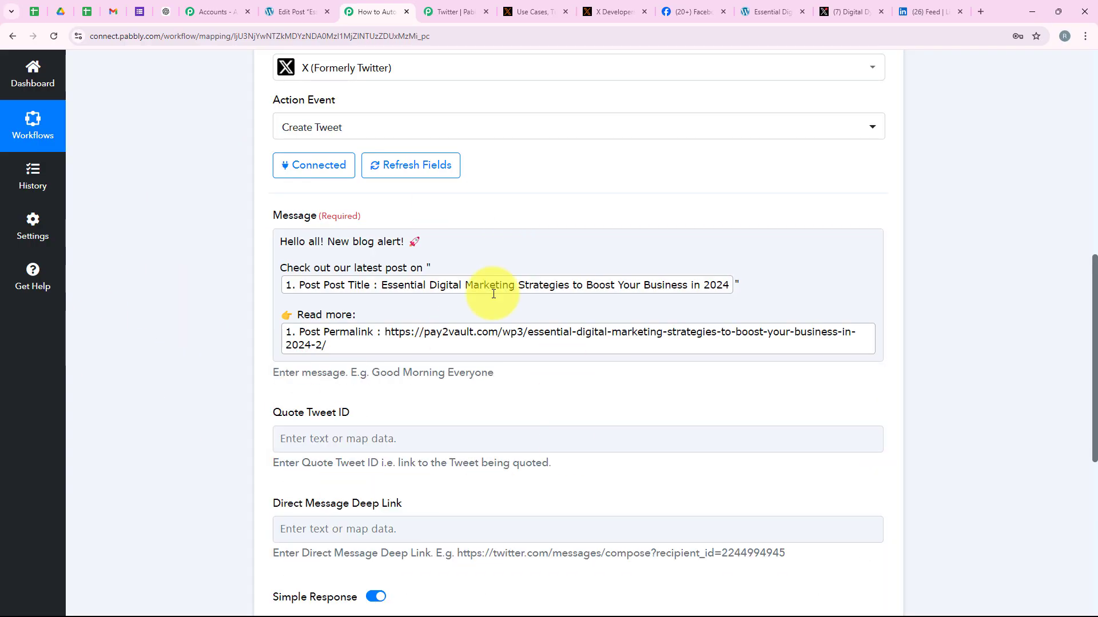
Step: Save the Create Tweet action and send a test request with the optional fields left blank, then review the response and collapse the action
scroll(240, 366, "down", 2)
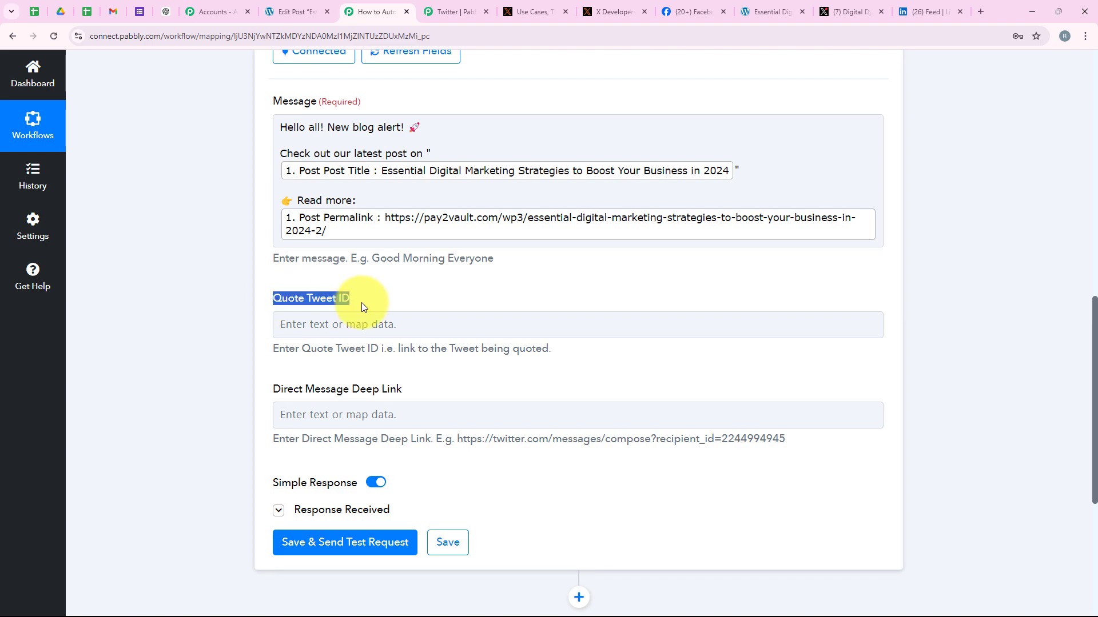
left_click(402, 389)
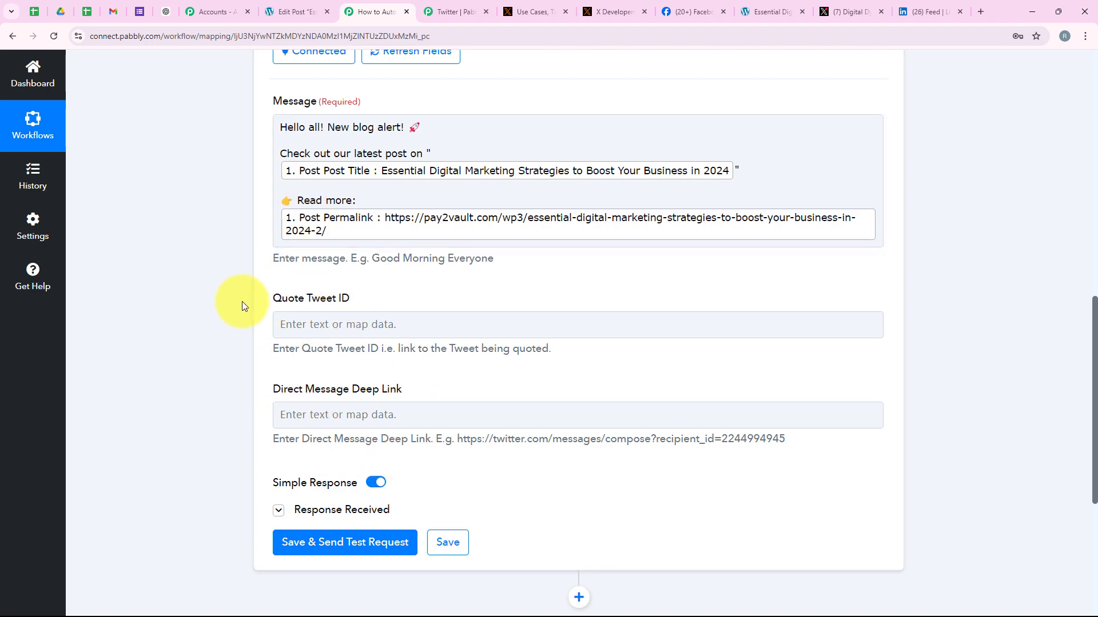
scroll(274, 361, "down", 1)
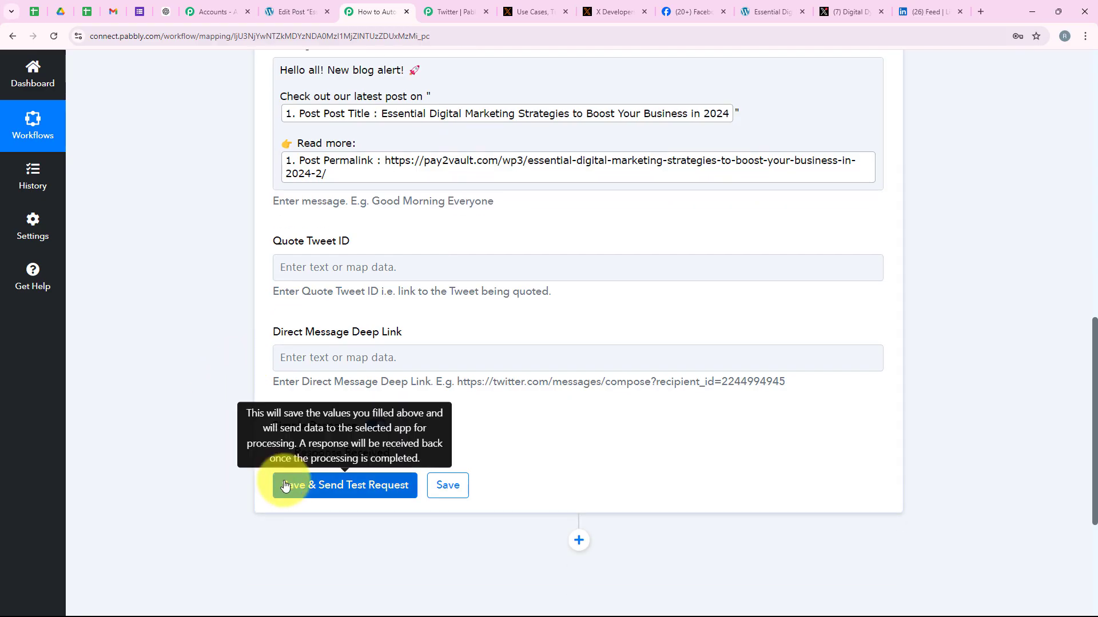
left_click(289, 483)
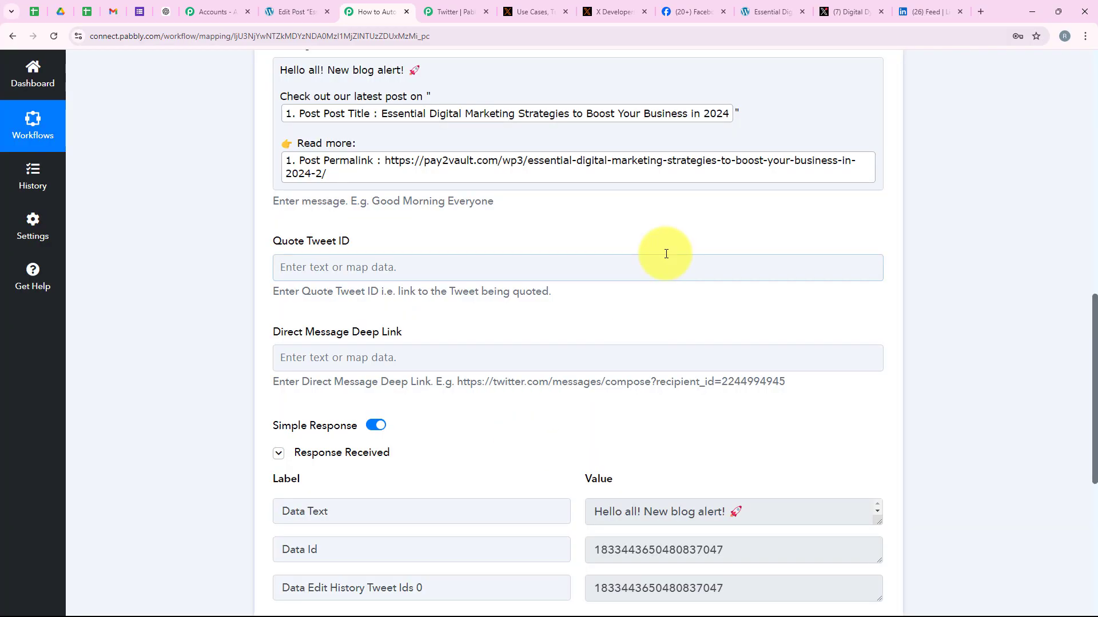
scroll(572, 258, "down", 2)
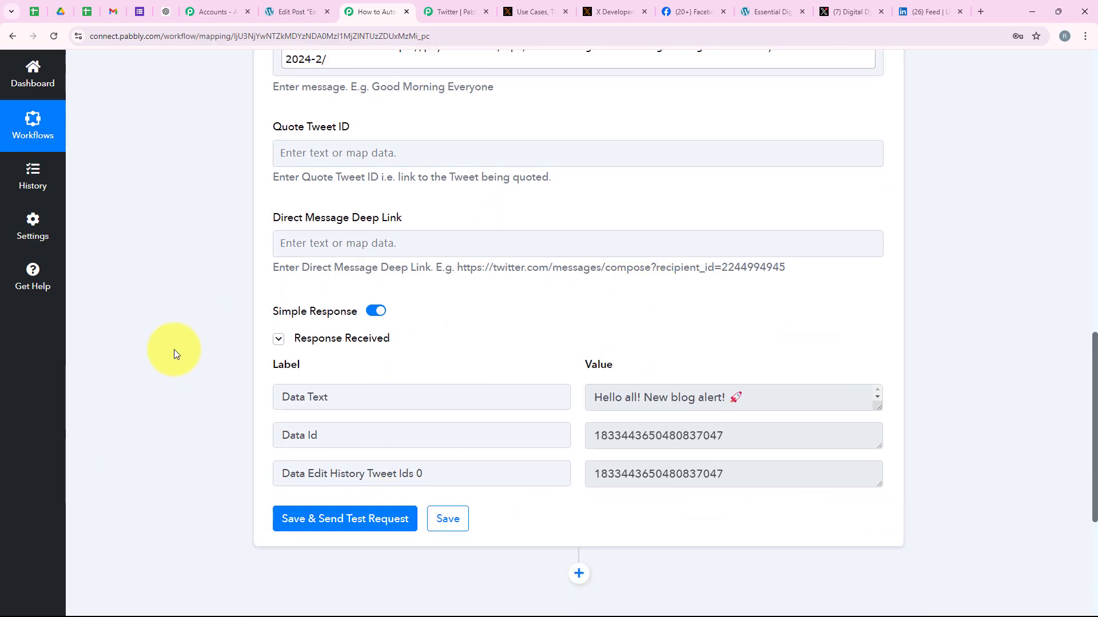
scroll(174, 349, "up", 15)
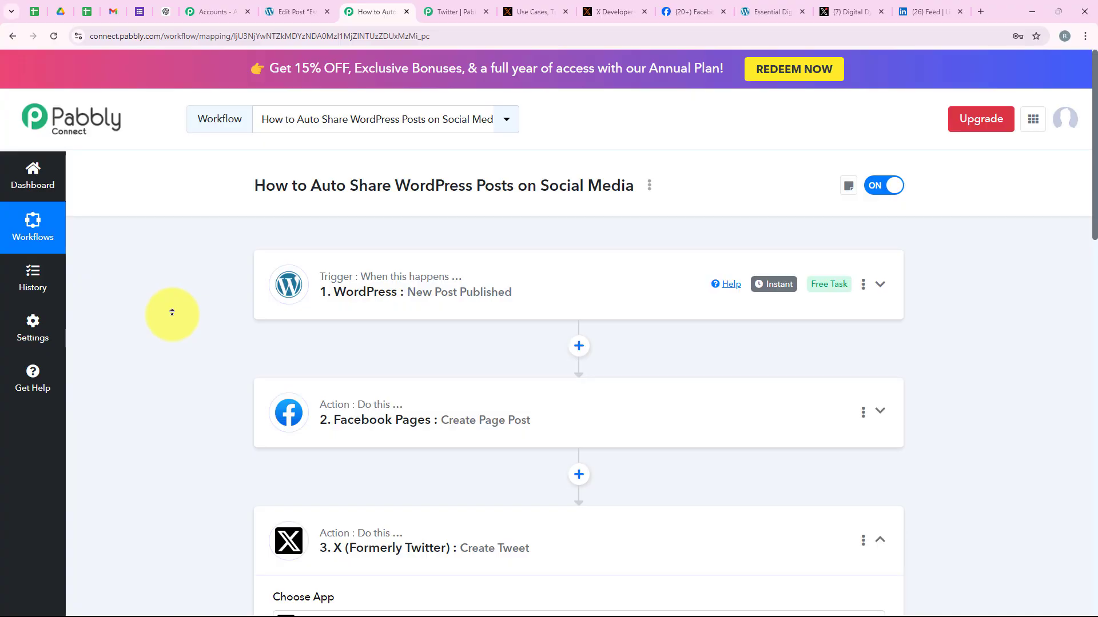
left_click(439, 525)
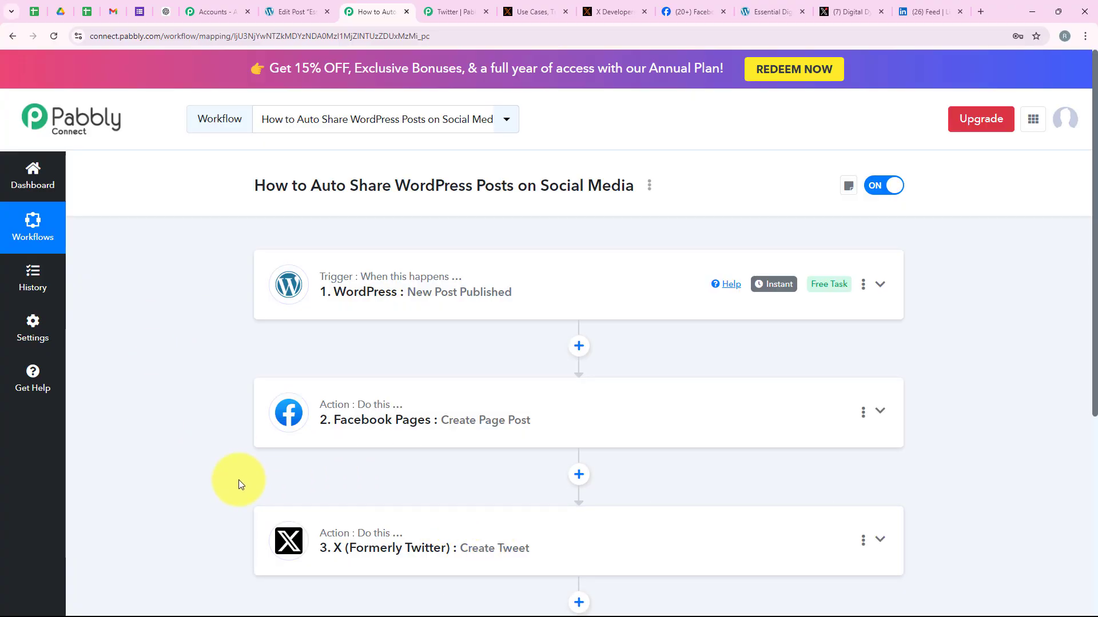
Step: Switch to the Digital Dynamics profile on X, reload it, and open the newest blog alert post
left_click(836, 7)
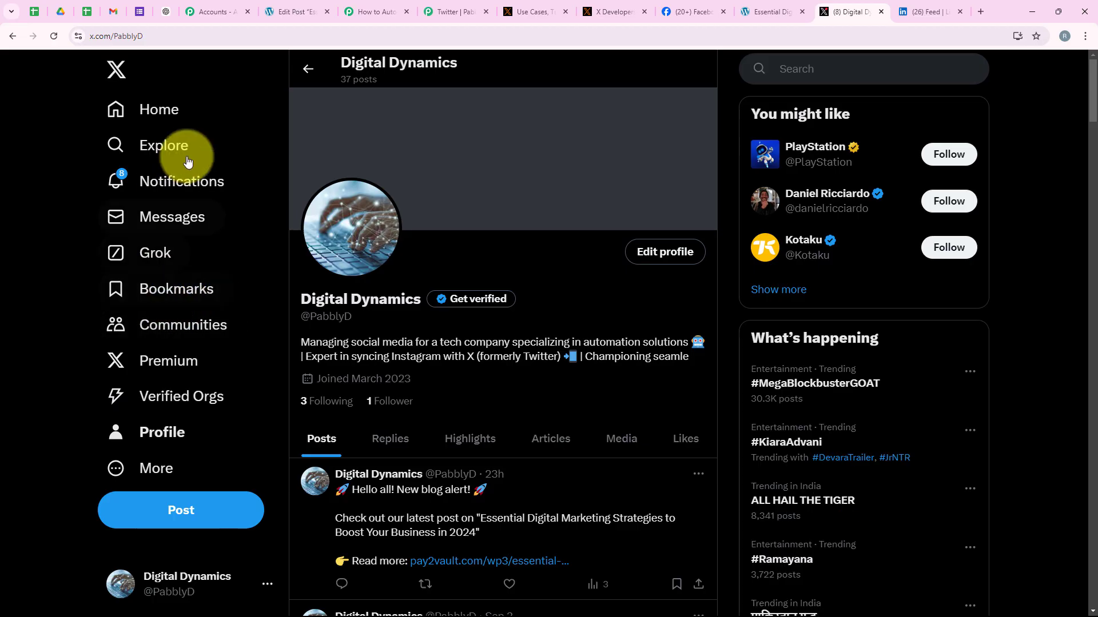
left_click(54, 35)
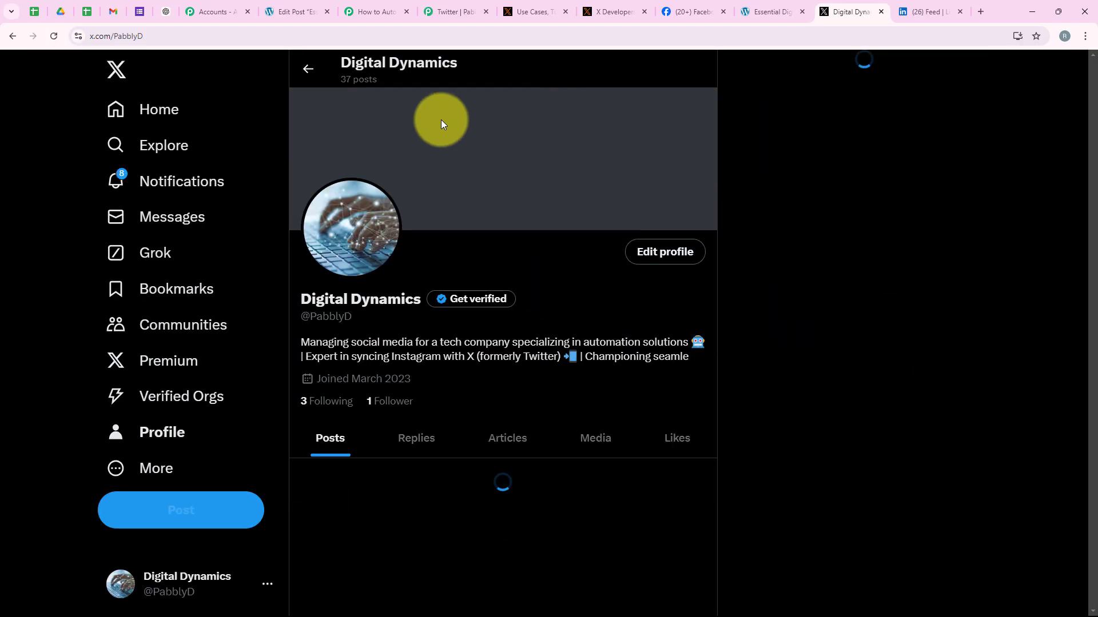
scroll(524, 343, "down", 2)
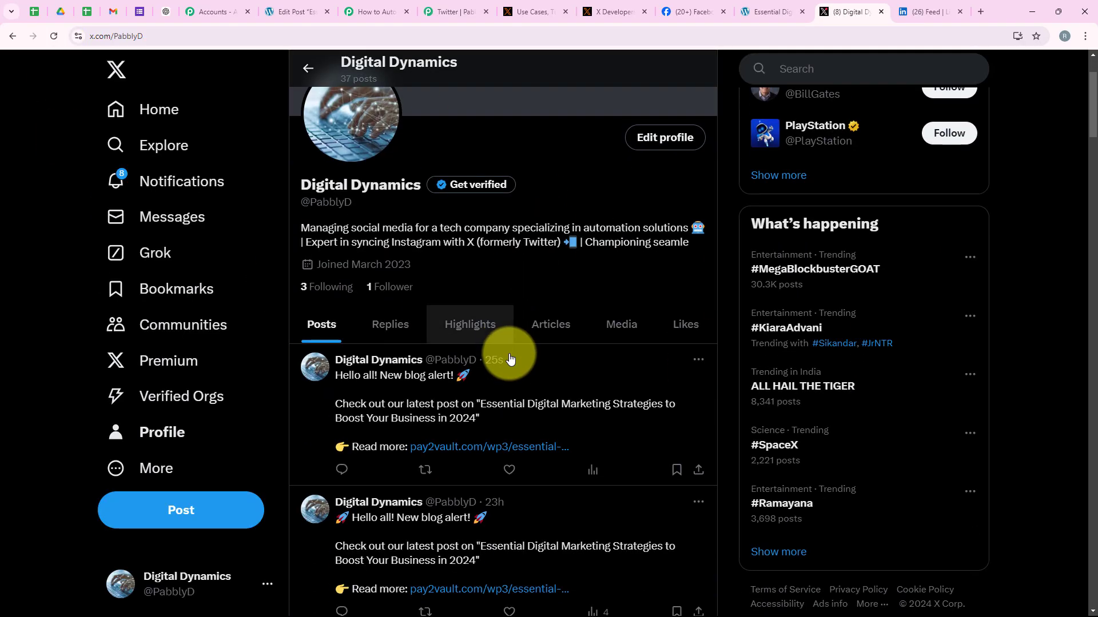
scroll(365, 401, "up", 1)
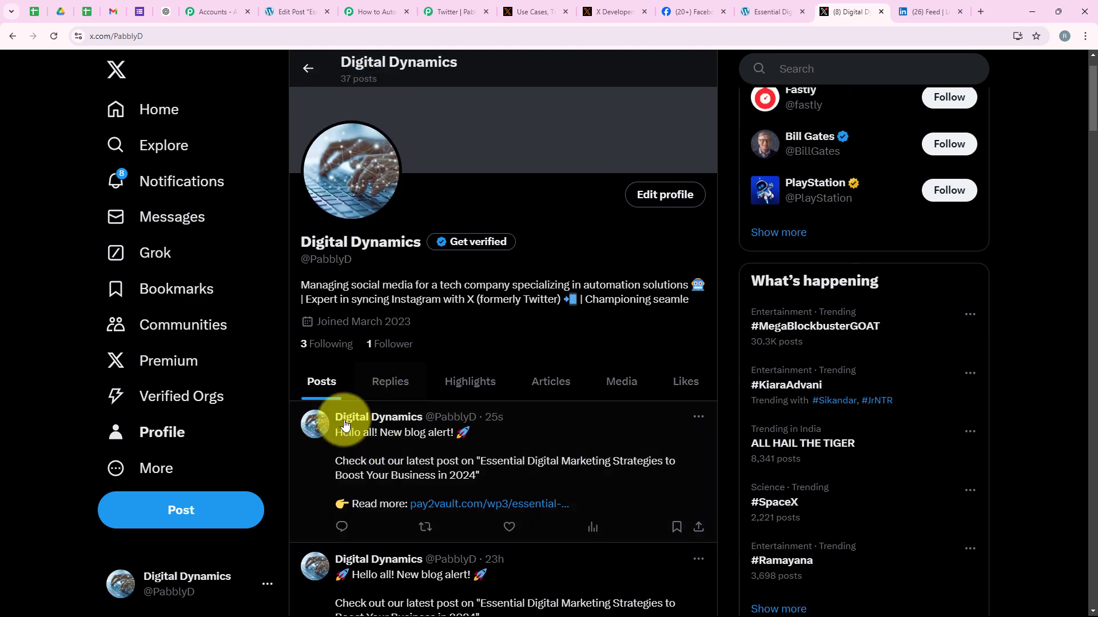
left_click_drag(338, 433, 440, 437)
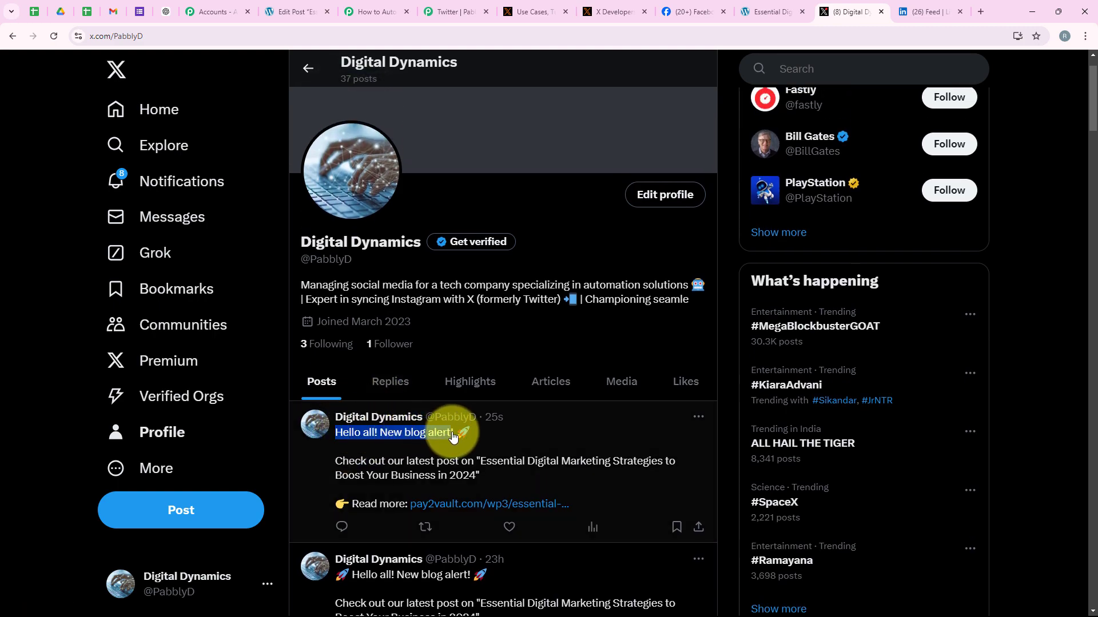
left_click(344, 483)
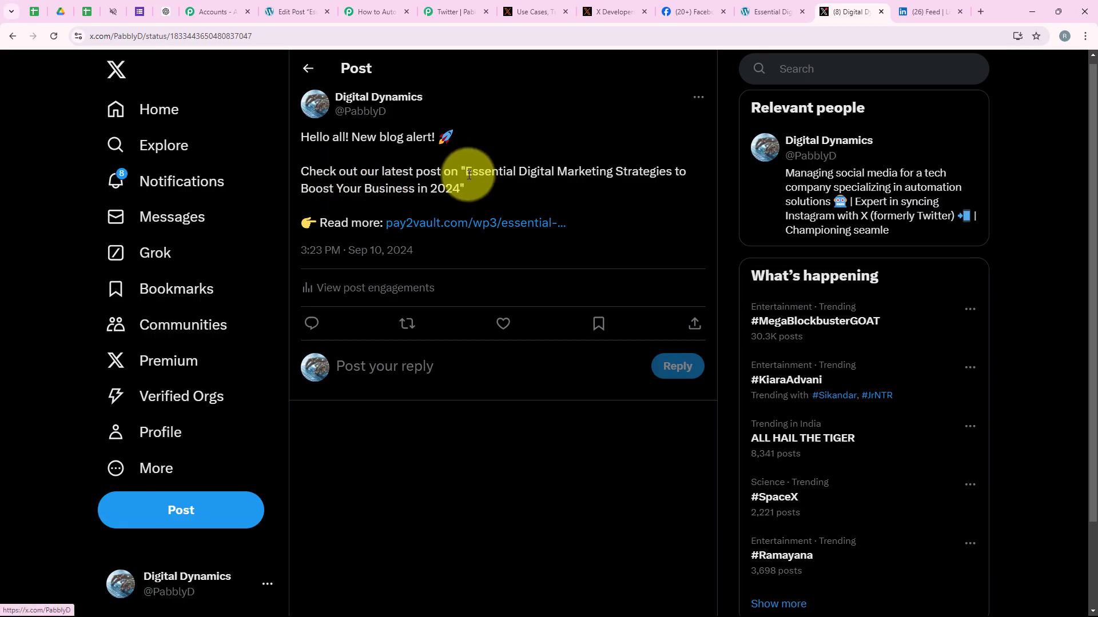
Step: Check the post's title text, follow its Read more link to view the blog article, and close the article
left_click_drag(468, 174, 467, 191)
left_click(417, 243)
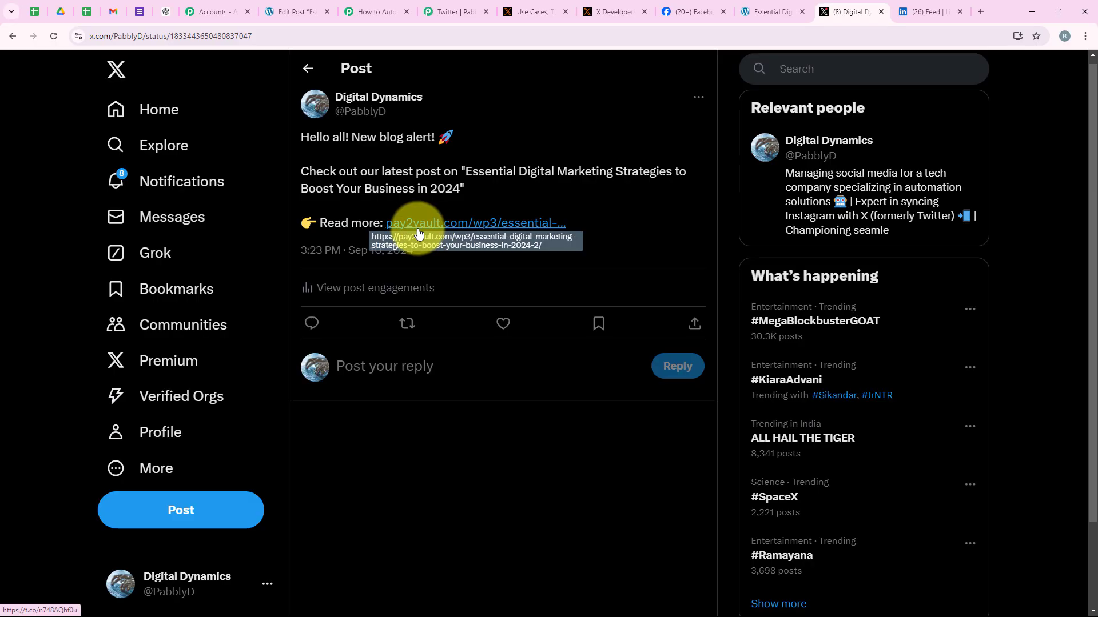
left_click(418, 224)
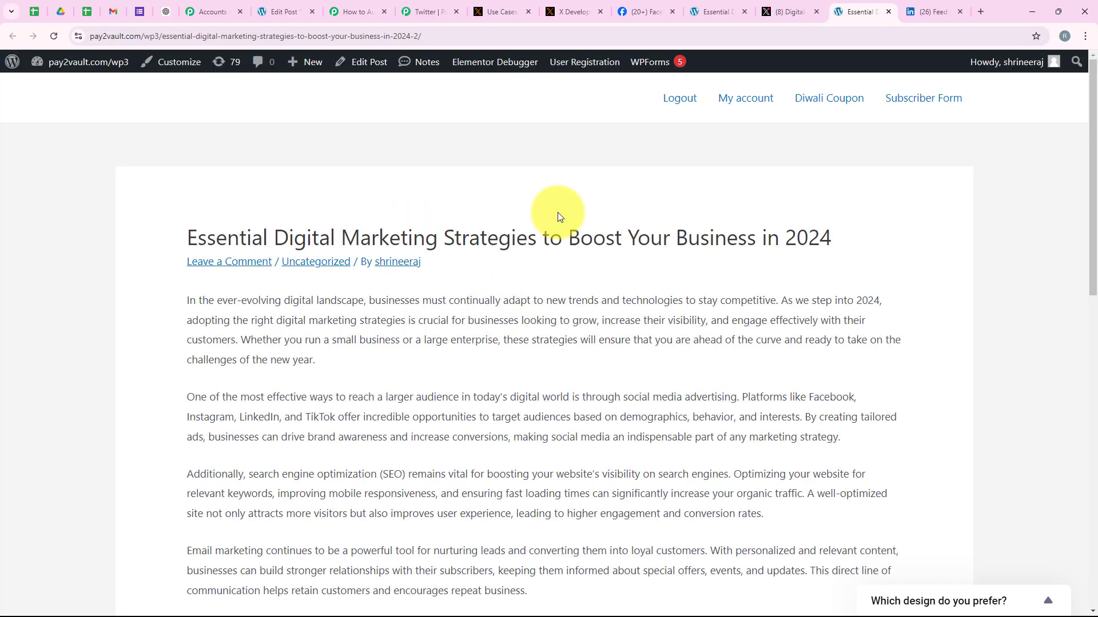
scroll(306, 450, "down", 3)
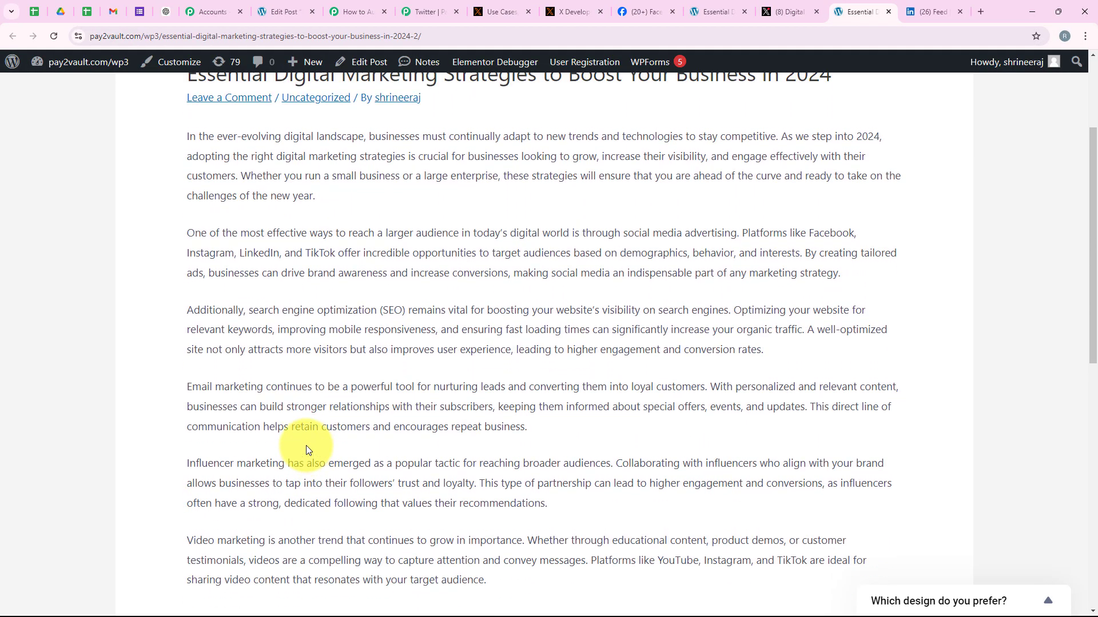
scroll(306, 444, "up", 3)
left_click(888, 11)
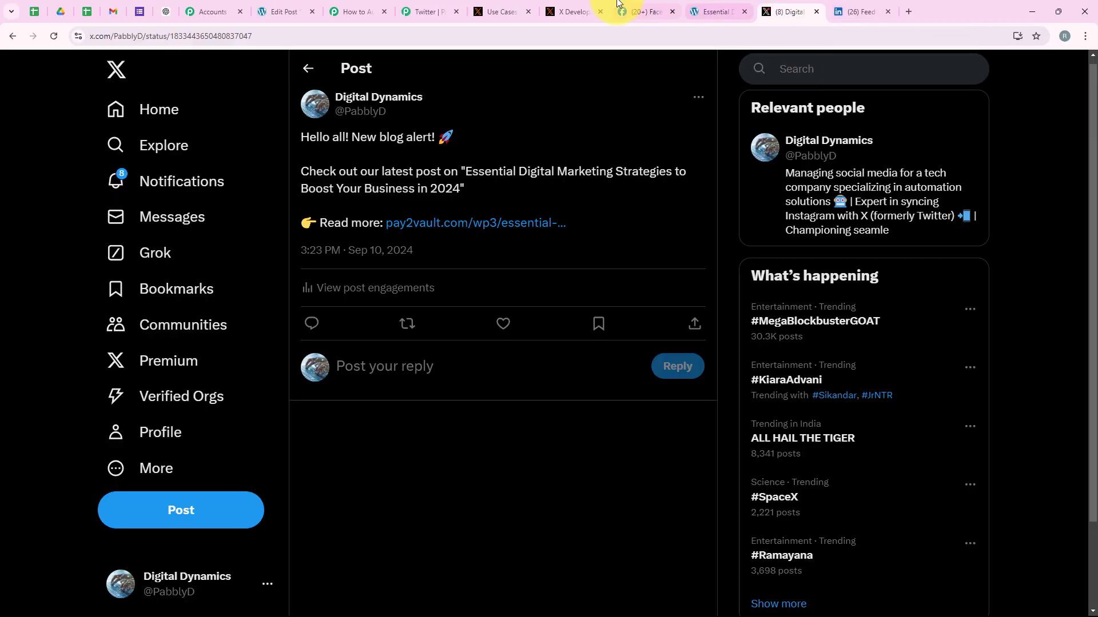
Step: Return to the Pabbly Connect workflow and add a new action step after X's Create Tweet
left_click(355, 12)
scroll(626, 449, "down", 3)
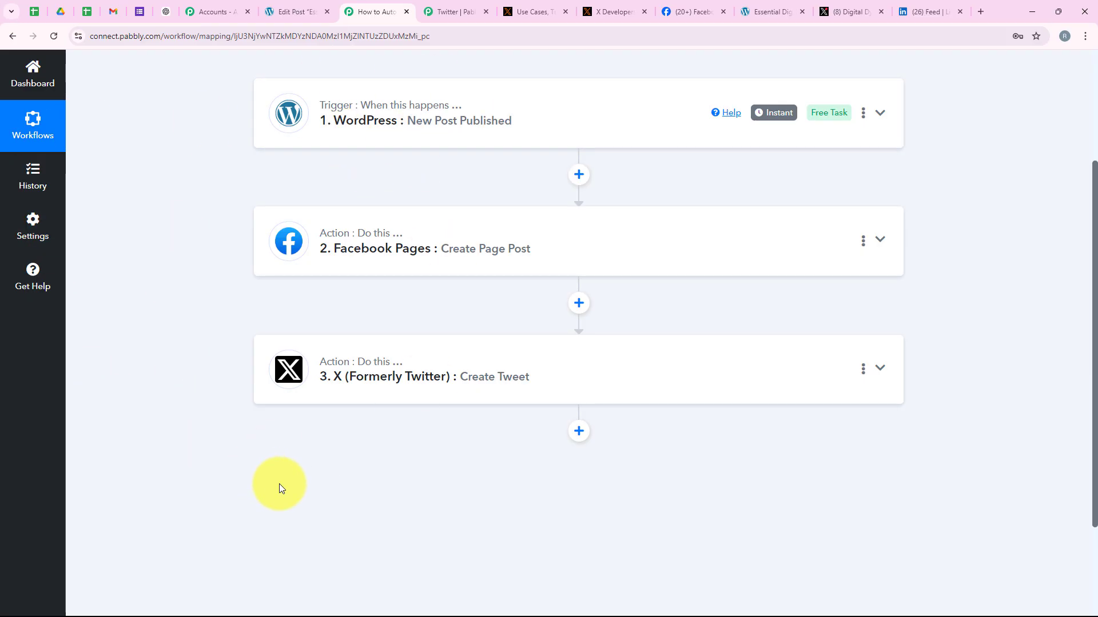
scroll(285, 485, "down", 1)
left_click(579, 375)
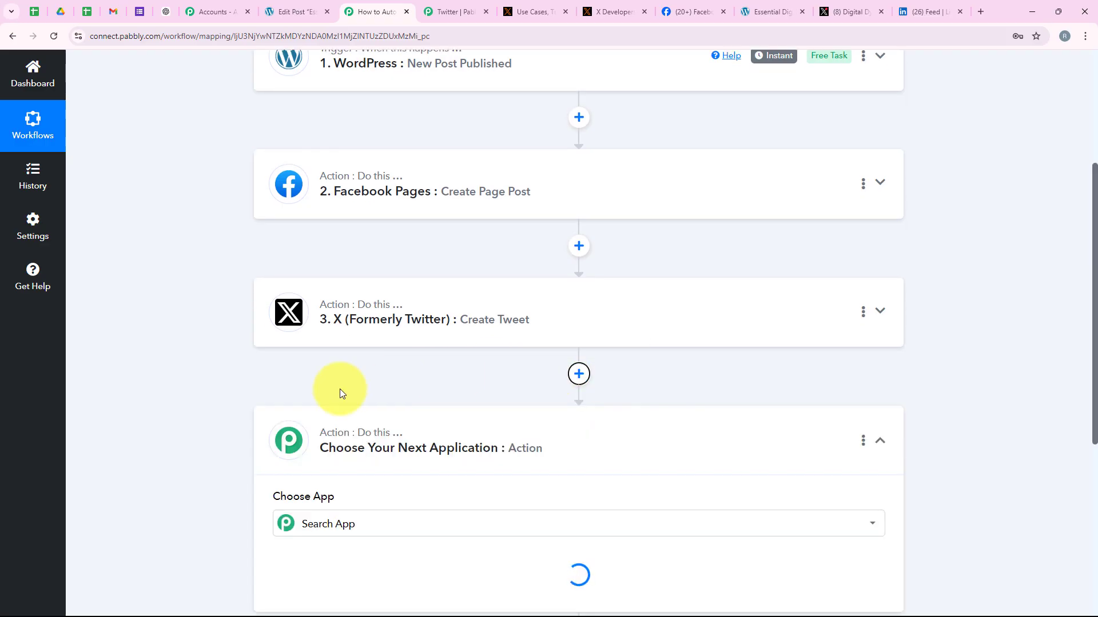
Step: Choose LinkedIn as the new action's app and Share an Article or URL as its action event
left_click(383, 297)
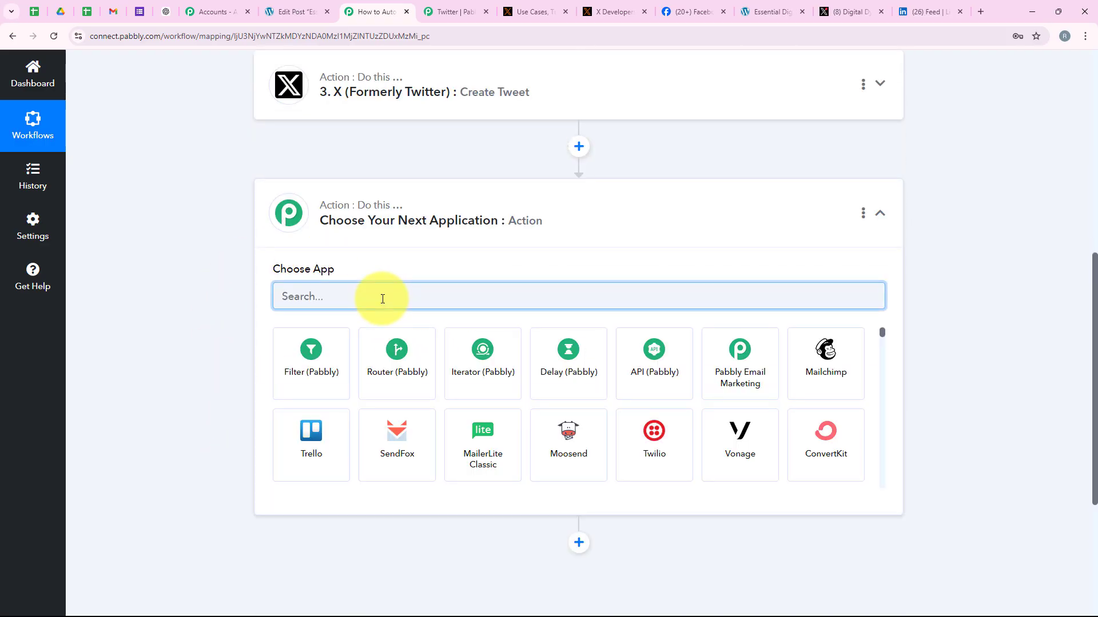
type("Li")
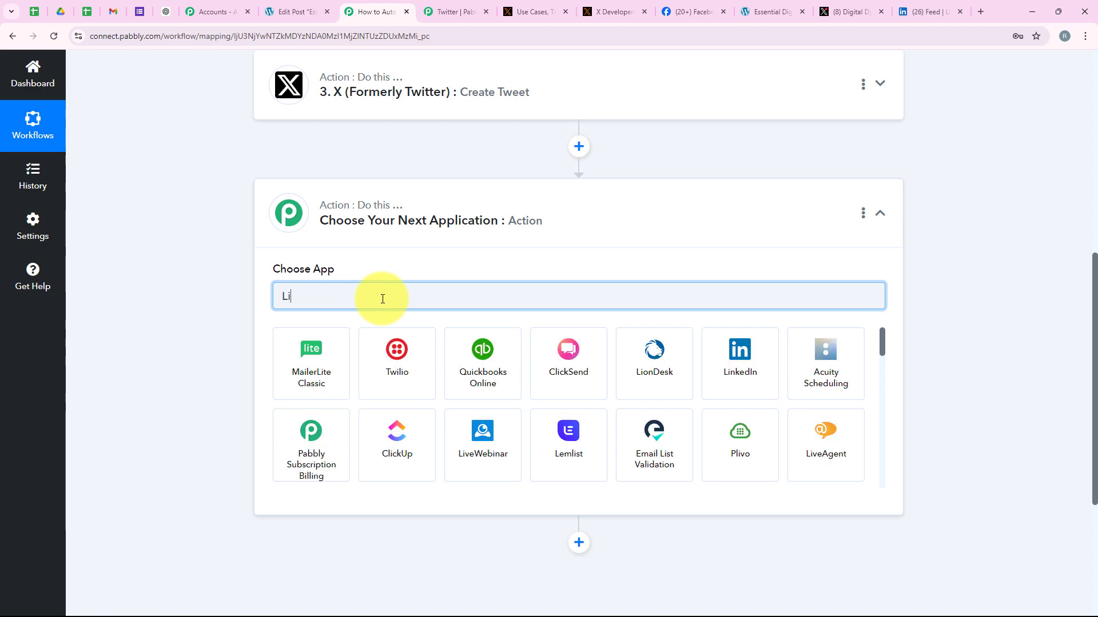
type("nk")
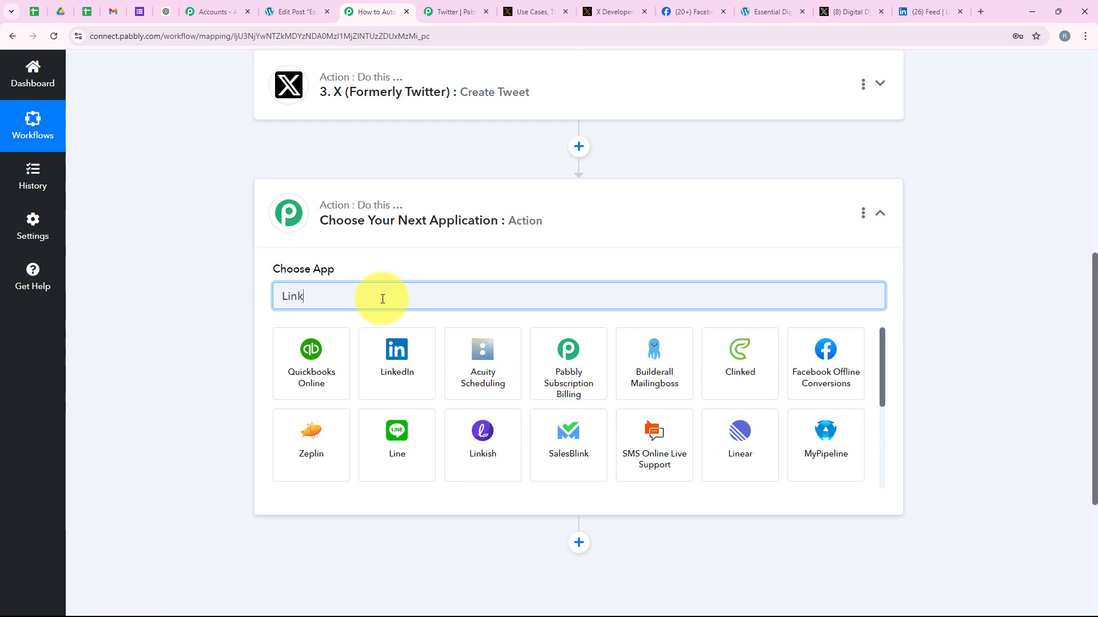
type("edIn")
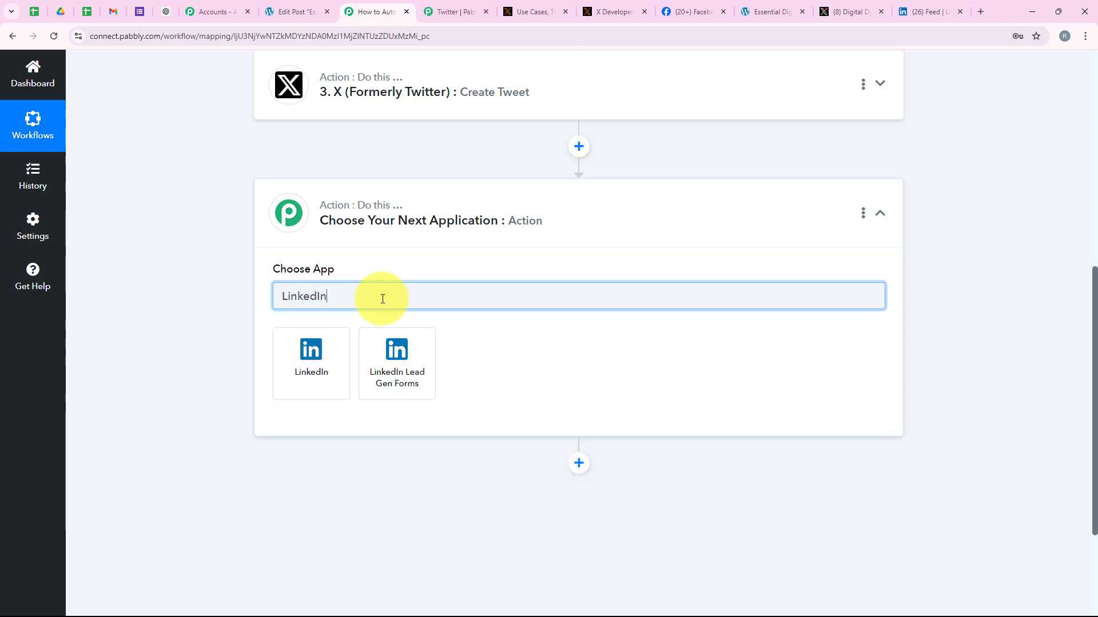
left_click(311, 357)
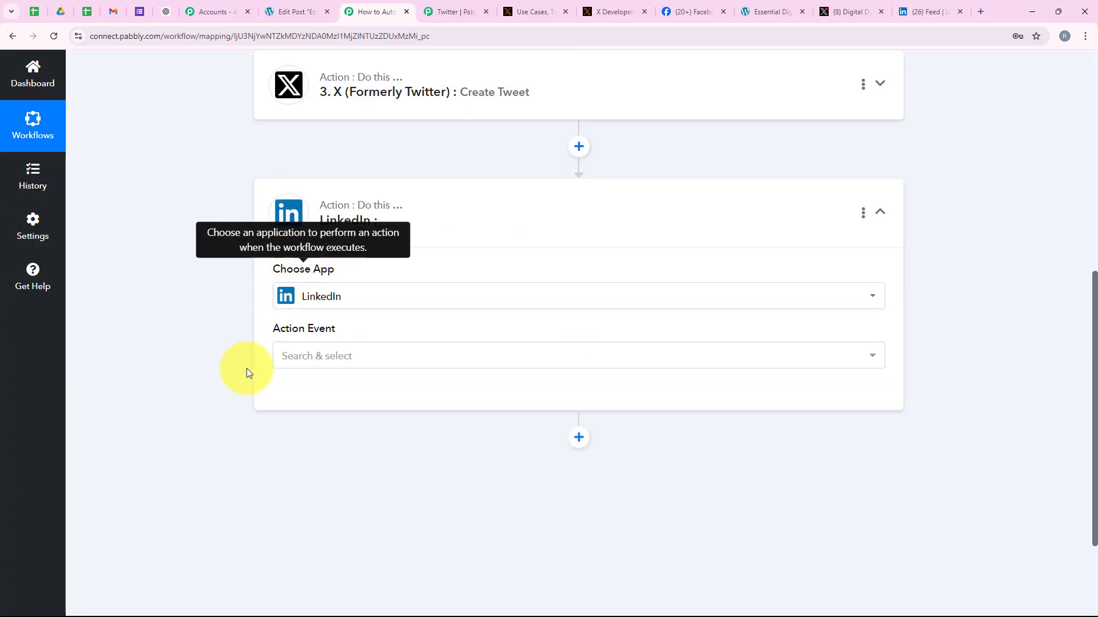
left_click_drag(275, 328, 333, 352)
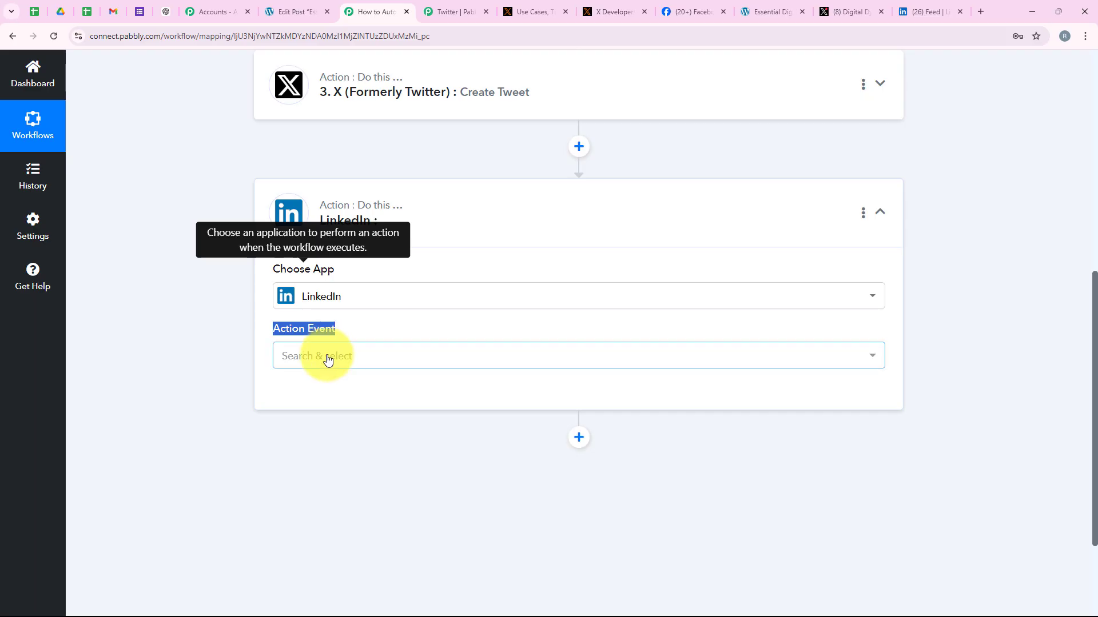
left_click(331, 354)
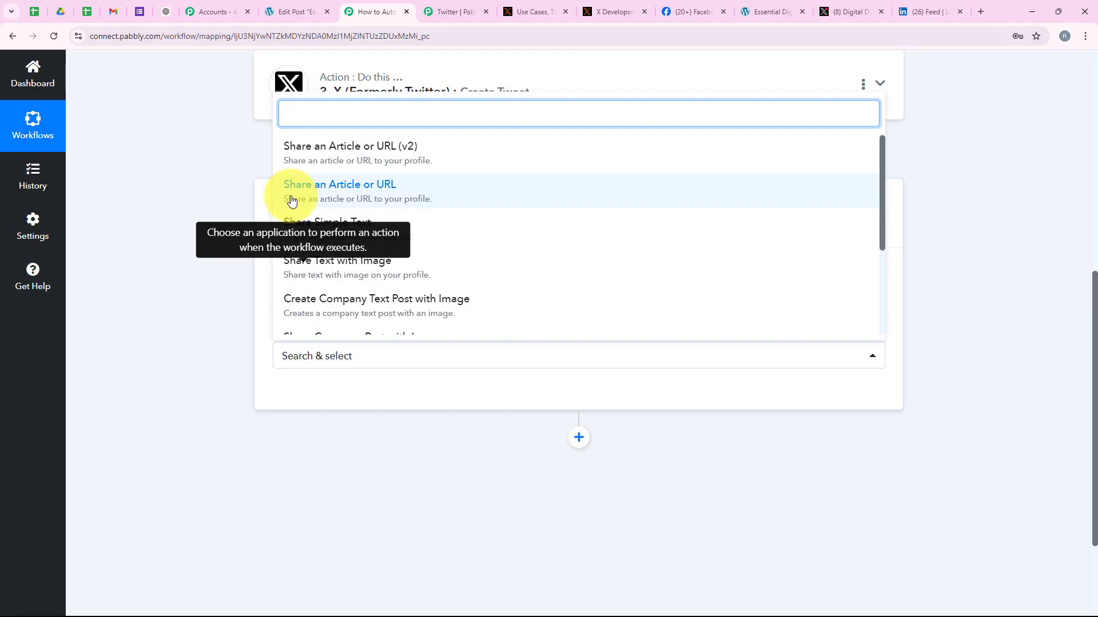
left_click(313, 190)
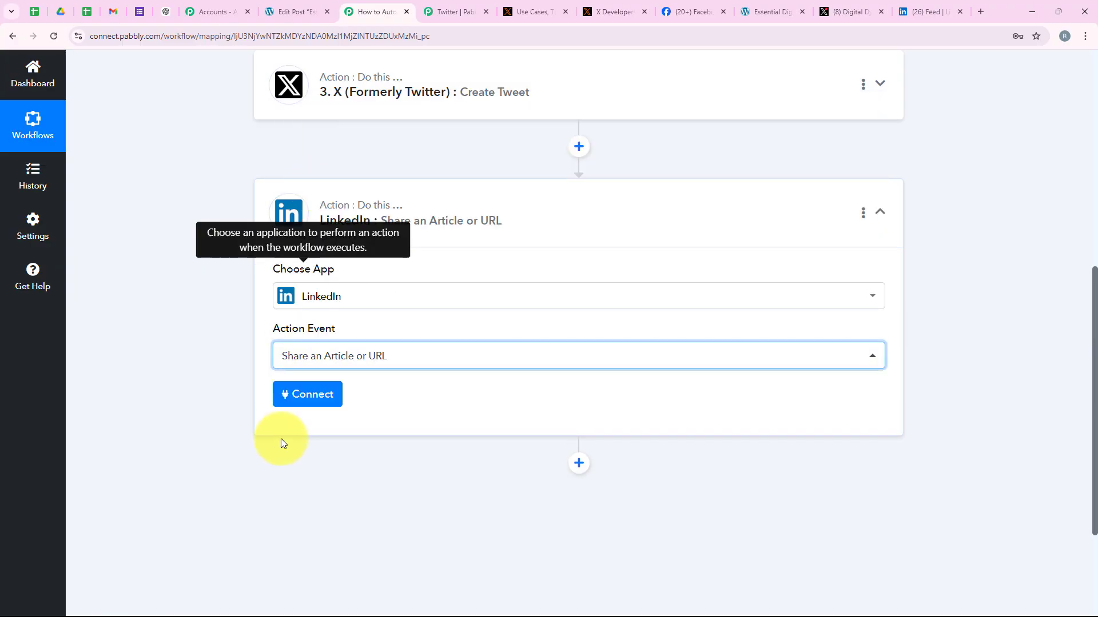
Step: Begin connecting the LinkedIn action, choose to add a new connection, and start its authentication
left_click(314, 395)
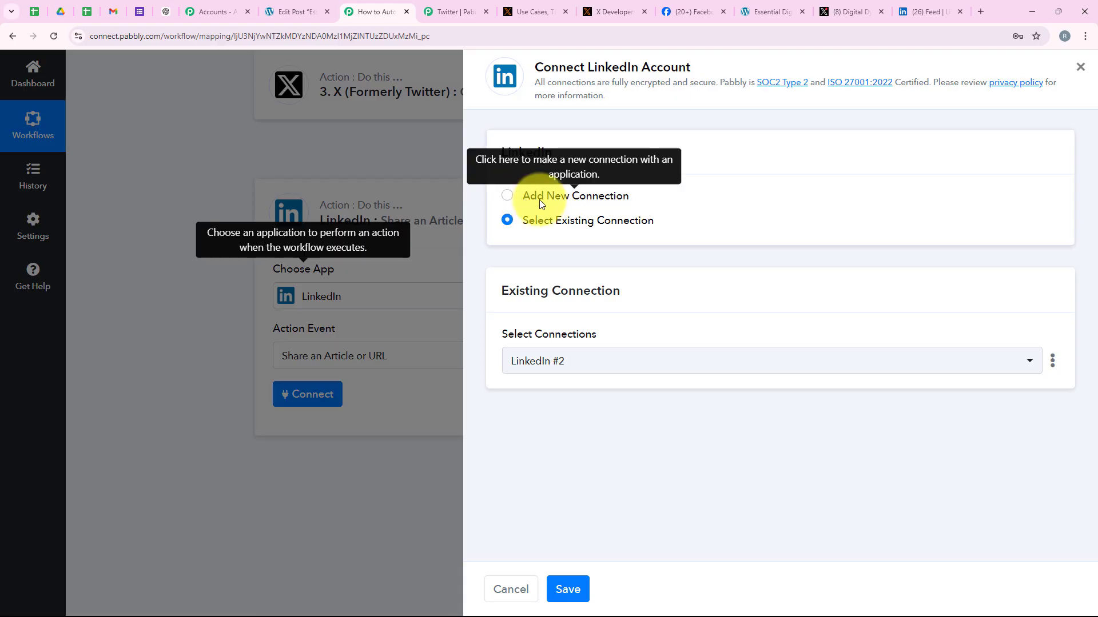
left_click_drag(540, 200, 632, 207)
left_click_drag(529, 223, 666, 223)
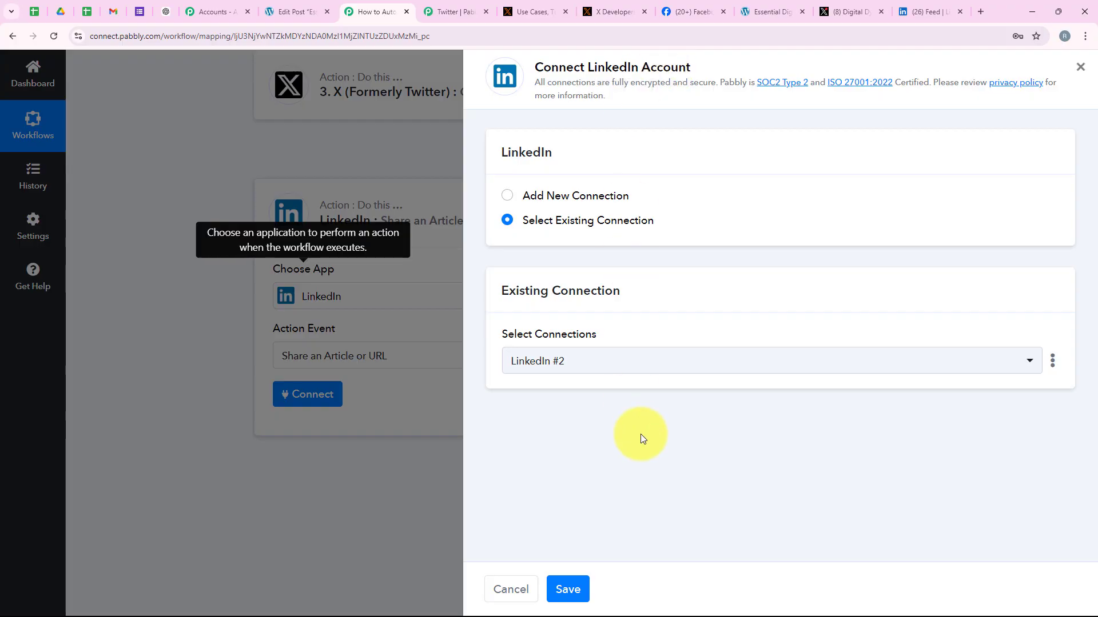
triple_click(534, 225)
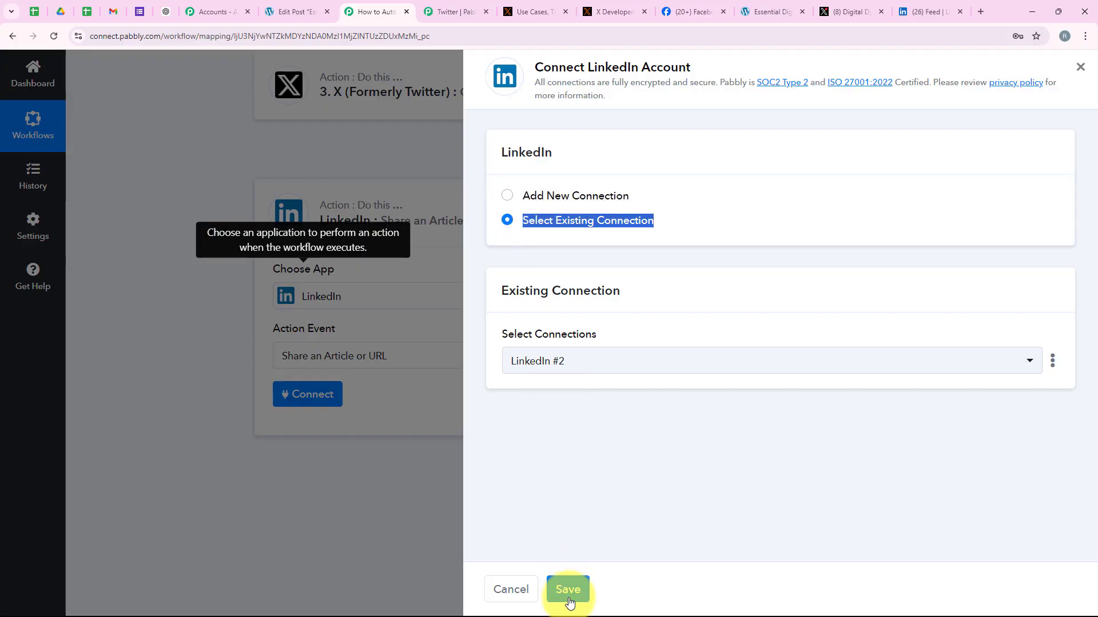
left_click(598, 459)
left_click(557, 194)
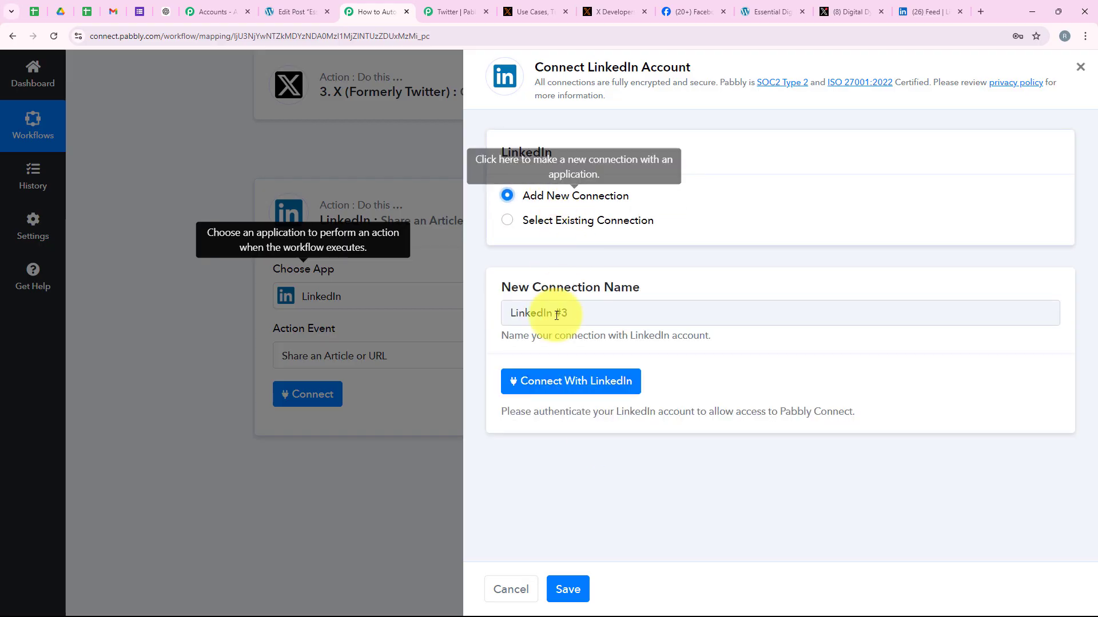
left_click(543, 382)
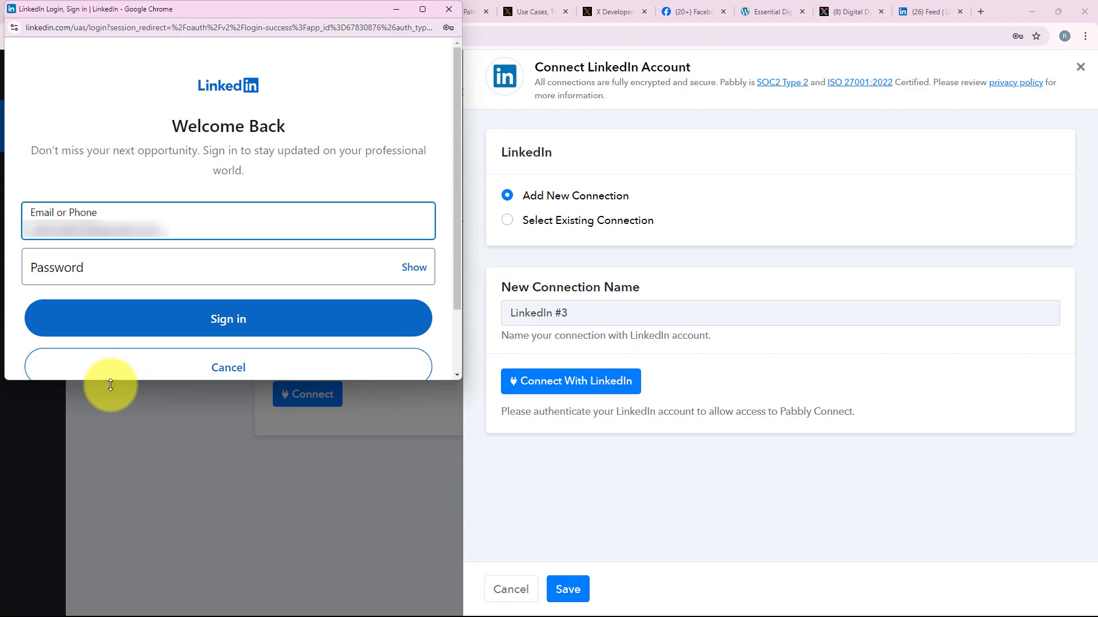
Step: Enter the account password in the LinkedIn login window and sign in to authorize the connection
left_click_drag(109, 383, 85, 523)
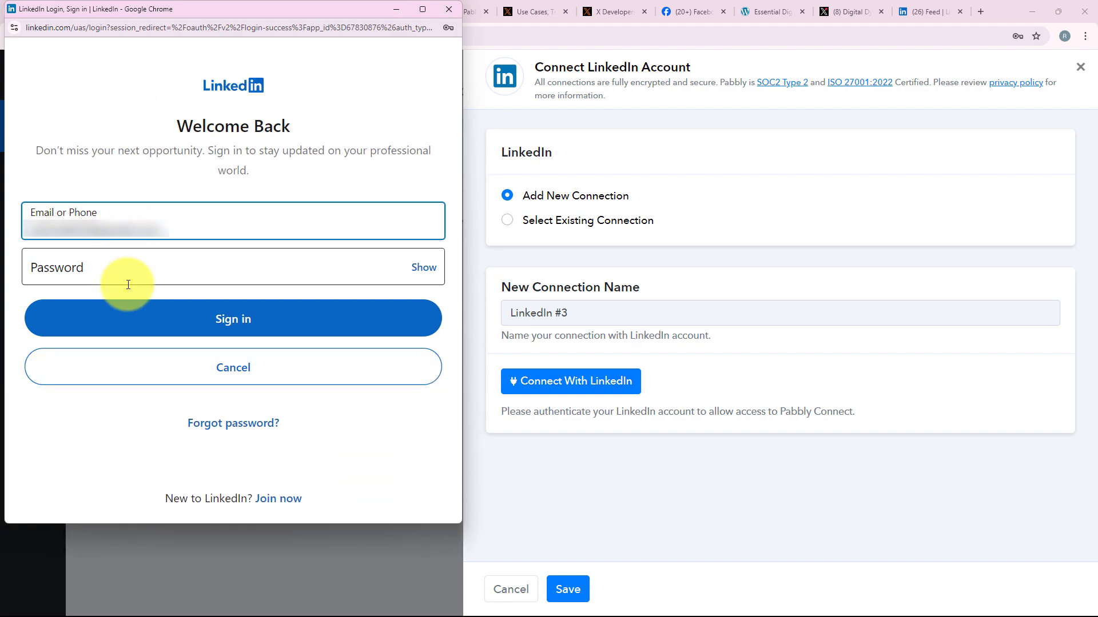
key("Tab")
key("ctrl+v")
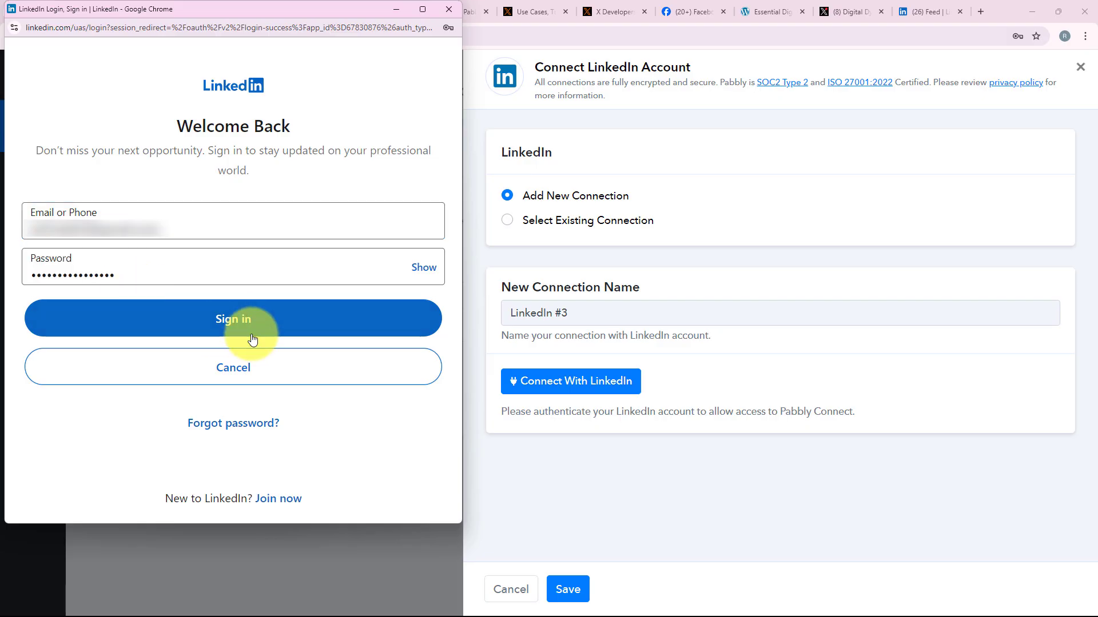
left_click(264, 314)
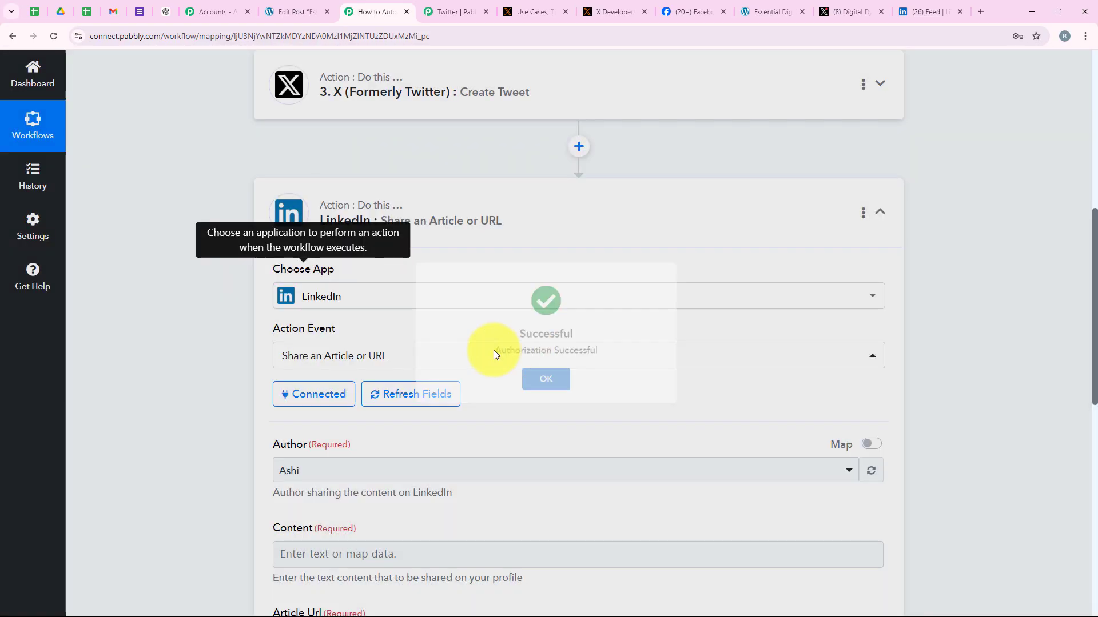
Step: Select the connected LinkedIn profile as the author sharing the content
scroll(227, 283, "down", 5)
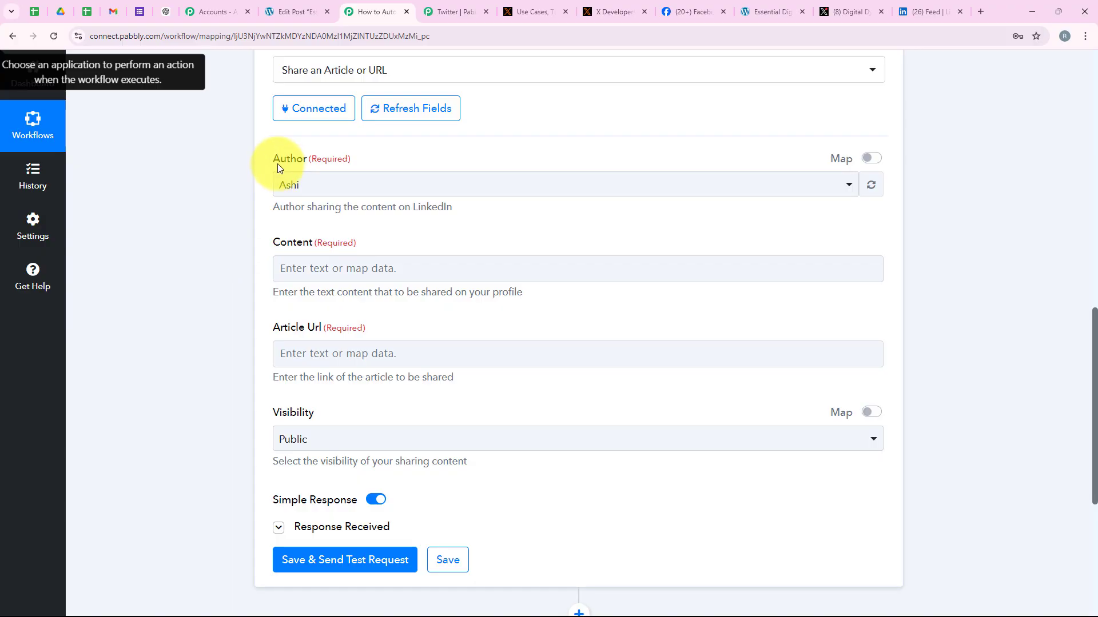
left_click(305, 182)
left_click(286, 258)
scroll(173, 312, "down", 2)
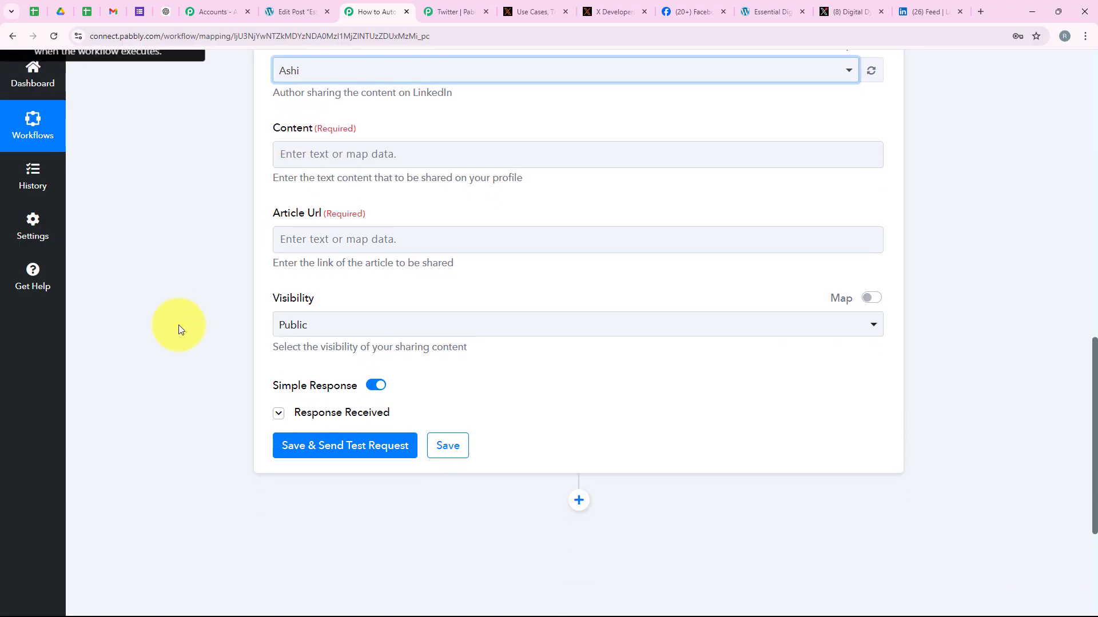
Step: Fill Content with "🚀 Hello all! New blog alert!🚀 Check out our latest post on '[Post Post Title]'. ⬇ Read the full blog here:", mapping WordPress's title
left_click_drag(274, 129, 310, 136)
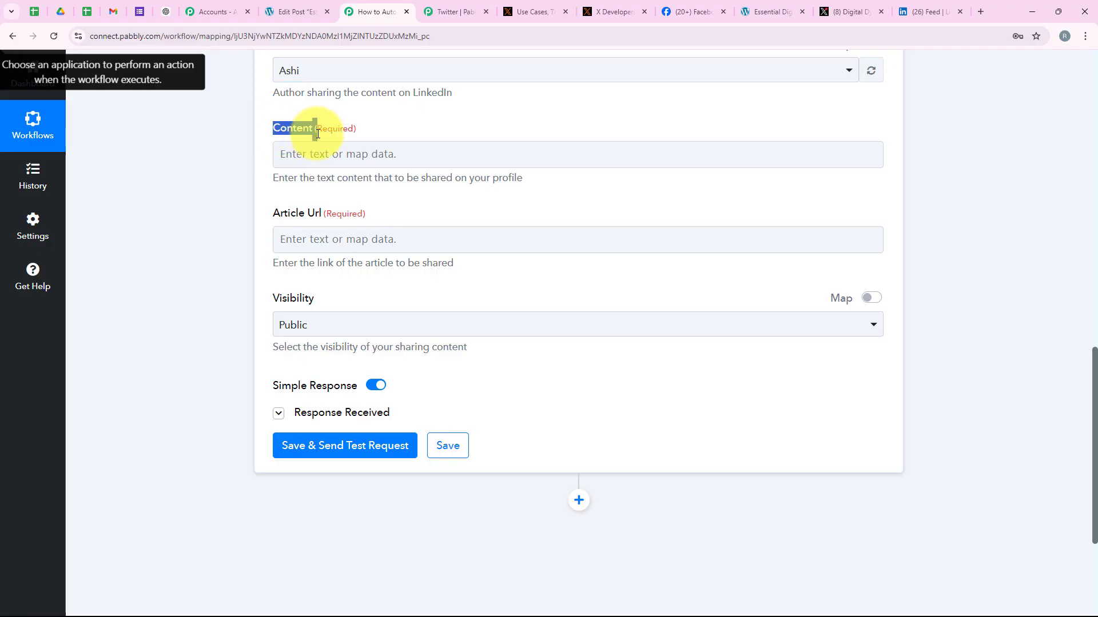
left_click(297, 154)
type("🚀 Hello all! New blog alert!🚀  Check out our latest post on \"\".  ⬇ Read the full blog here:")
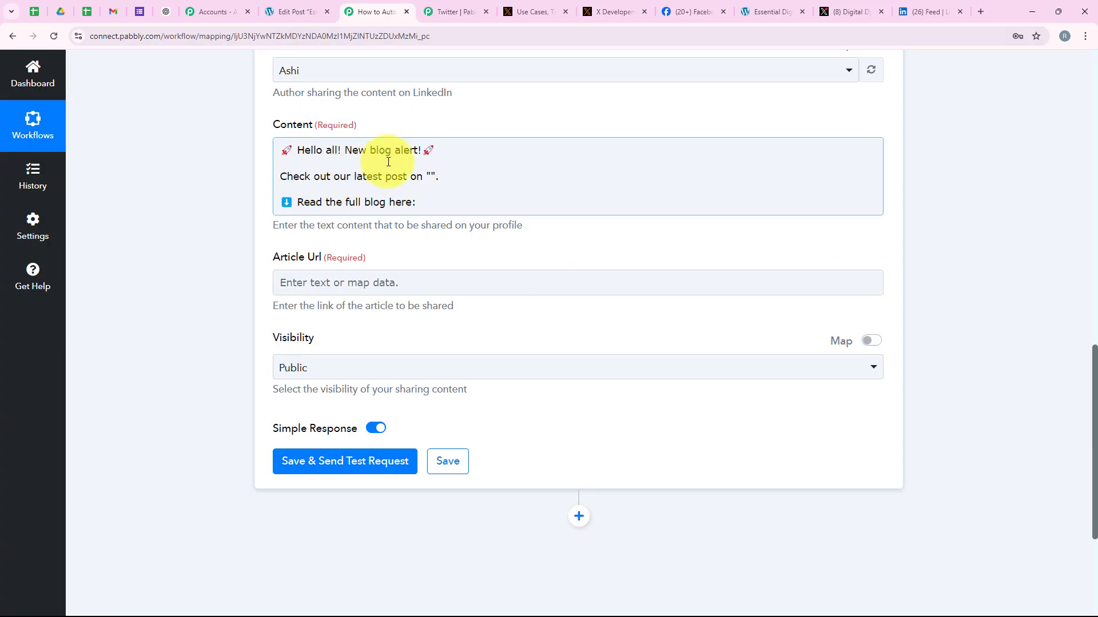
left_click(428, 178)
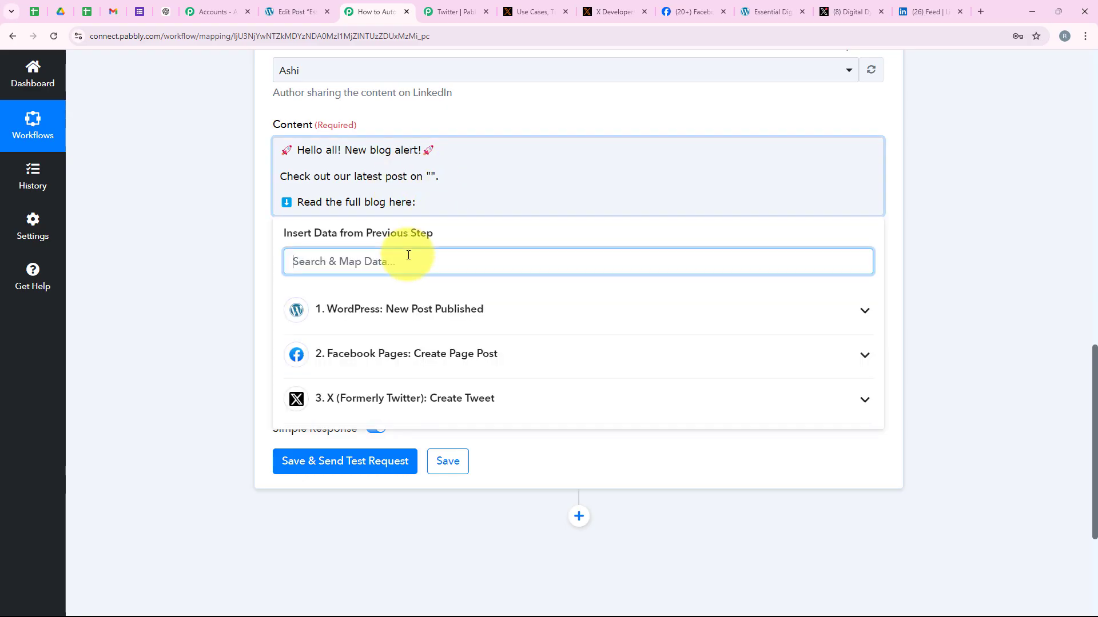
type("tit")
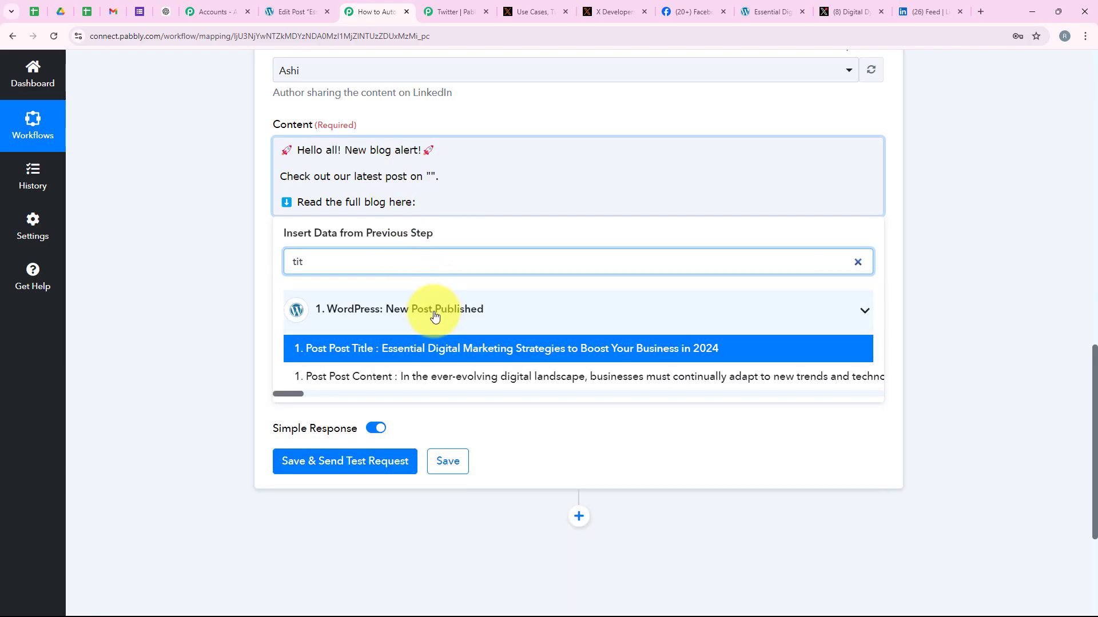
left_click(421, 343)
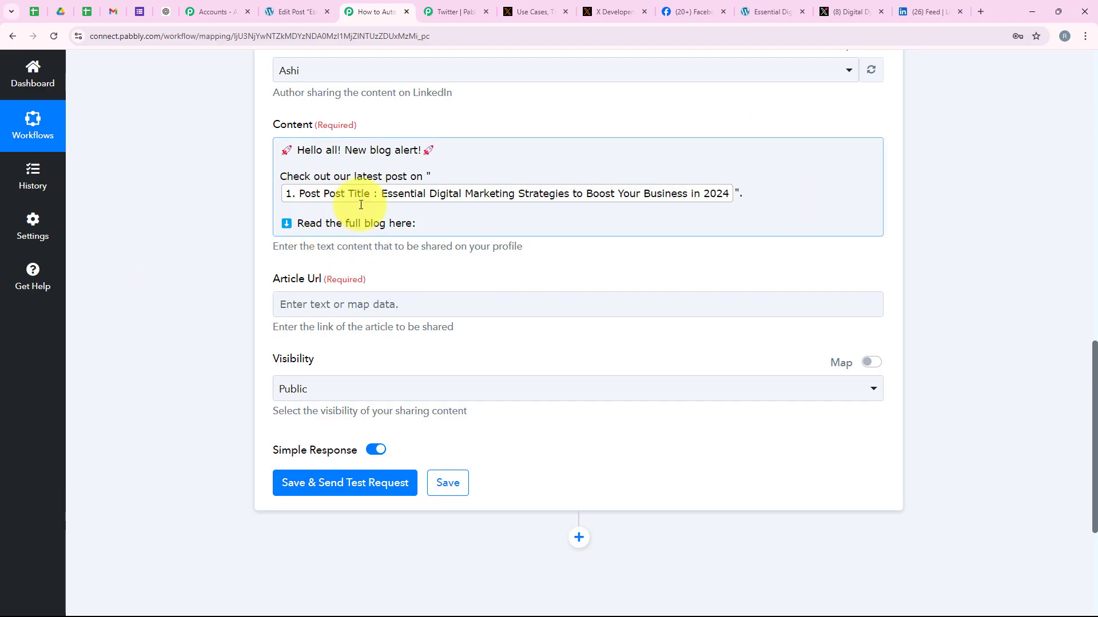
Step: Map WordPress's Post Permalink into the Article Url field and keep the visibility set to Public
scroll(221, 307, "down", 1)
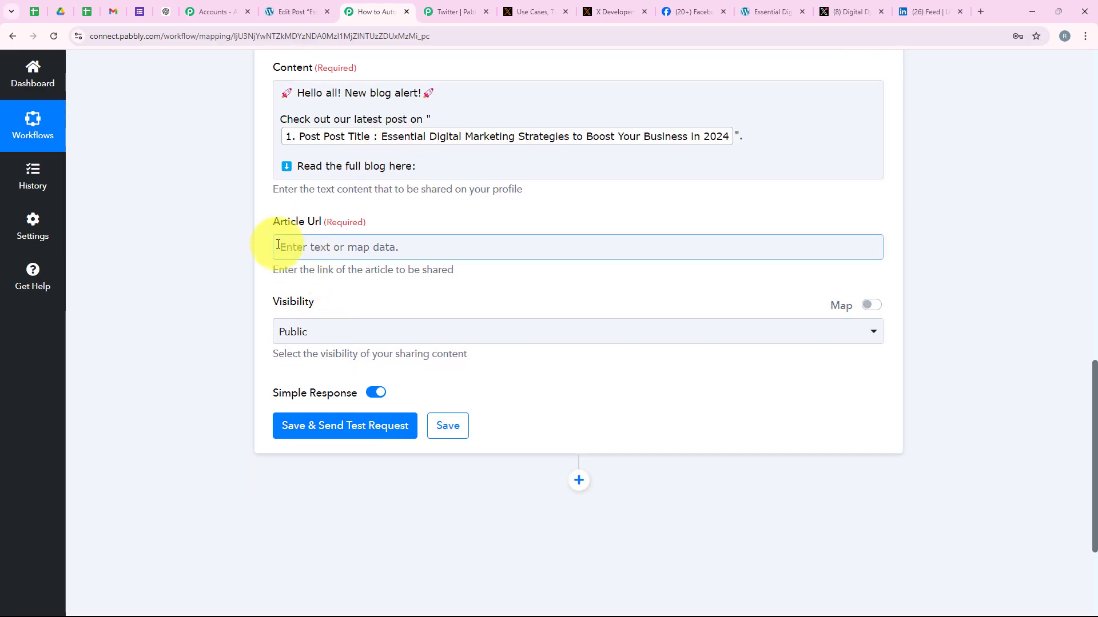
left_click_drag(273, 221, 302, 226)
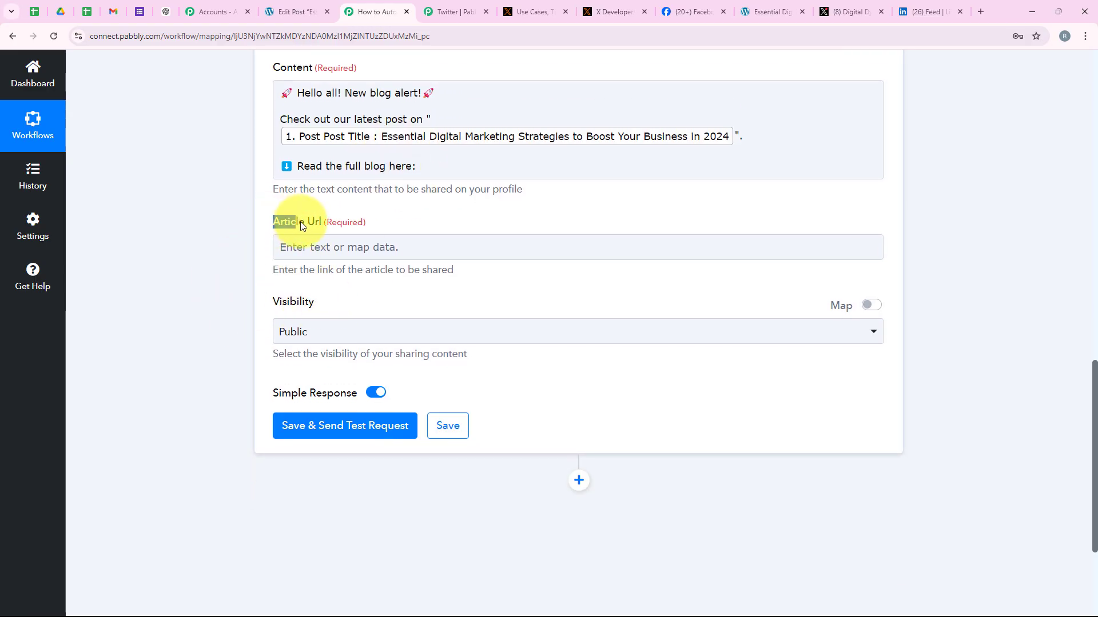
left_click(280, 247)
left_click(303, 304)
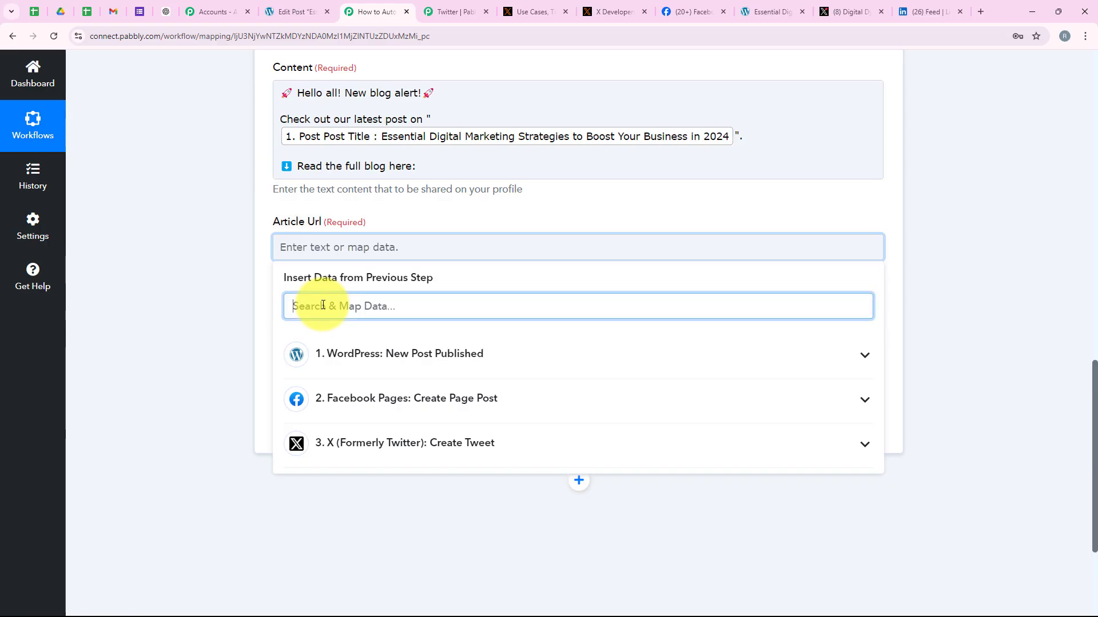
type("lik")
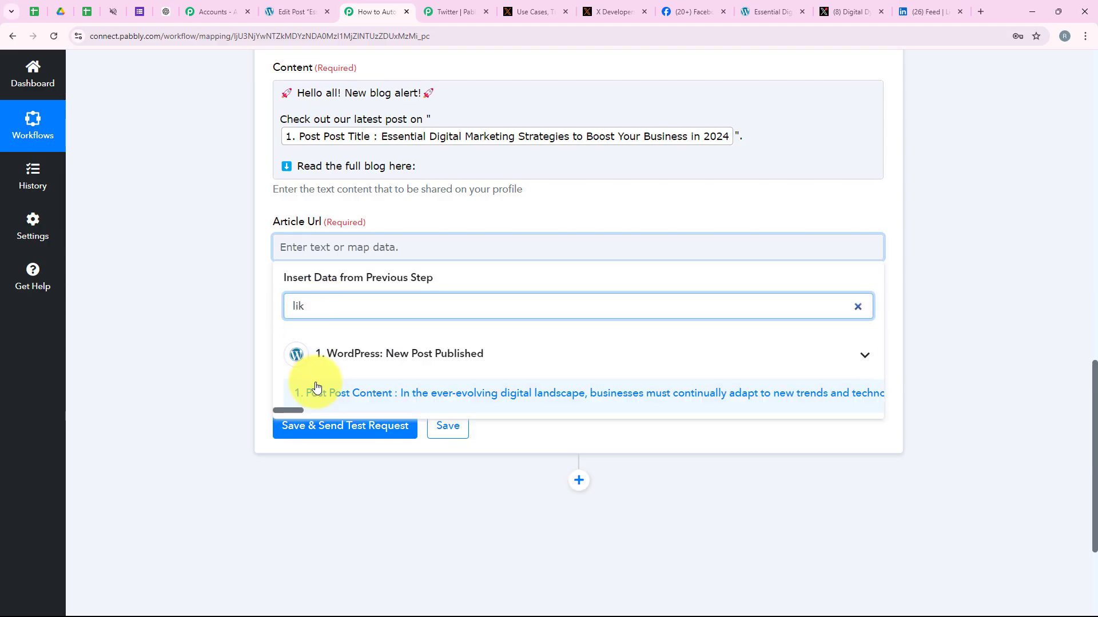
key("BackSpace")
key("BackSpace")
type("ink")
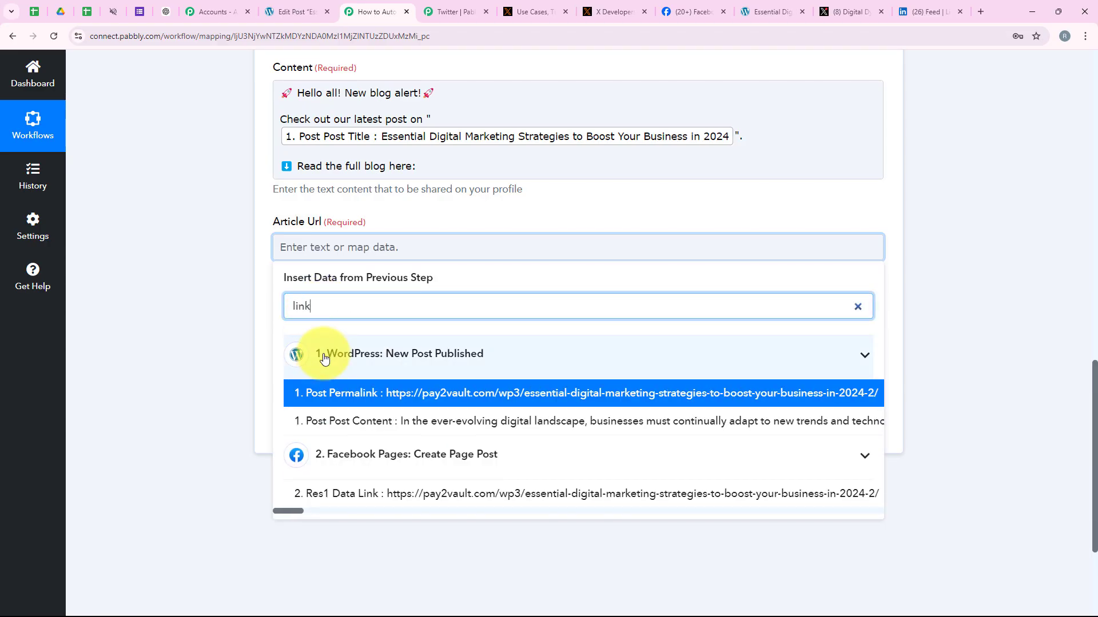
left_click(304, 394)
left_click(155, 356)
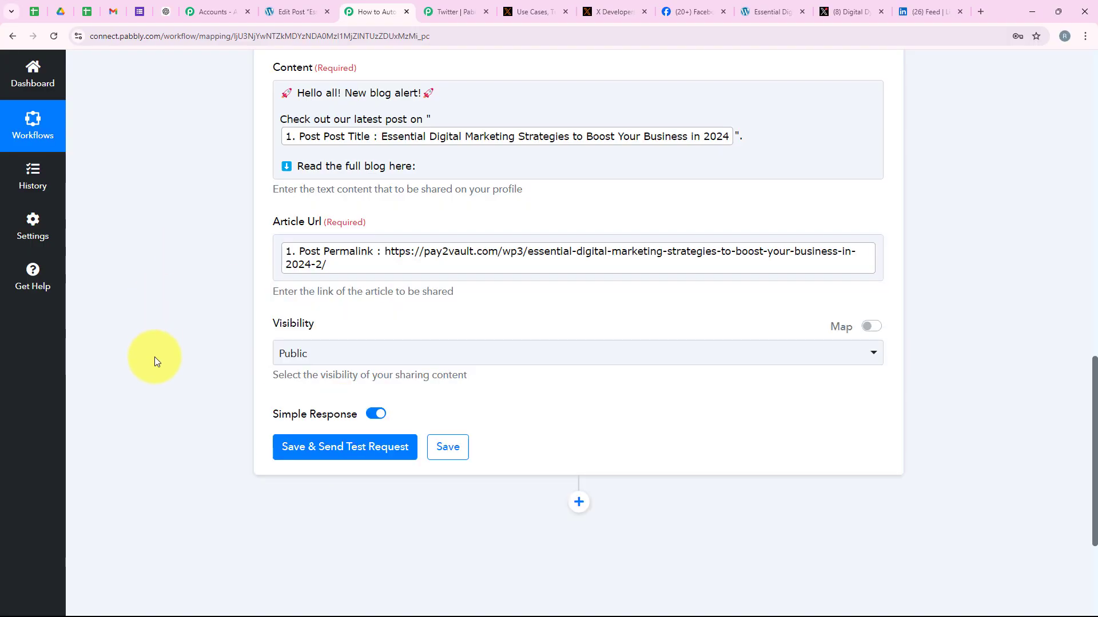
left_click(324, 352)
left_click(290, 419)
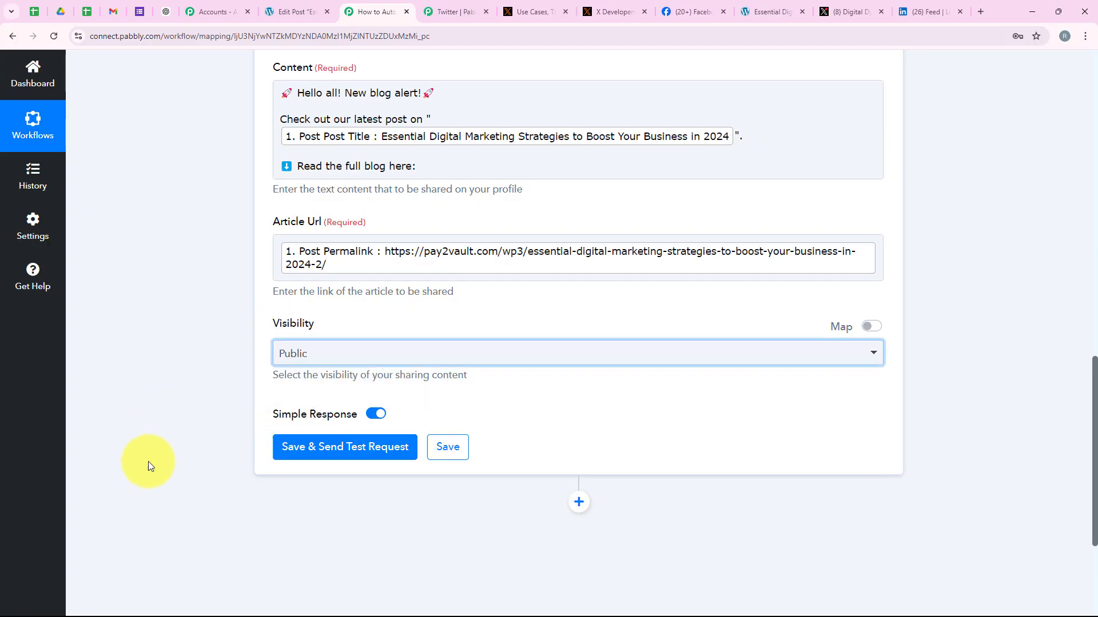
Step: Save the LinkedIn action and send a test request, then collapse the action
left_click(299, 452)
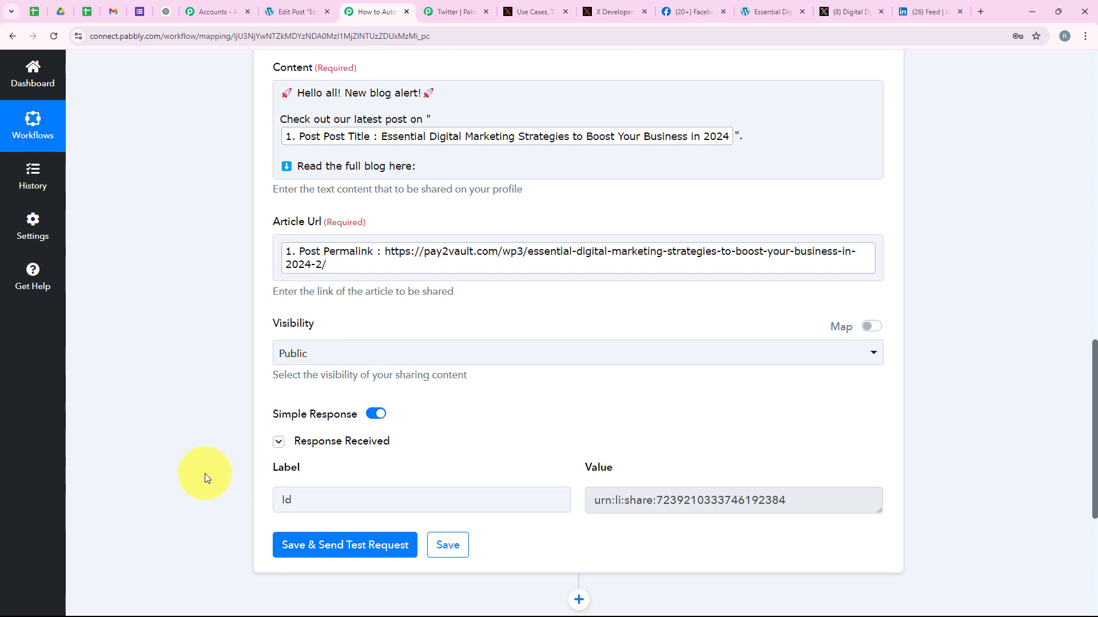
scroll(204, 473, "up", 15)
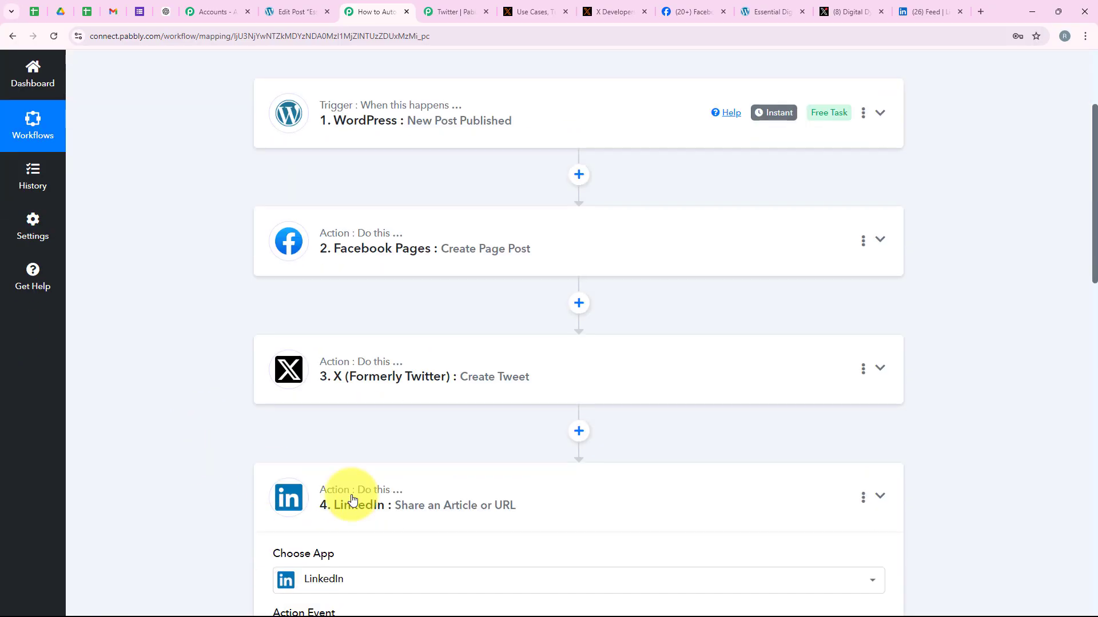
left_click(458, 490)
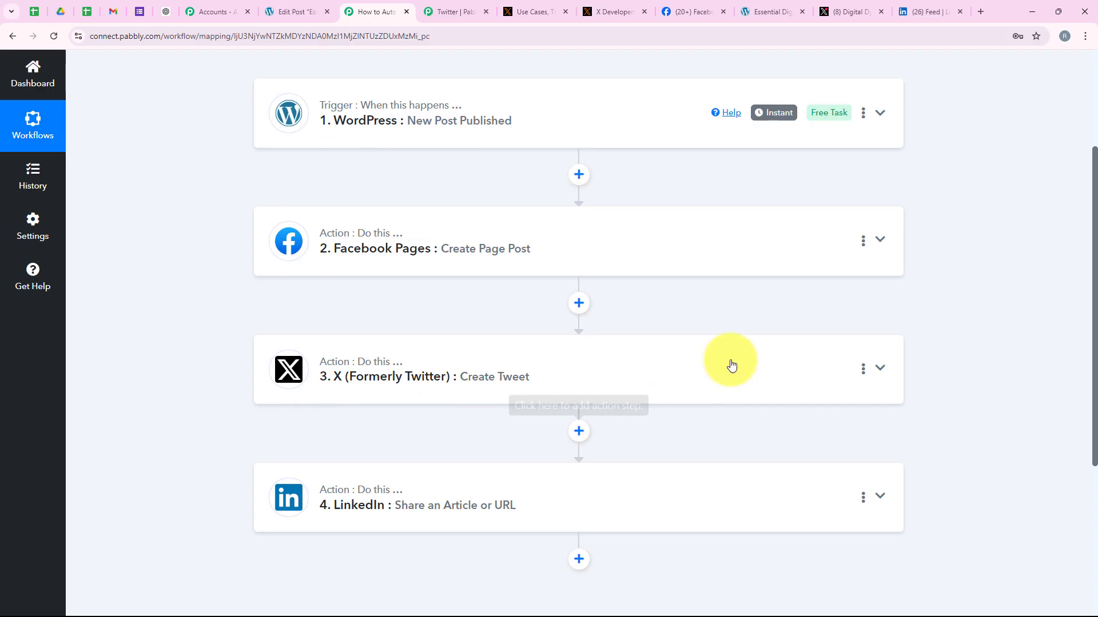
Step: Switch to LinkedIn and open the newest blog alert post from the profile's Activity section to check its text
left_click(929, 12)
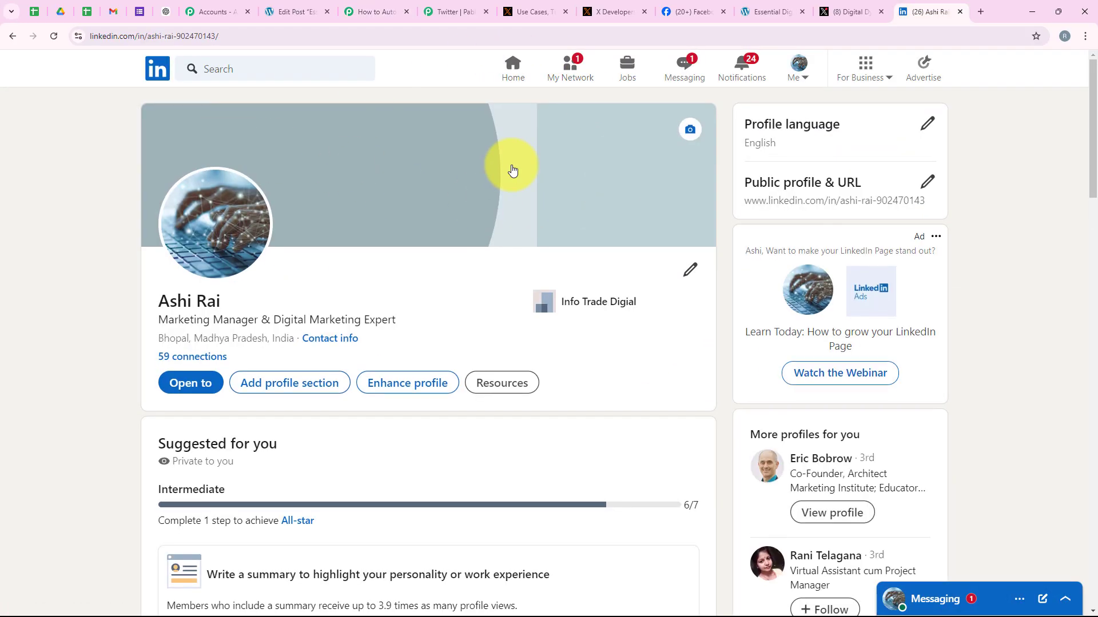
scroll(509, 166, "down", 10)
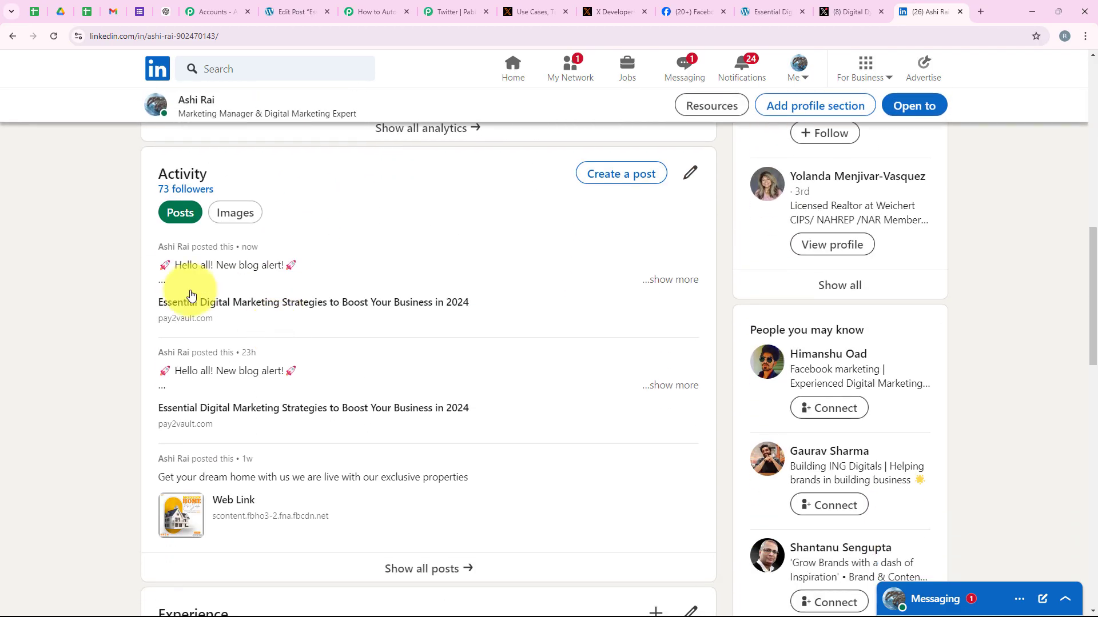
left_click(213, 293)
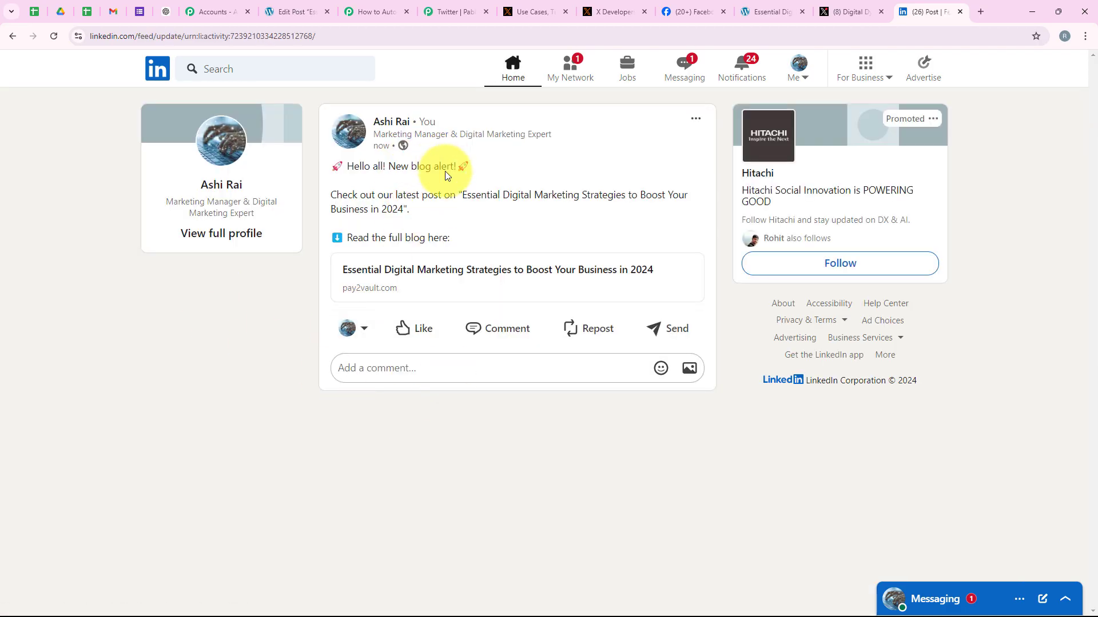
left_click_drag(347, 237, 449, 265)
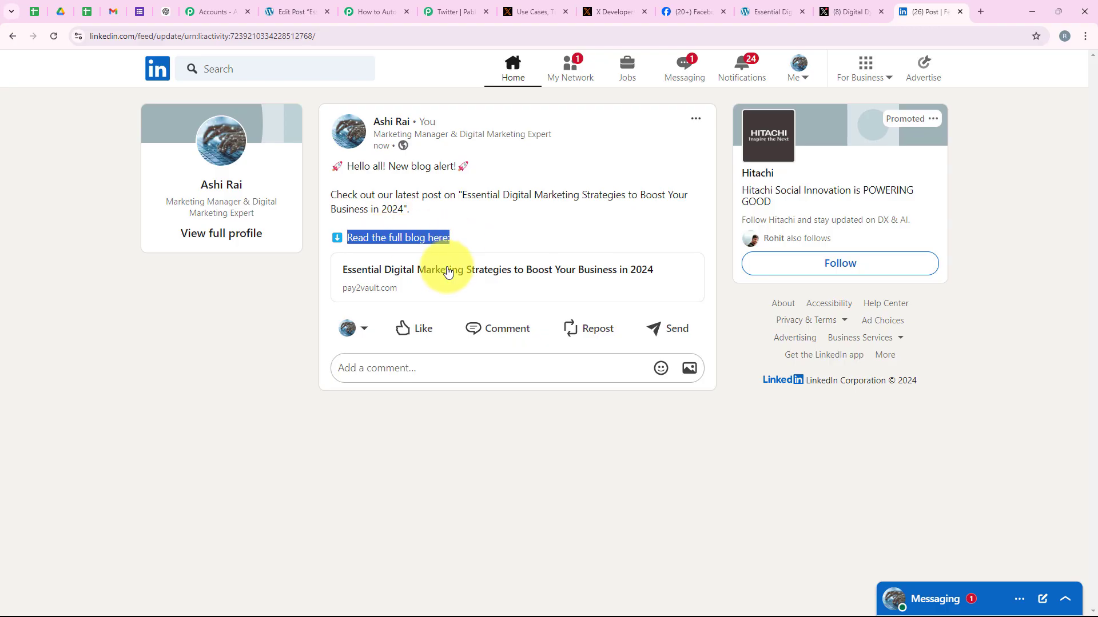
Step: Open the article linked in the LinkedIn post, look through the blog page, and close it
left_click(446, 272)
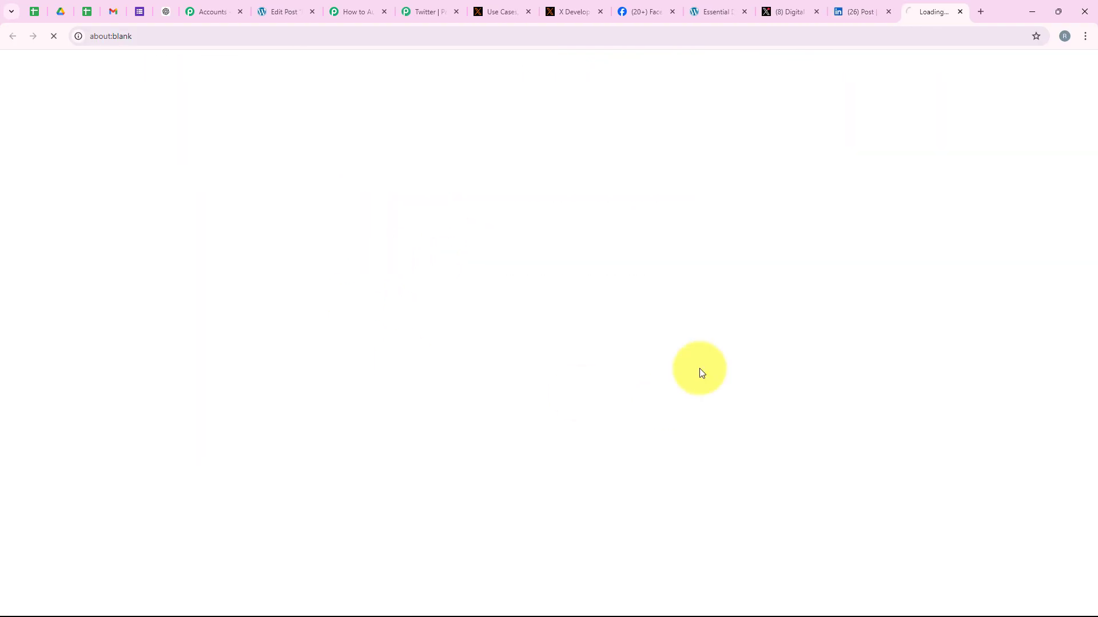
scroll(448, 314, "down", 2)
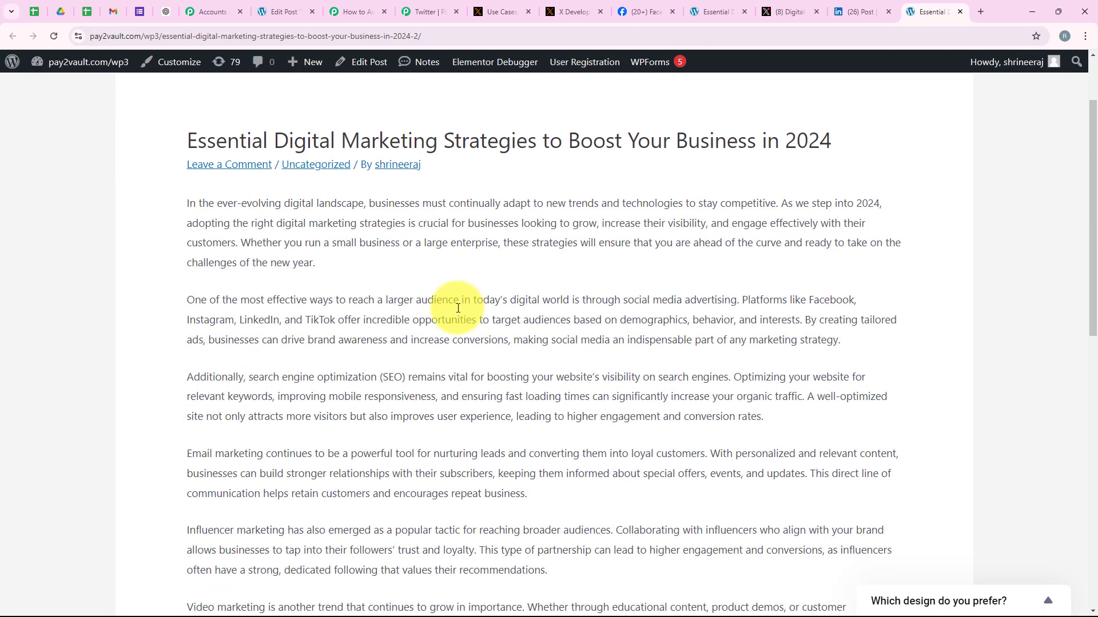
scroll(448, 317, "up", 2)
left_click(959, 13)
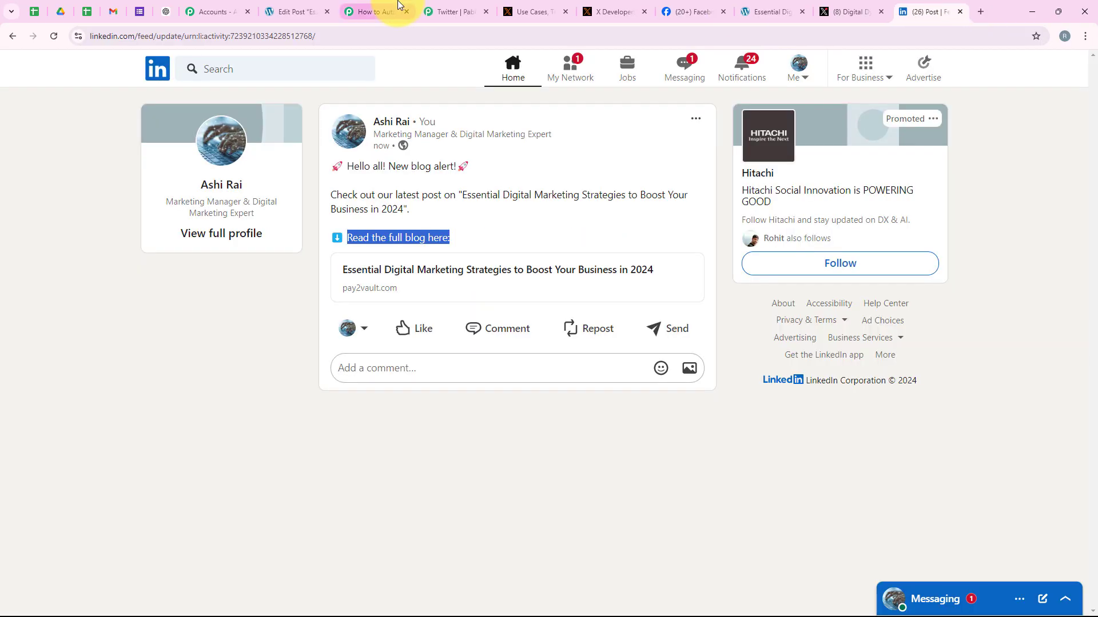
Step: Return to the Pabbly Connect workflow and review its WordPress trigger and the Facebook Pages, X and LinkedIn actions
left_click(375, 10)
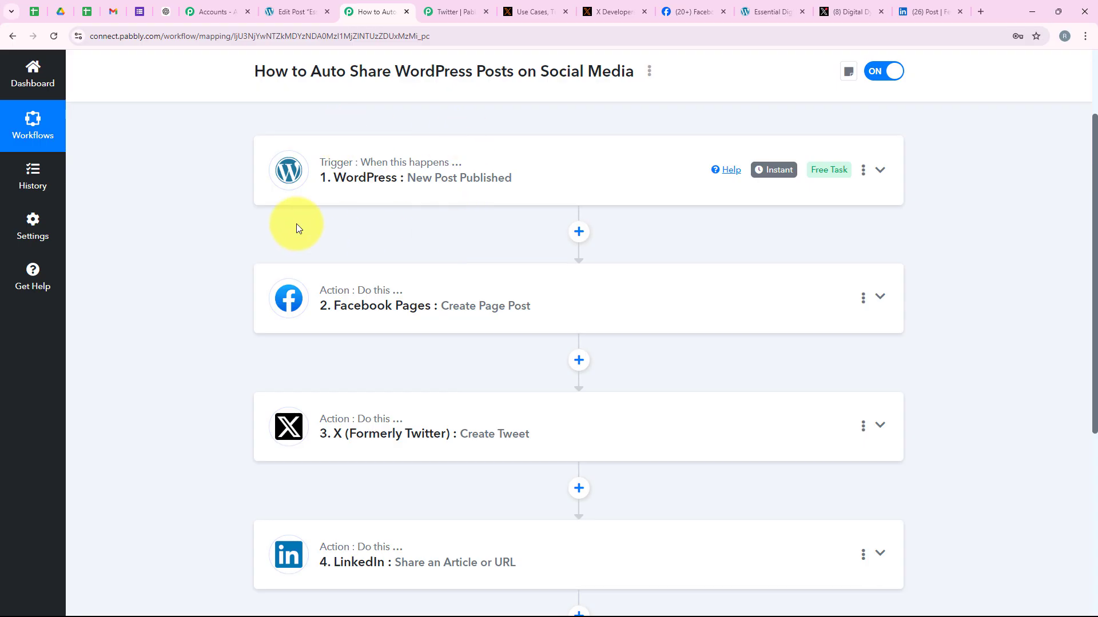
scroll(269, 223, "down", 1)
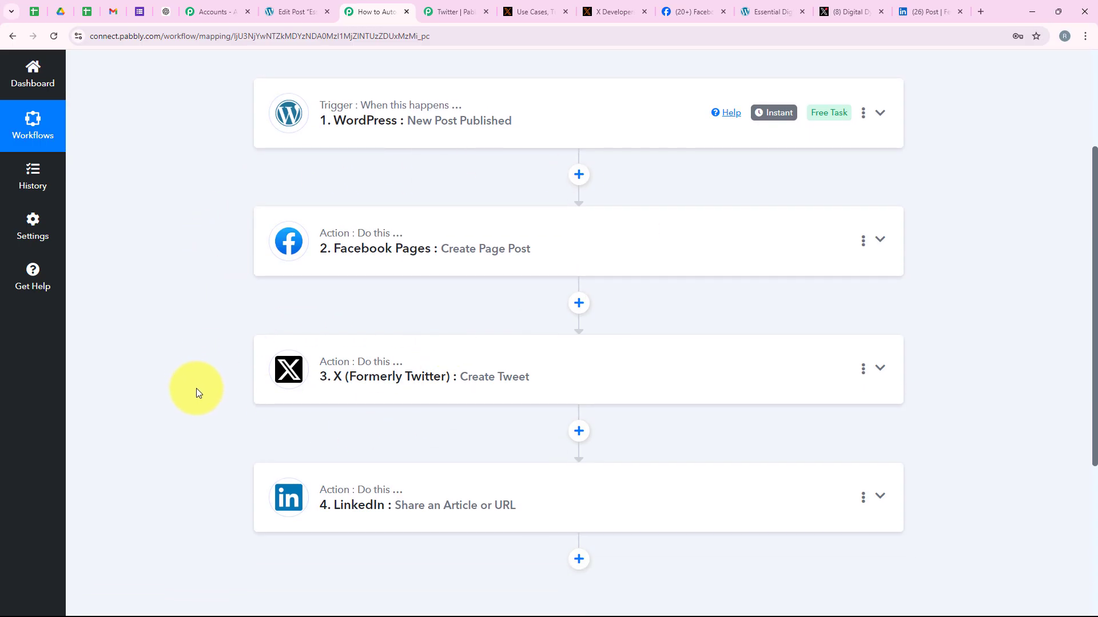
scroll(200, 423, "down", 1)
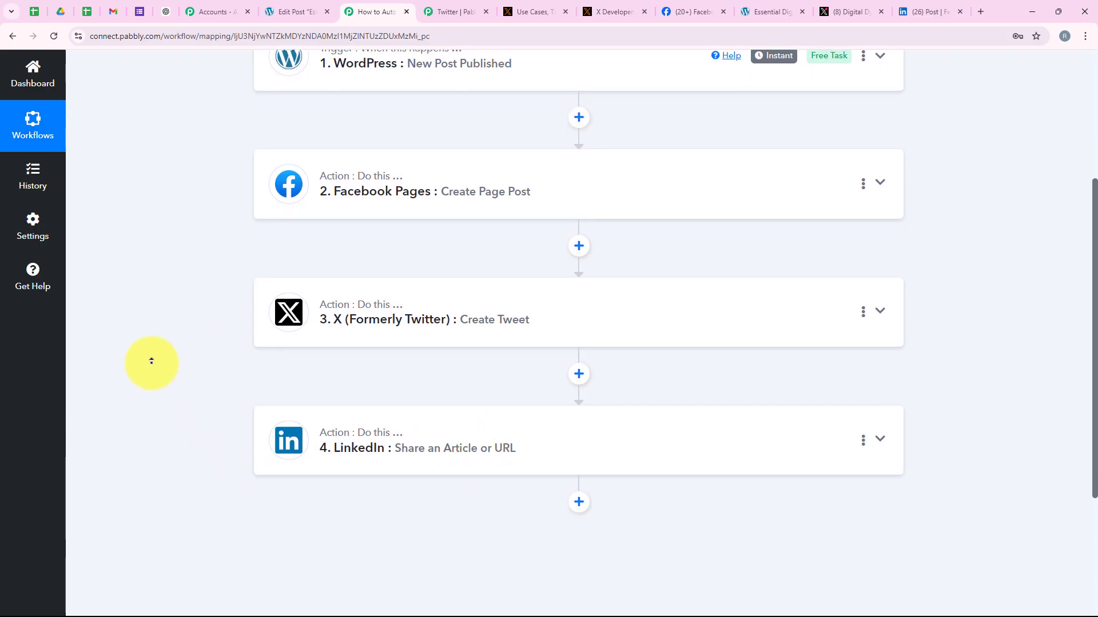
scroll(166, 332, "up", 4)
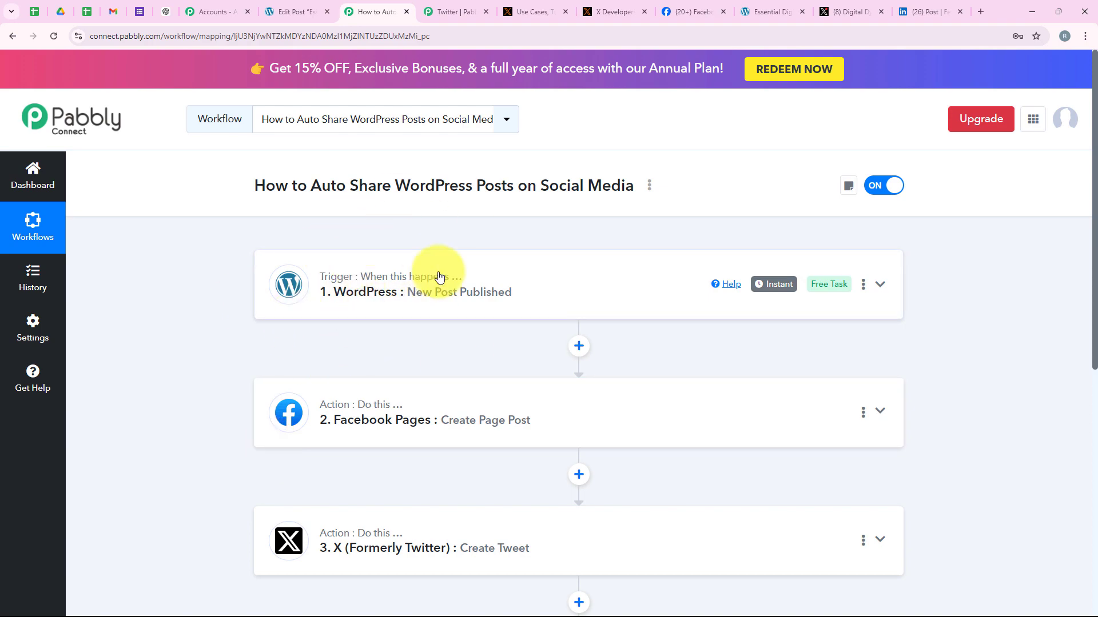
scroll(226, 286, "down", 3)
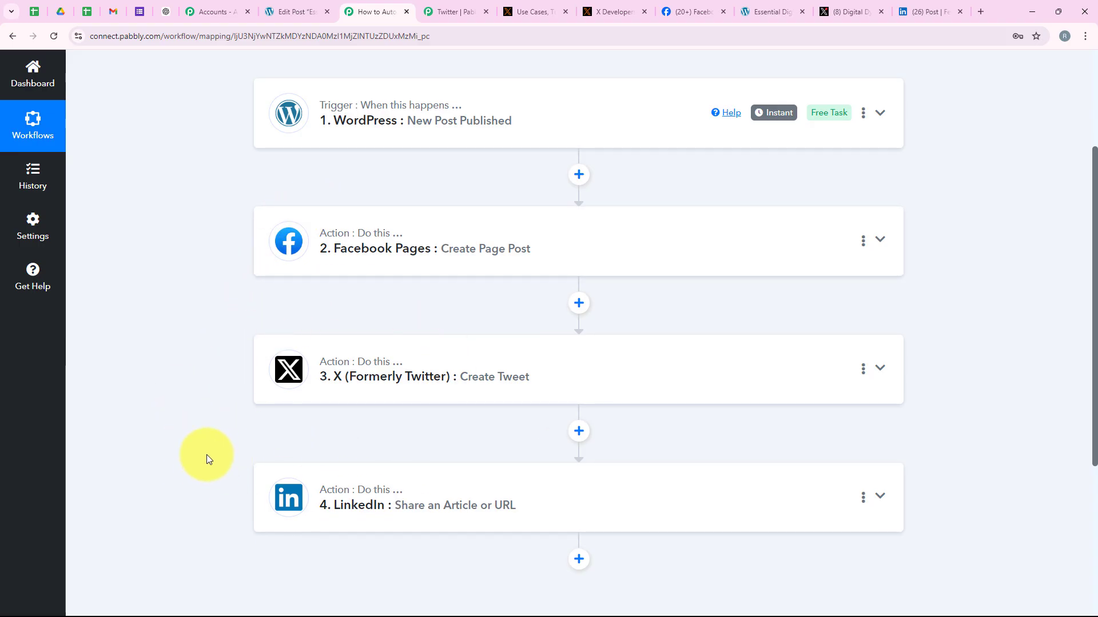
scroll(207, 455, "up", 3)
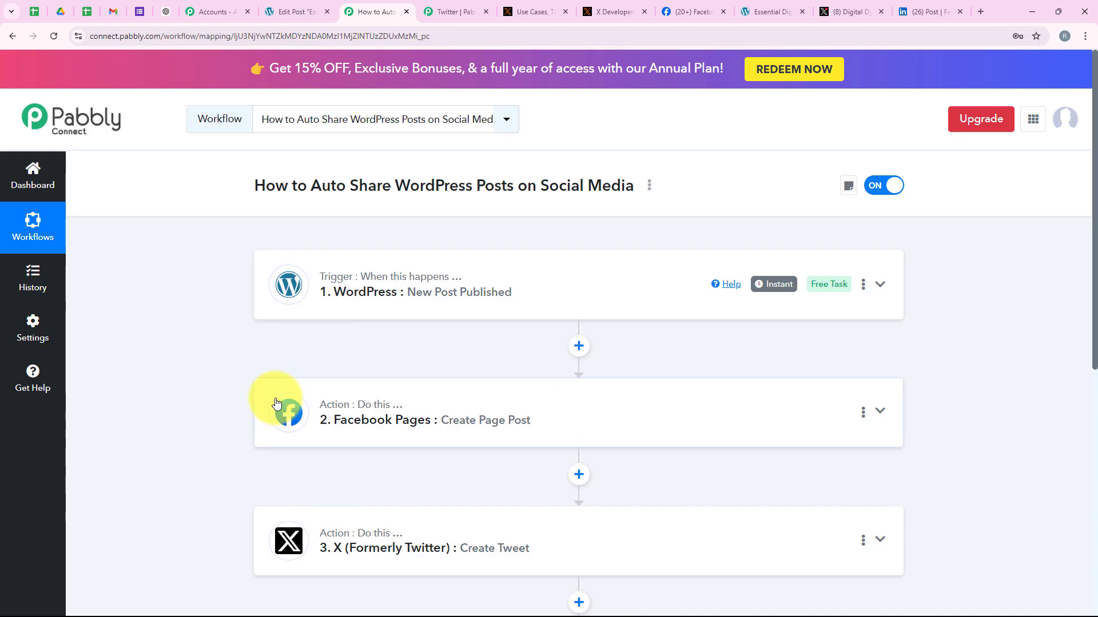
scroll(266, 404, "down", 3)
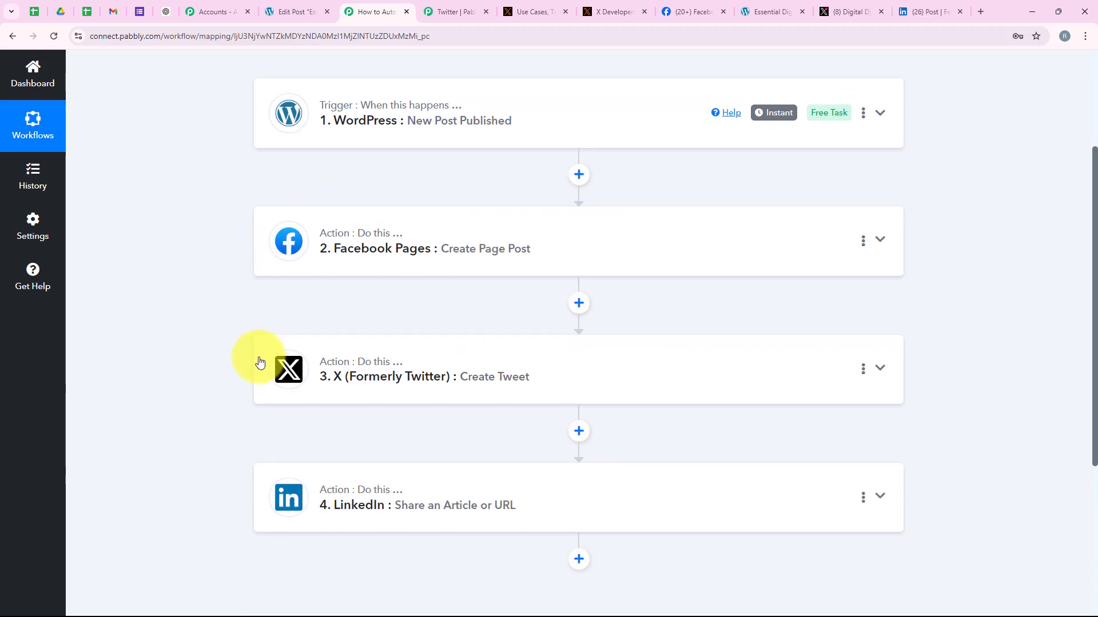
scroll(279, 352, "down", 1)
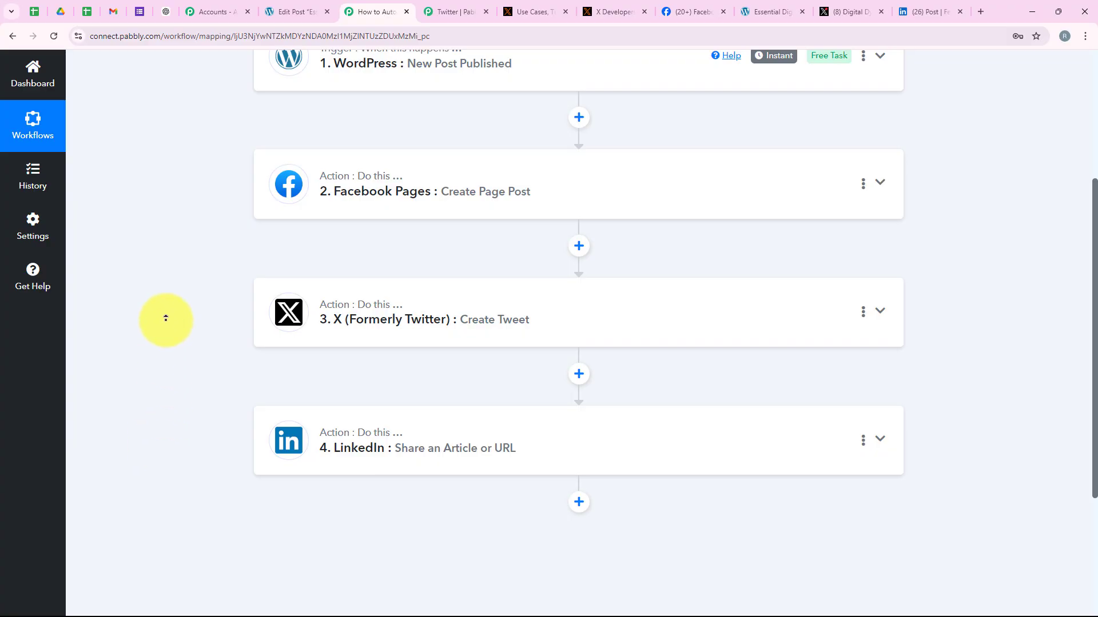
scroll(164, 316, "up", 4)
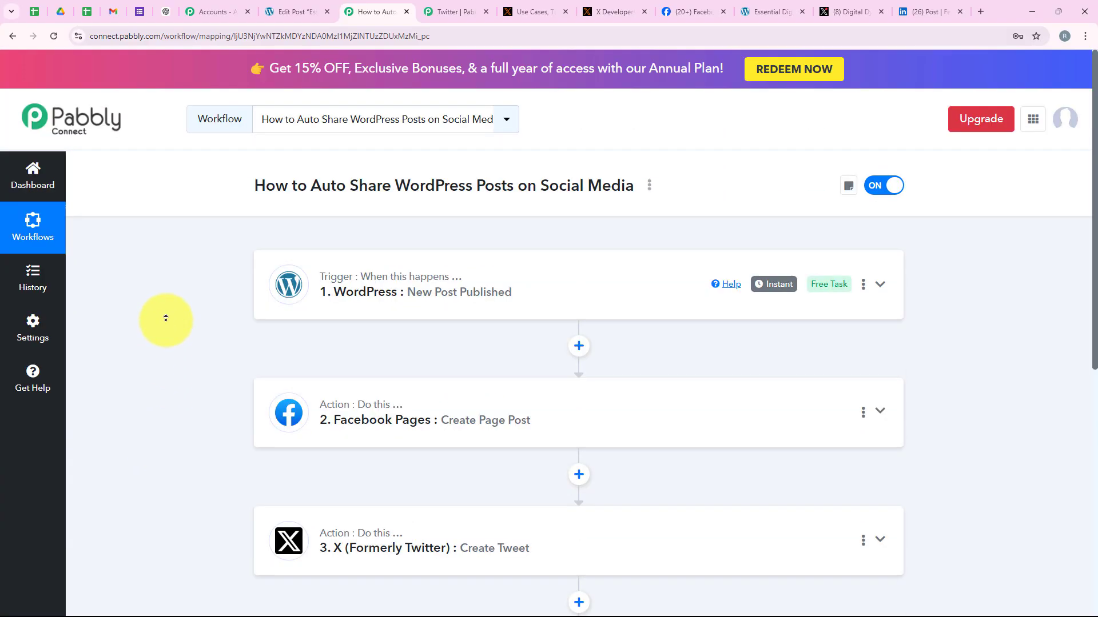
Step: Check the blog alert posts published on the Facebook page, X and LinkedIn
left_click(677, 12)
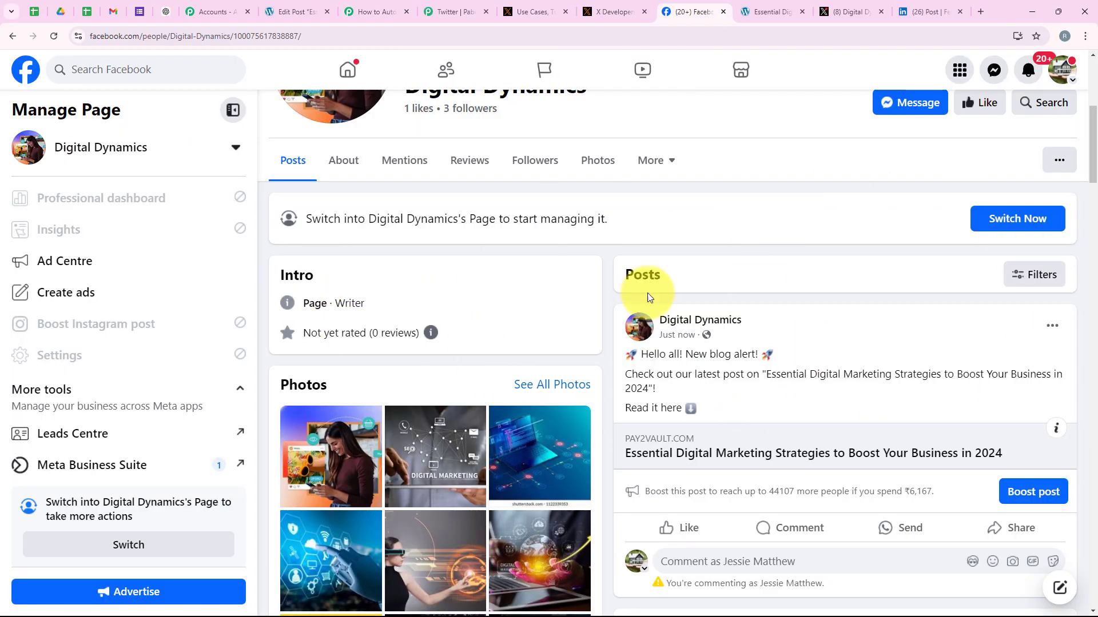
left_click(855, 11)
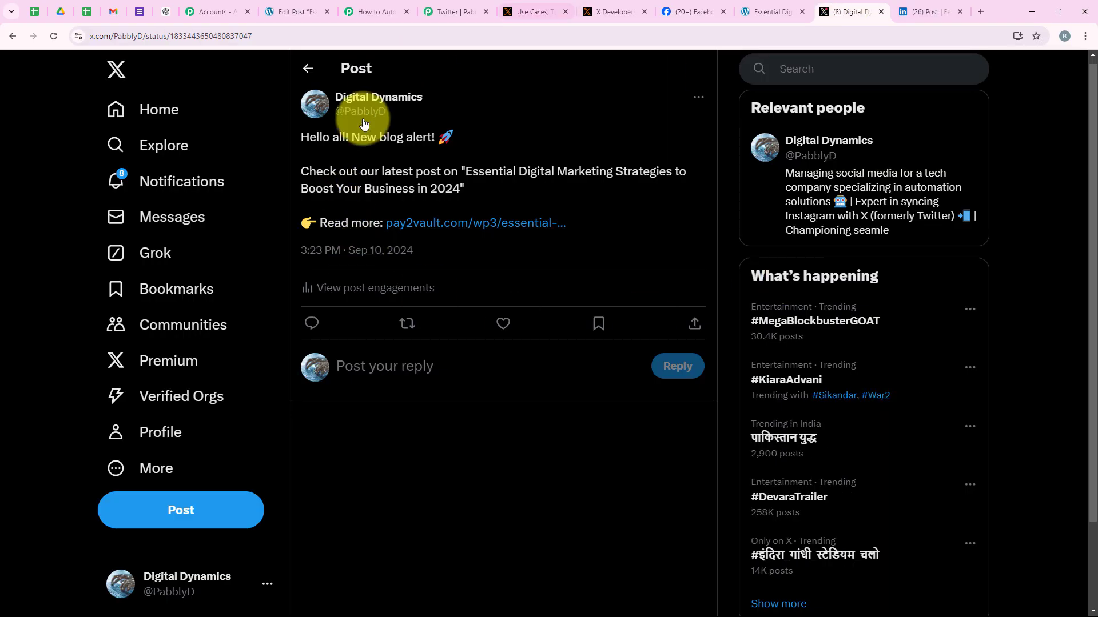
left_click(909, 12)
left_click(409, 438)
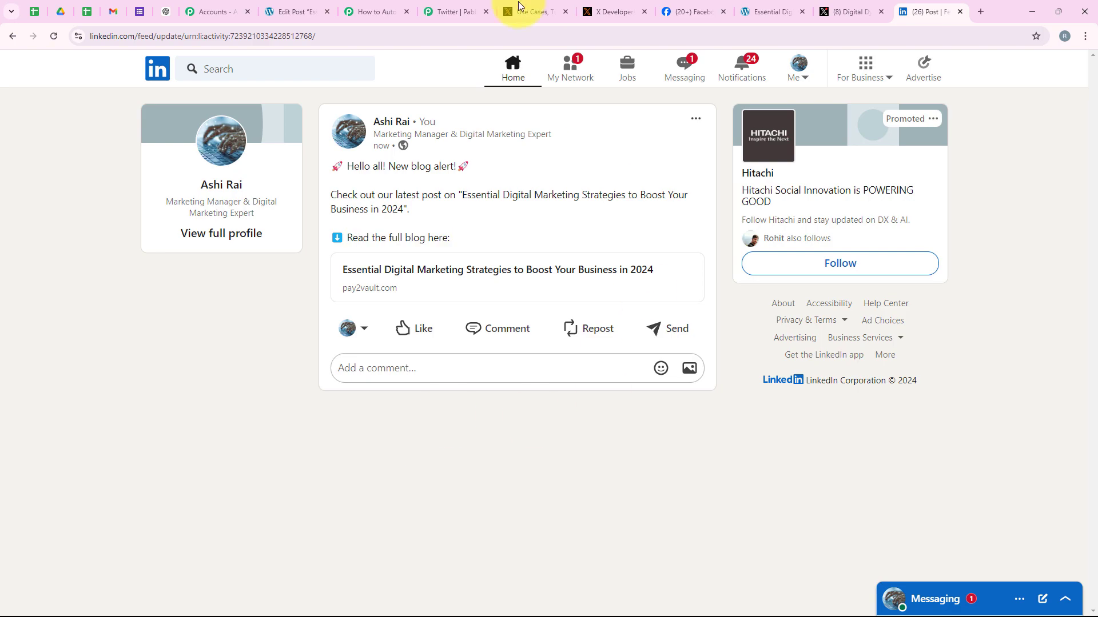
Step: Go back to Pabbly Connect and look over the complete "How to Auto Share WordPress Posts on Social Media" workflow
left_click(376, 11)
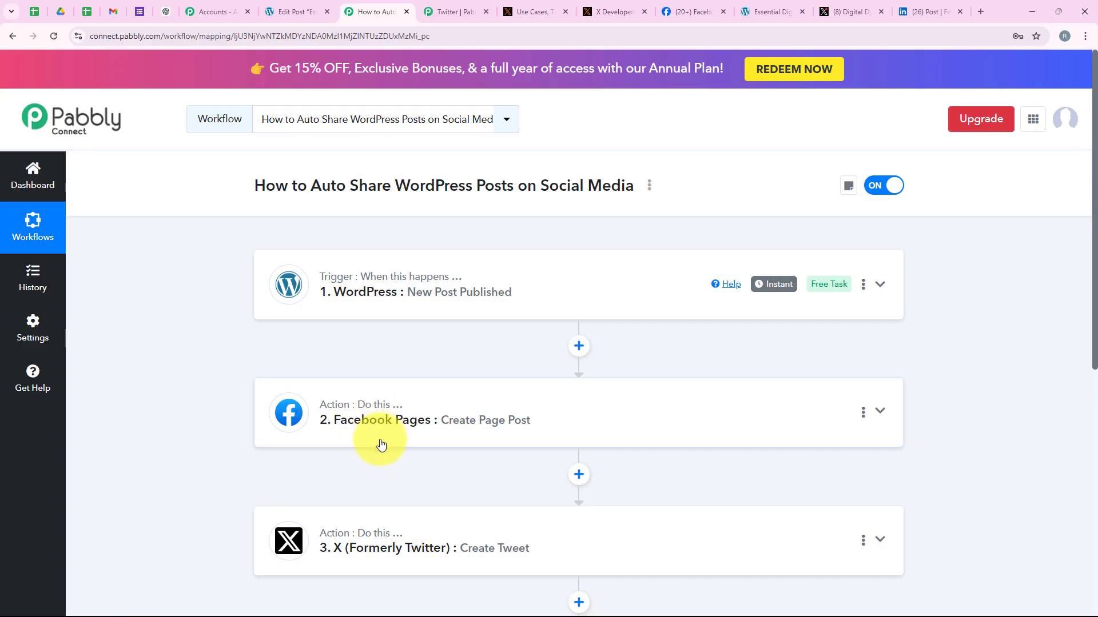
scroll(380, 443, "down", 2)
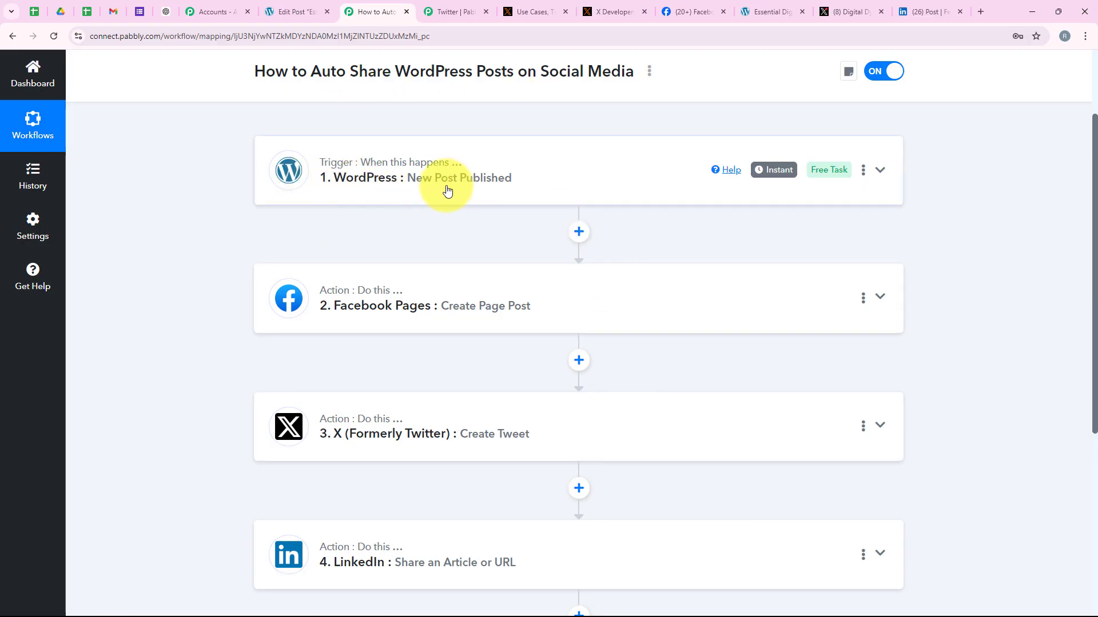
scroll(256, 398, "down", 1)
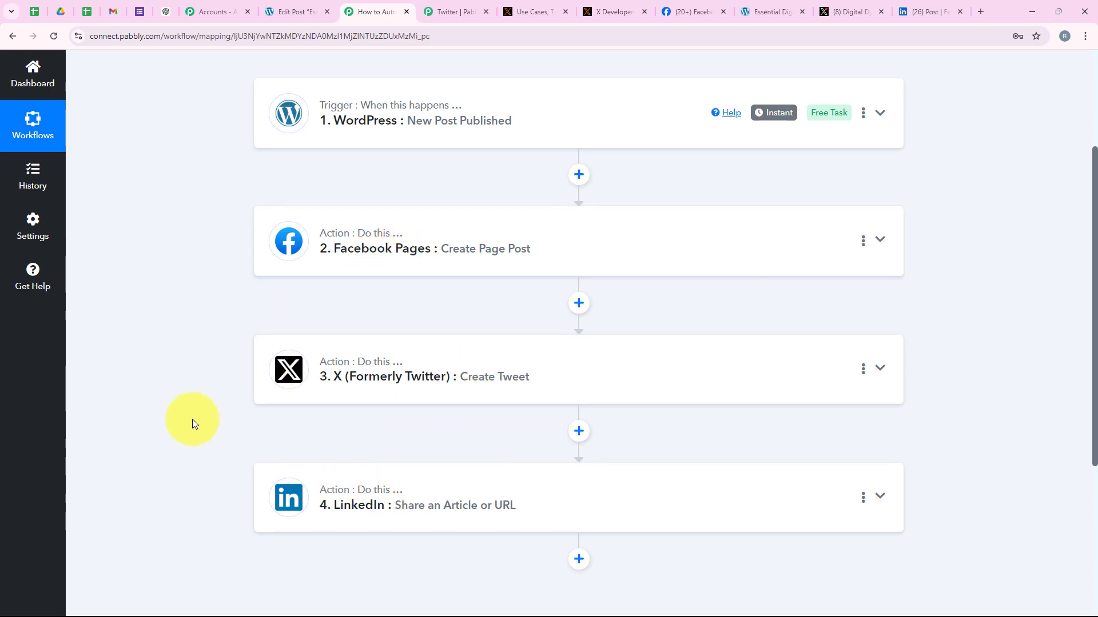
scroll(194, 400, "up", 3)
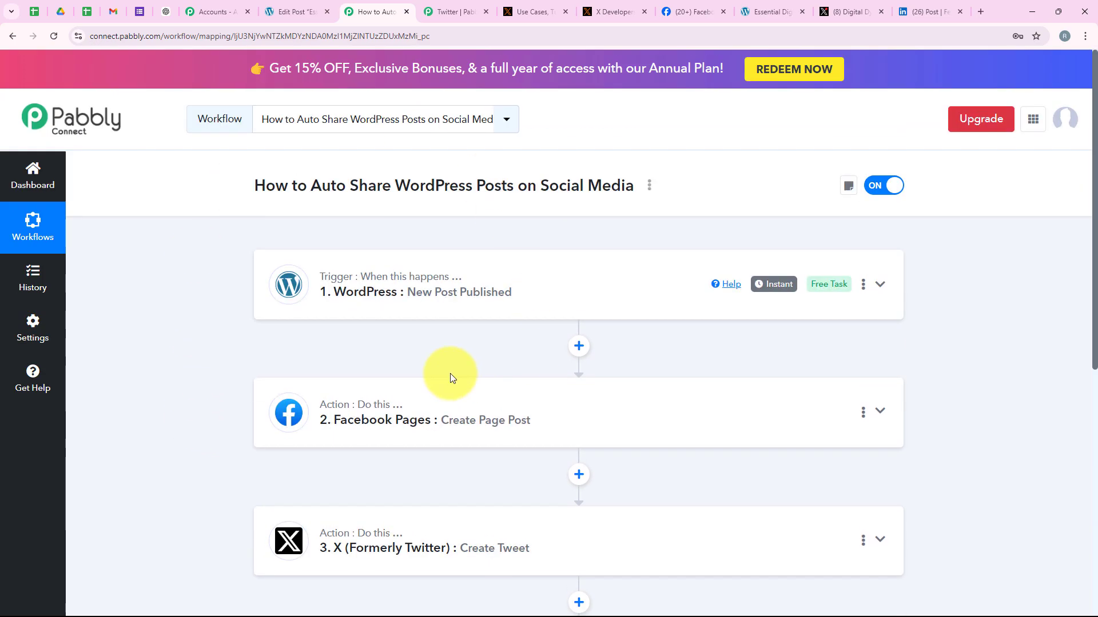